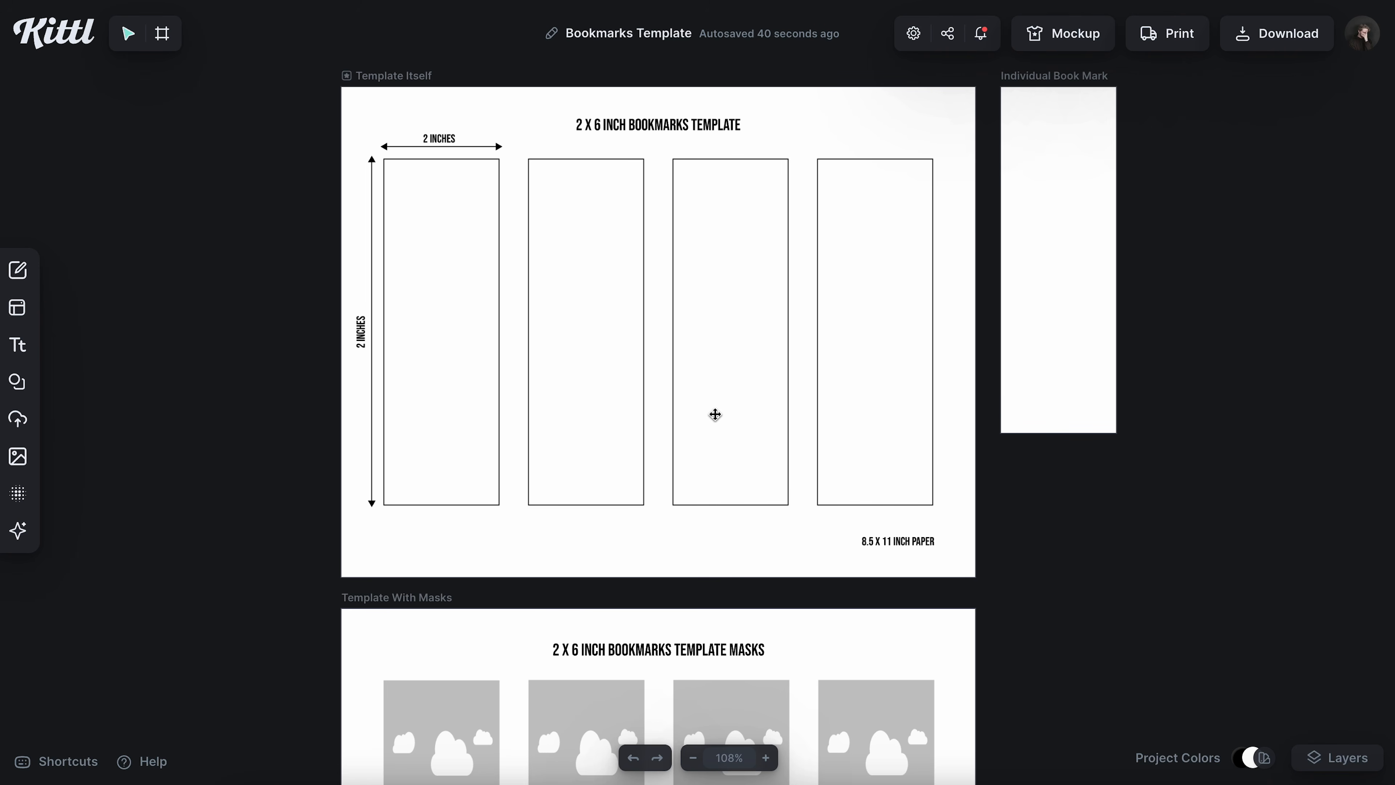
# - Look over the bookmark template artboards and check the artboard size of the Individual Book Mark
pyautogui.scroll(-6, 725, 416)
pyautogui.scroll(-1, 710, 413)
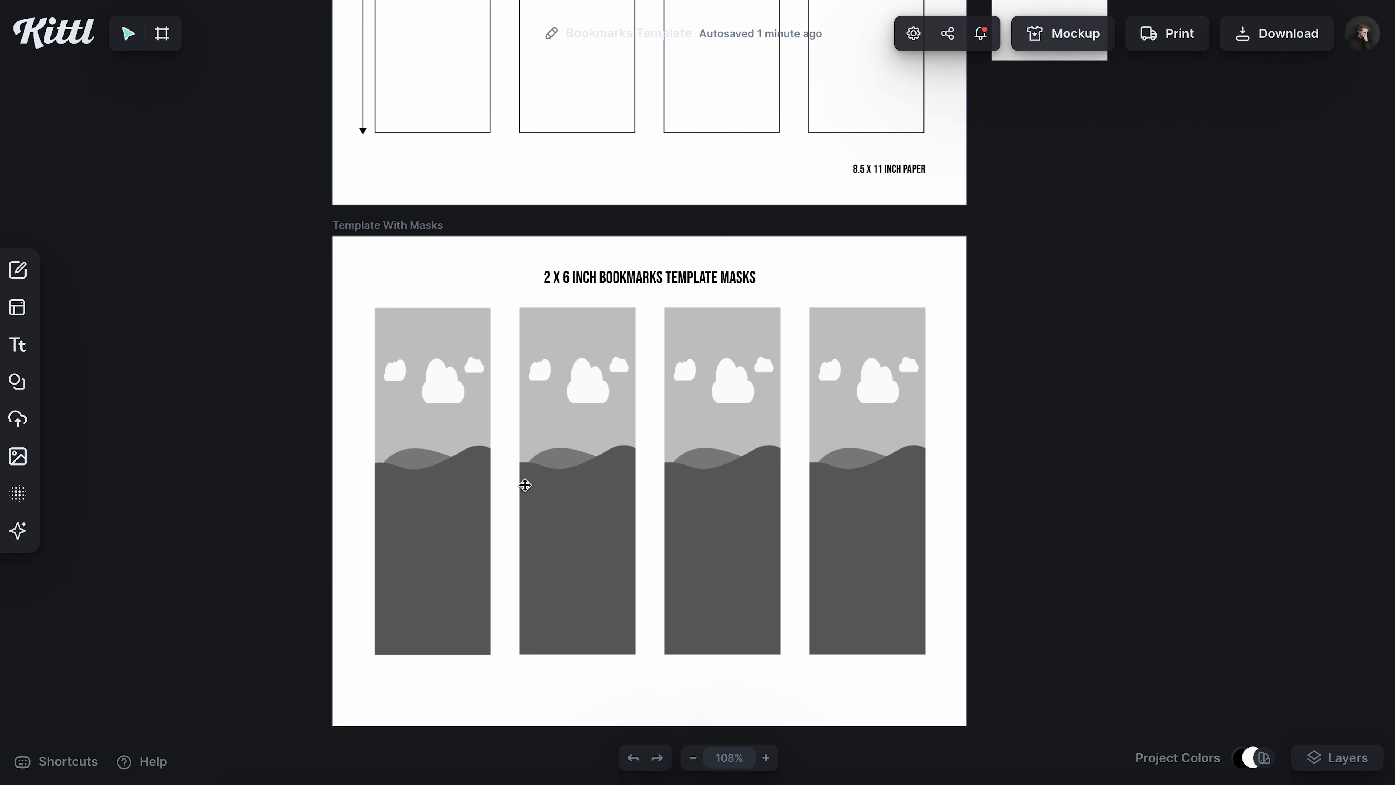
pyautogui.scroll(7, 632, 489)
pyautogui.hscroll(6, 632, 488)
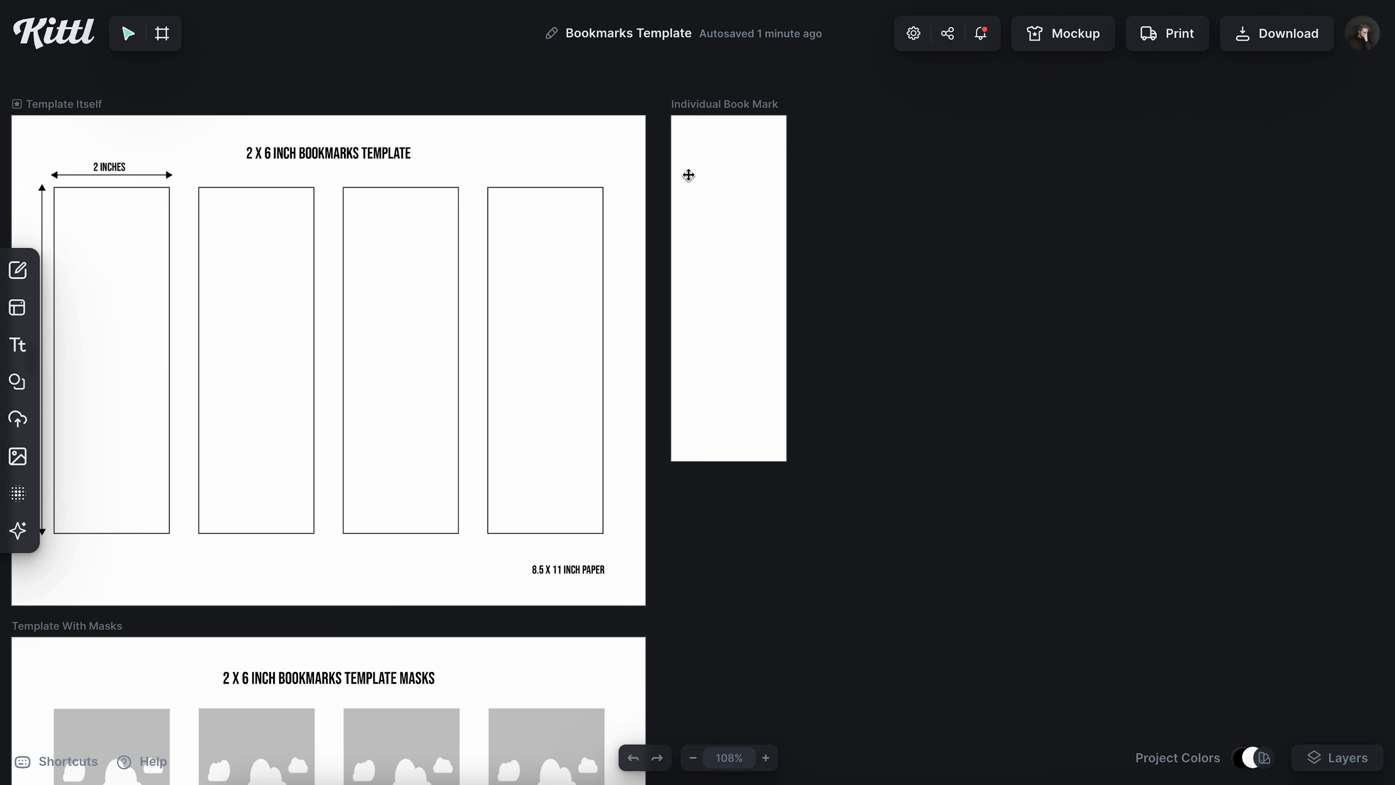
pyautogui.click(705, 105)
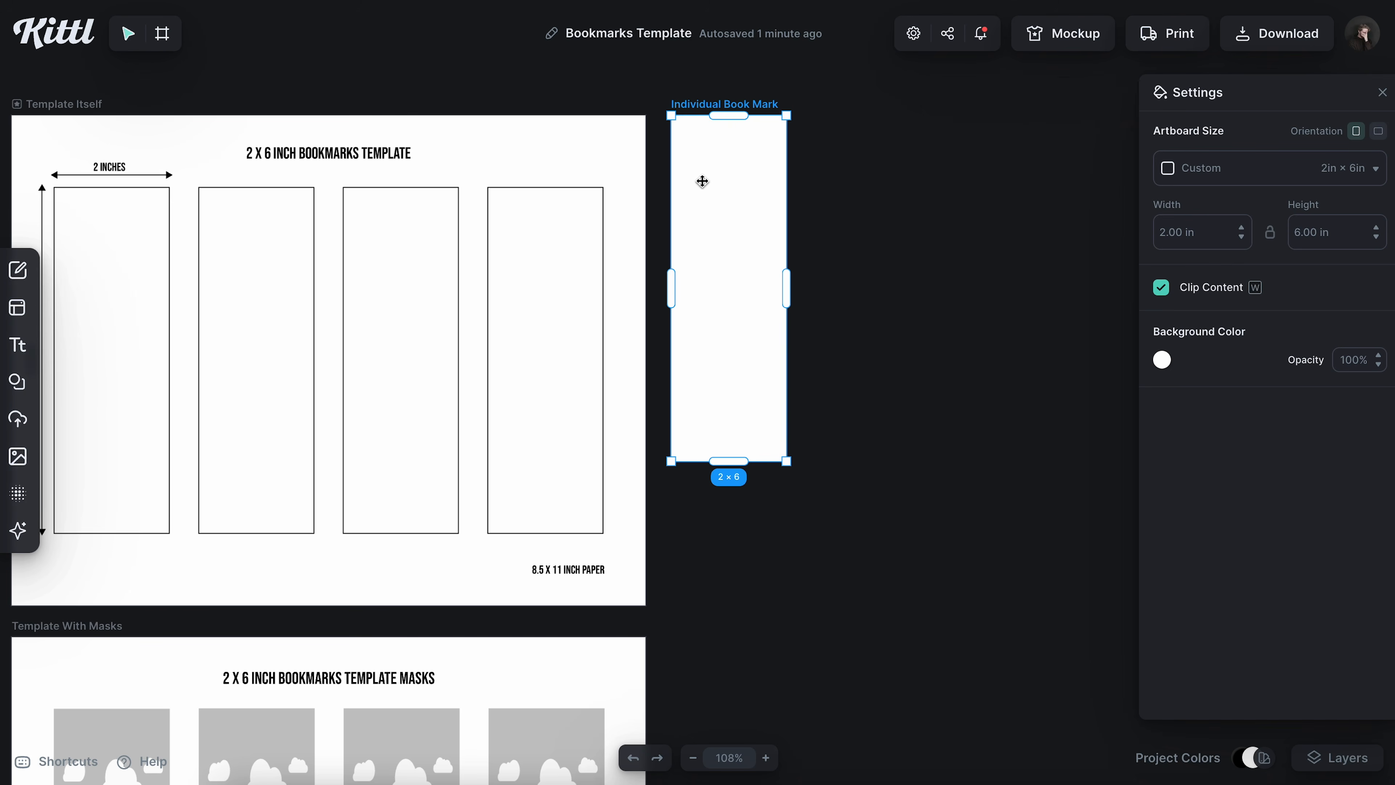
pyautogui.moveTo(691, 103); pyautogui.dragTo(995, 104)
pyautogui.hotkey('ctrl', 'z')
pyautogui.hotkey('ctrl', 'z')
pyautogui.hotkey('ctrl', 'z')
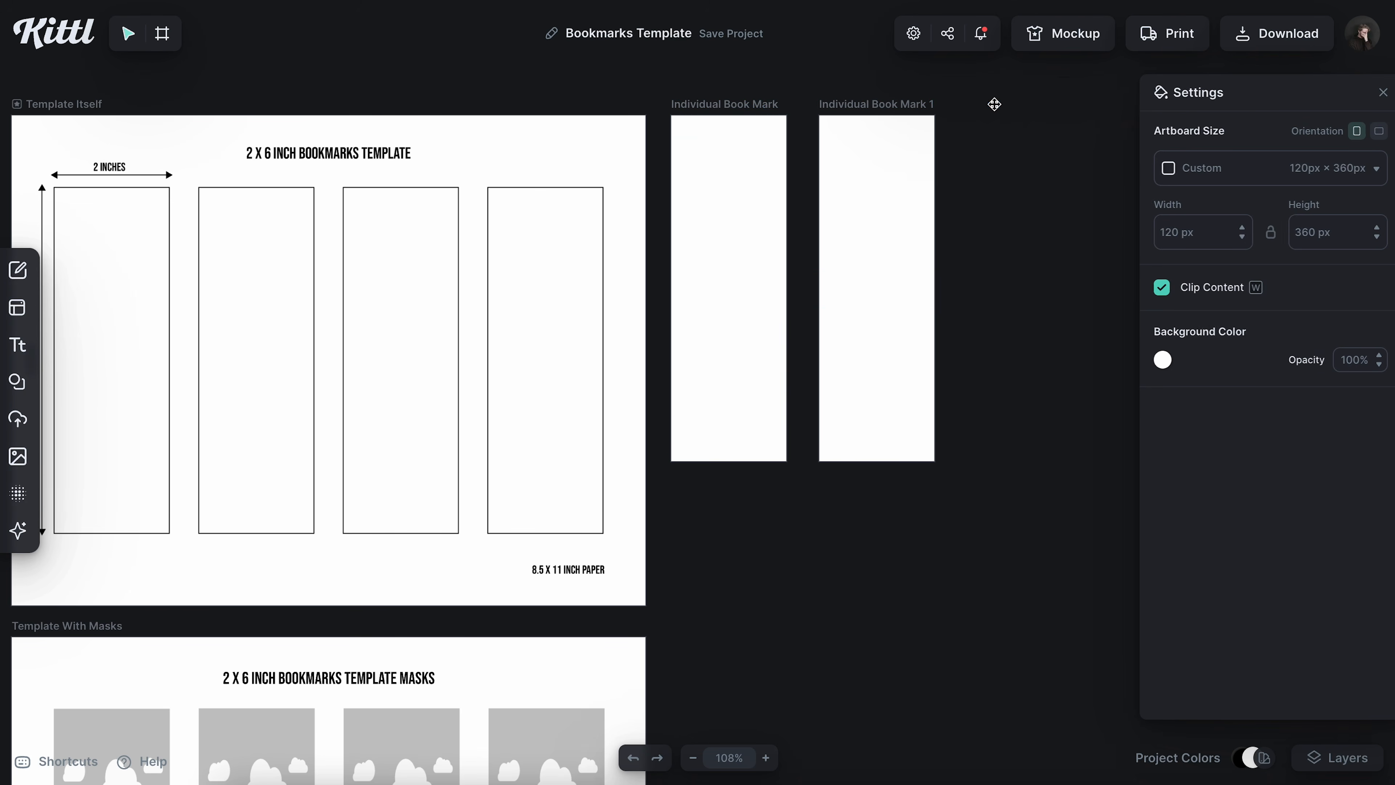
# - Examine the Template With Masks artboard and its size settings, and compare it with the individual bookmark artboard
pyautogui.hscroll(-1, 835, 167)
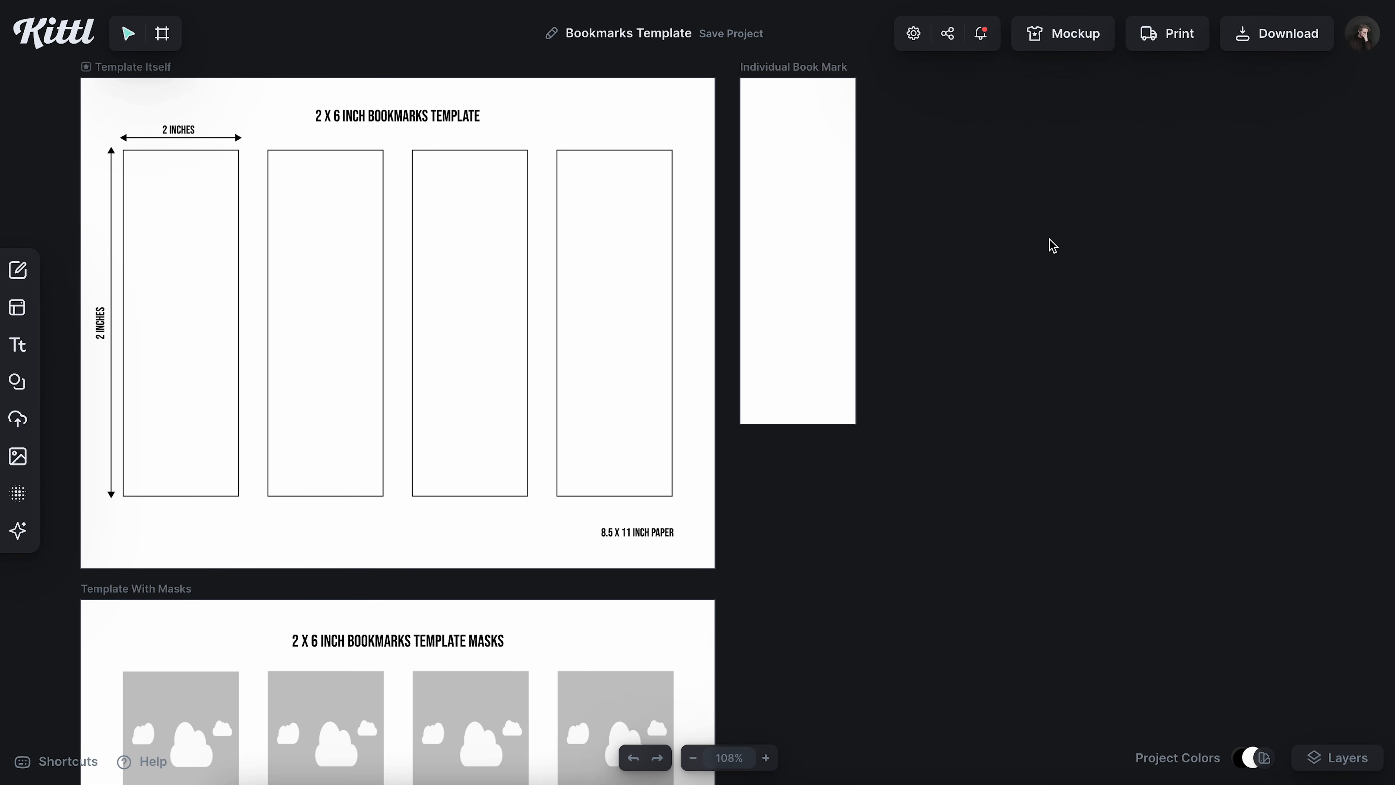
pyautogui.hscroll(-3, 997, 288)
pyautogui.scroll(-7, 997, 288)
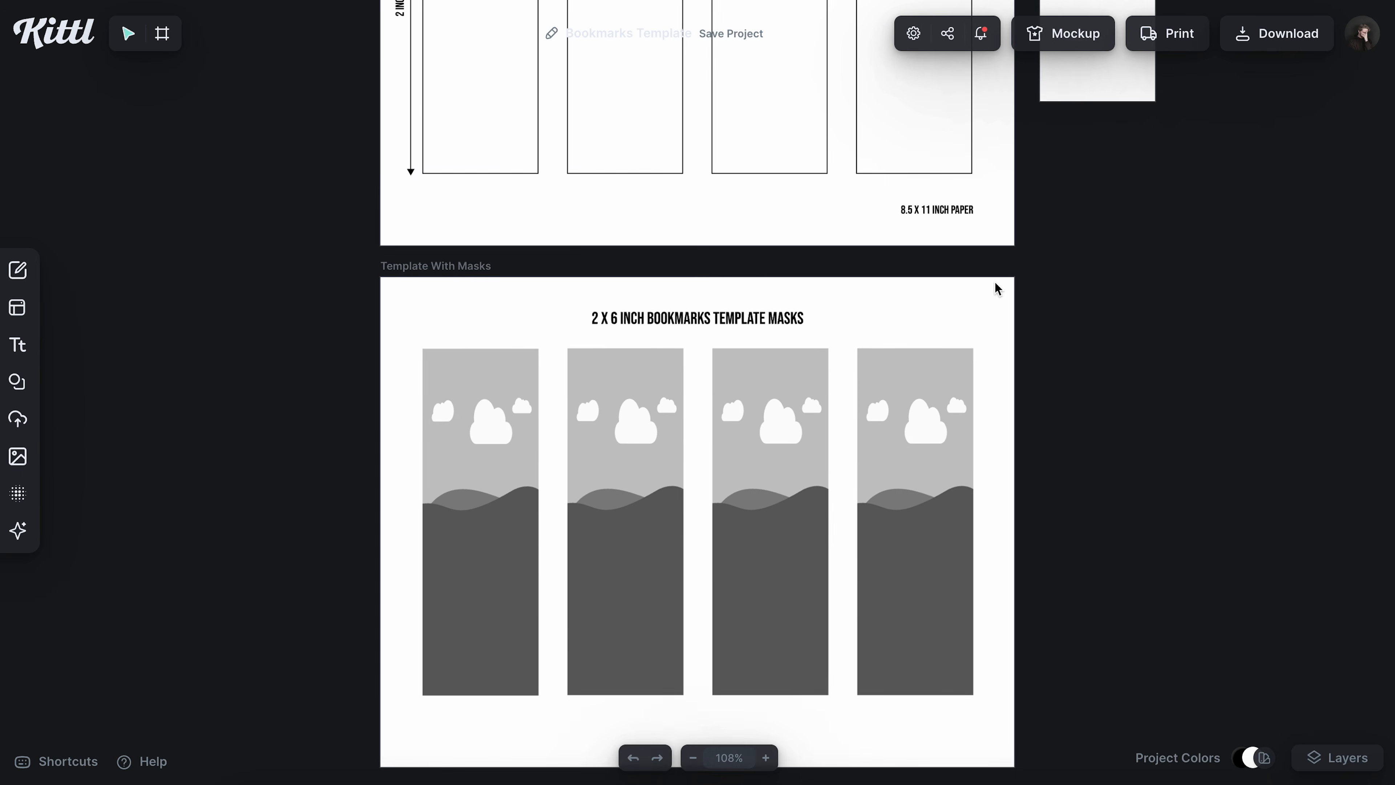
pyautogui.scroll(4, 492, 429)
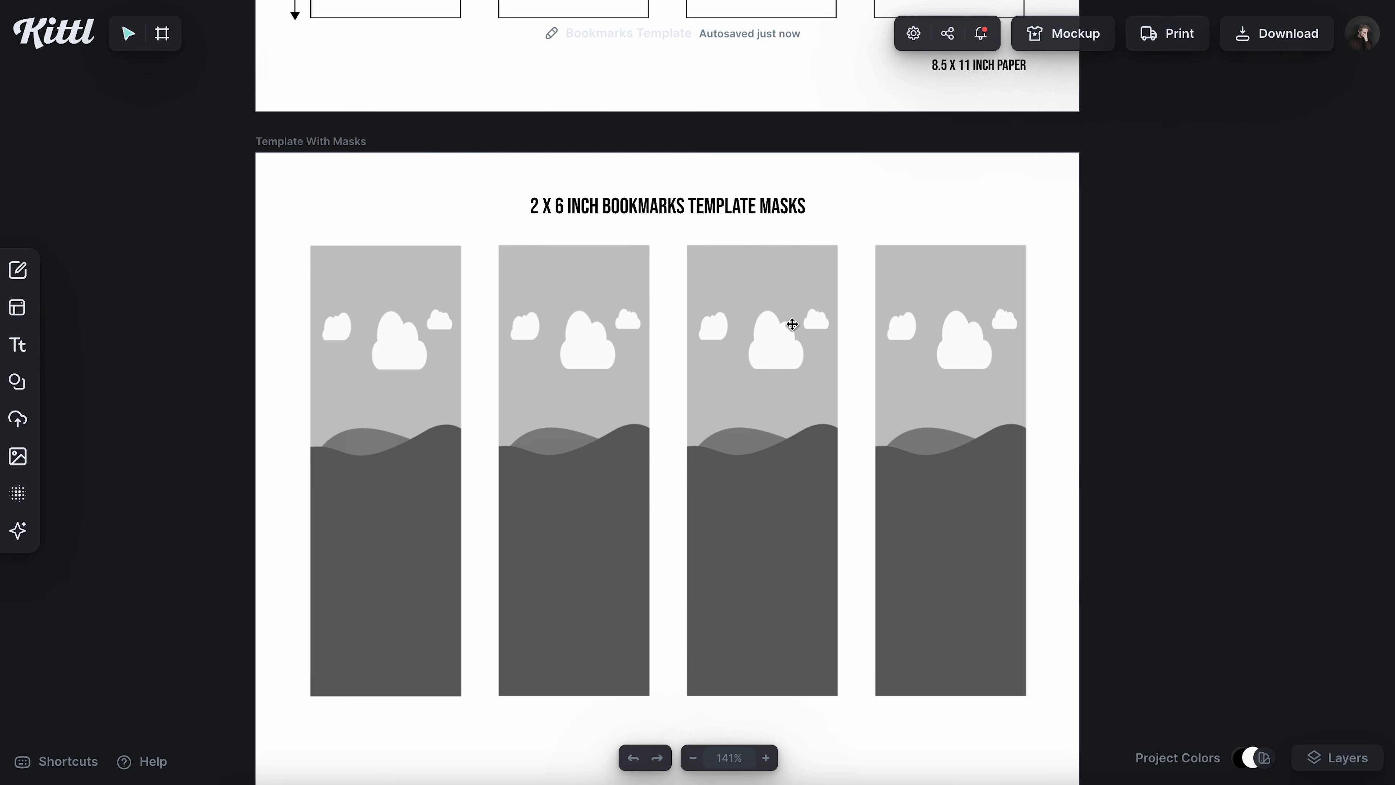
pyautogui.scroll(5, 746, 314)
pyautogui.scroll(-6, 746, 315)
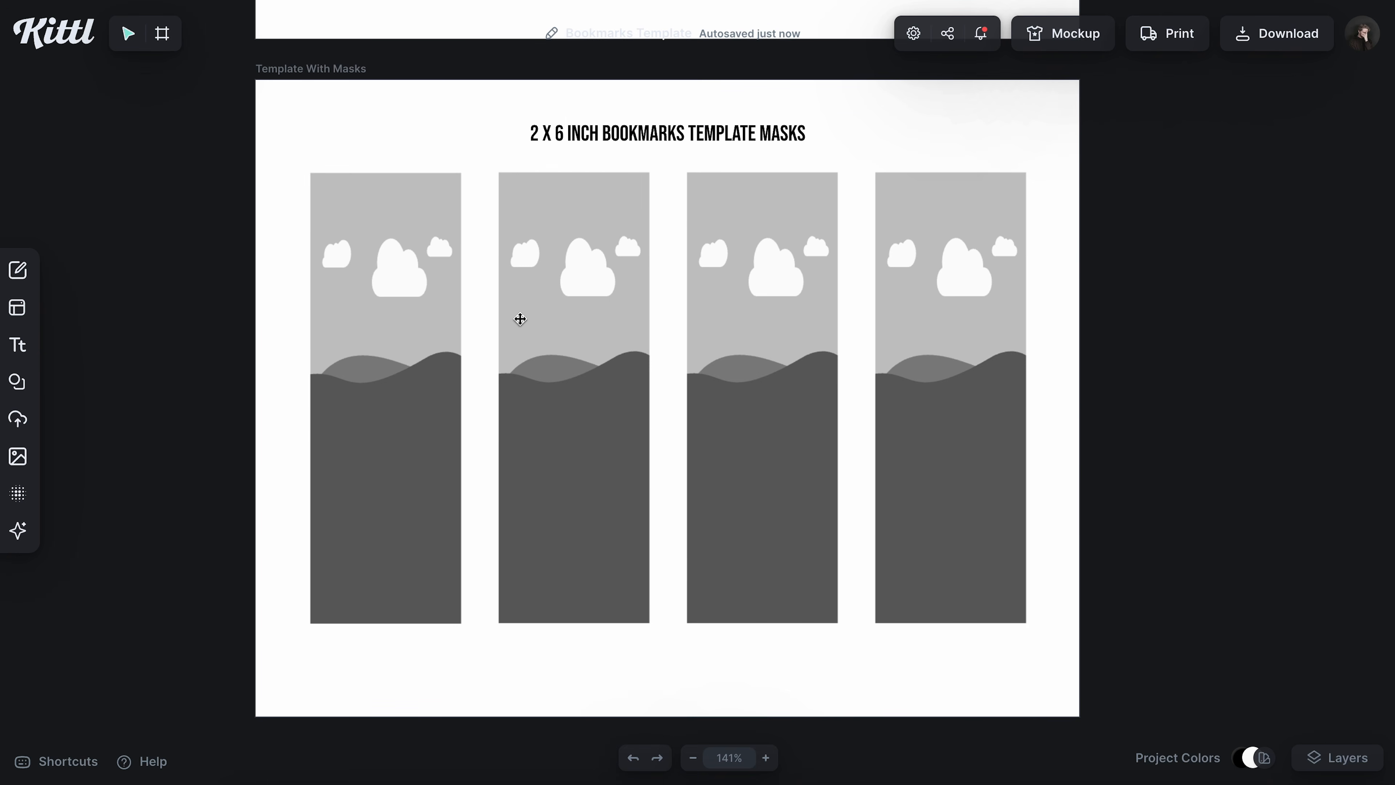
pyautogui.click(290, 69)
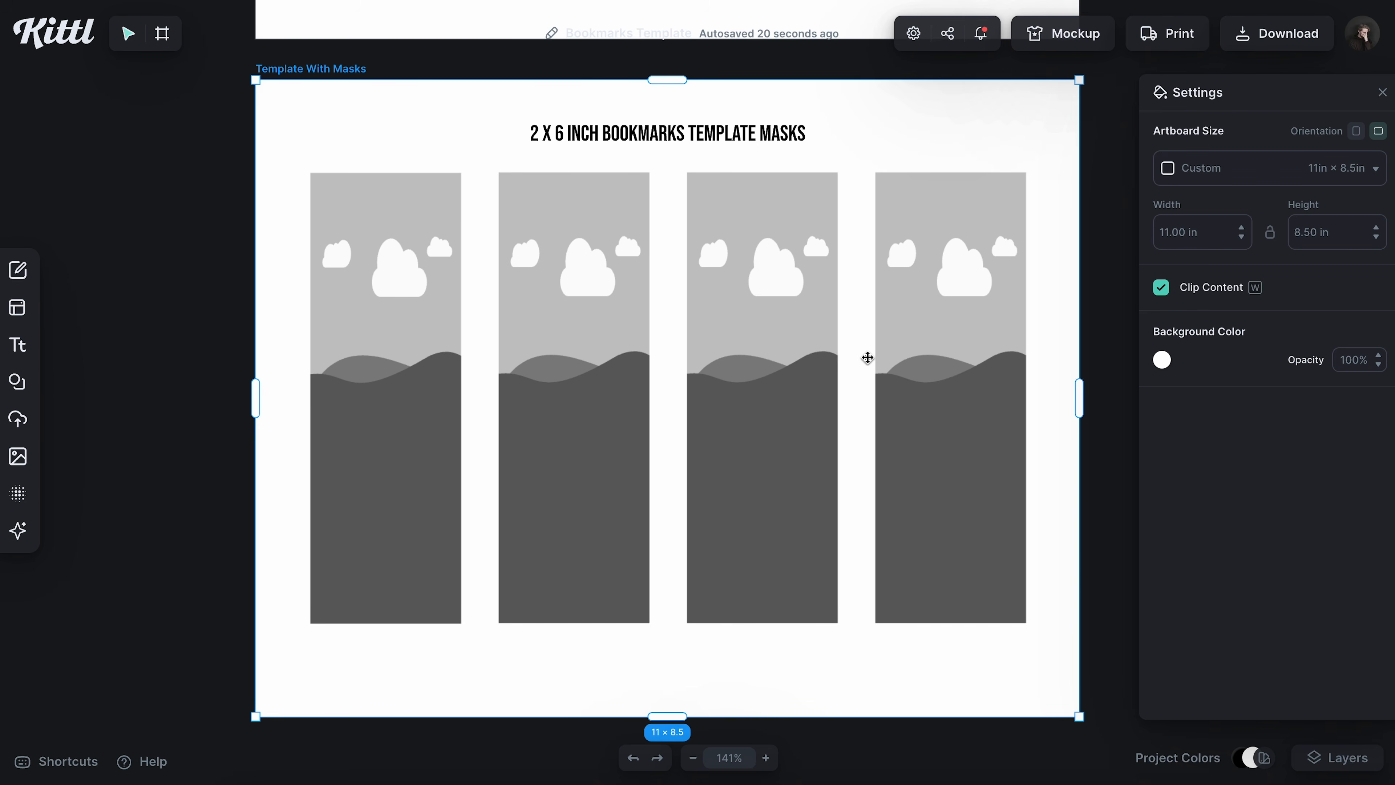
pyautogui.scroll(10, 867, 358)
pyautogui.hscroll(8, 867, 358)
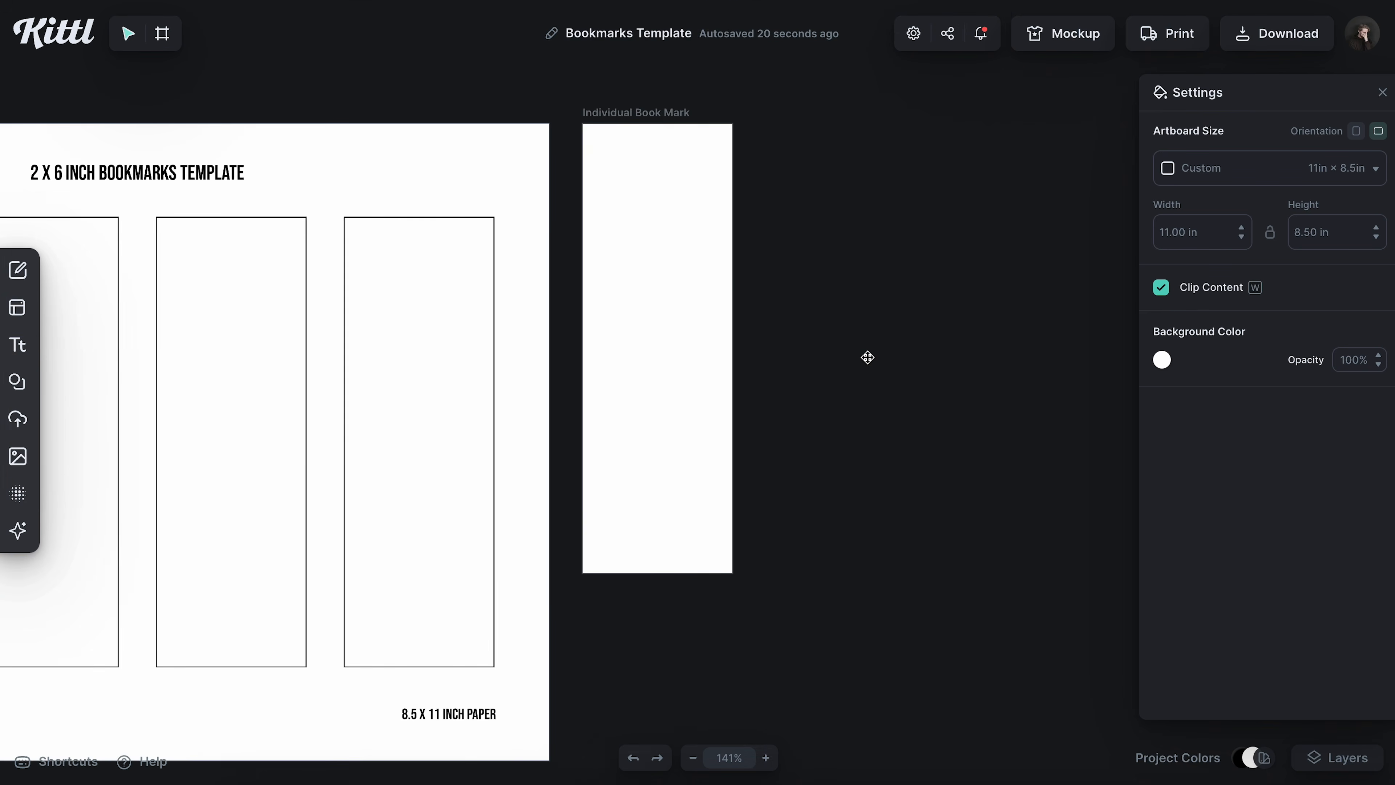
pyautogui.hscroll(-4, 867, 358)
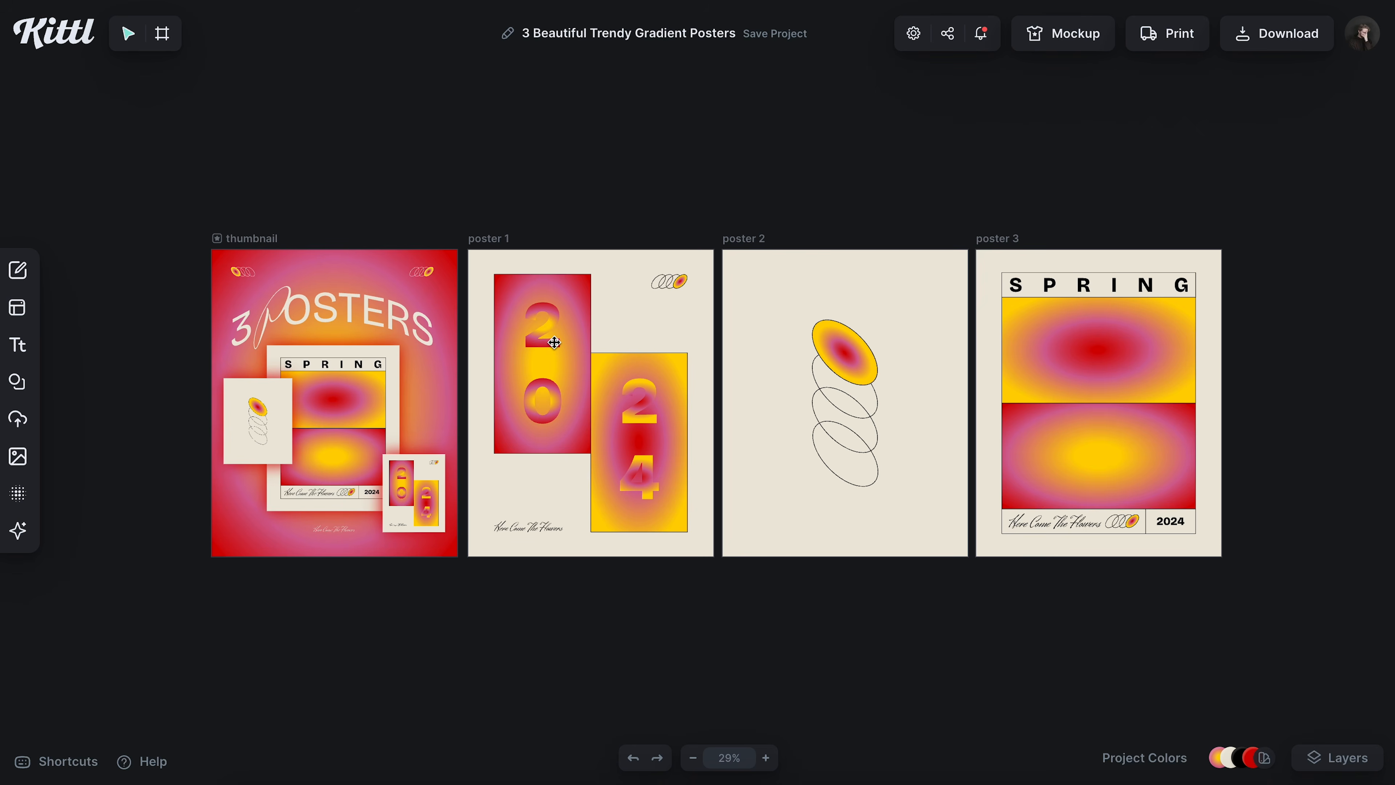
# - Copy the "20" gradient block from poster 1 of the 3 Beautiful Trendy Gradient Posters project into the Bookmarks Template project's individual bookmark
pyautogui.click(576, 321)
pyautogui.doubleClick(576, 318)
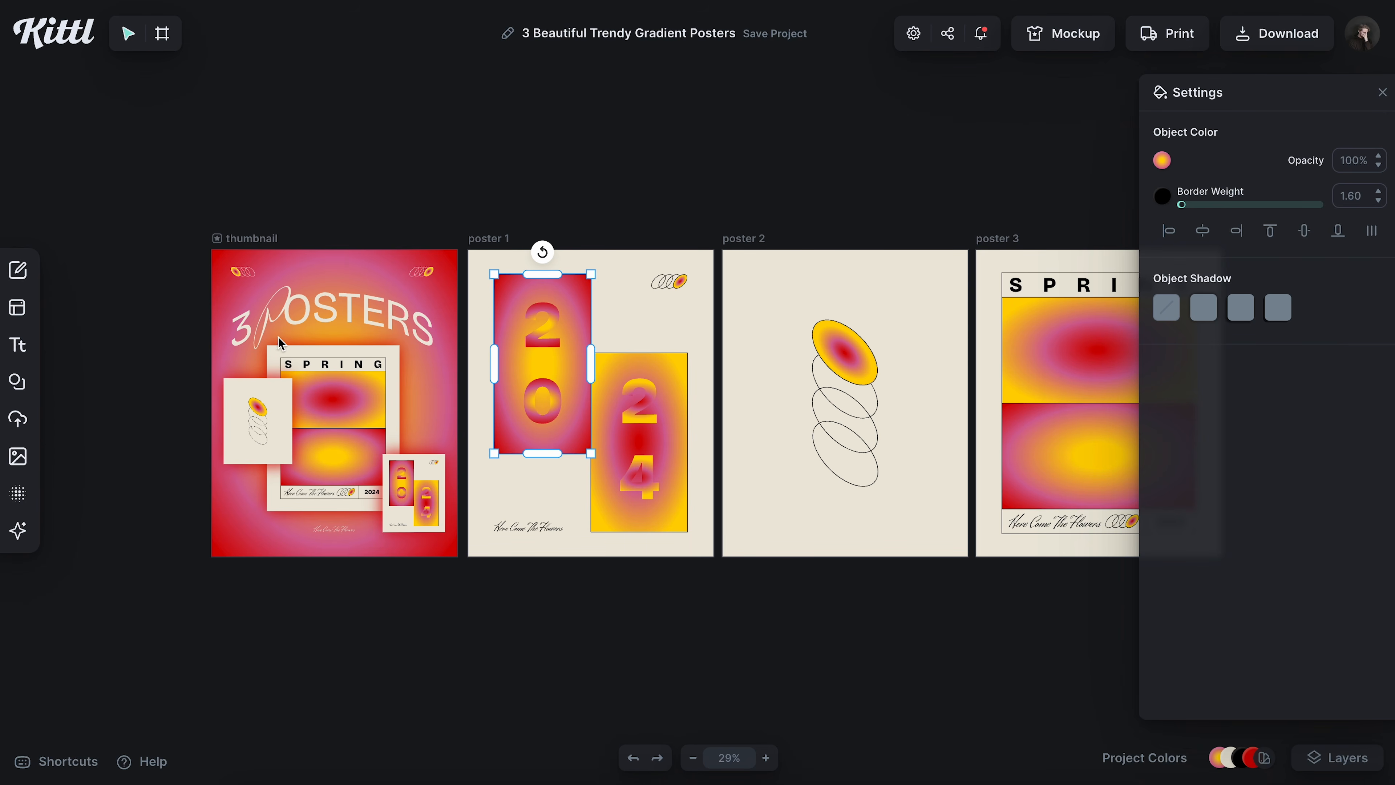
pyautogui.hscroll(3, 442, 377)
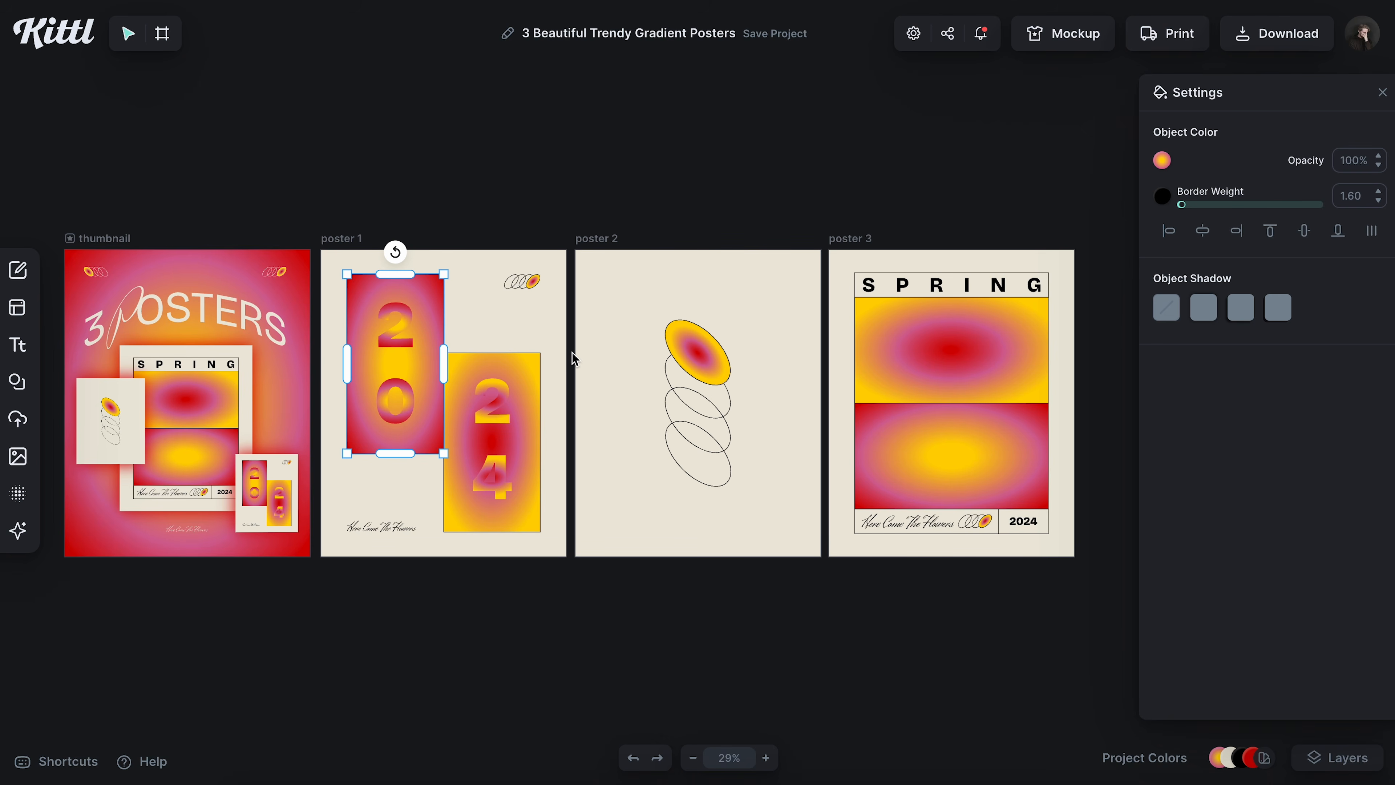
pyautogui.hscroll(-1, 573, 353)
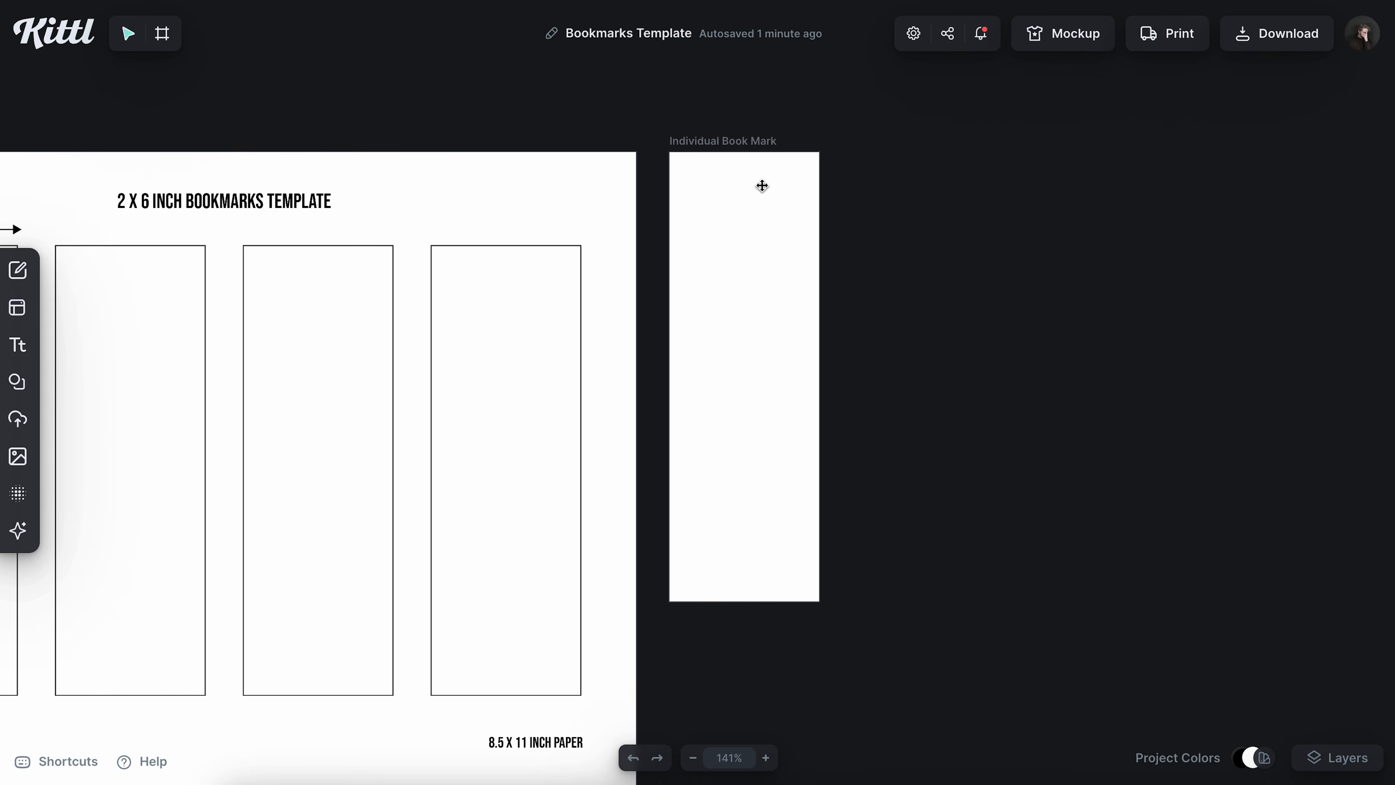
pyautogui.hotkey('ctrl', 'v')
# - Resize the pasted gradient block so it fits and covers the whole Individual Book Mark artboard
pyautogui.moveTo(934, 393); pyautogui.dragTo(825, 389)
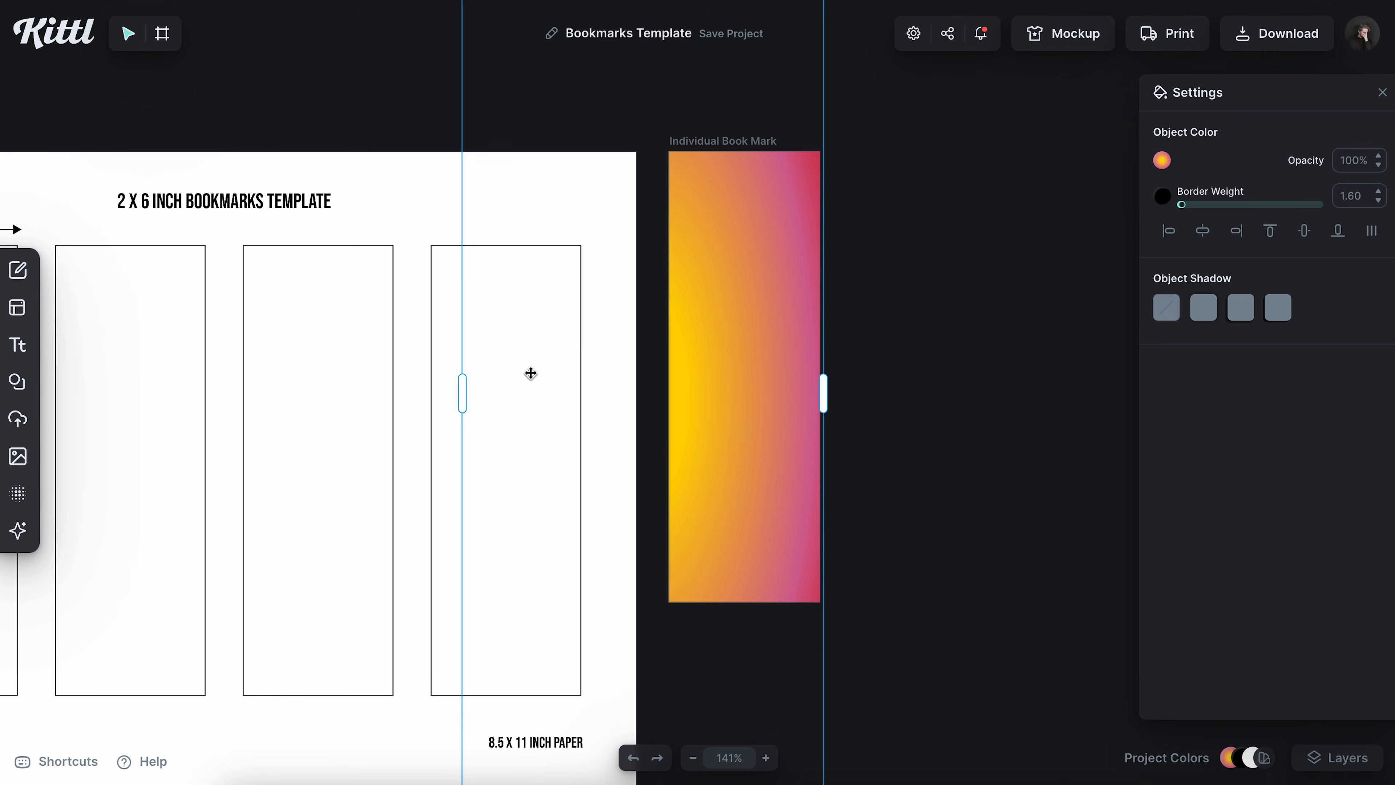
pyautogui.moveTo(463, 393); pyautogui.dragTo(680, 386)
pyautogui.scroll(-5, 731, 286)
pyautogui.moveTo(745, 235)
pyautogui.mouseDown()
pyautogui.moveTo(742, 465)
pyautogui.moveTo(746, 238)
pyautogui.mouseUp()
pyautogui.scroll(5, 762, 318)
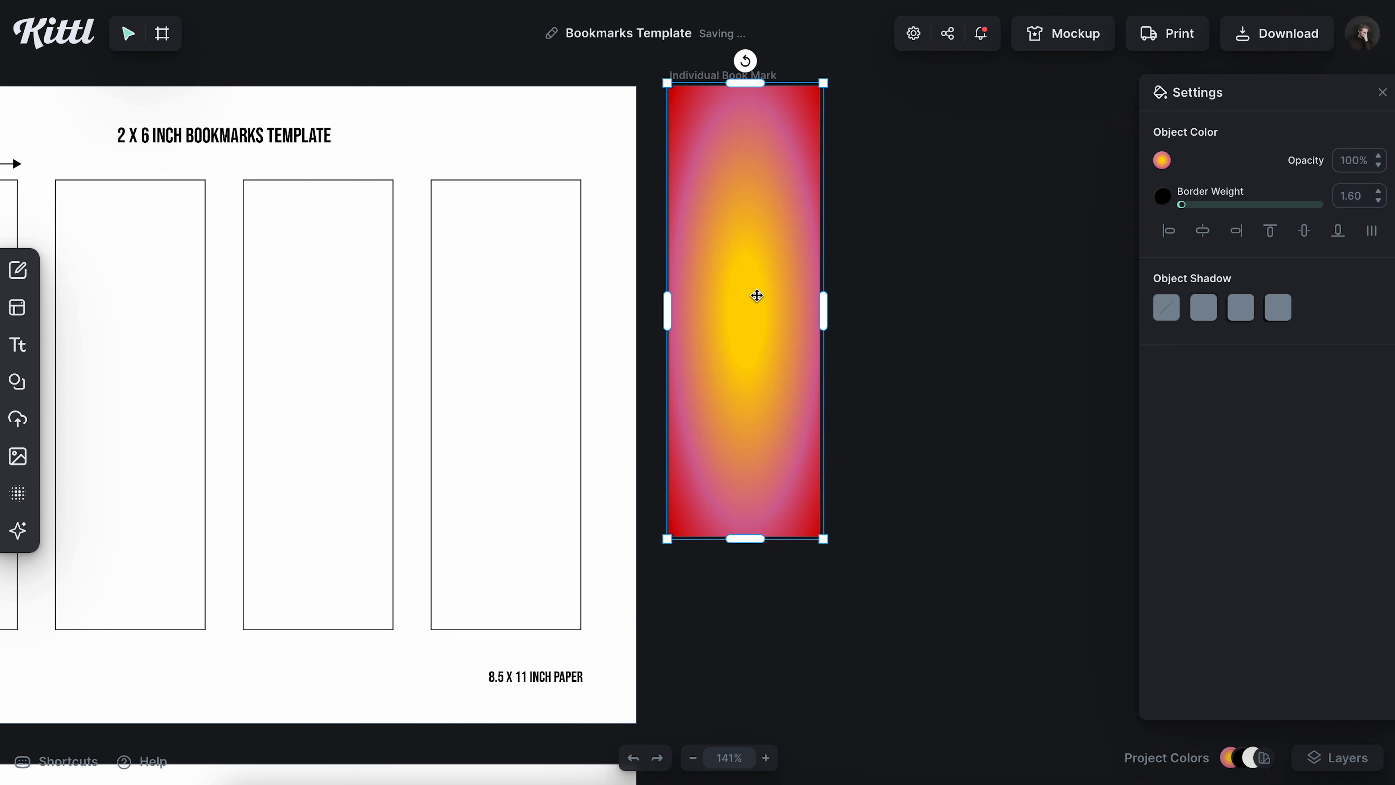
# - Fine-tune the top and bottom edges of the gradient block against the bookmark artboard's edges
pyautogui.scroll(3, 734, 85)
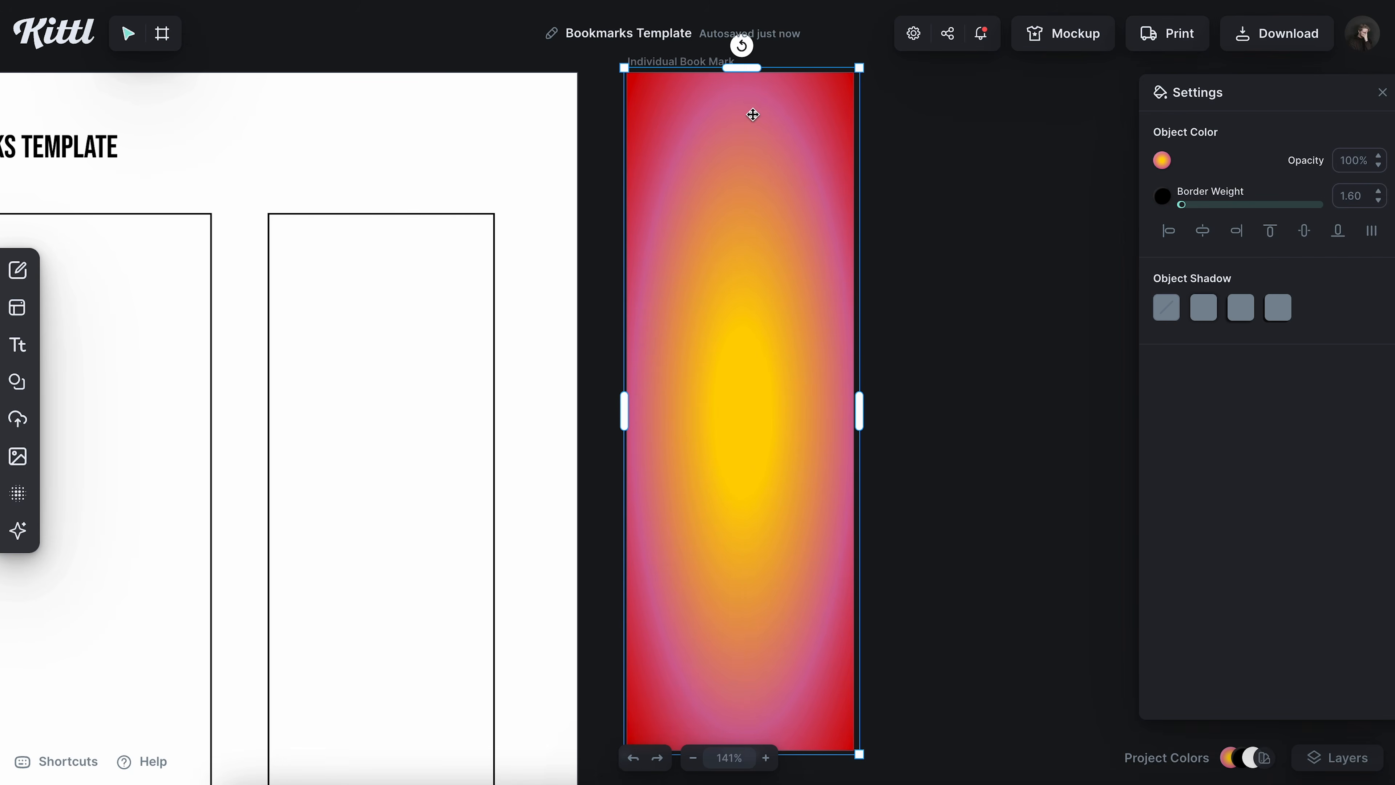
pyautogui.moveTo(739, 71); pyautogui.dragTo(740, 68)
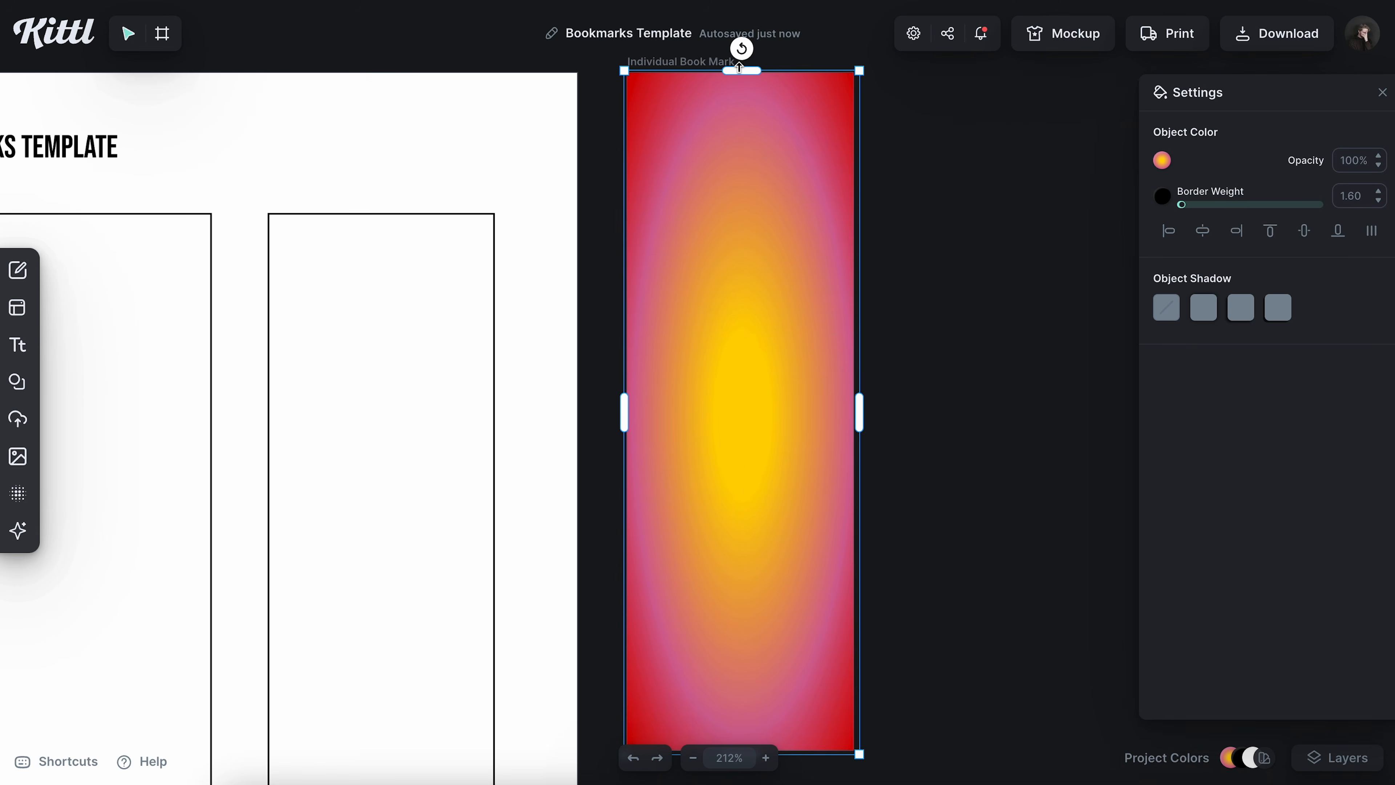
pyautogui.scroll(-3, 720, 462)
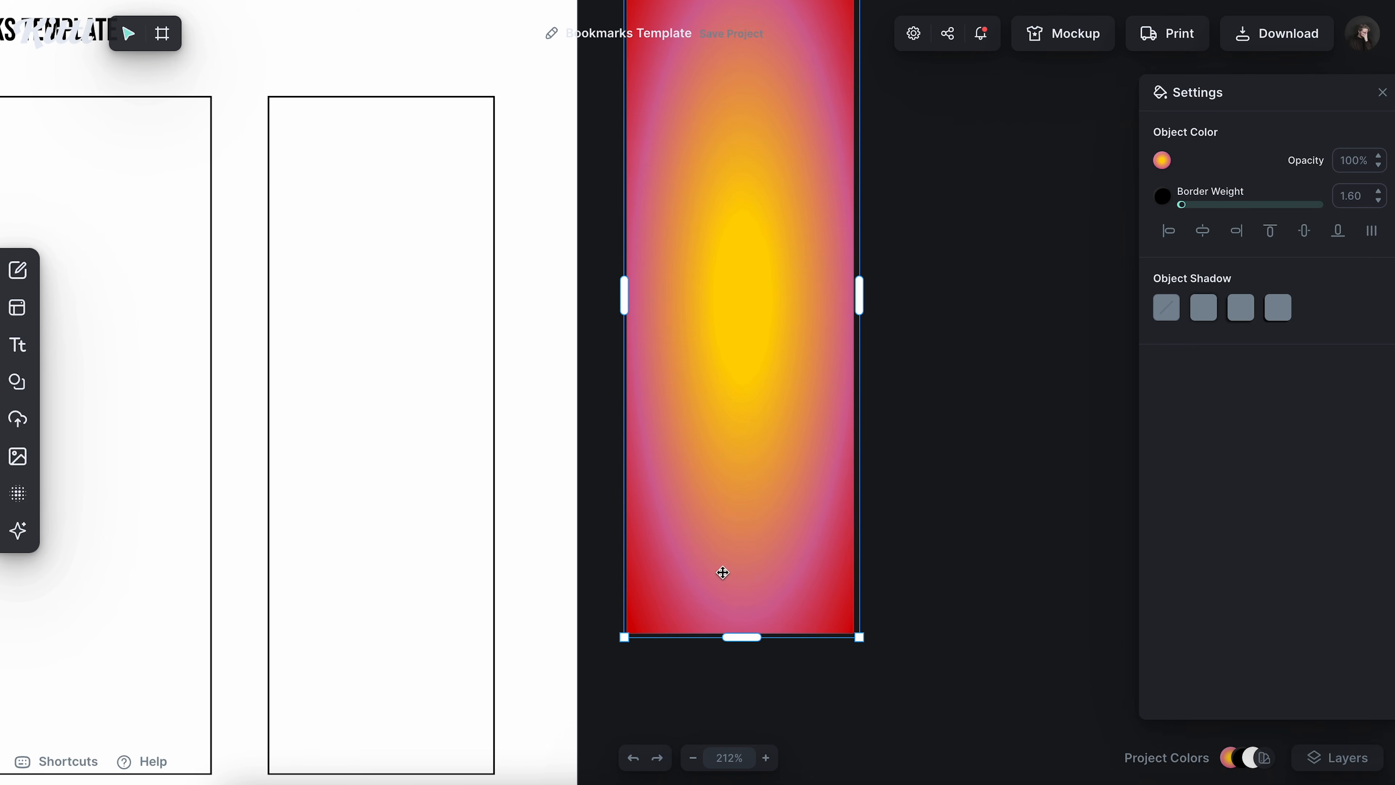
pyautogui.moveTo(742, 638); pyautogui.dragTo(741, 636)
pyautogui.hscroll(1, 863, 299)
pyautogui.hscroll(3, 855, 293)
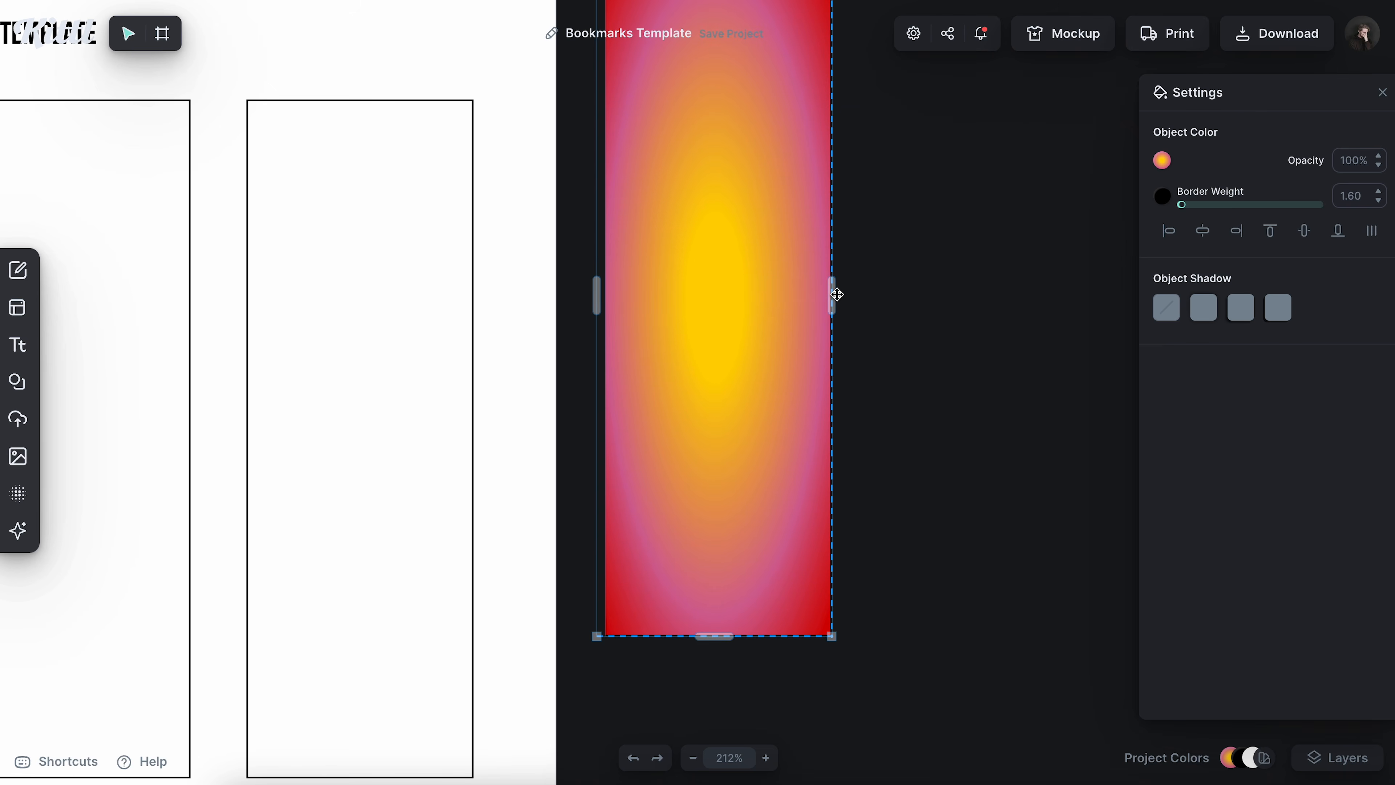
pyautogui.click(895, 366)
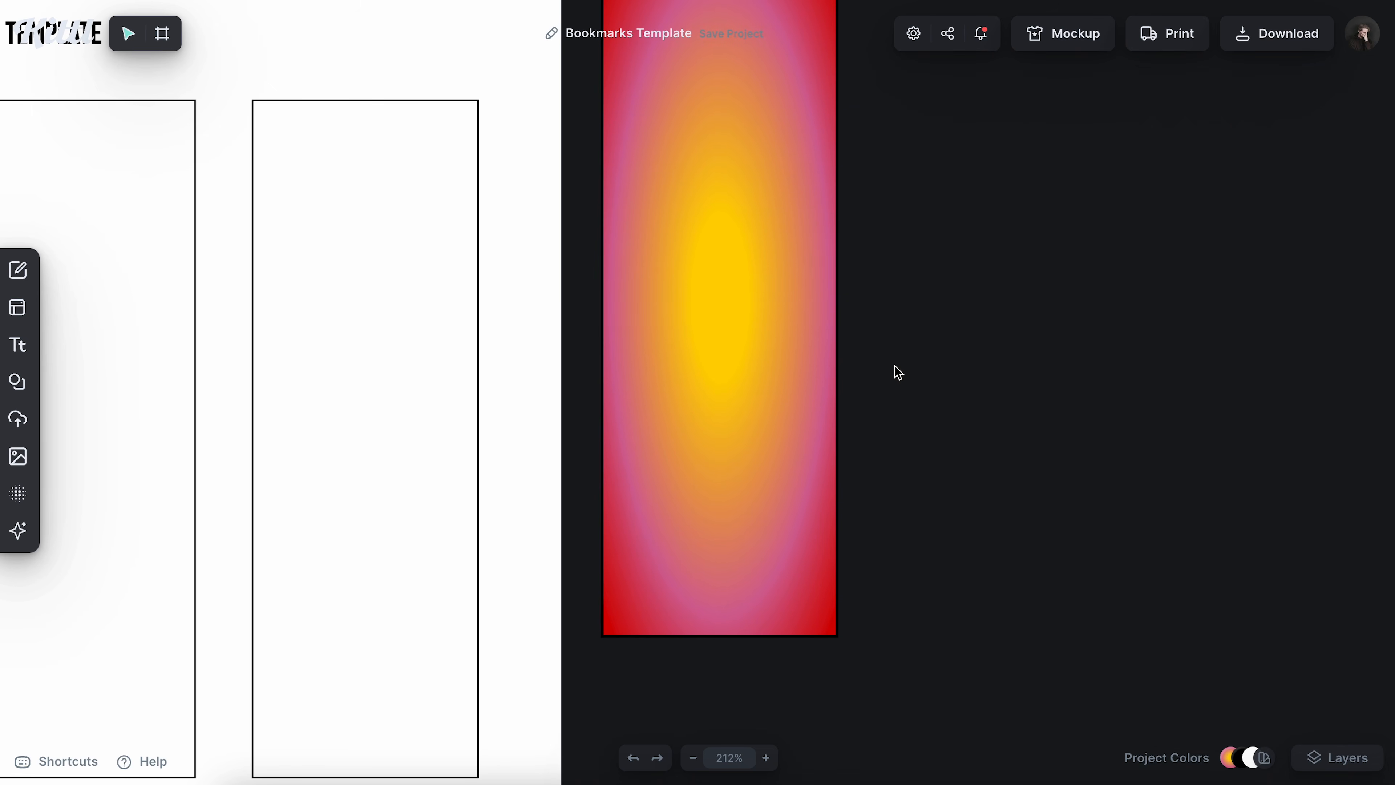
# - Remove the black border from the gradient block by setting its border color to none
pyautogui.click(776, 370)
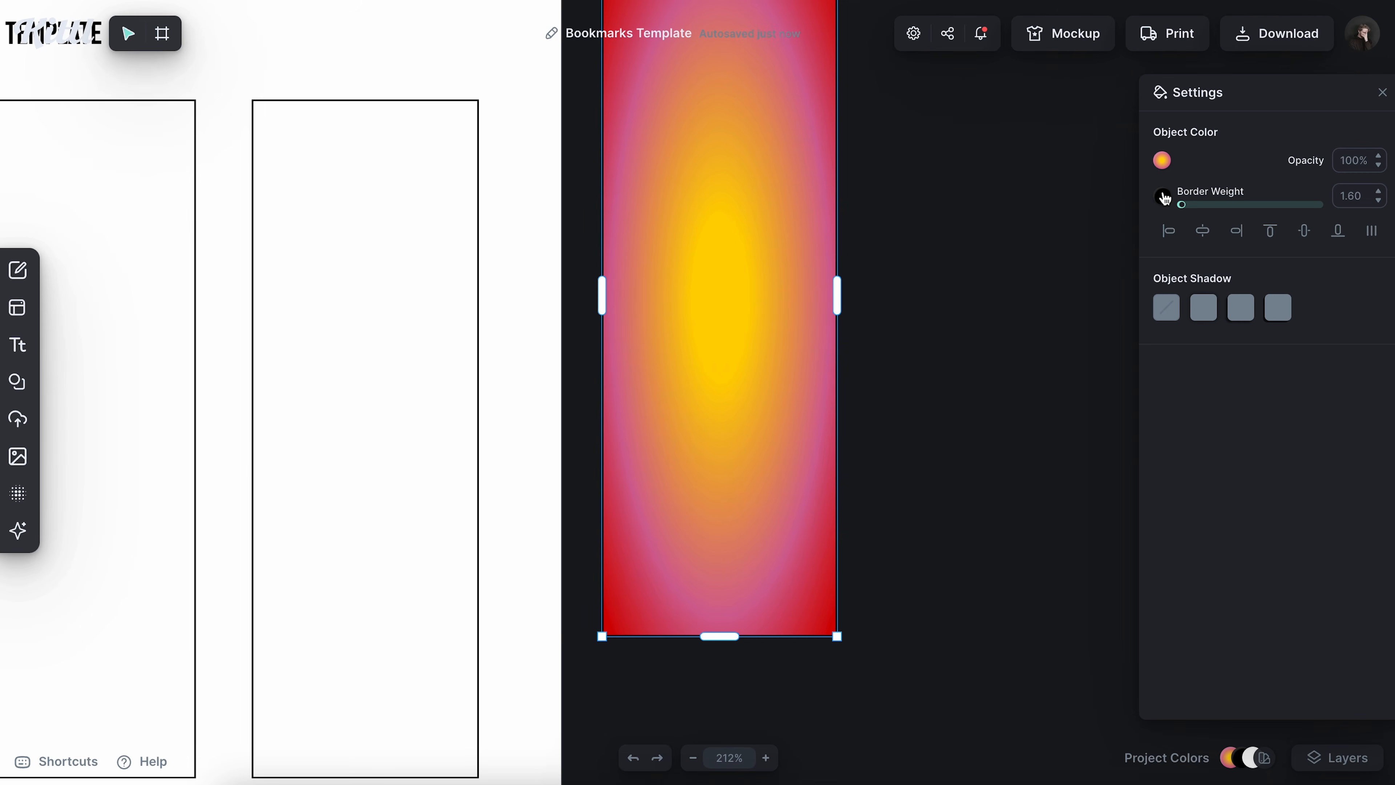
pyautogui.click(1162, 196)
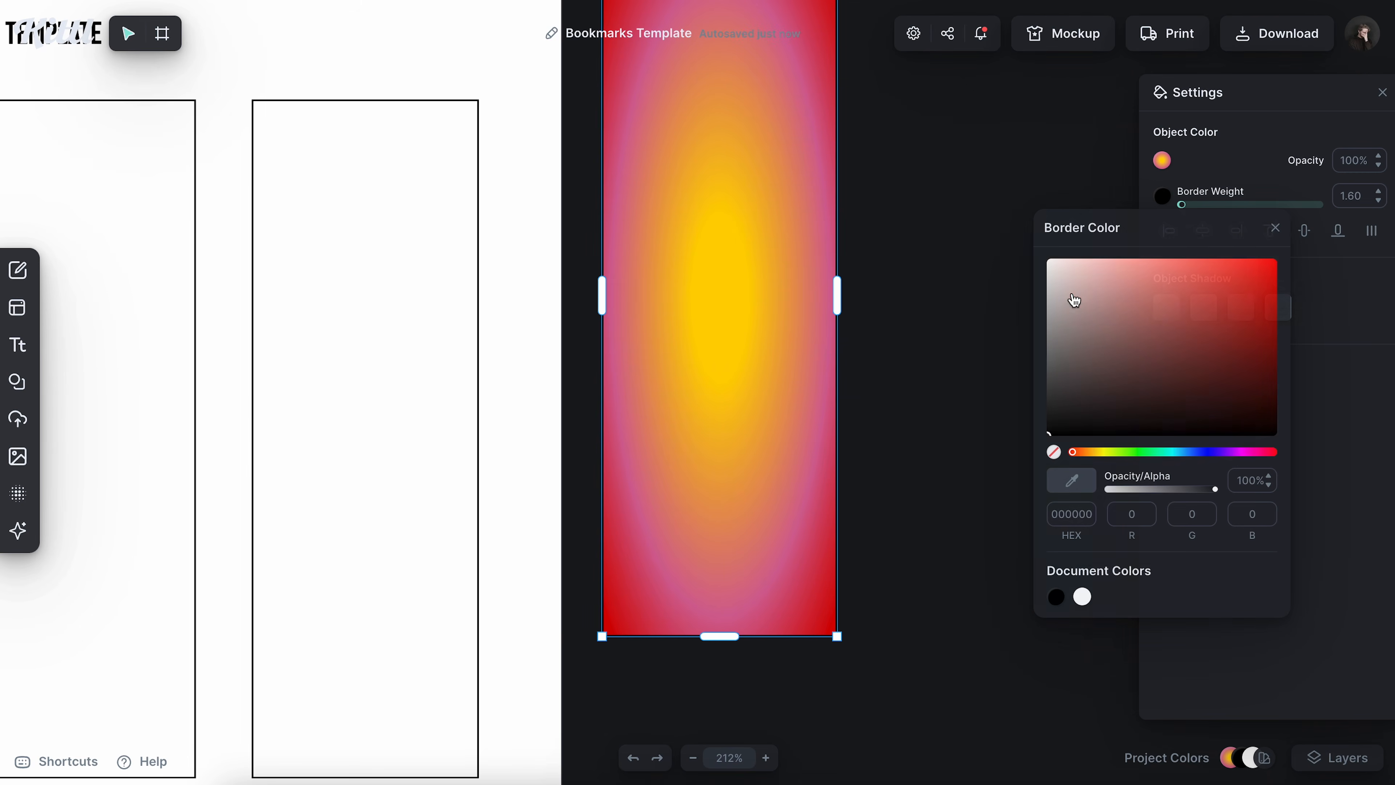
pyautogui.click(1053, 452)
pyautogui.click(1275, 228)
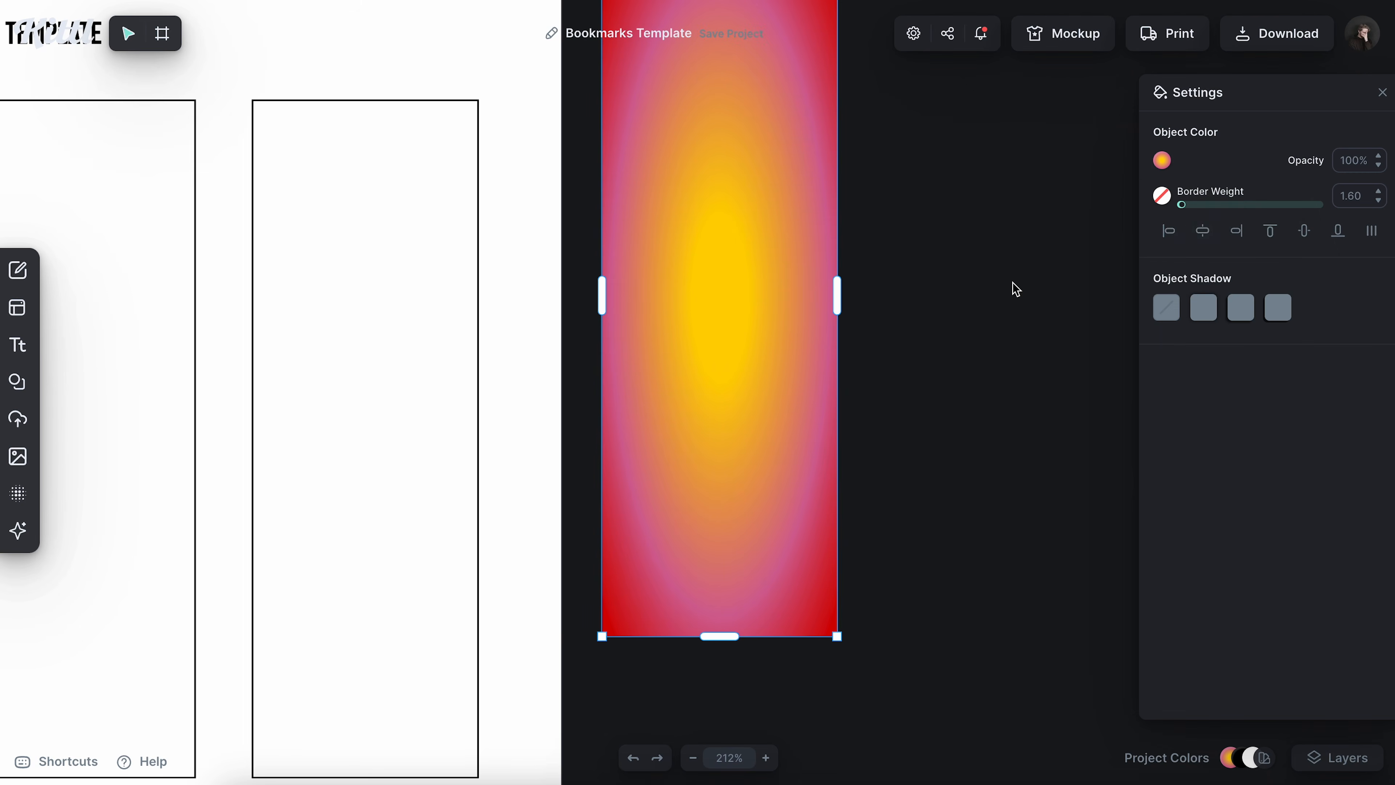
pyautogui.click(966, 308)
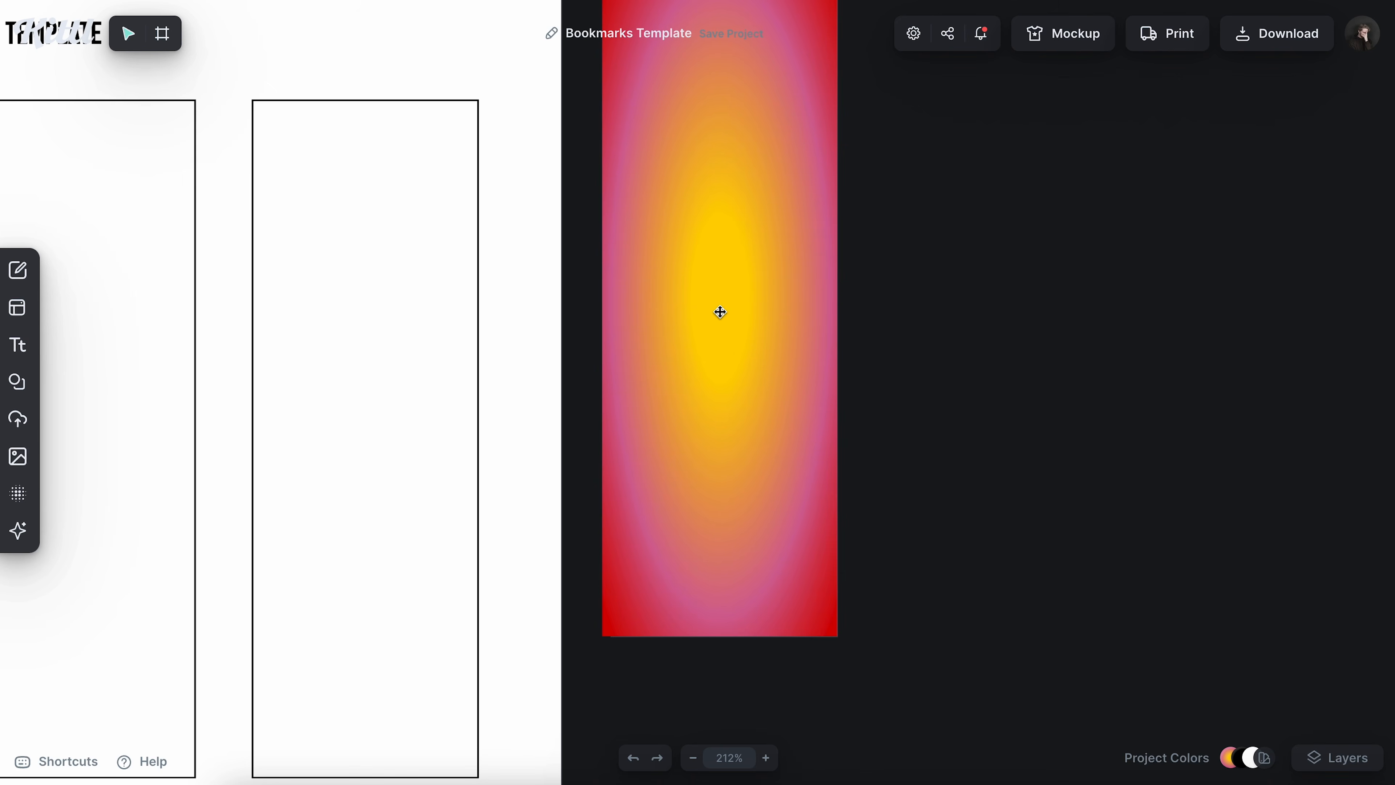
# - Move the Individual Book Mark artboard farther away from the Template Itself artboard
pyautogui.scroll(3, 724, 411)
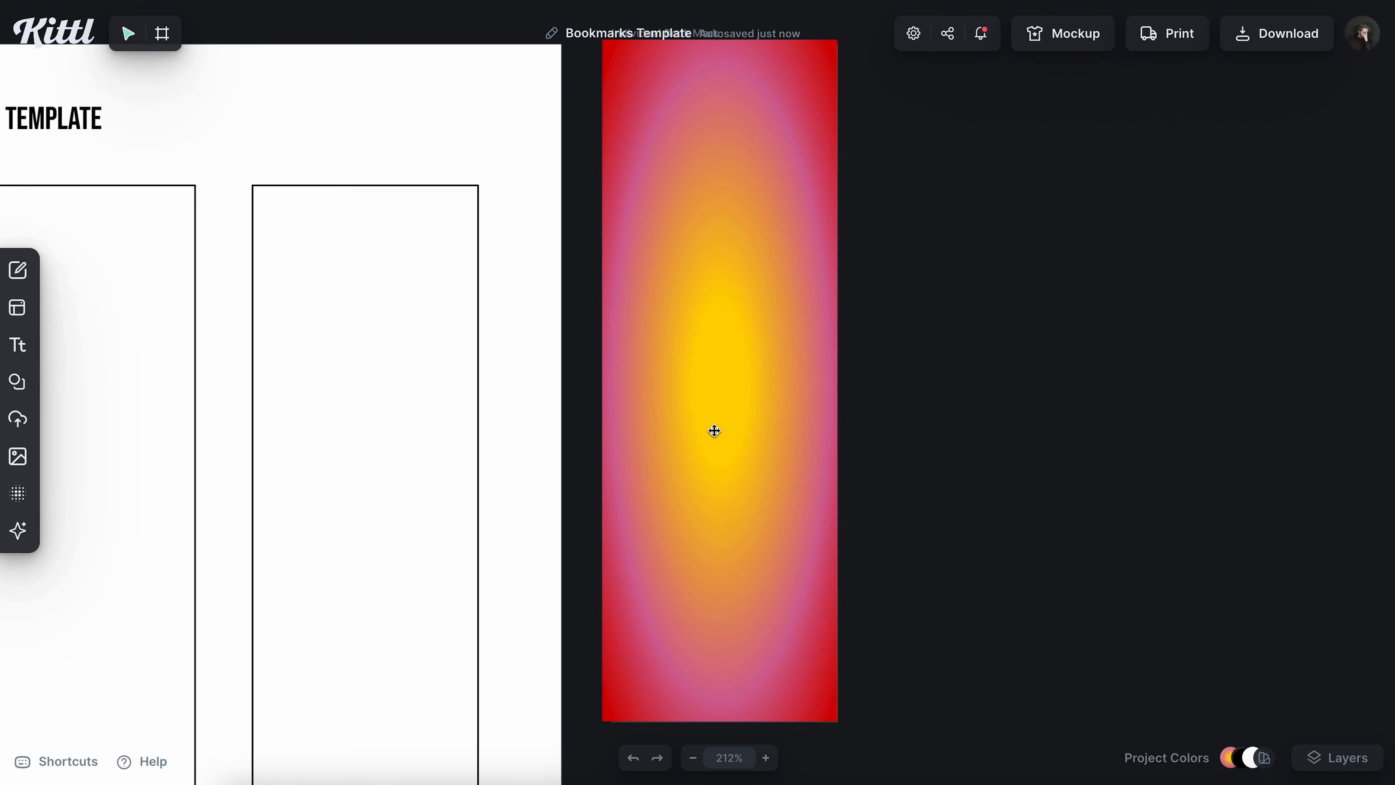
pyautogui.scroll(1, 714, 424)
pyautogui.hscroll(-2, 713, 431)
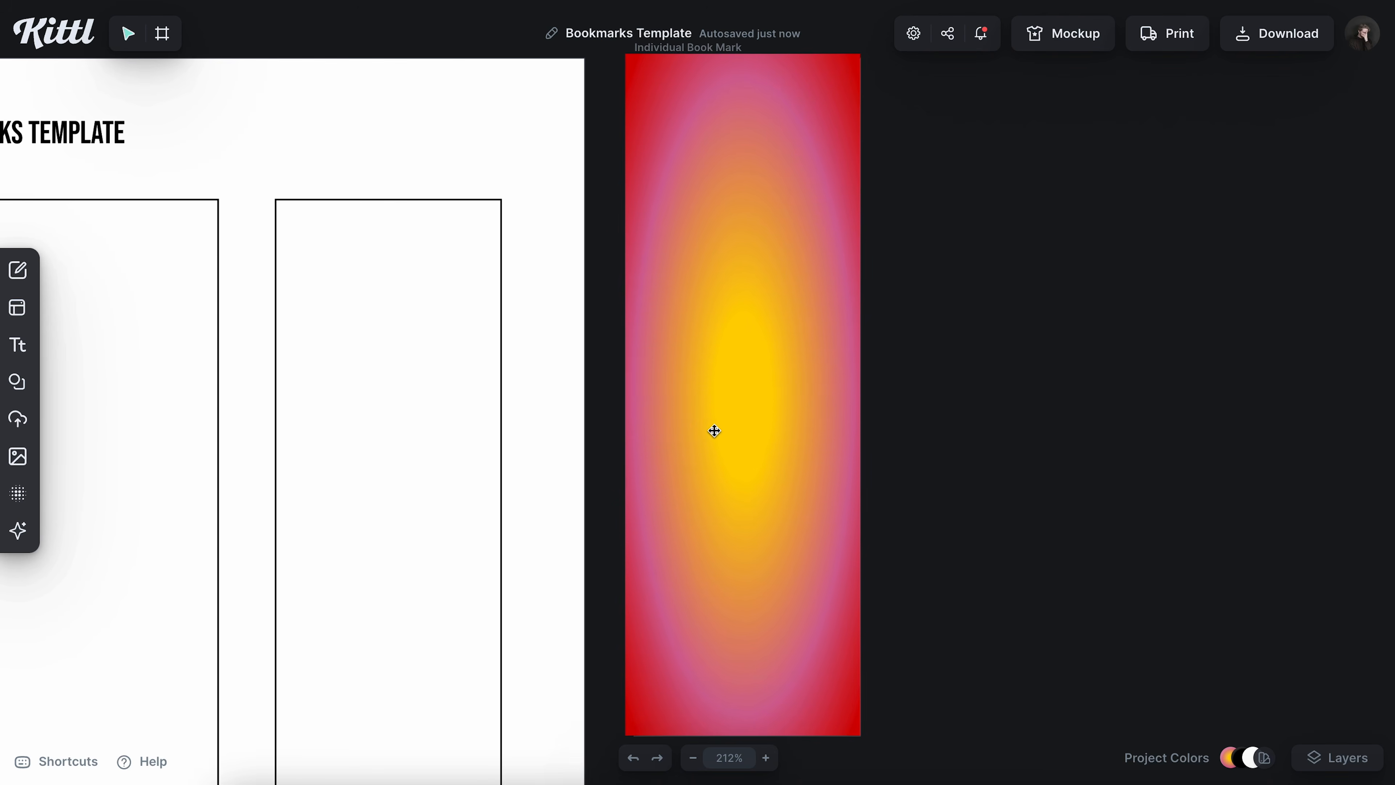
pyautogui.scroll(-2, 723, 427)
pyautogui.moveTo(730, 103); pyautogui.dragTo(866, 102)
pyautogui.hscroll(5, 824, 202)
pyautogui.scroll(2, 684, 203)
pyautogui.moveTo(713, 77); pyautogui.dragTo(761, 76)
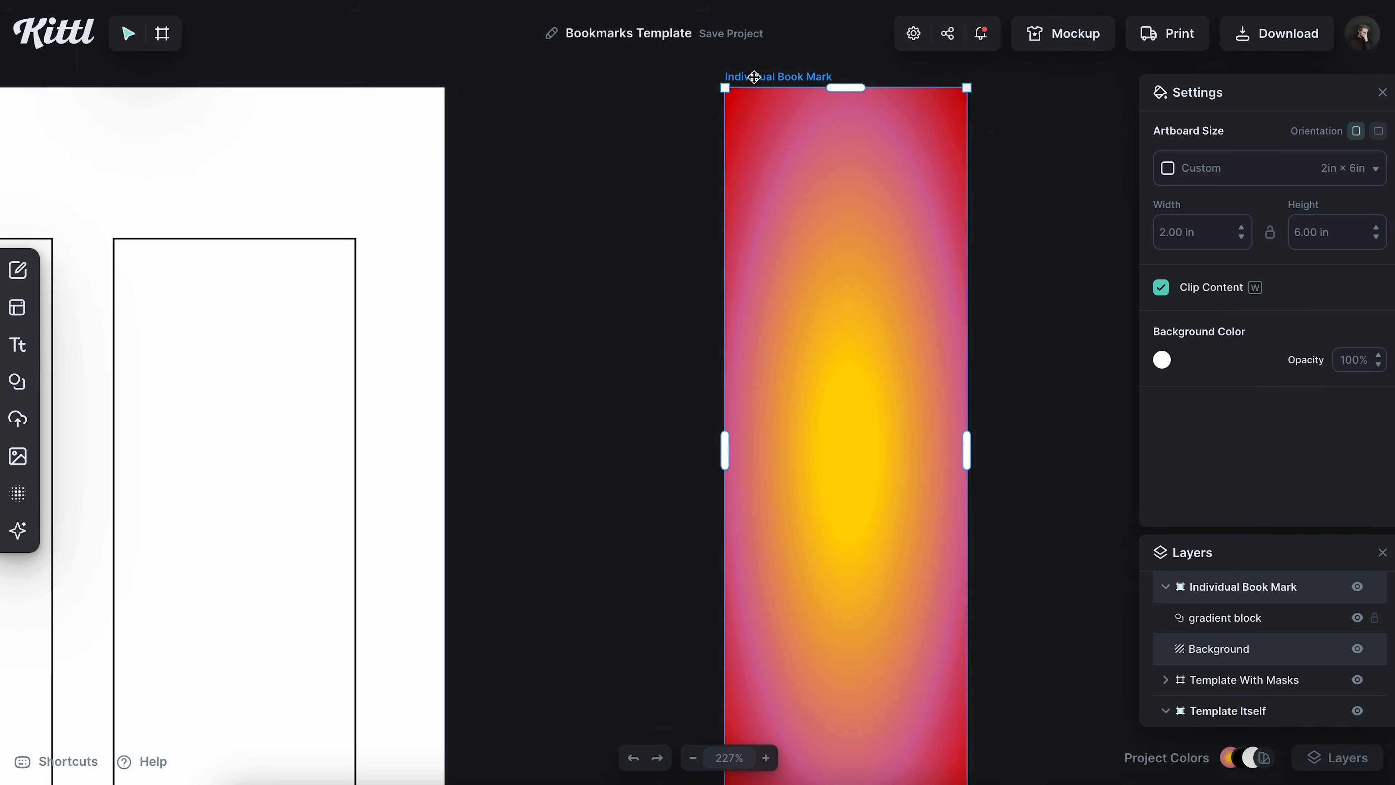
pyautogui.click(984, 211)
pyautogui.scroll(-1, 965, 216)
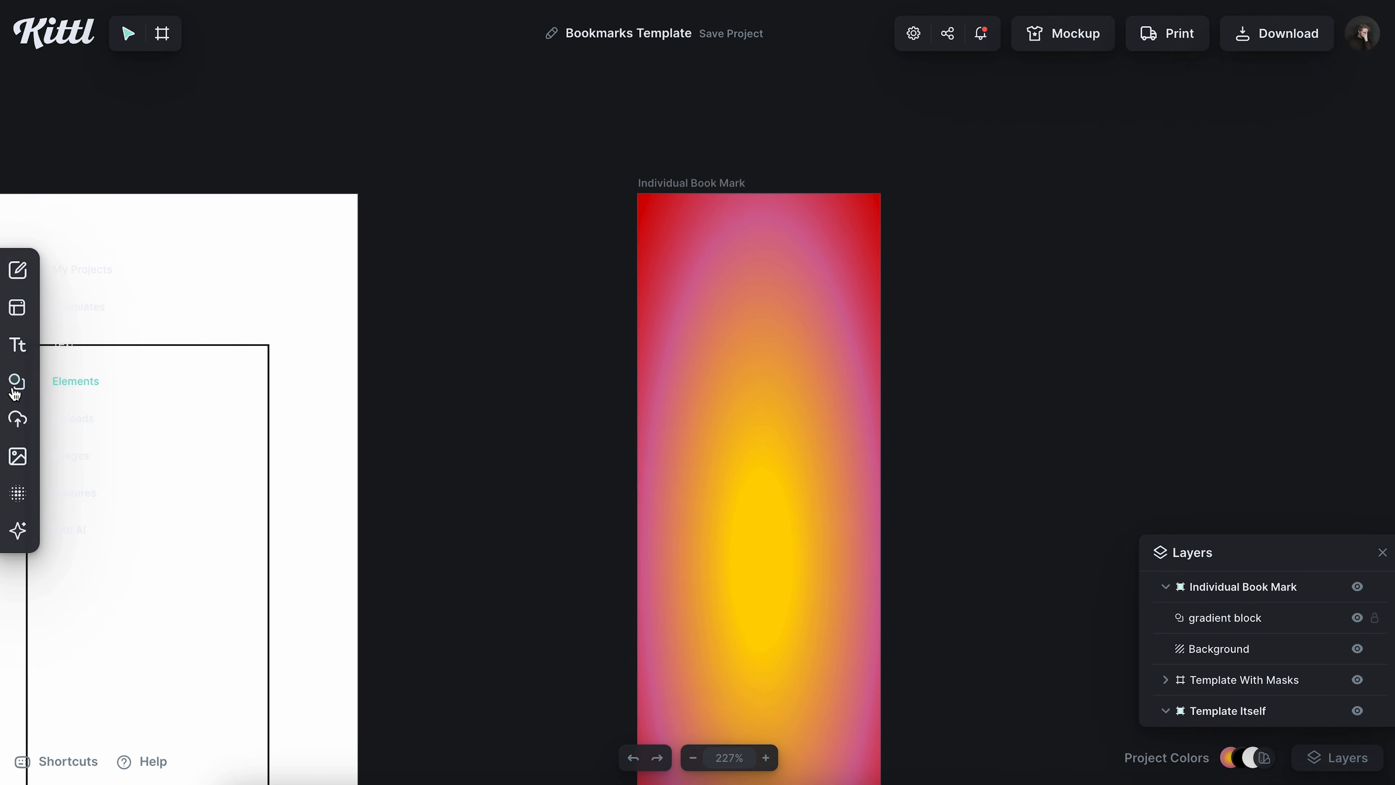
# - Add a Headline text to the bookmark and set its typeface to Herr Von Muellerhoff
pyautogui.click(17, 381)
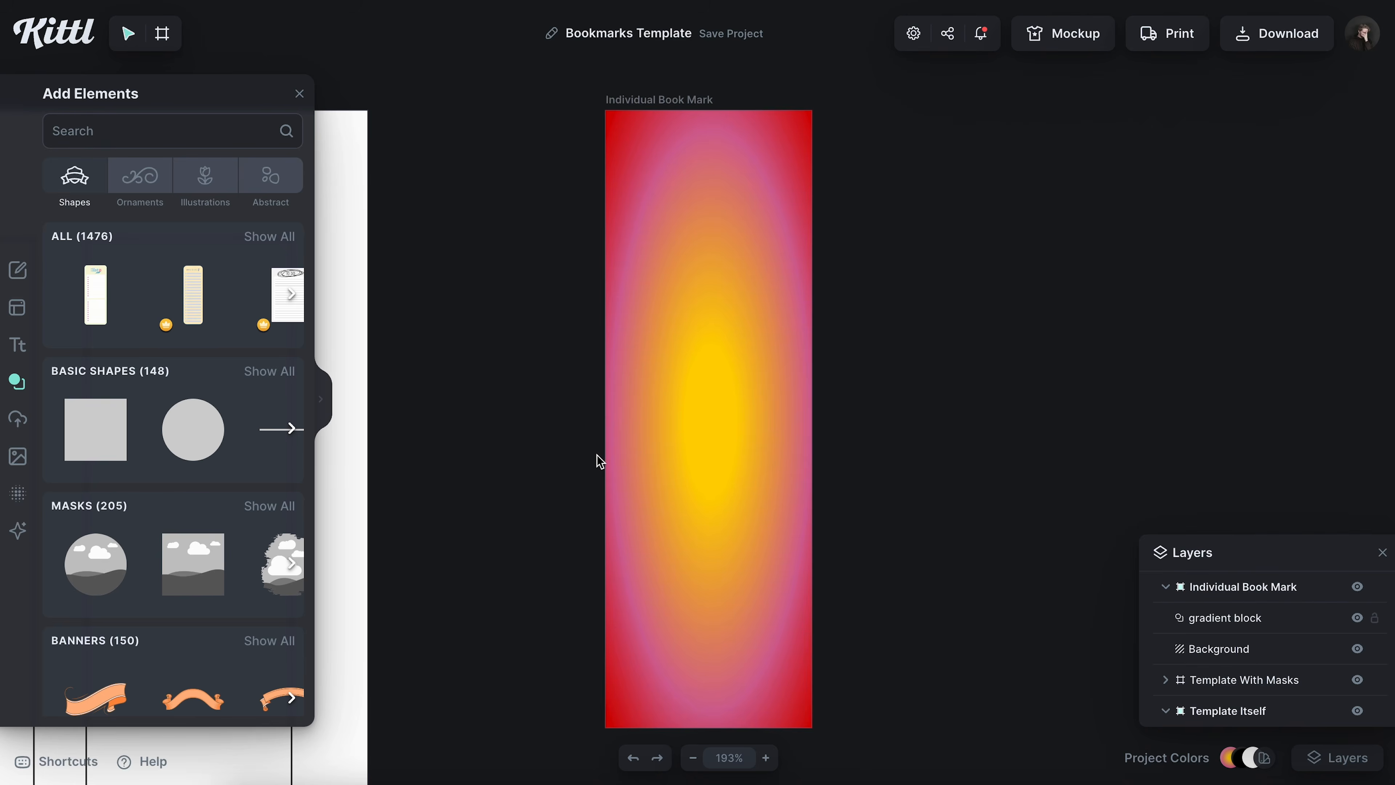
pyautogui.press('t')
pyautogui.click(1211, 318)
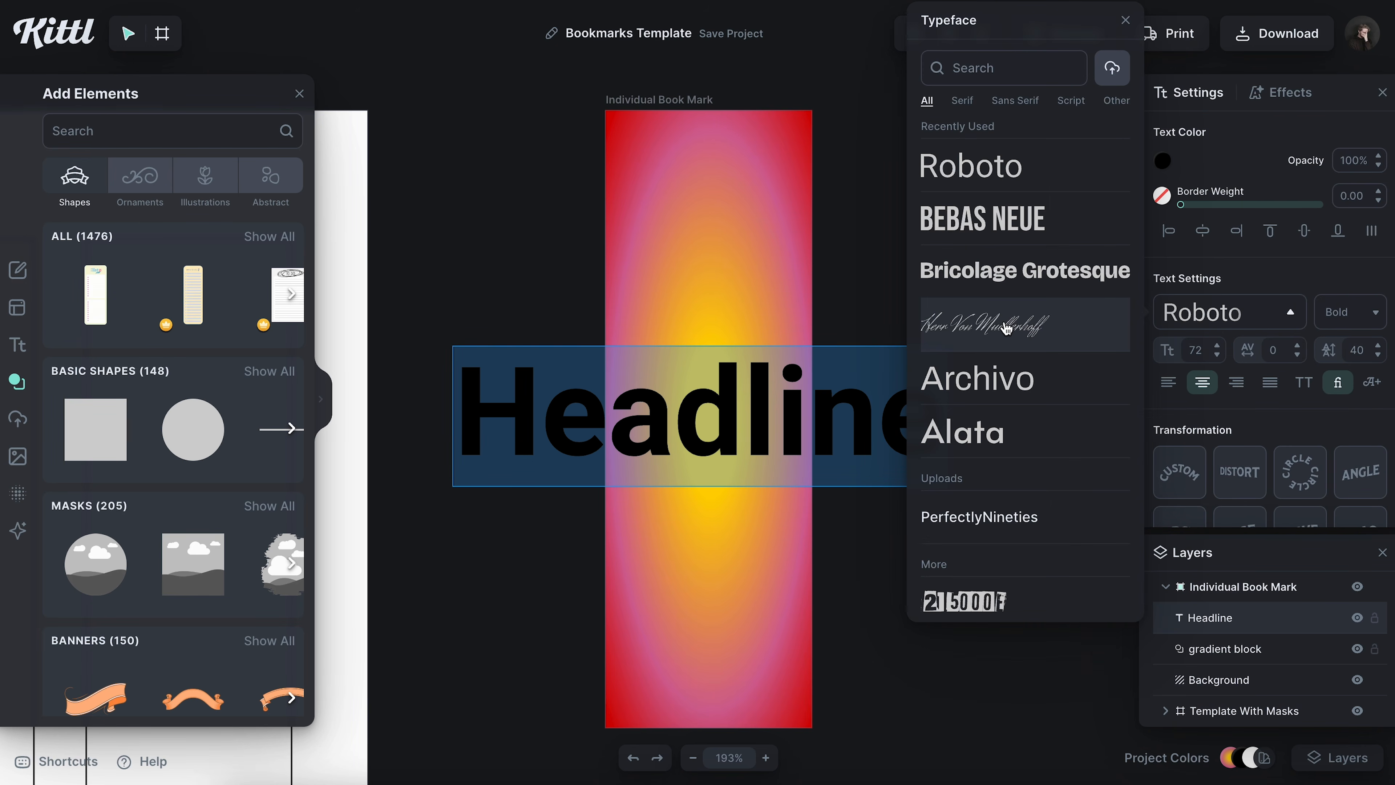
pyautogui.click(1004, 331)
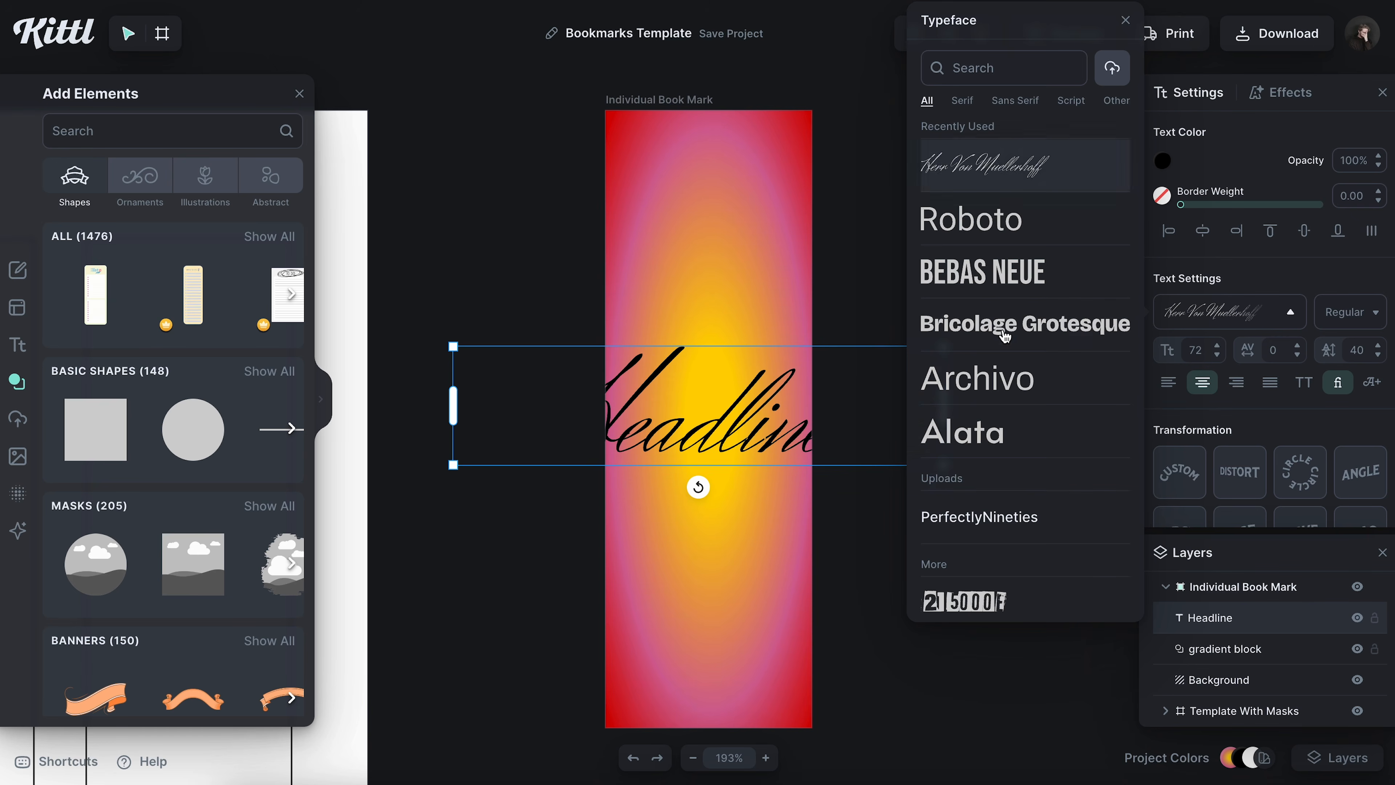
pyautogui.click(911, 462)
pyautogui.press('Escape')
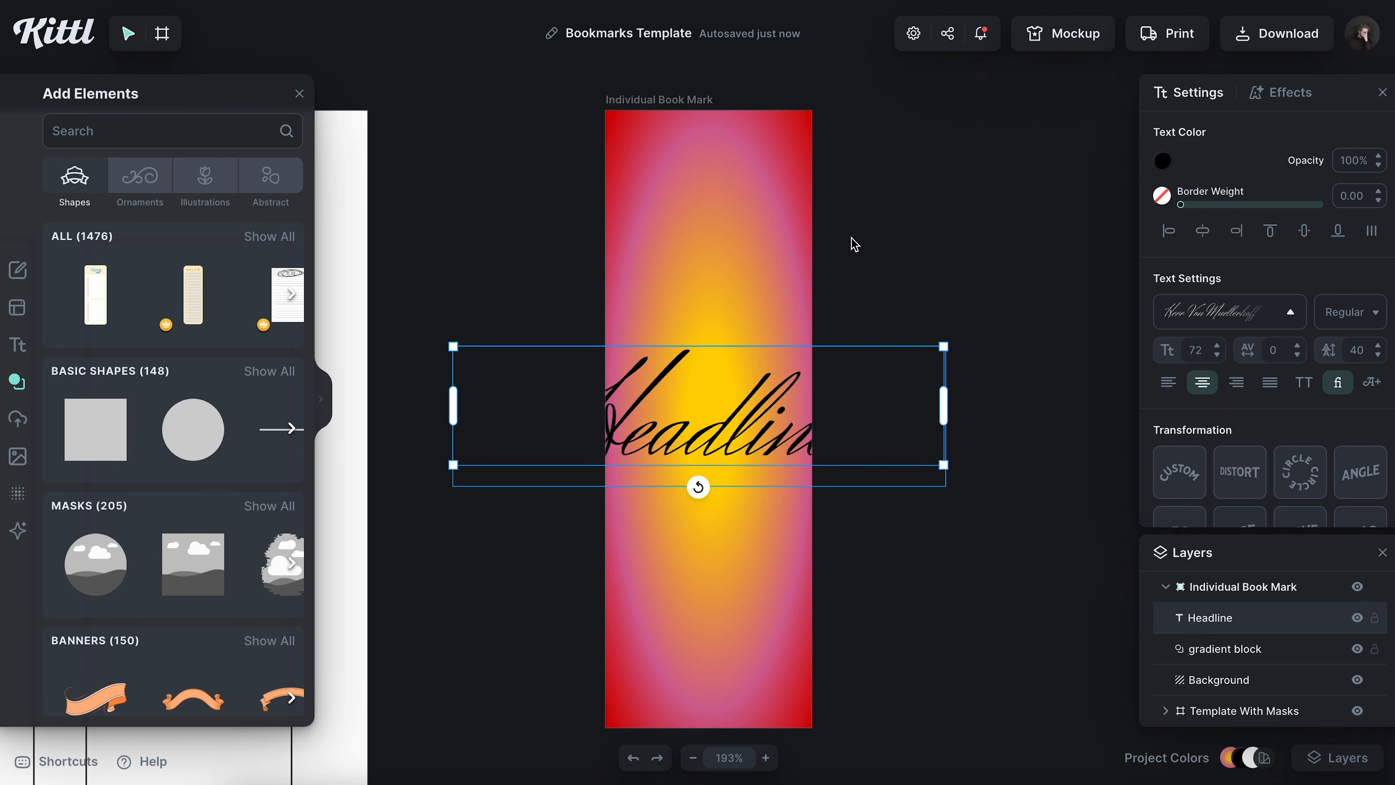
# - Scale the Headline text down to about size 29 and place it near the bookmark's upper edge
pyautogui.moveTo(945, 466); pyautogui.dragTo(797, 429)
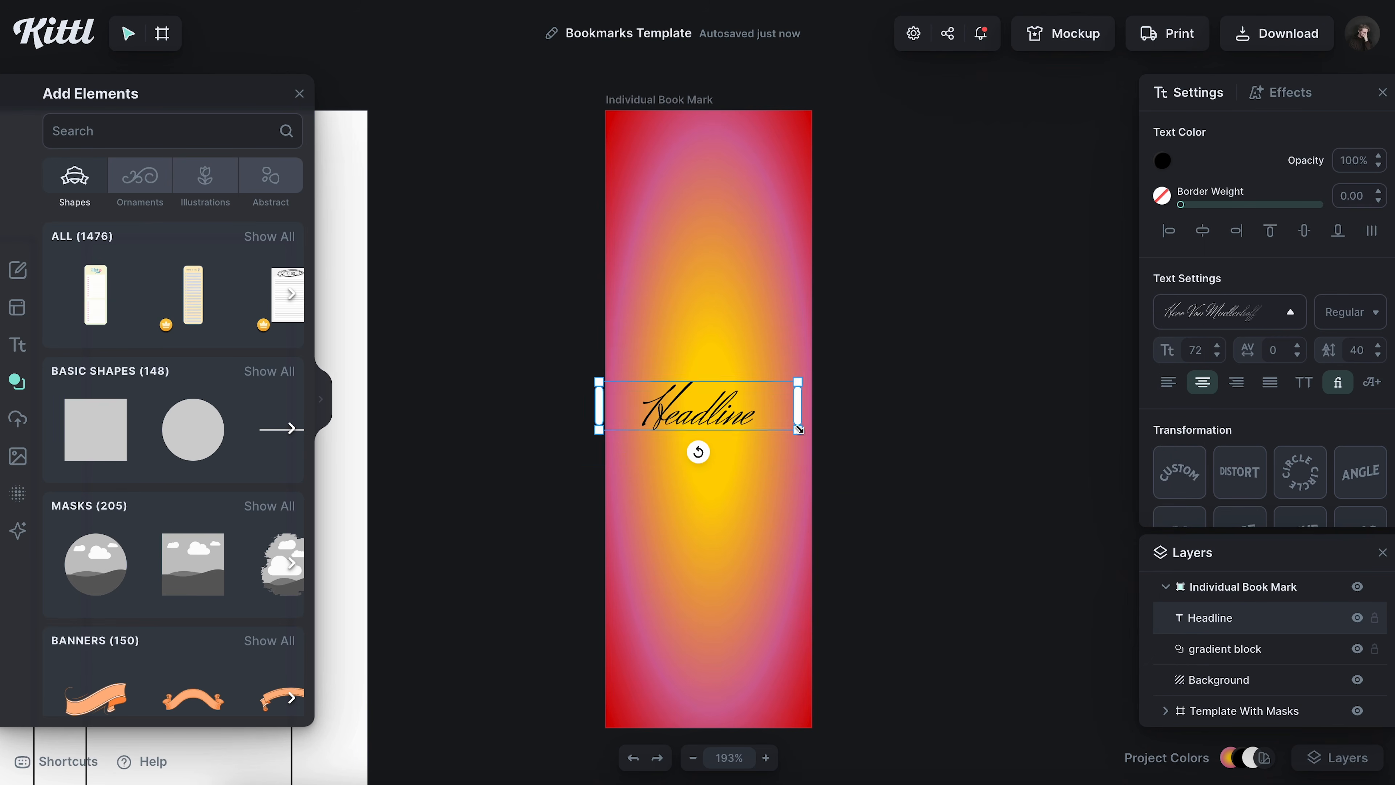
pyautogui.moveTo(709, 425); pyautogui.dragTo(720, 181)
pyautogui.scroll(5, 720, 181)
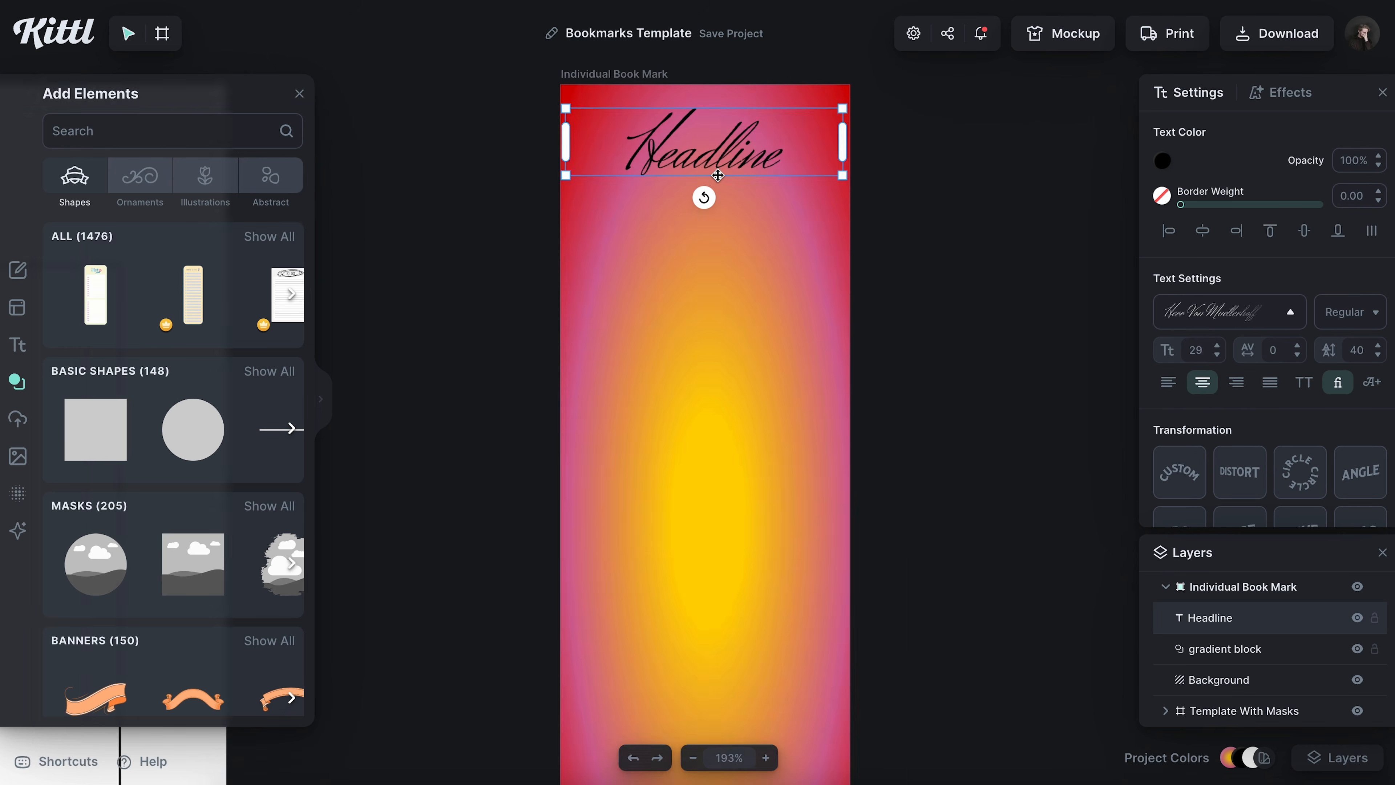
# - Change the Headline text color from the document colors to white
pyautogui.click(1162, 161)
pyautogui.click(1109, 560)
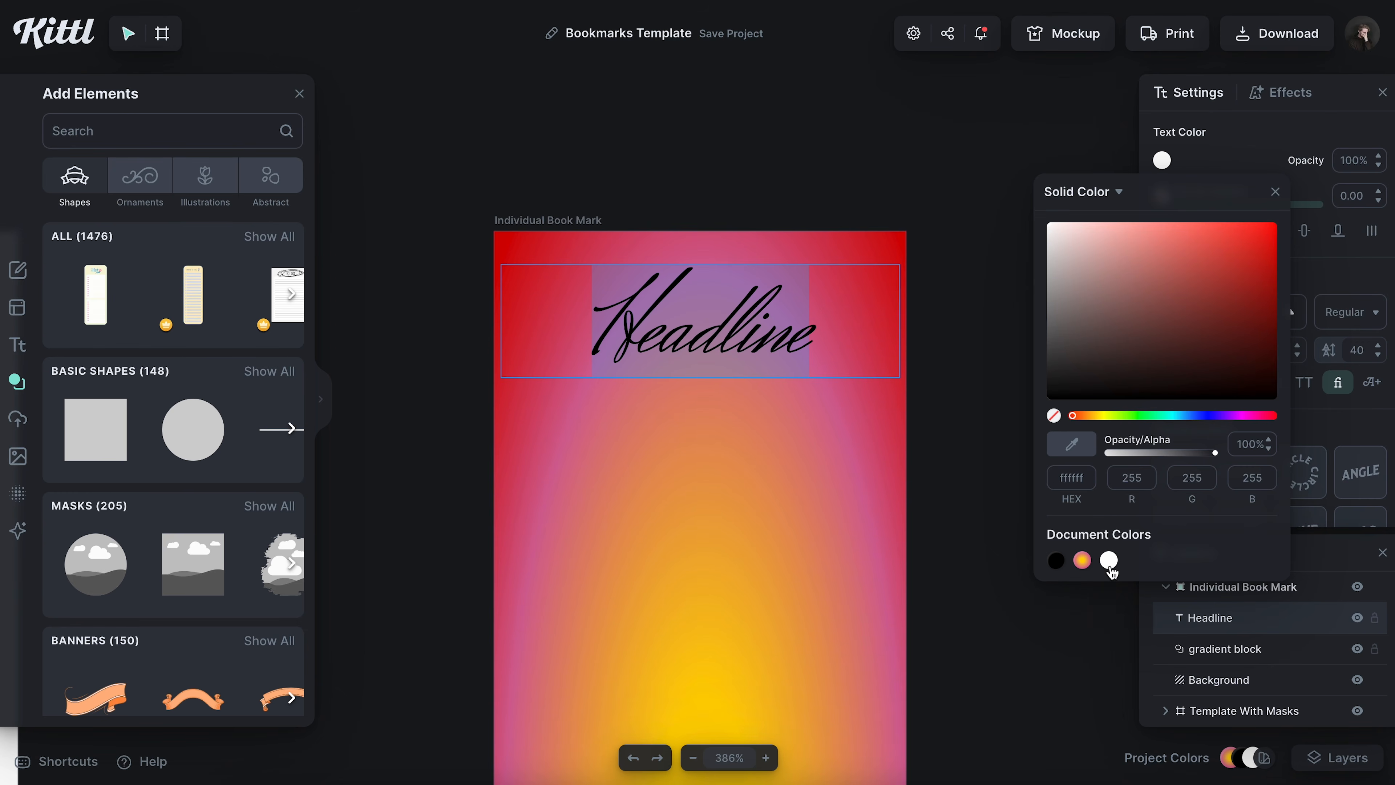
pyautogui.click(1275, 191)
# - Replace the headline wording with "Easy Read" and enlarge it to size 31, placed across the bookmark's upper part
pyautogui.doubleClick(712, 343)
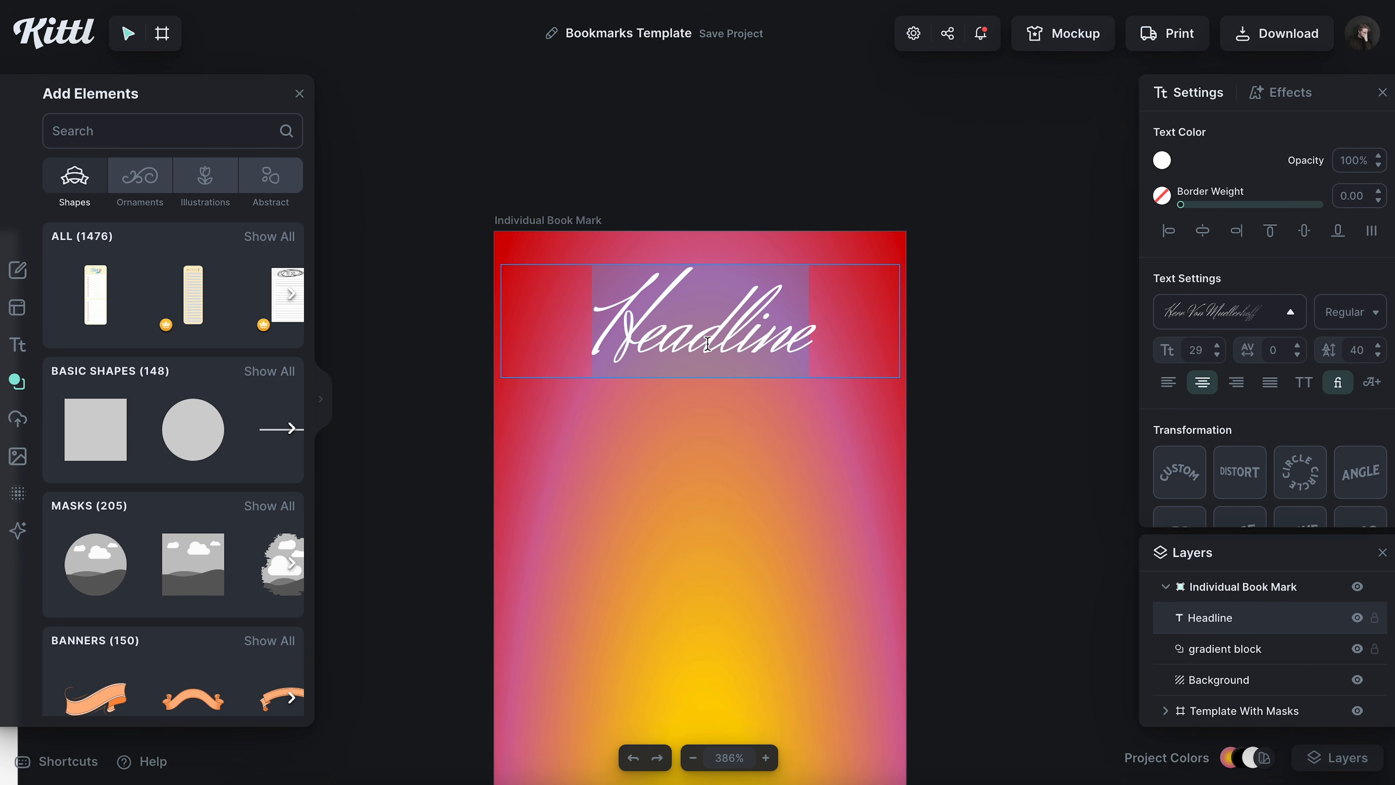
pyautogui.write('Easy Reas')
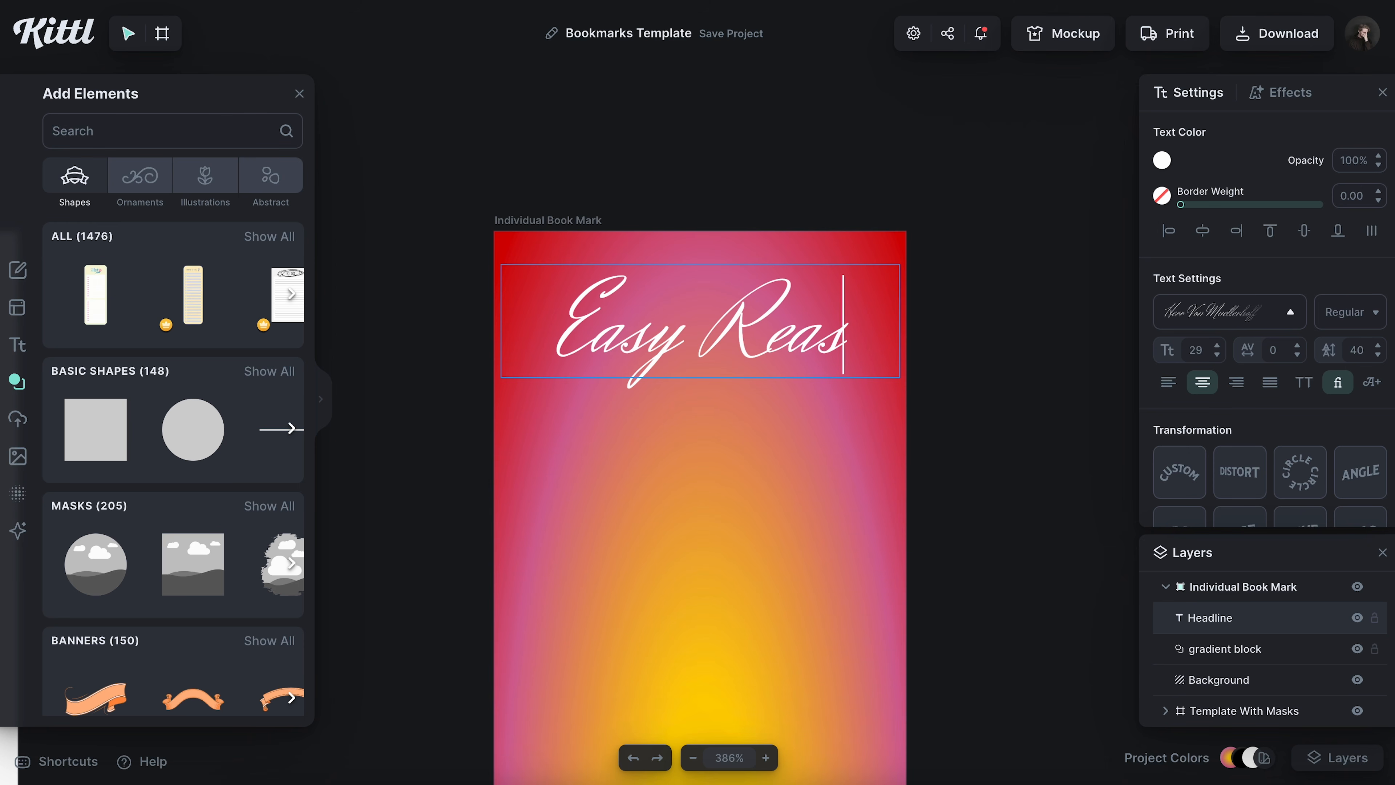
pyautogui.press('BackSpace')
pyautogui.write('ds')
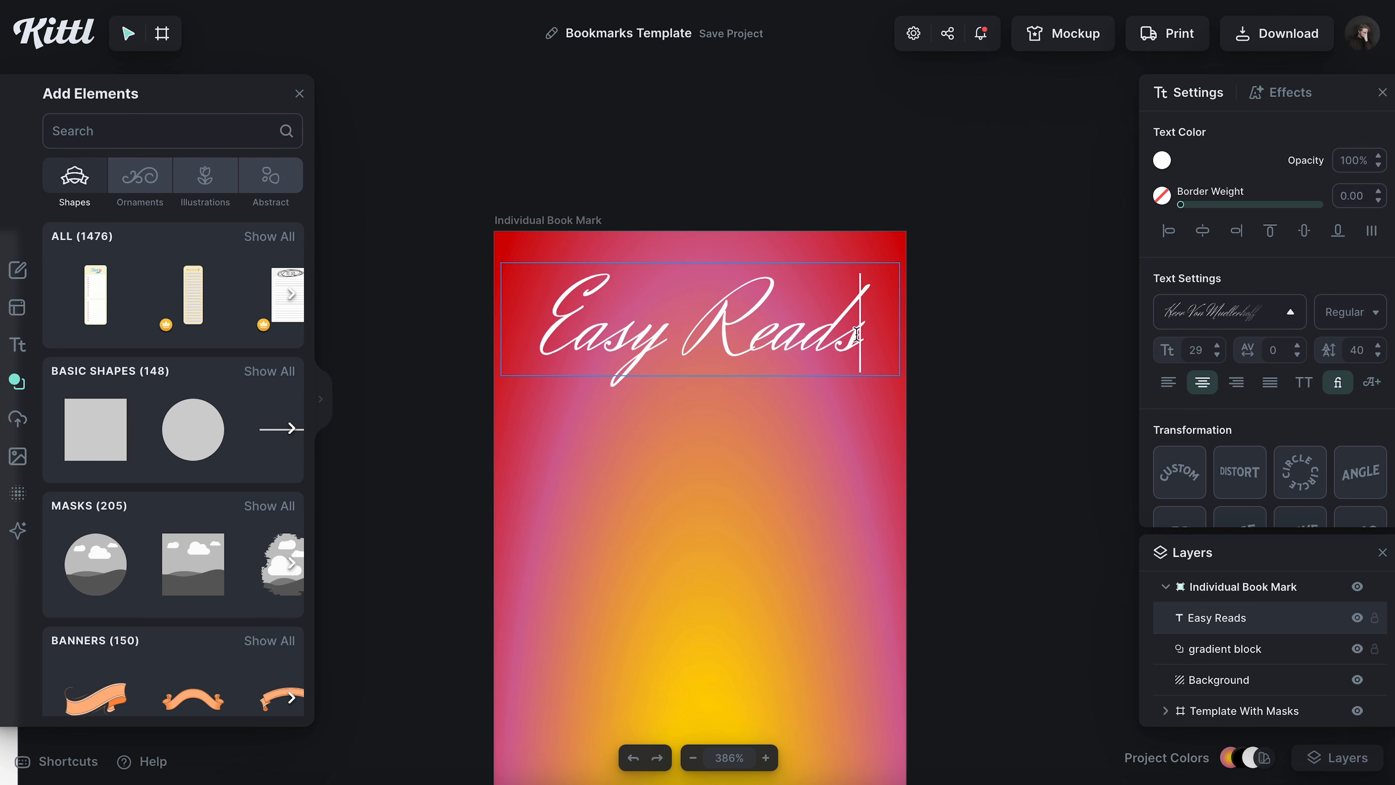
pyautogui.press('BackSpace')
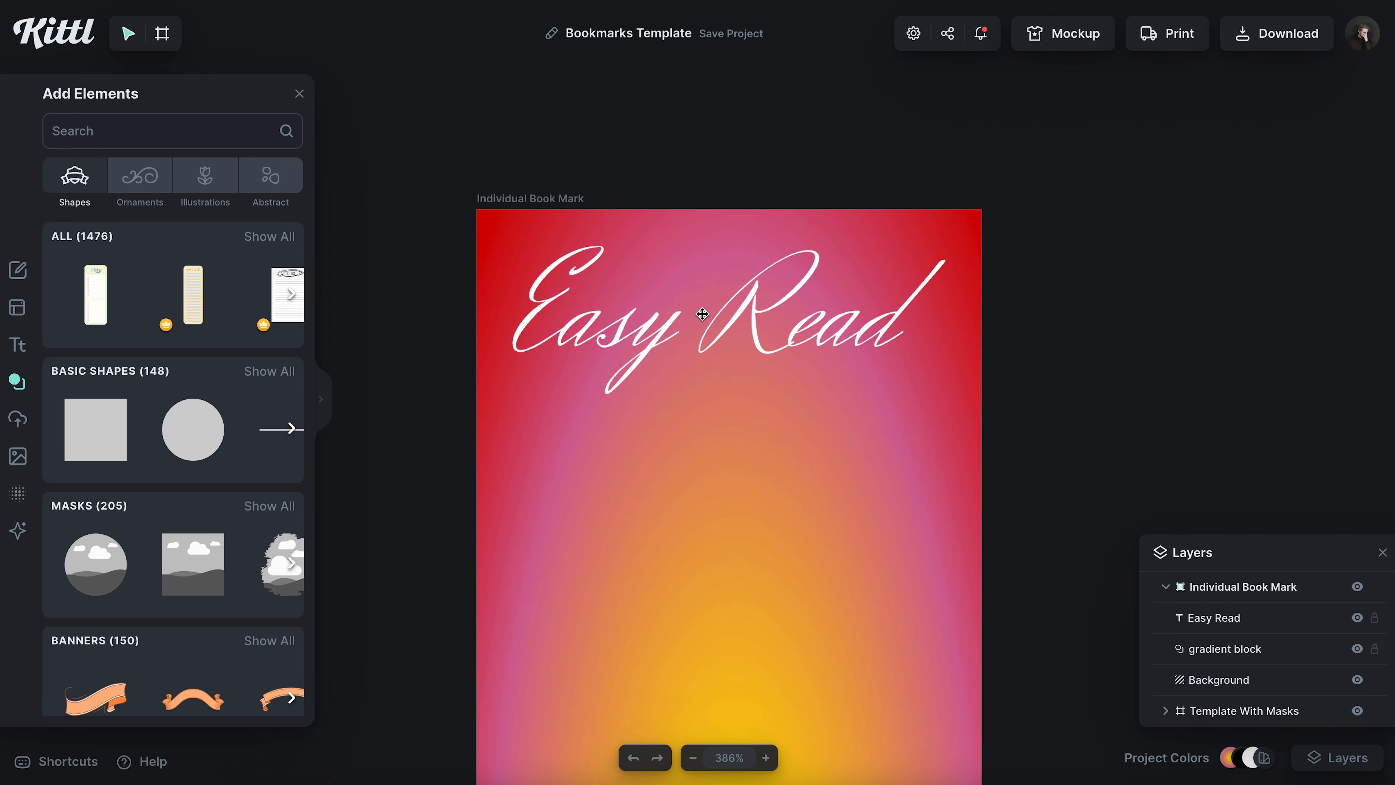
pyautogui.moveTo(714, 323); pyautogui.dragTo(737, 321)
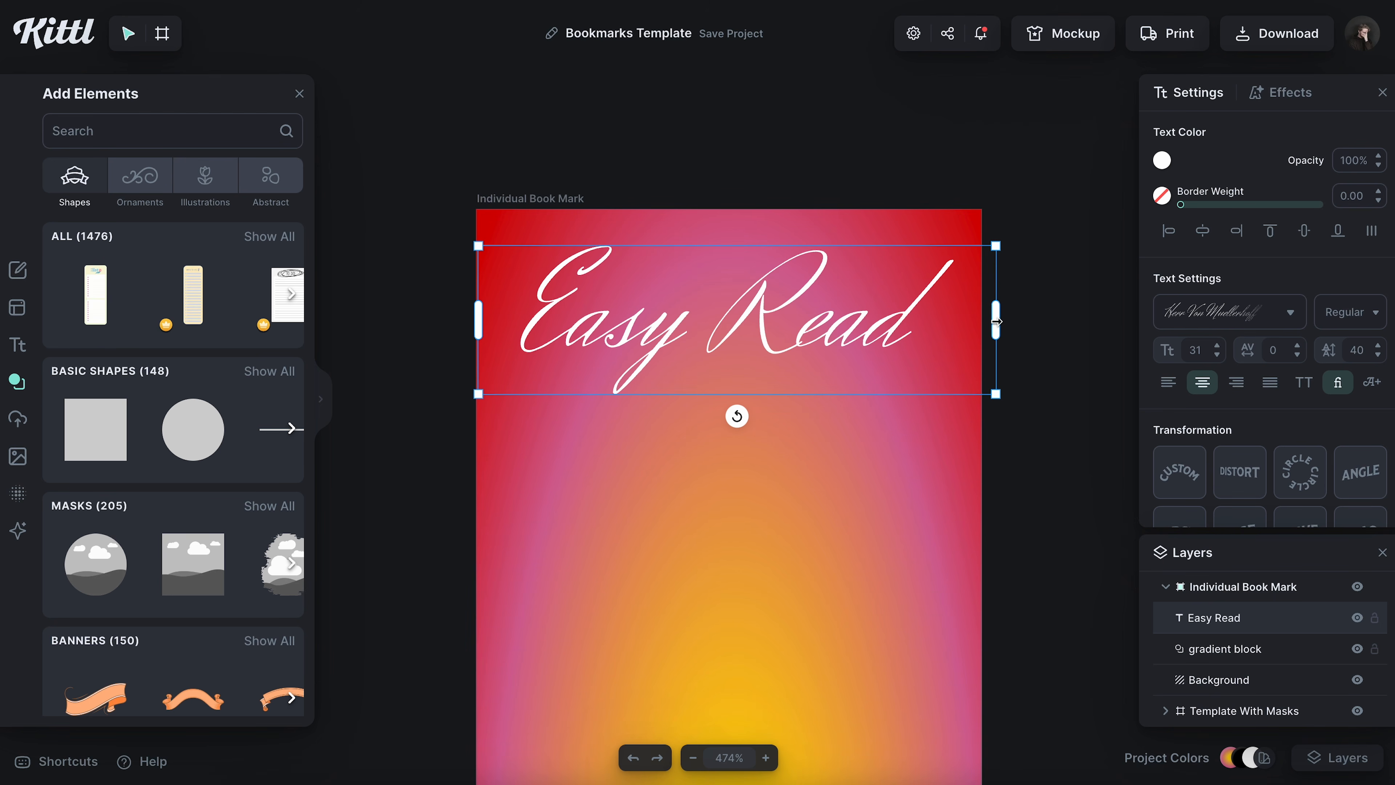
pyautogui.click(1096, 327)
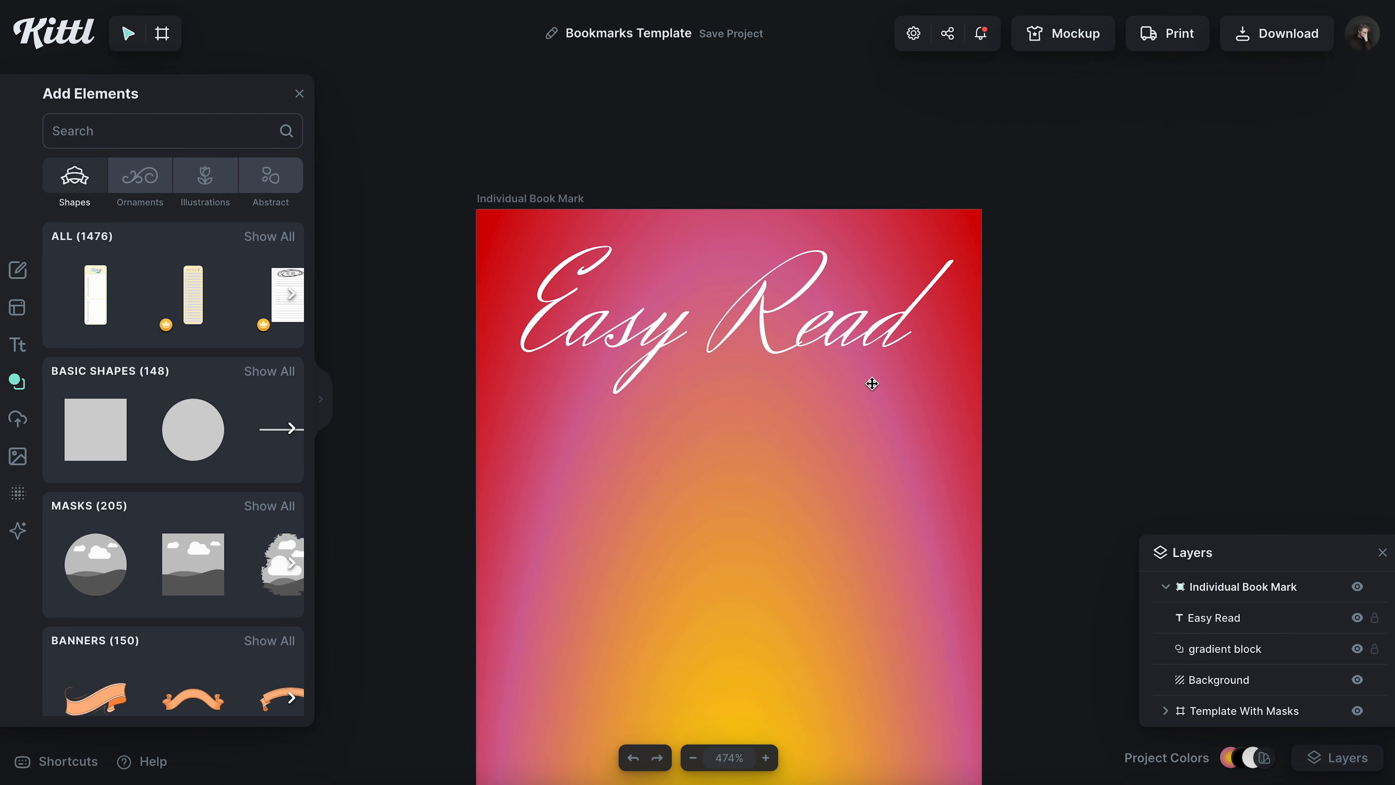
# - Try coloring the Easy Read text with the yellow sampled from the gradient's center, and undo the color change
pyautogui.click(803, 348)
pyautogui.scroll(-5, 769, 520)
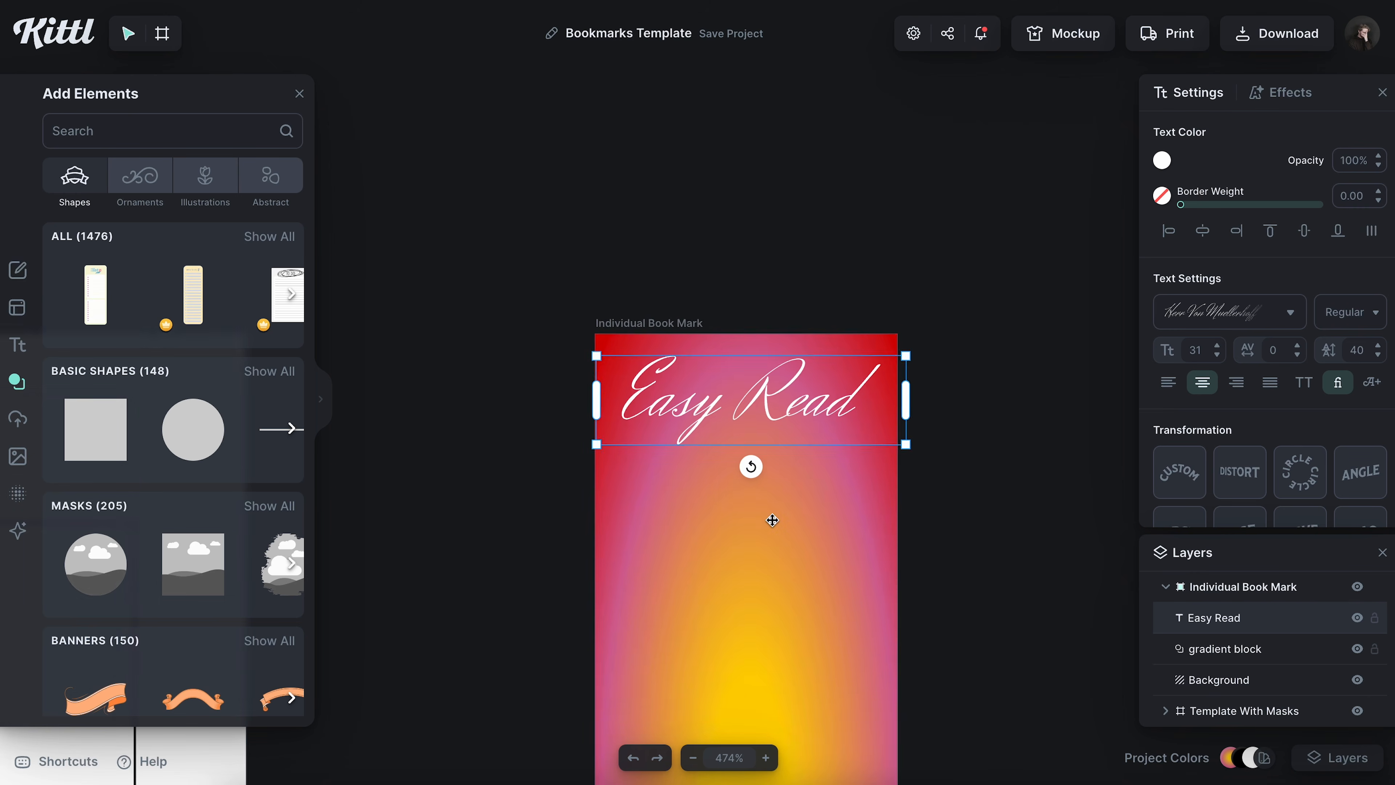
pyautogui.scroll(-5, 773, 520)
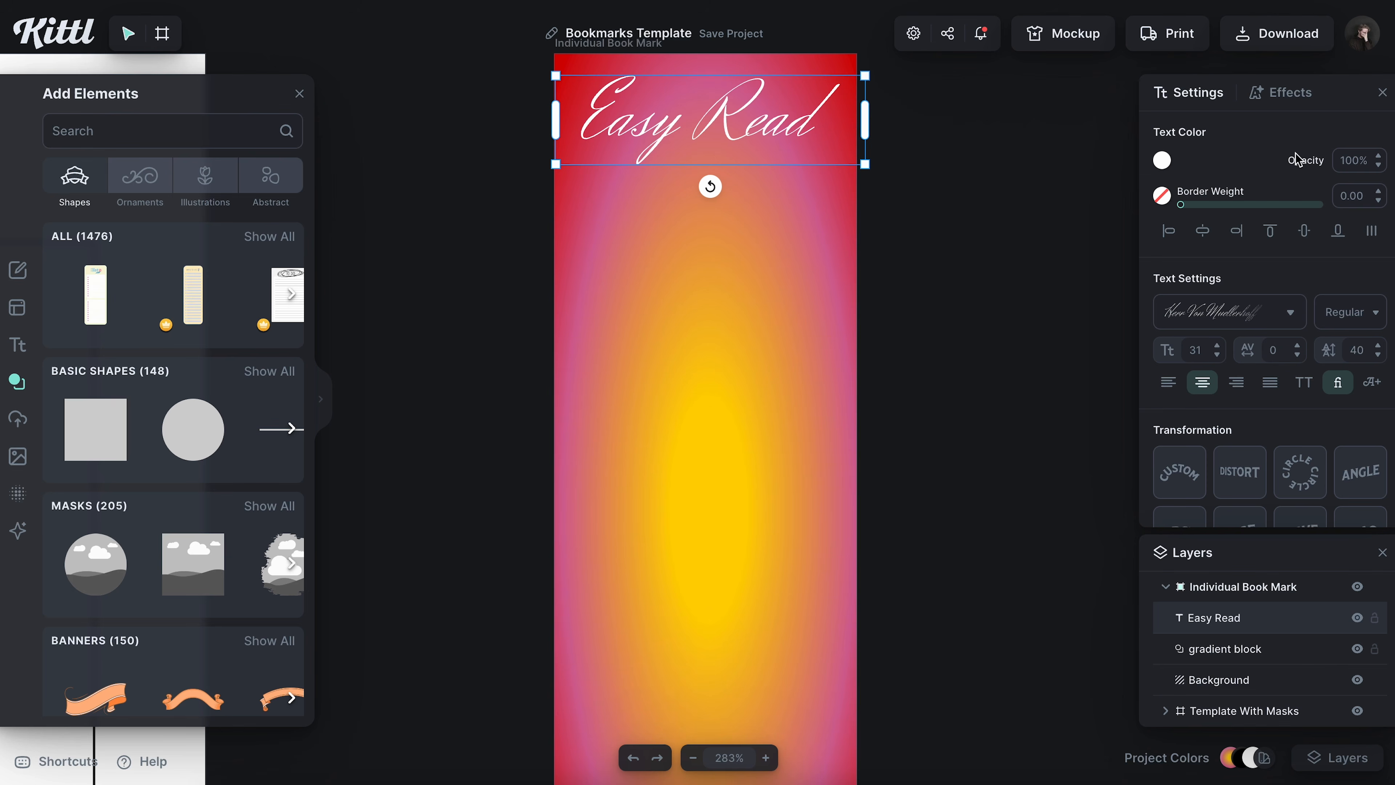
pyautogui.click(1163, 162)
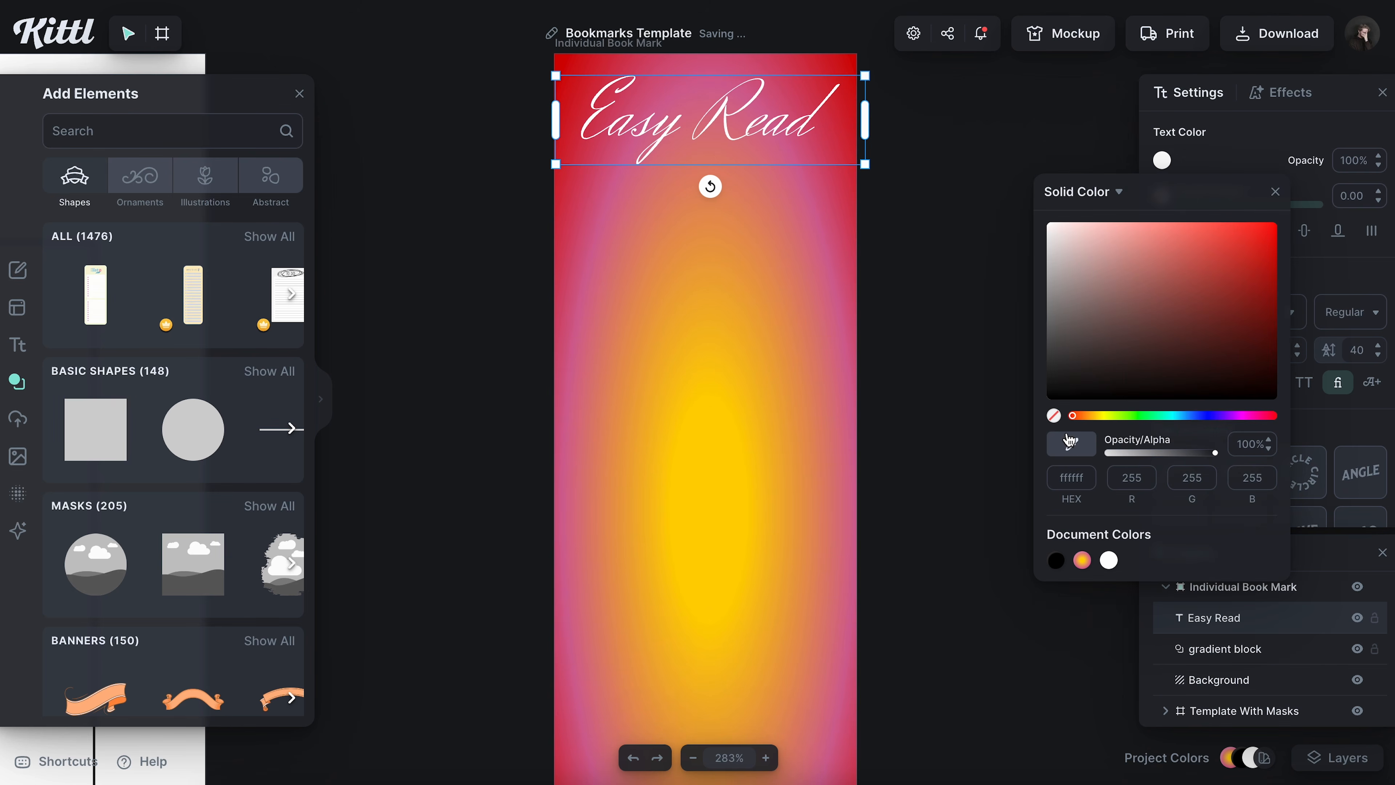
pyautogui.click(706, 495)
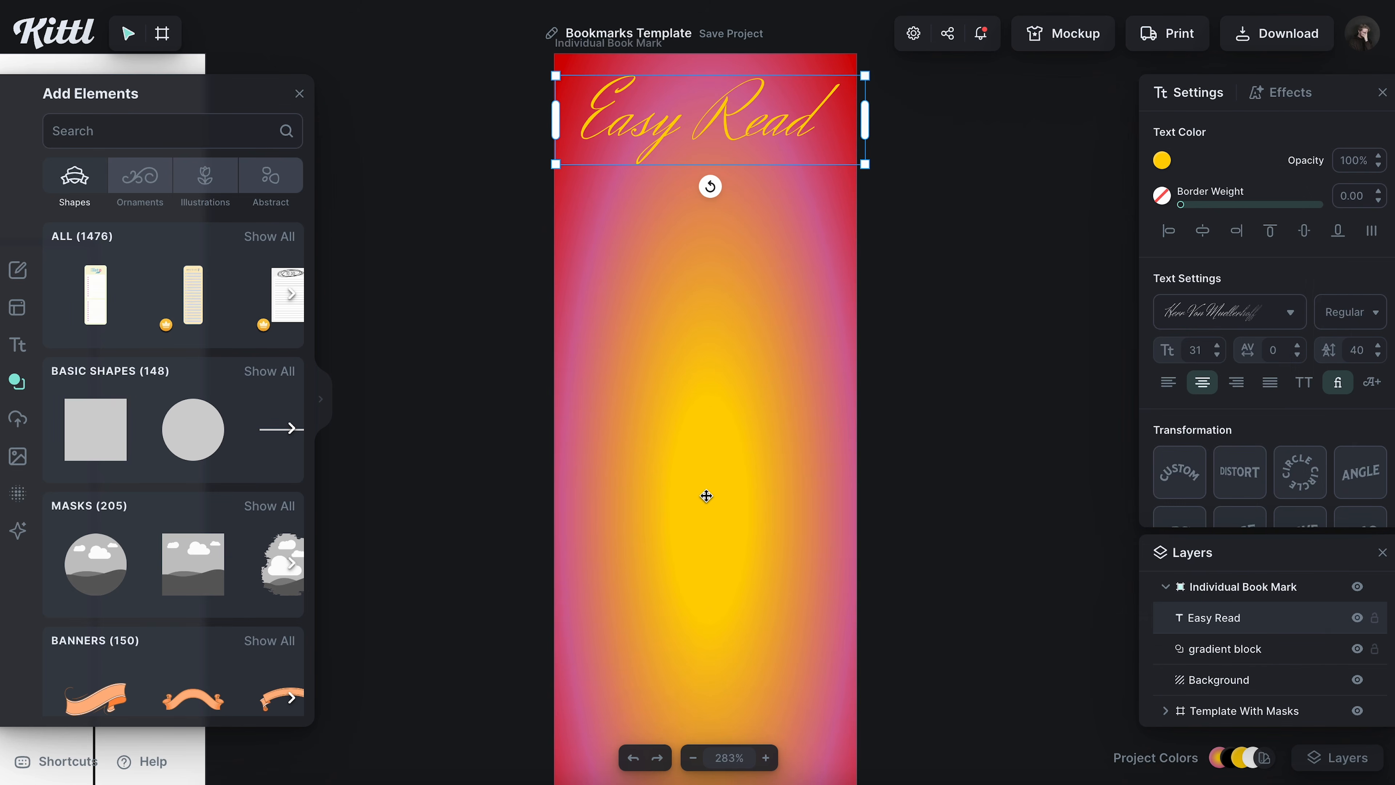
pyautogui.click(1162, 160)
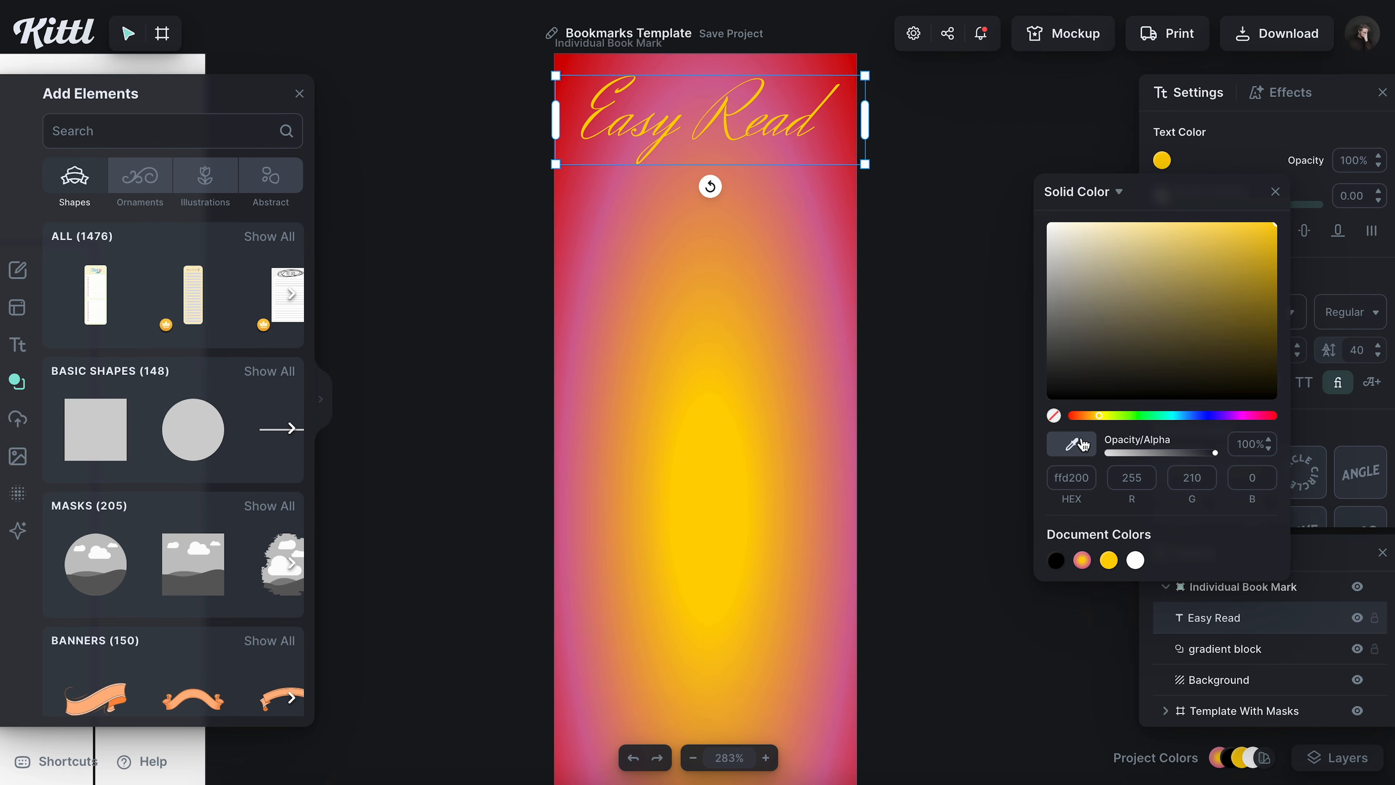
pyautogui.click(747, 476)
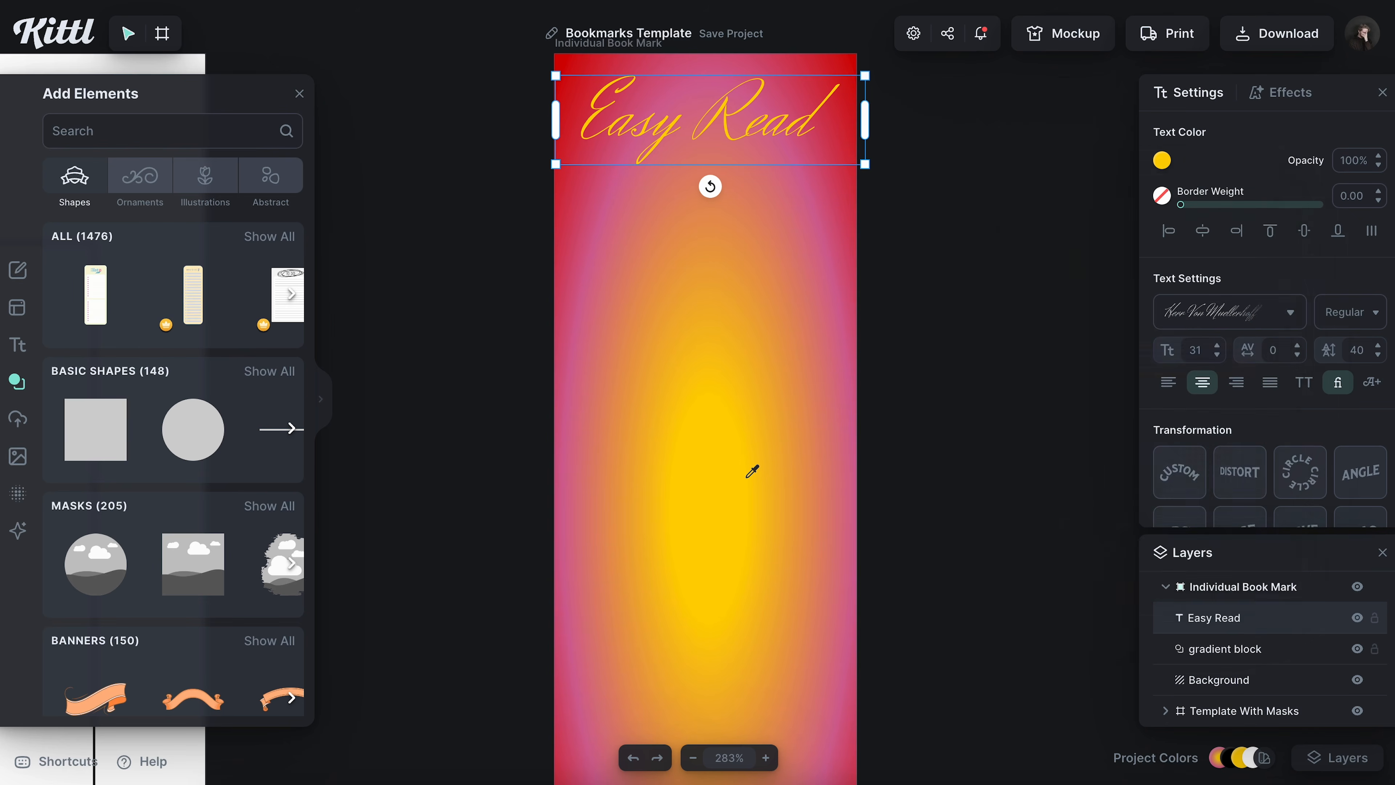
pyautogui.click(819, 316)
pyautogui.scroll(1, 820, 307)
pyautogui.press('super+z')
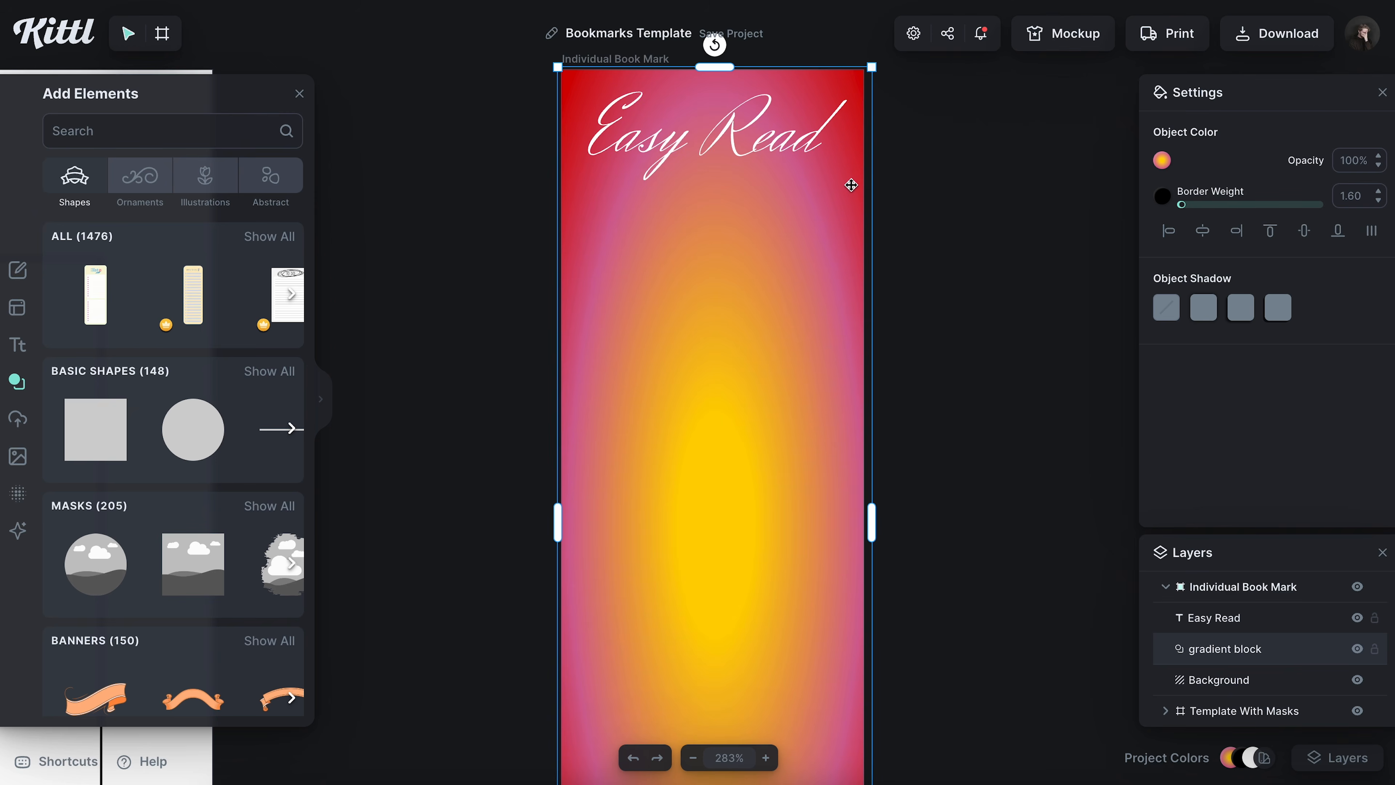
# - Set the Easy Read text color to a pale cream, eee9da
pyautogui.click(805, 142)
pyautogui.click(1161, 161)
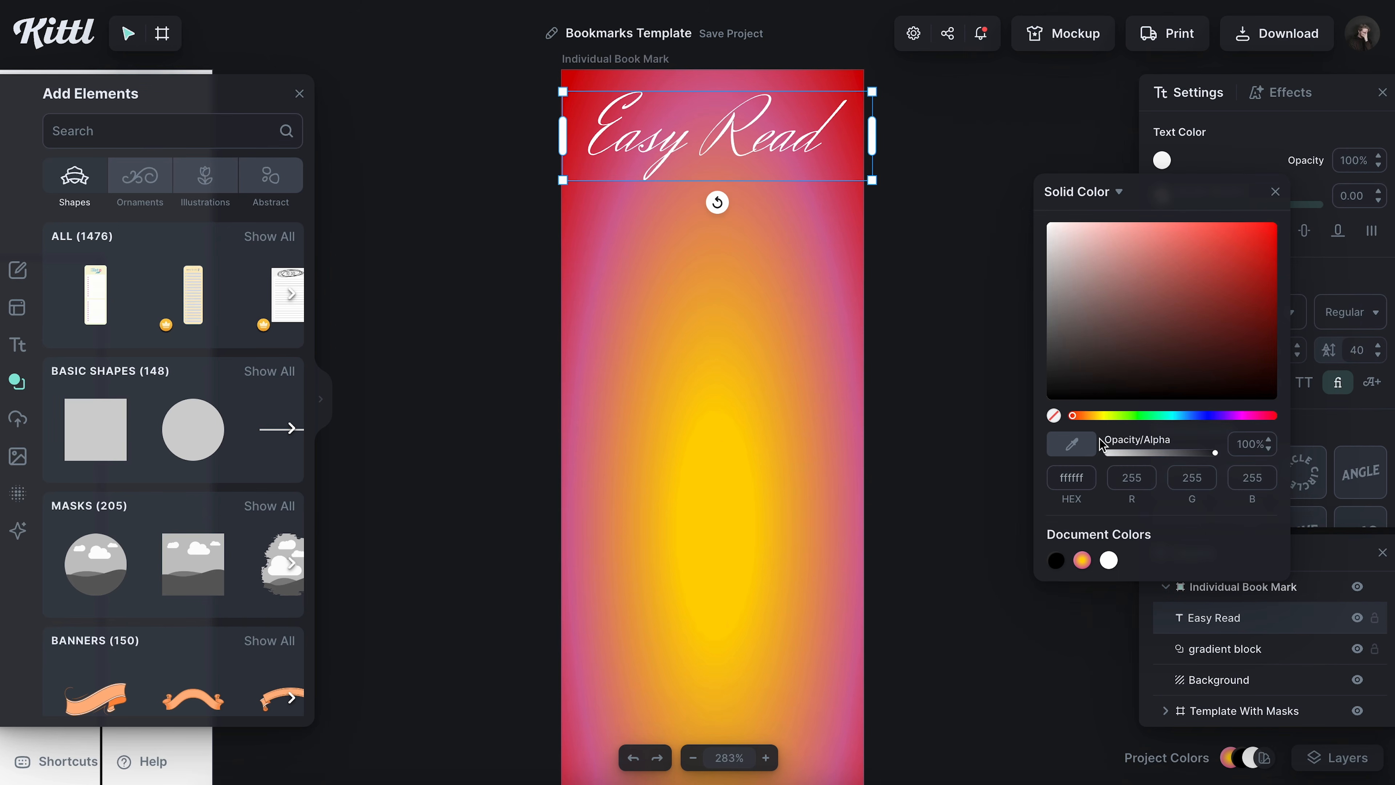
pyautogui.click(1095, 416)
pyautogui.click(1063, 231)
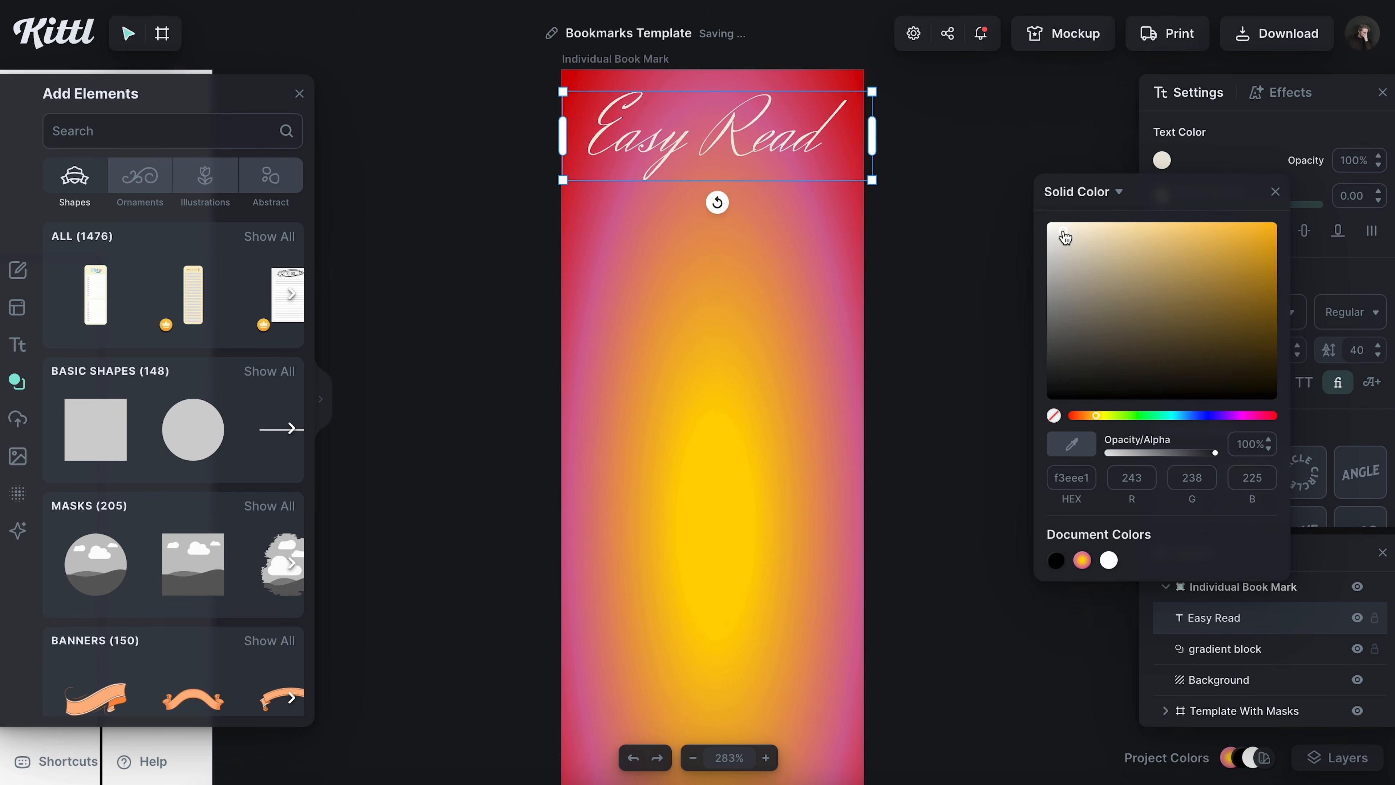
pyautogui.click(1274, 192)
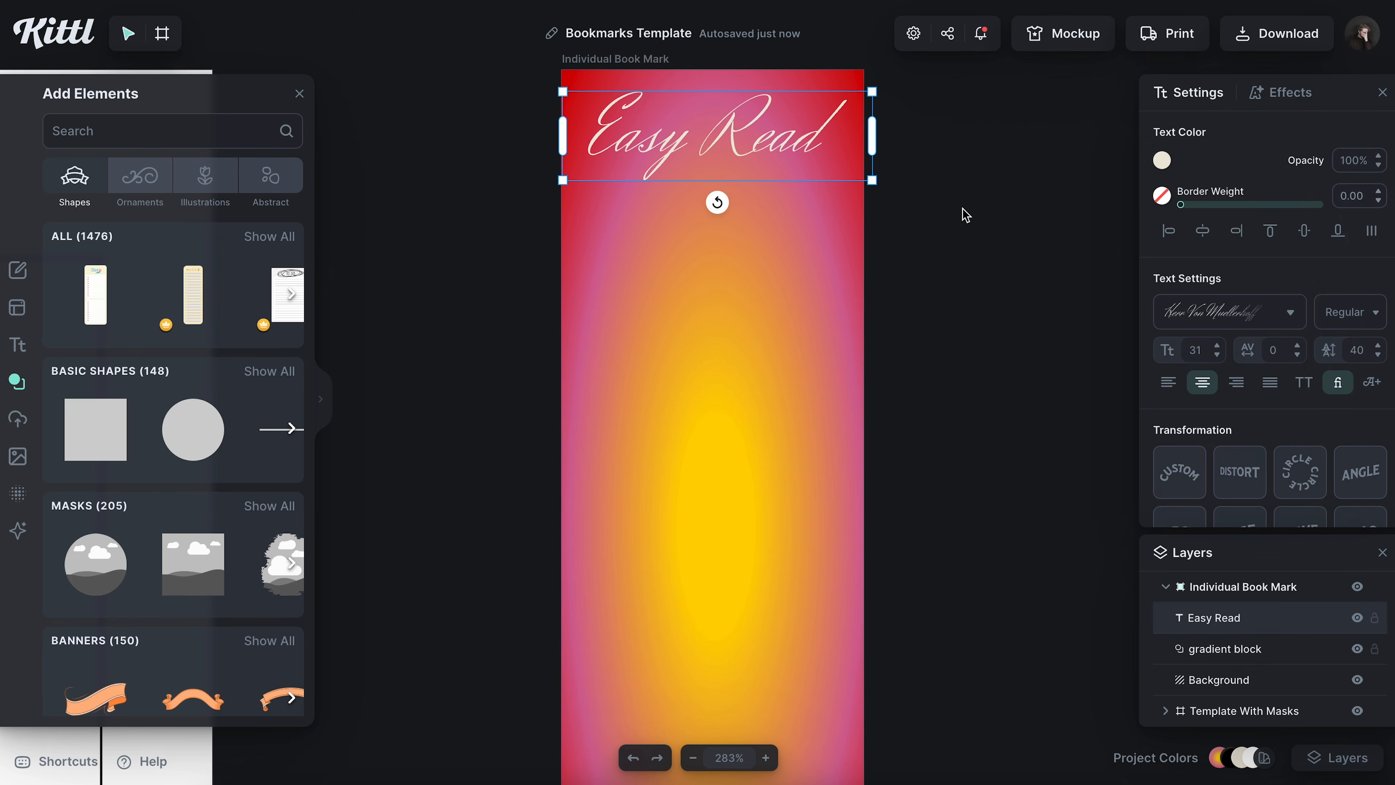
pyautogui.click(967, 217)
# - Browse the full Basic Shapes collection for a decorative element
pyautogui.click(270, 371)
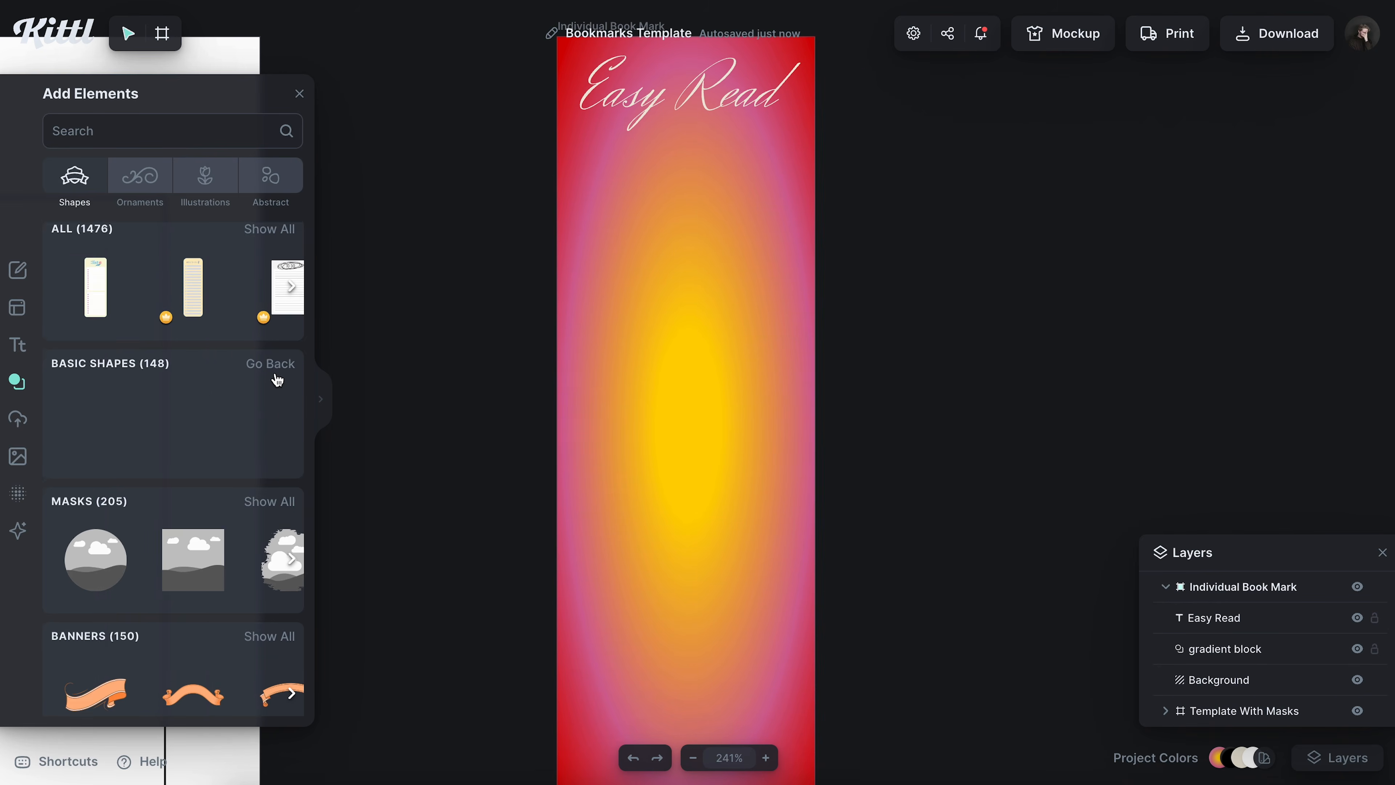
pyautogui.click(325, 404)
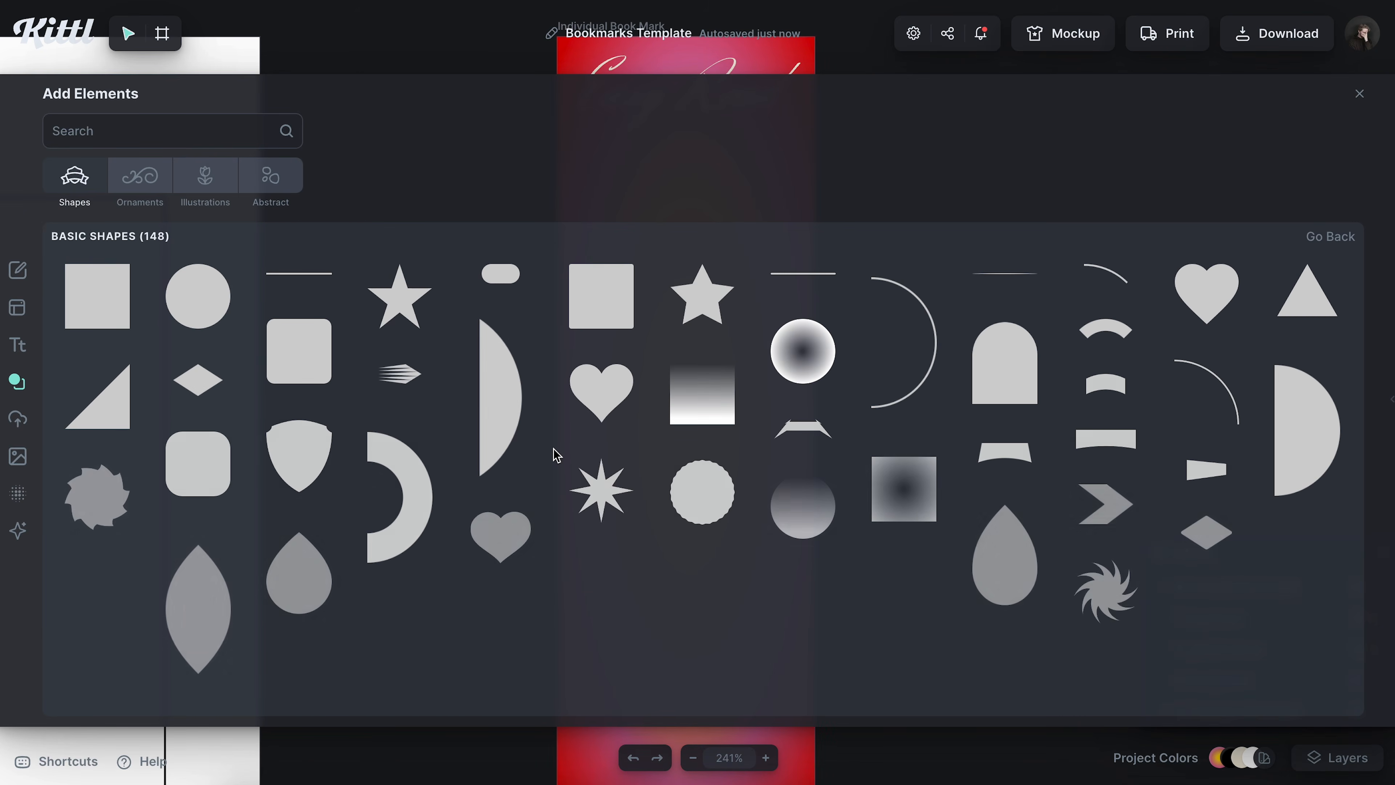
pyautogui.scroll(-3, 501, 519)
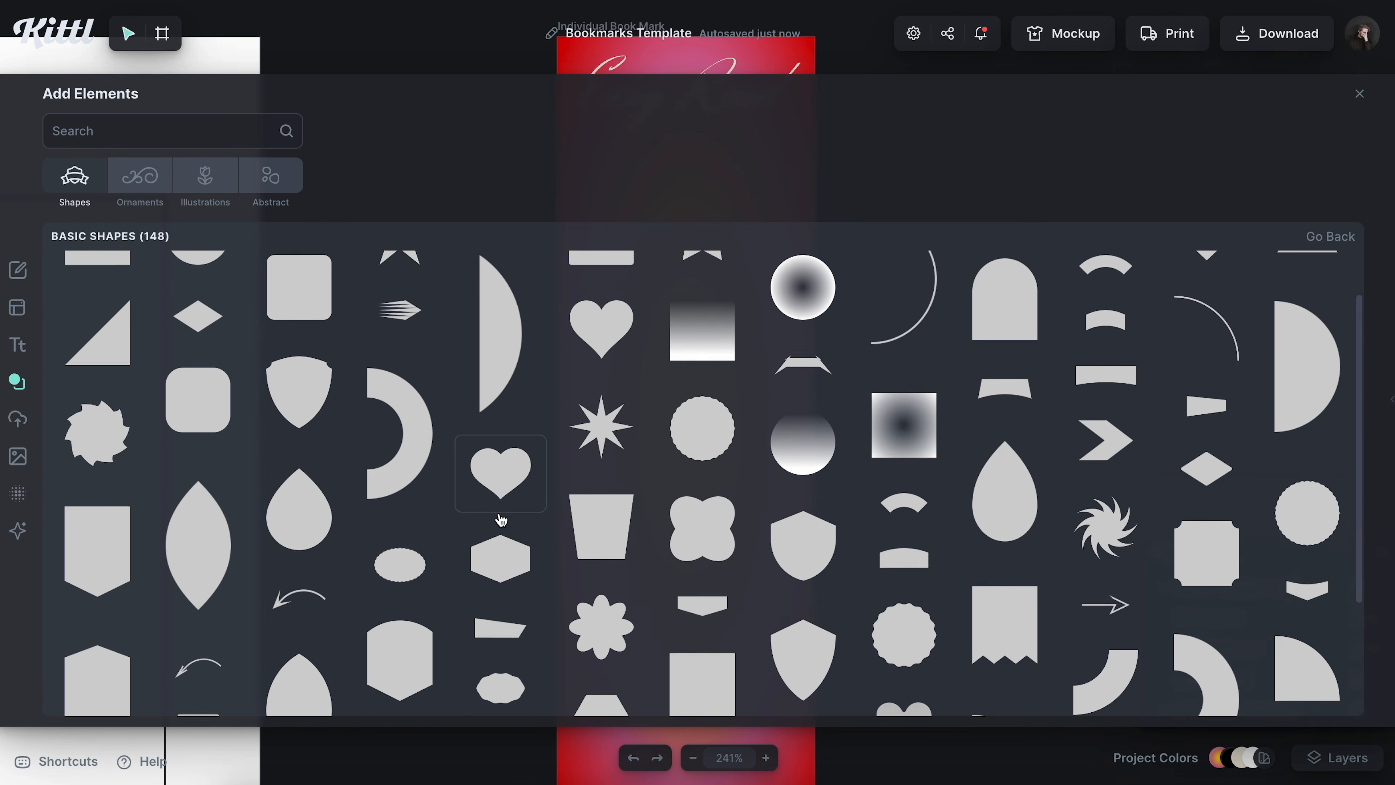
pyautogui.scroll(-3, 501, 519)
pyautogui.press('Escape')
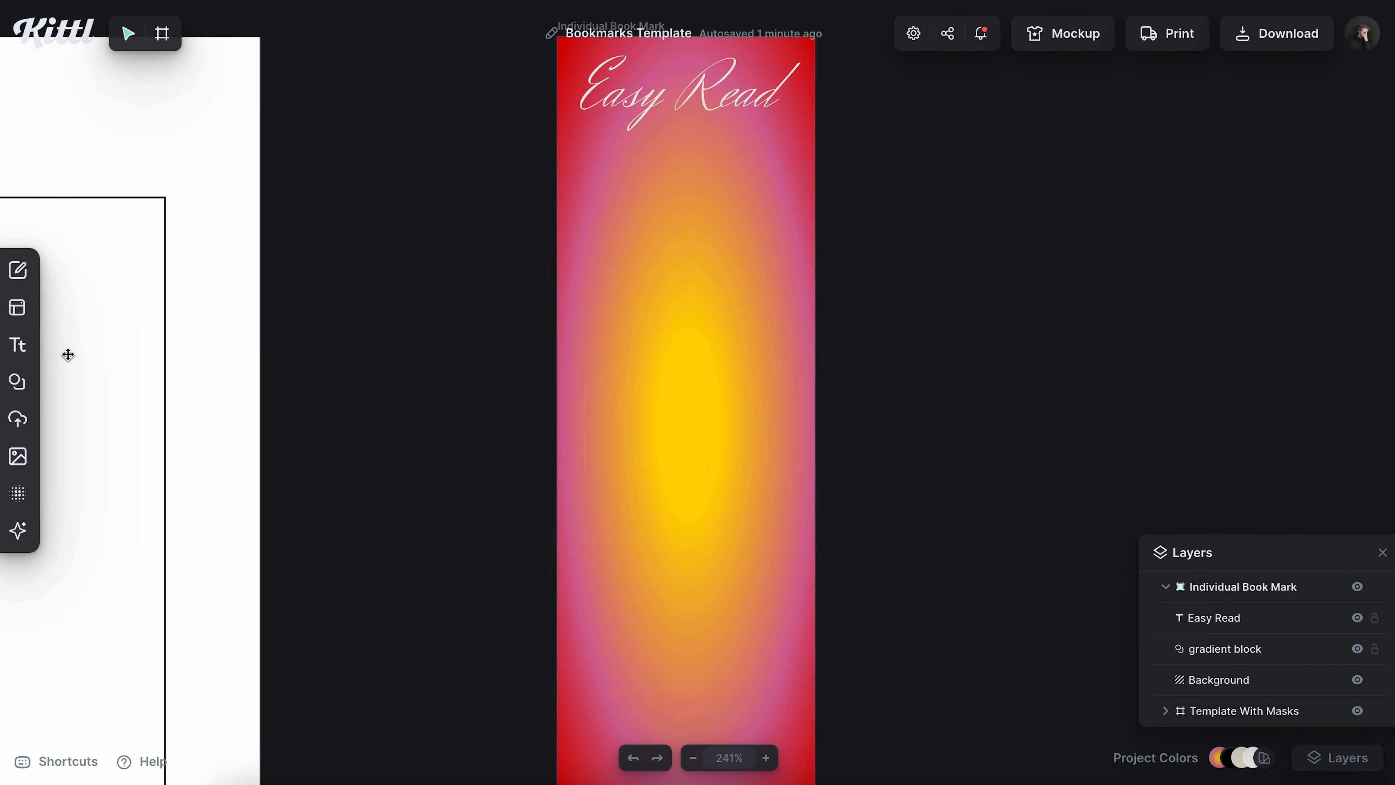
# - Add the tall four-pointed diamond star from the abstract Mid Century Design elements to the bookmark
pyautogui.click(21, 386)
pyautogui.click(268, 185)
pyautogui.scroll(-3, 154, 451)
pyautogui.scroll(-10, 142, 479)
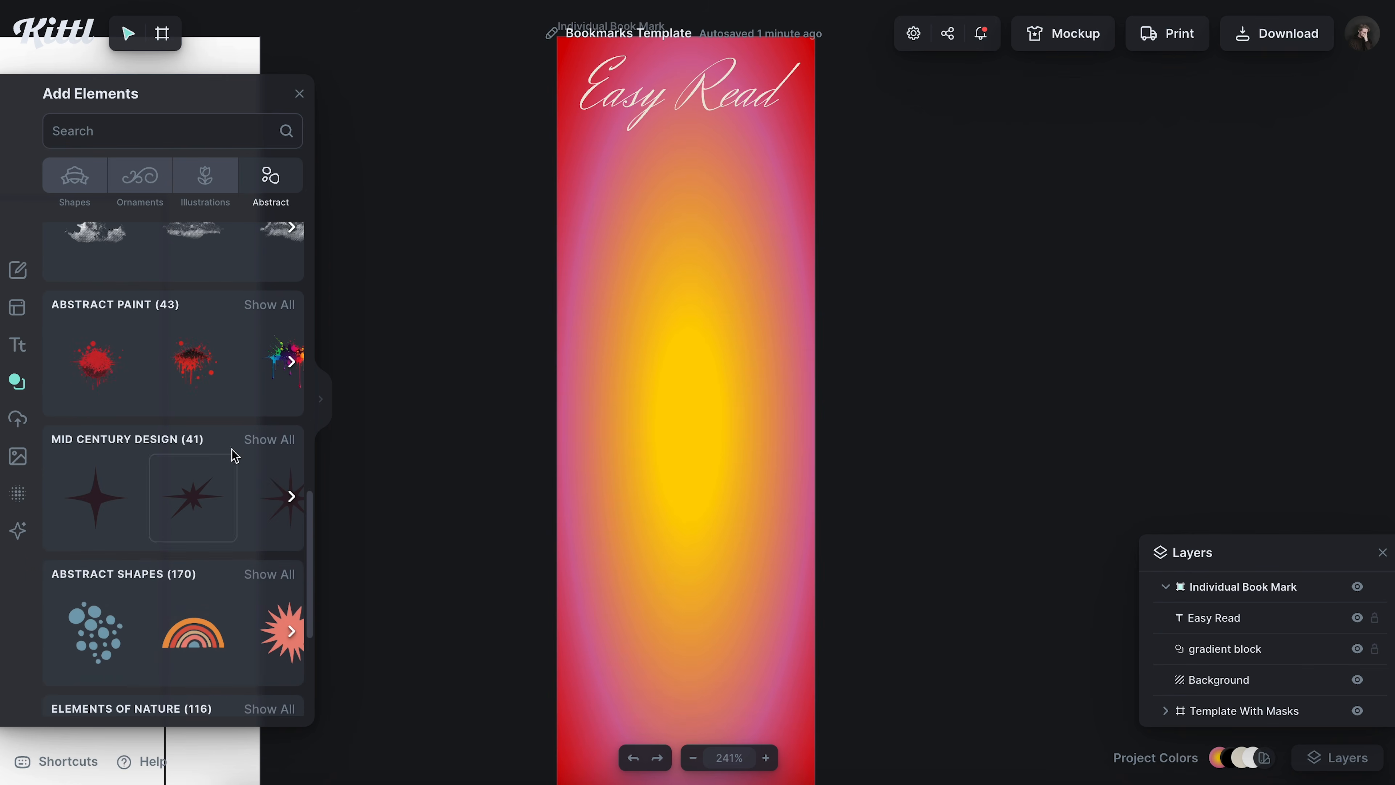
pyautogui.click(256, 443)
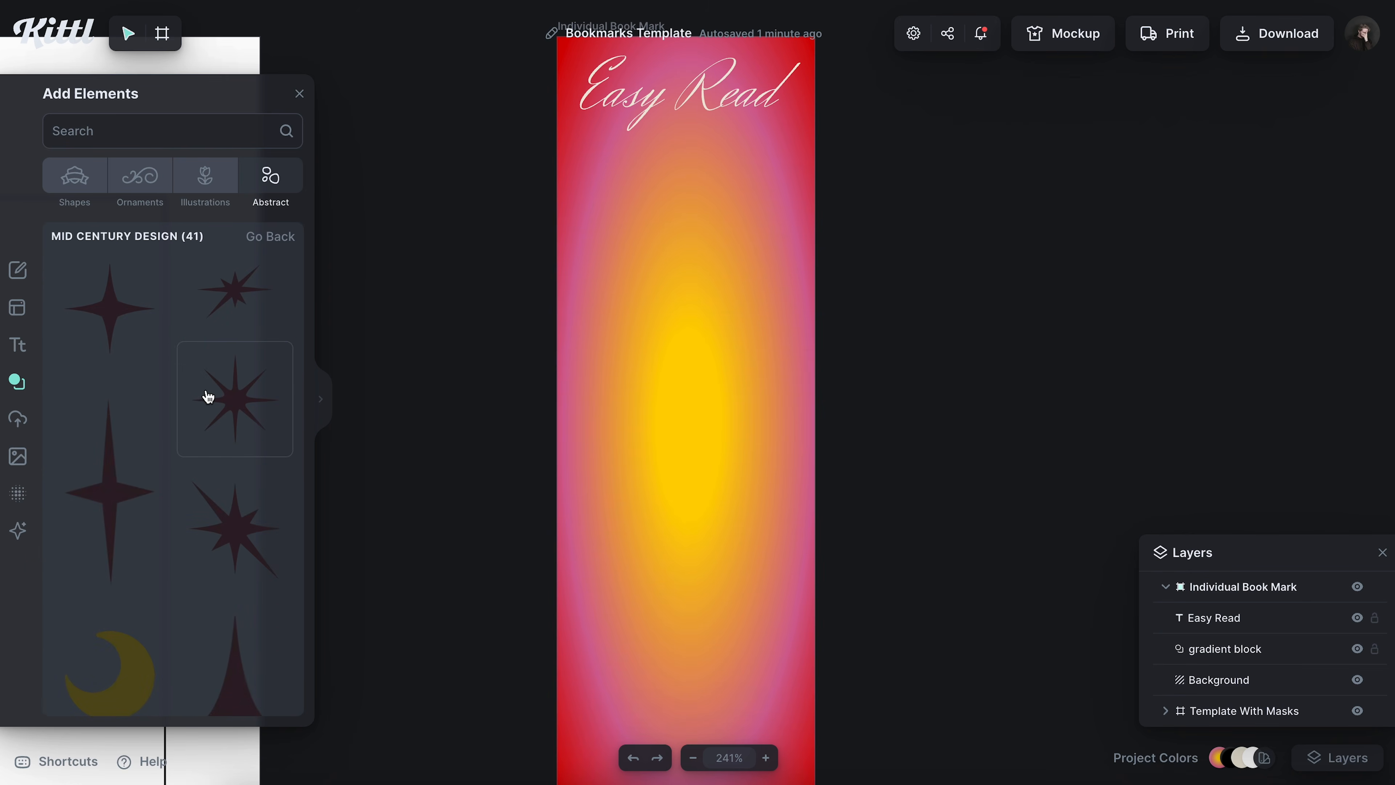
pyautogui.scroll(-2, 156, 514)
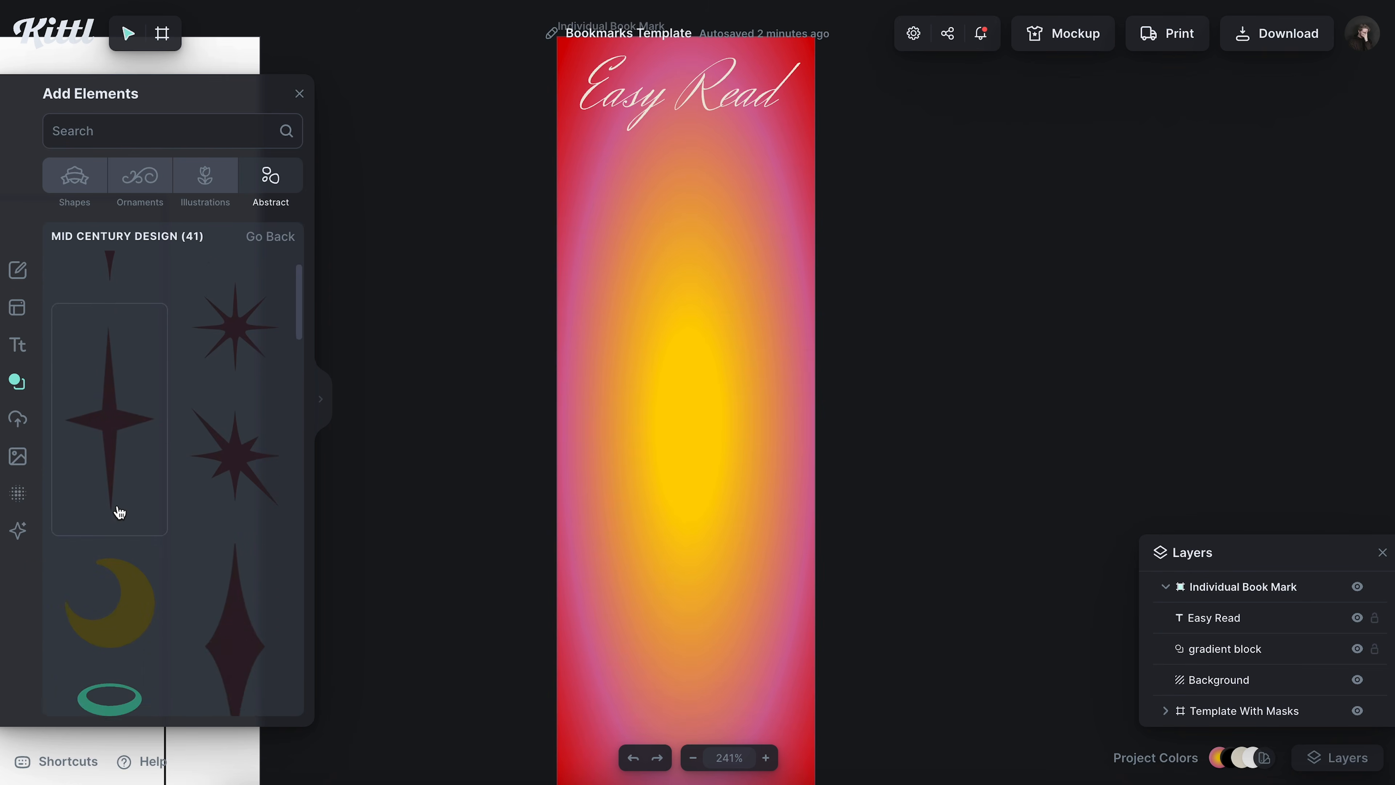
pyautogui.scroll(2, 121, 511)
pyautogui.scroll(-5, 212, 461)
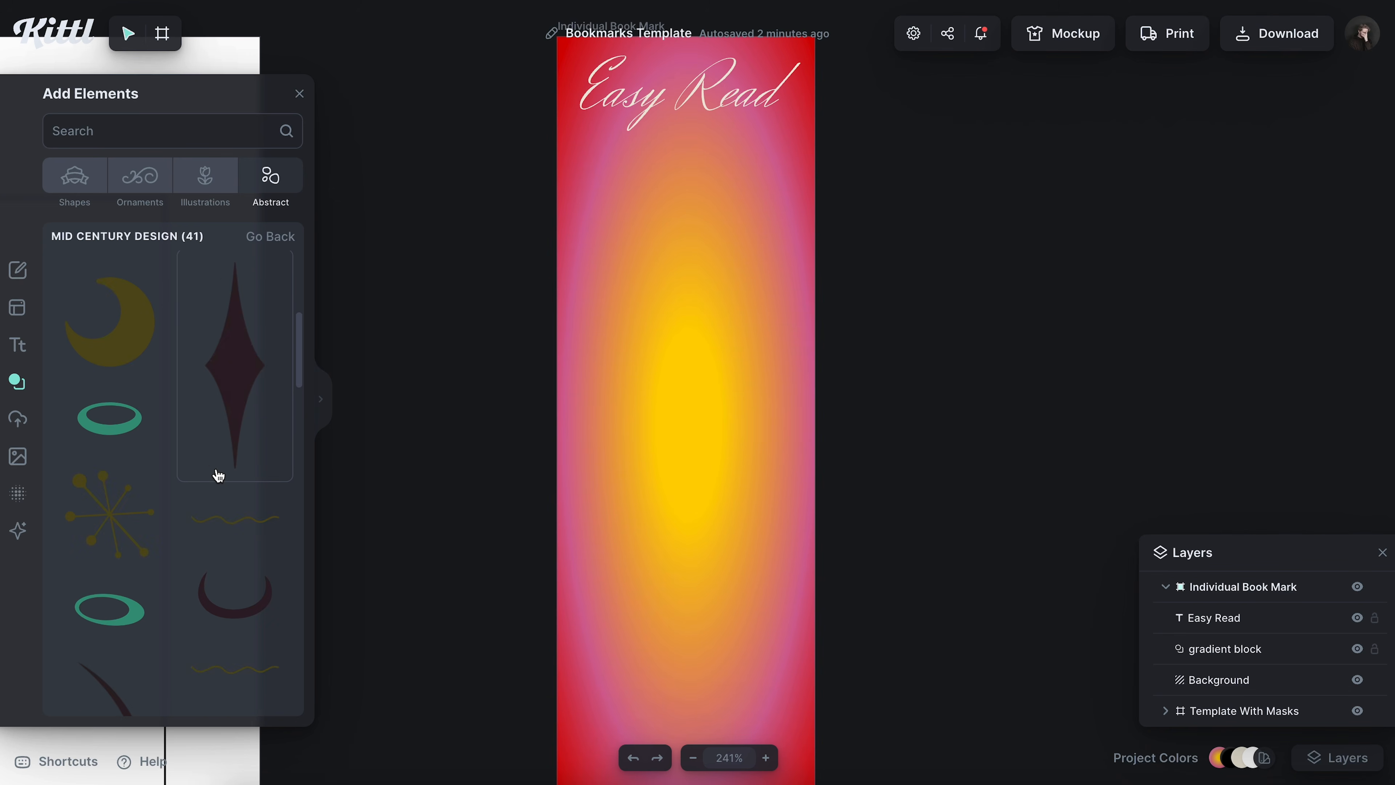
pyautogui.scroll(-1, 230, 406)
pyautogui.click(240, 358)
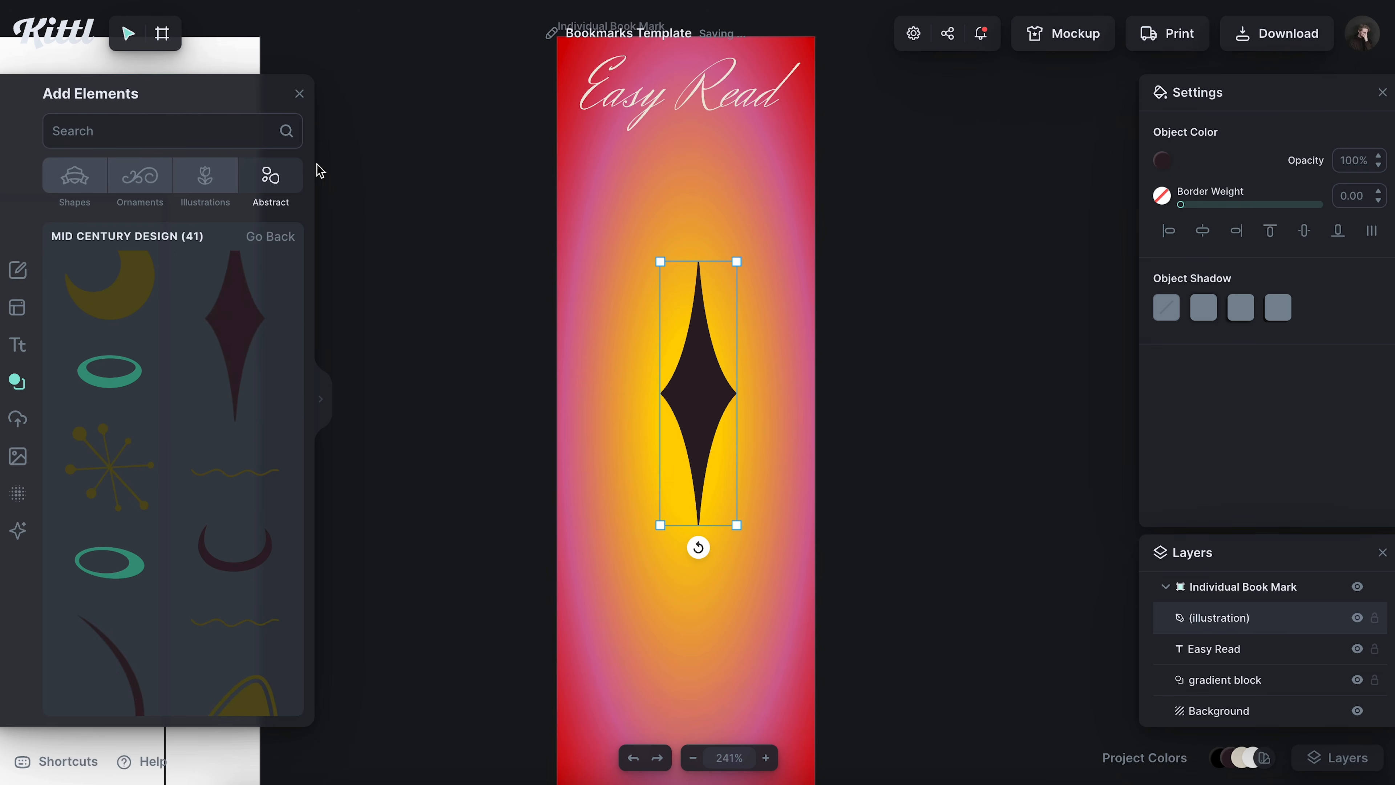
pyautogui.click(299, 94)
# - Center the star horizontally and vertically on the bookmark and recolor it with the cream document color eee9da
pyautogui.click(1305, 234)
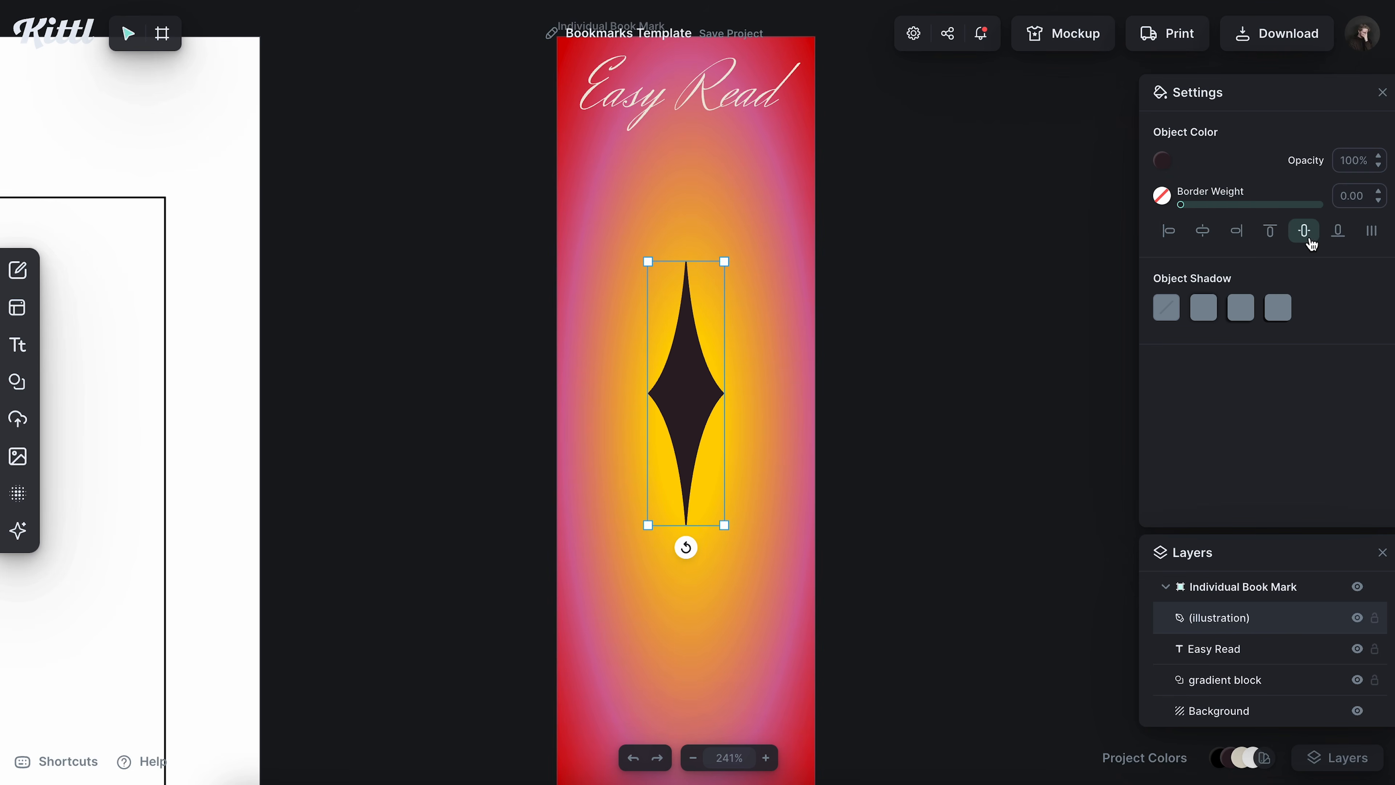
pyautogui.click(1310, 244)
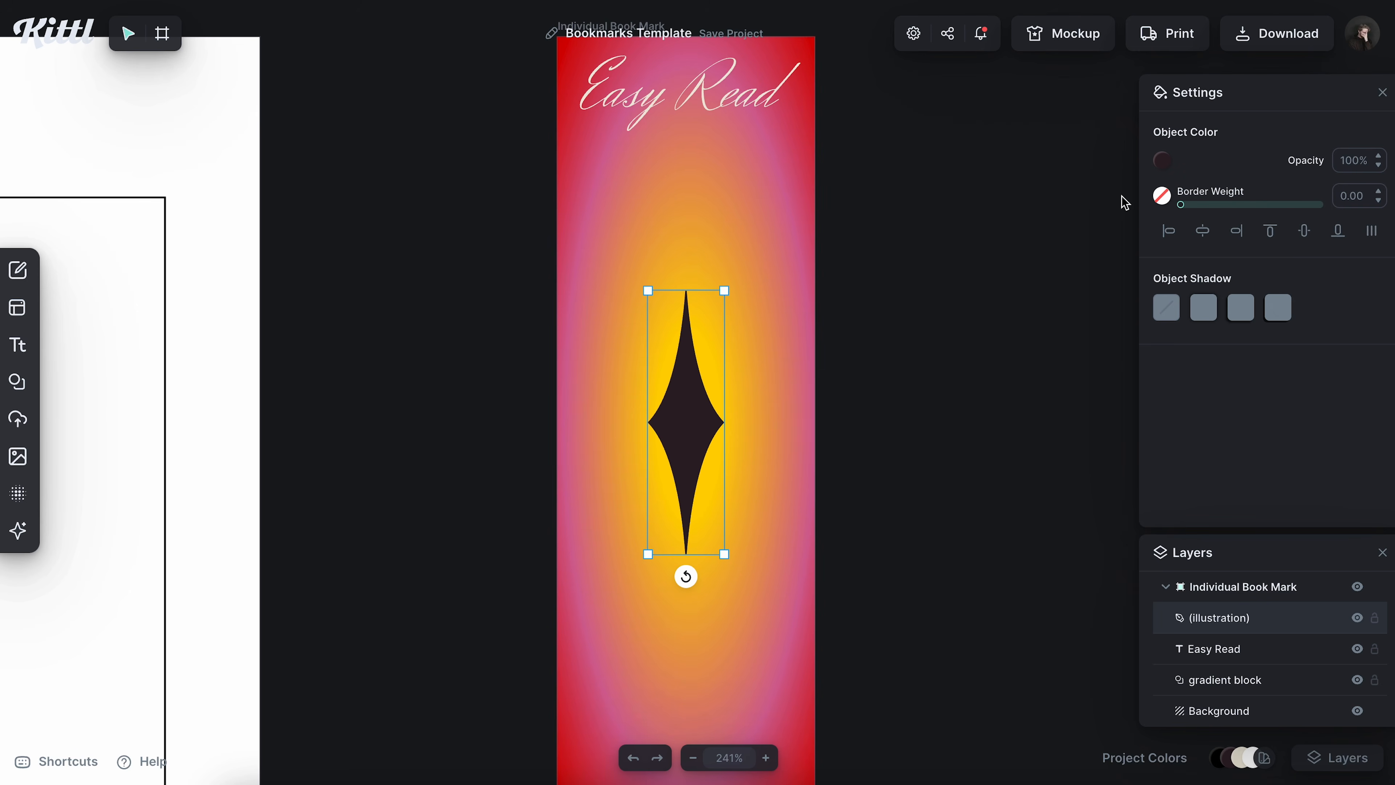
pyautogui.click(1163, 161)
pyautogui.click(1108, 560)
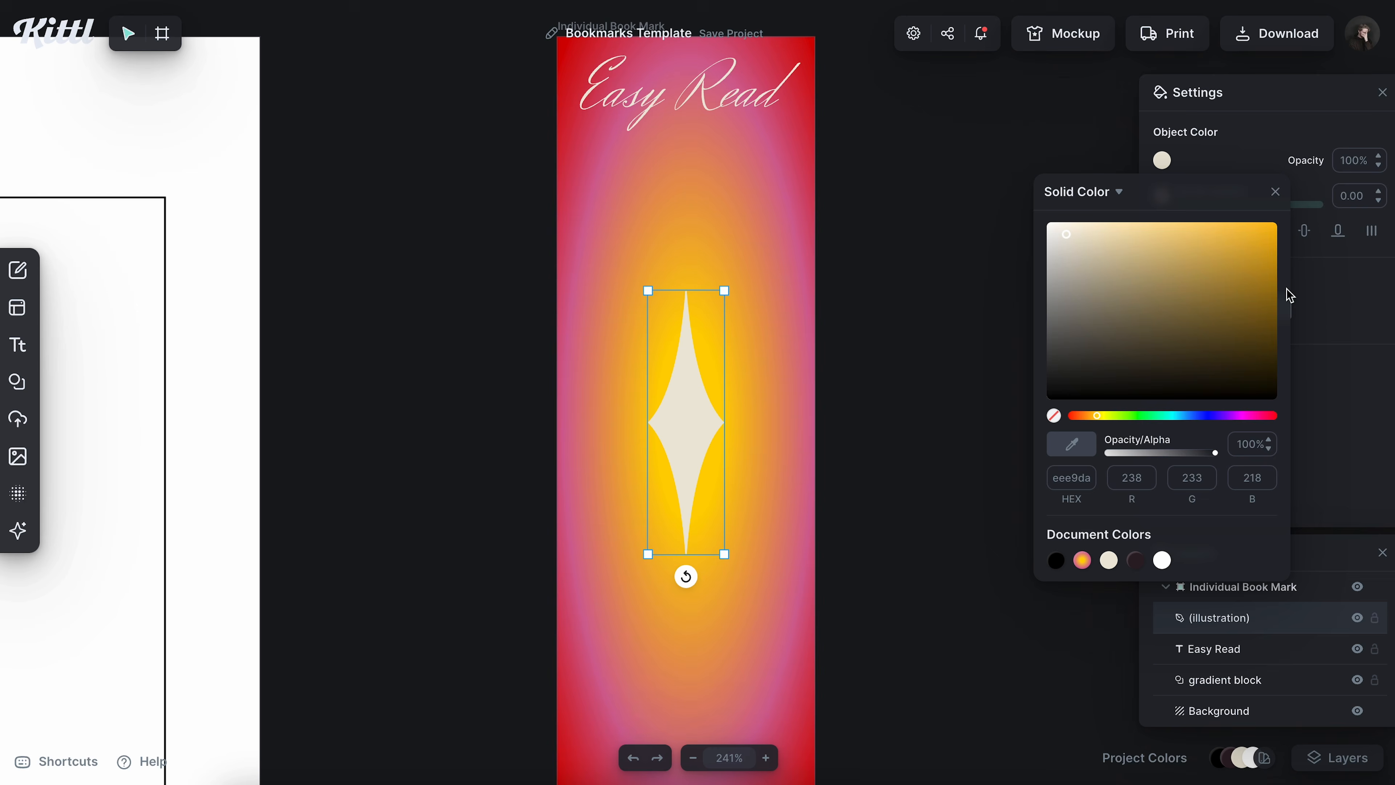
pyautogui.click(956, 415)
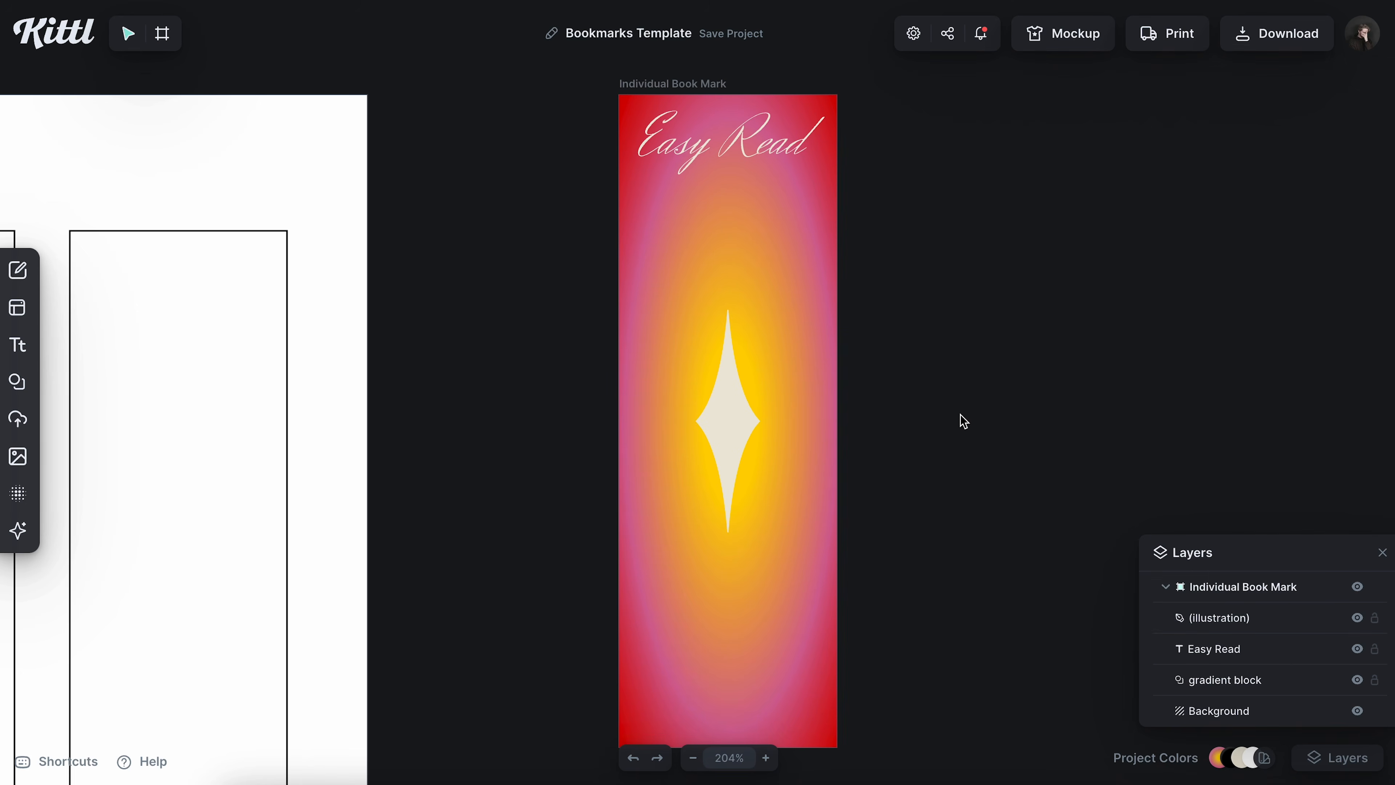
# - Add a new headline text to the bookmark and set its typeface to Bricolage Grotesque in the Light weight
pyautogui.press('t')
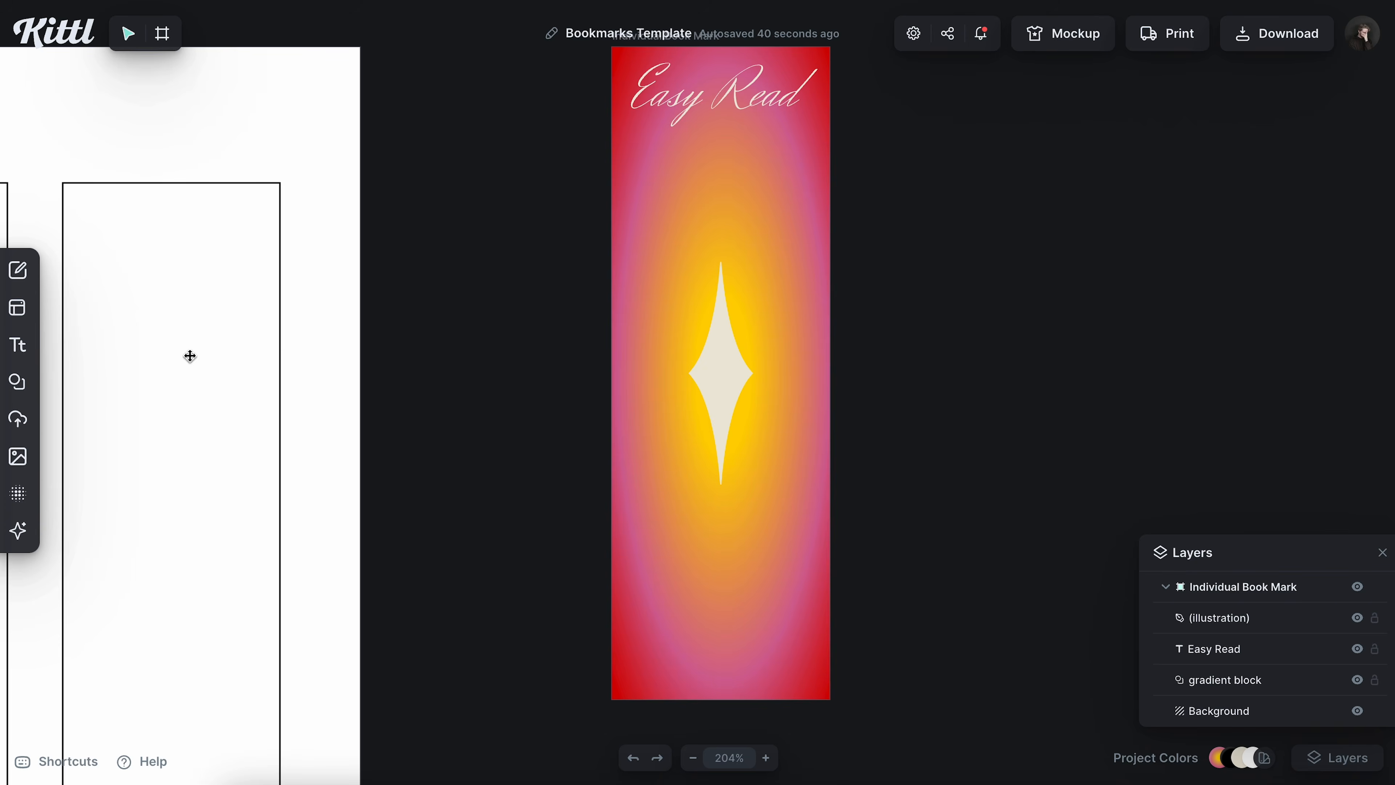
pyautogui.click(685, 429)
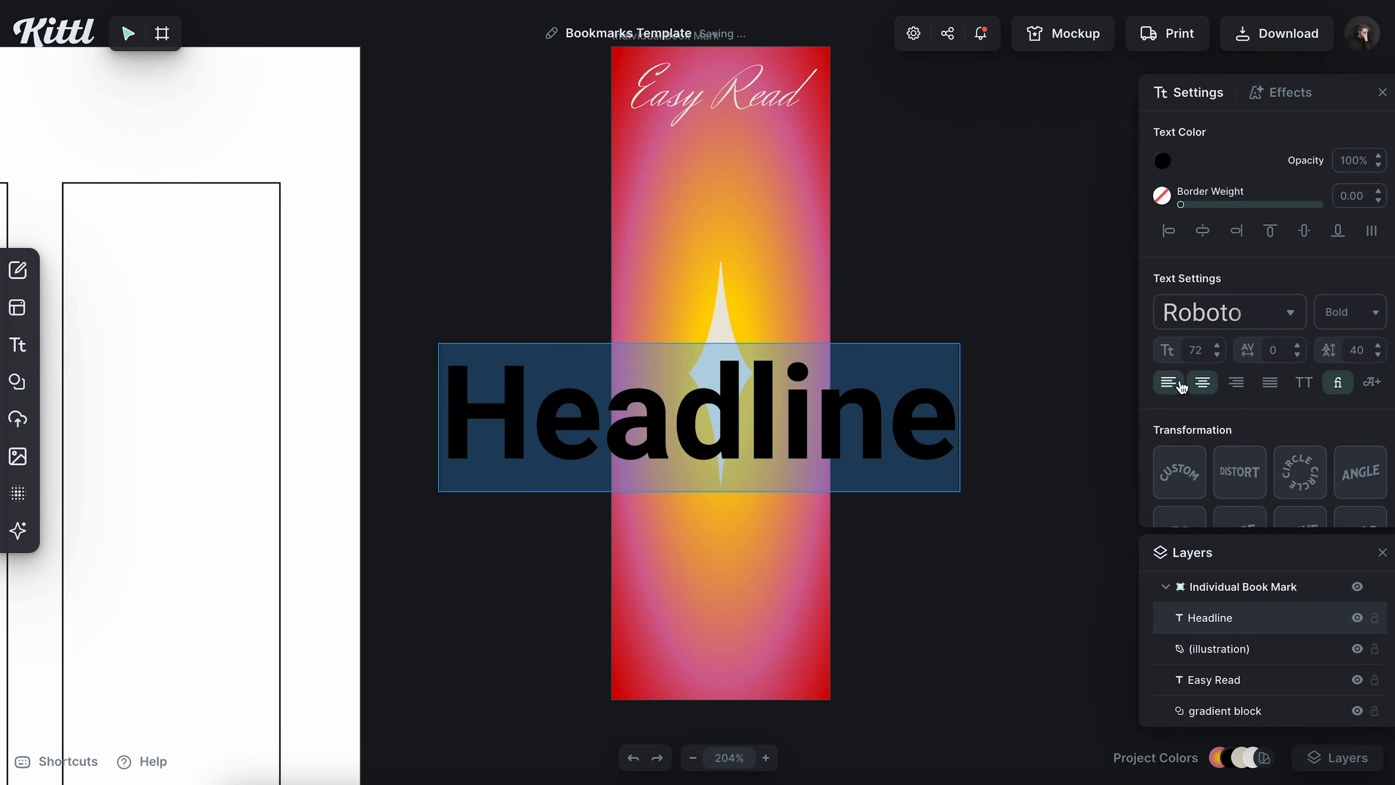
pyautogui.click(1204, 316)
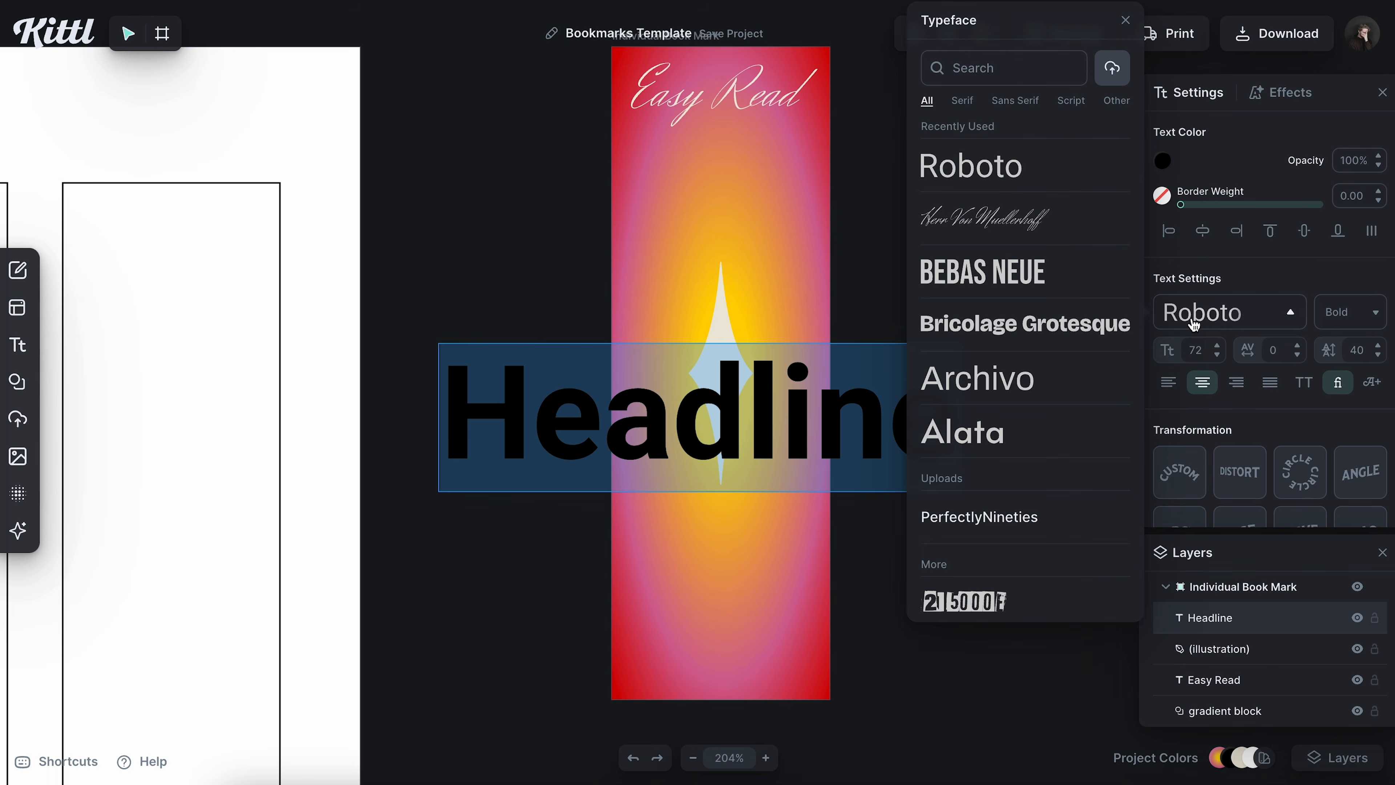
pyautogui.click(1091, 332)
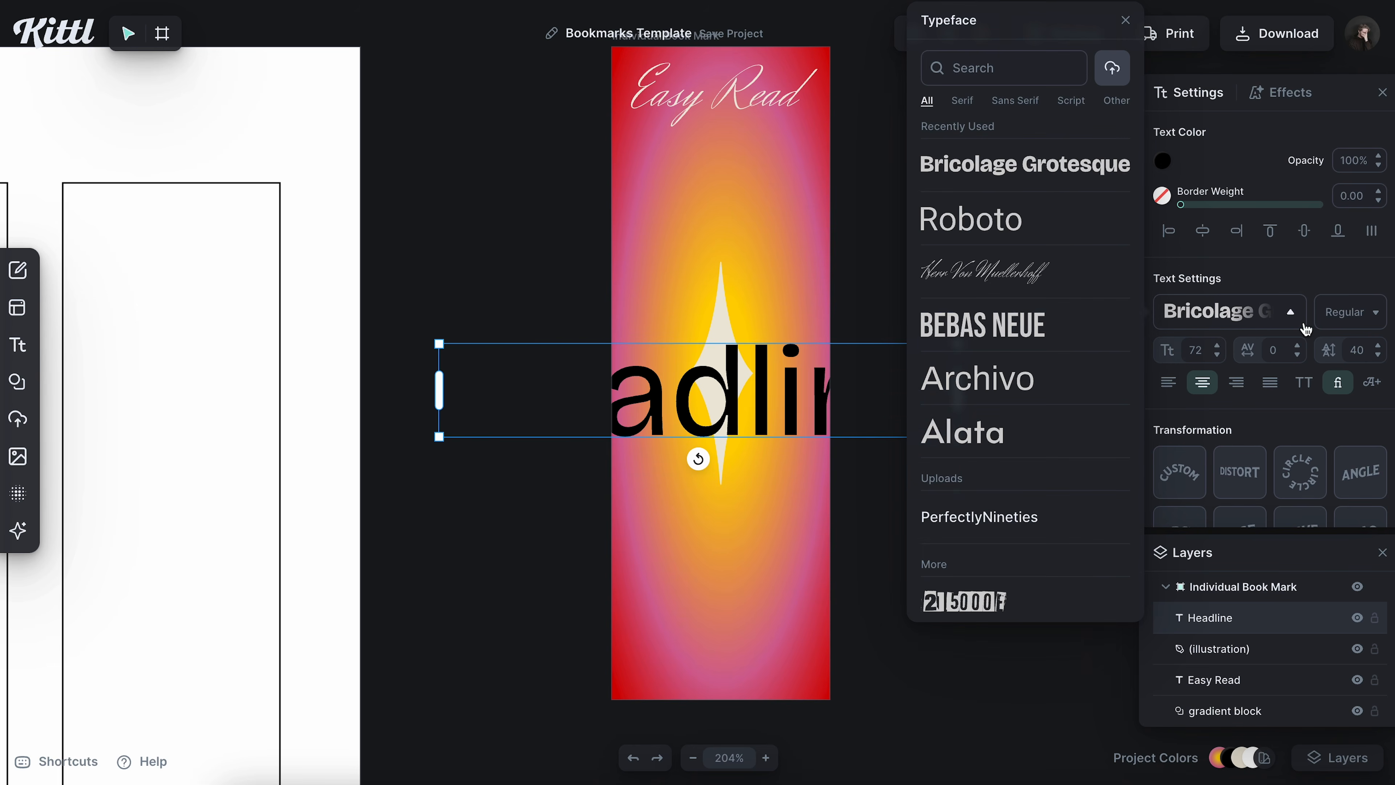
pyautogui.click(1343, 321)
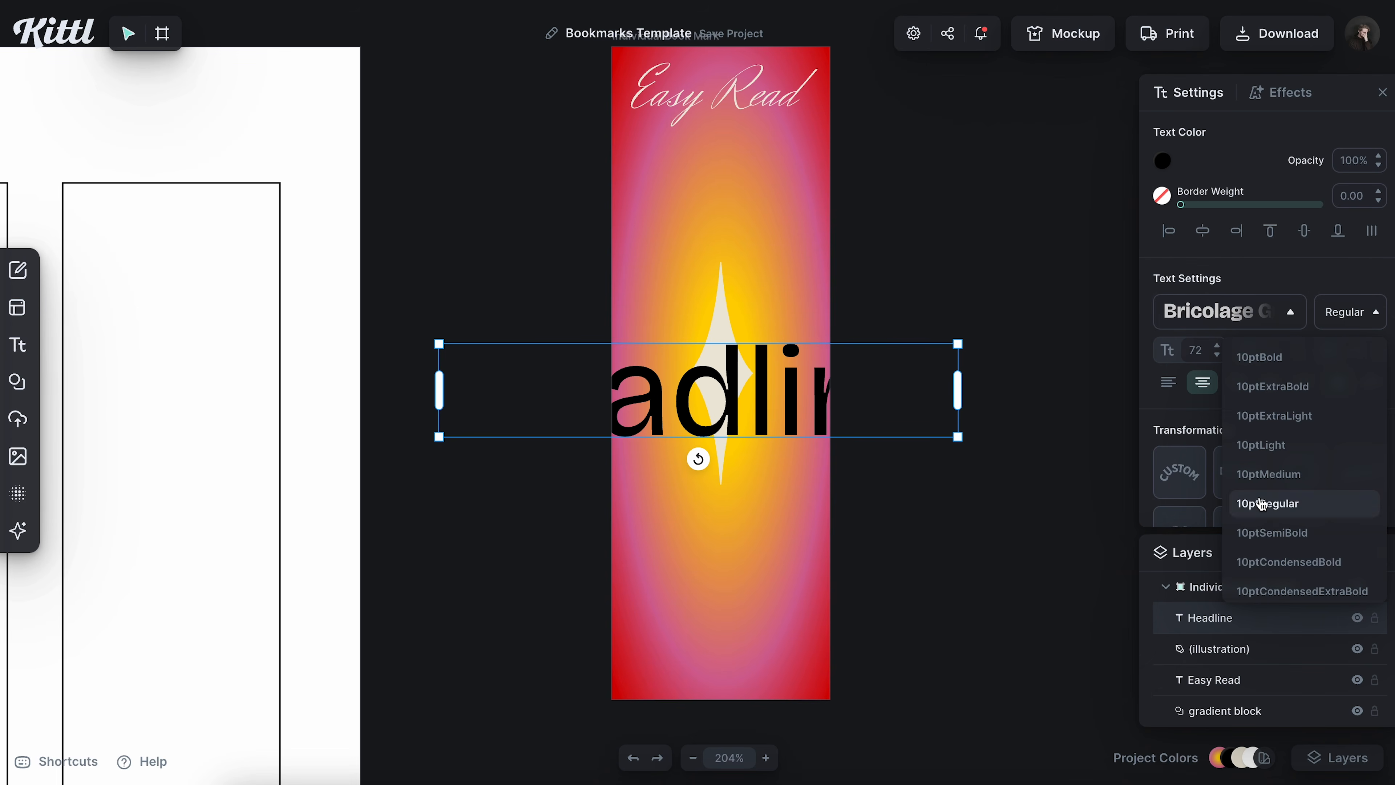
pyautogui.scroll(-5, 1262, 503)
pyautogui.scroll(-5, 1289, 504)
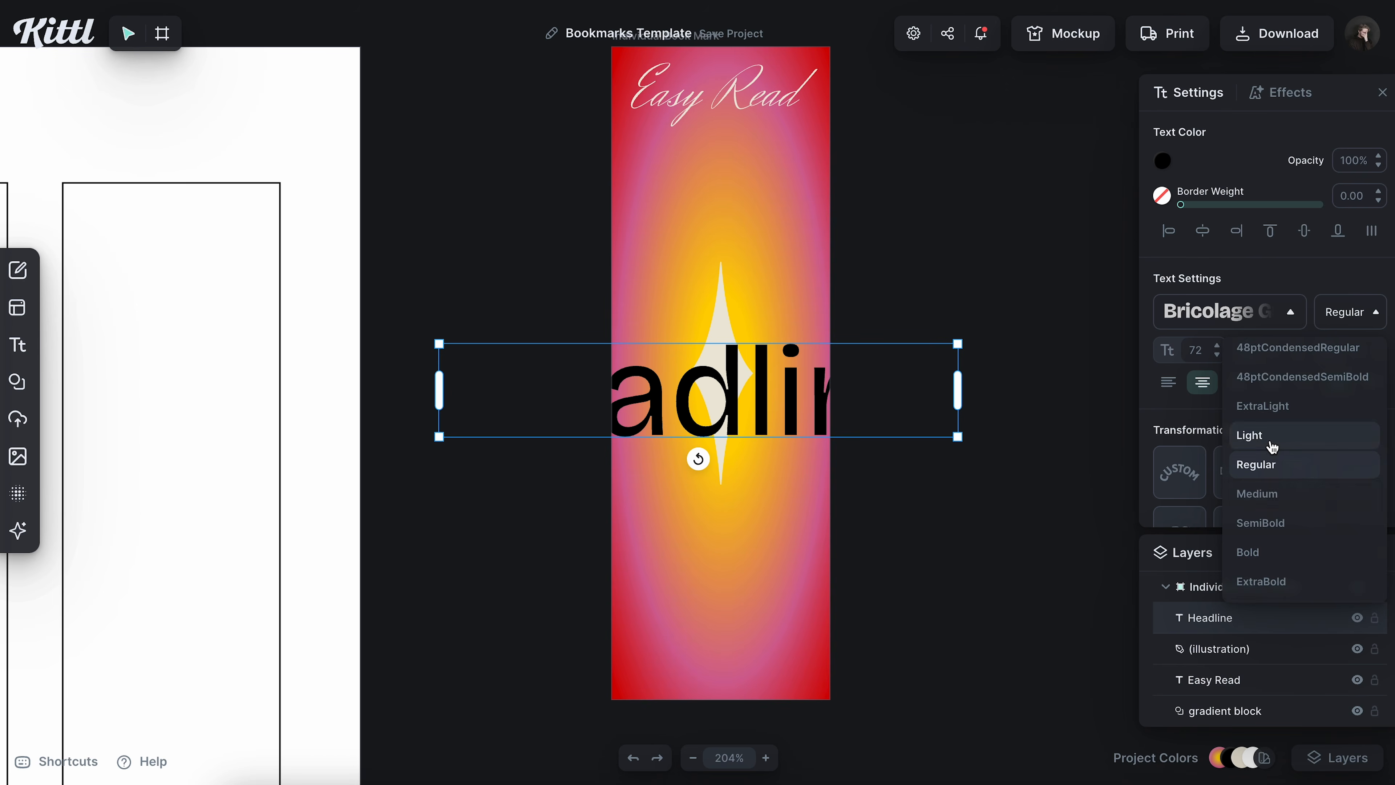
pyautogui.click(1271, 447)
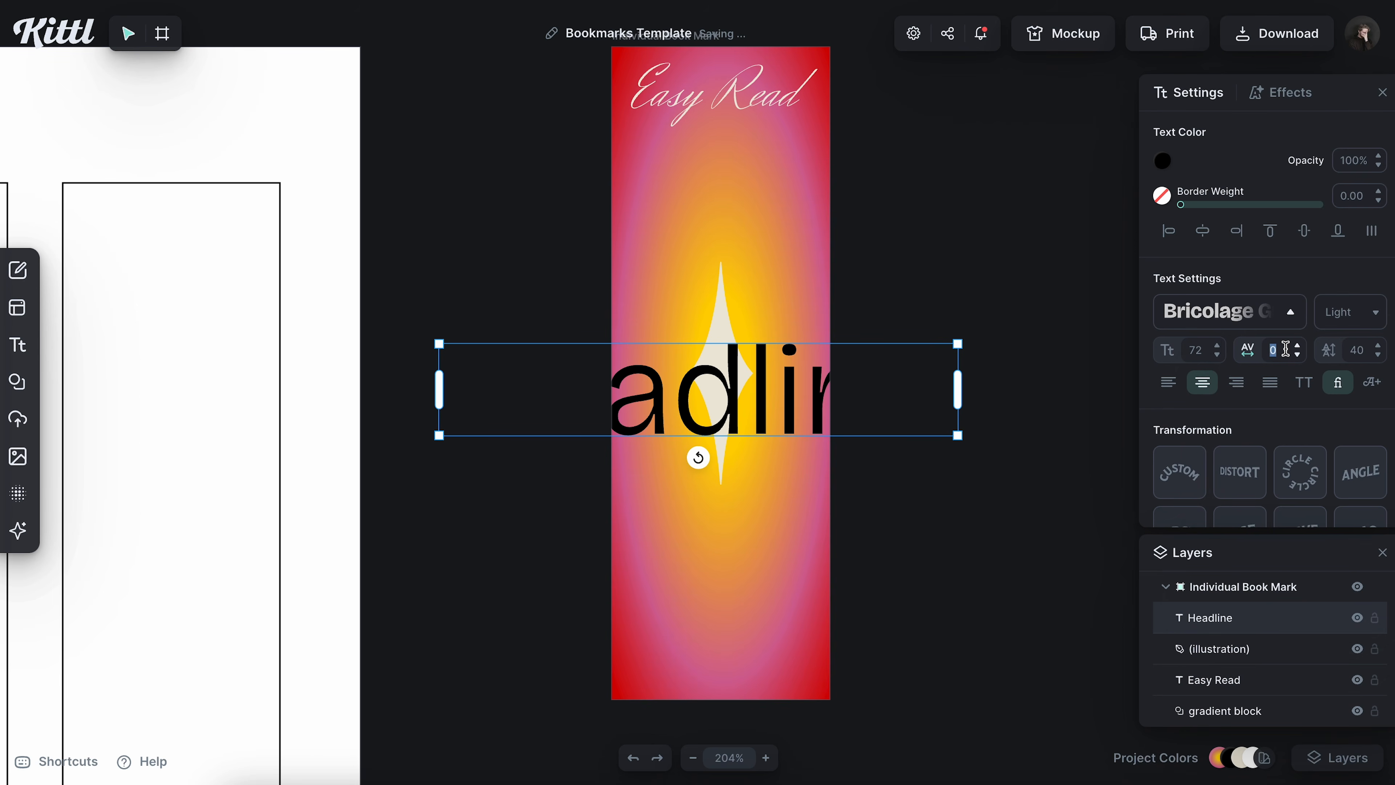
# - Set the new headline's letter spacing to -70, then shrink it and place it centered near the bookmark's lower edge
pyautogui.write('-40')
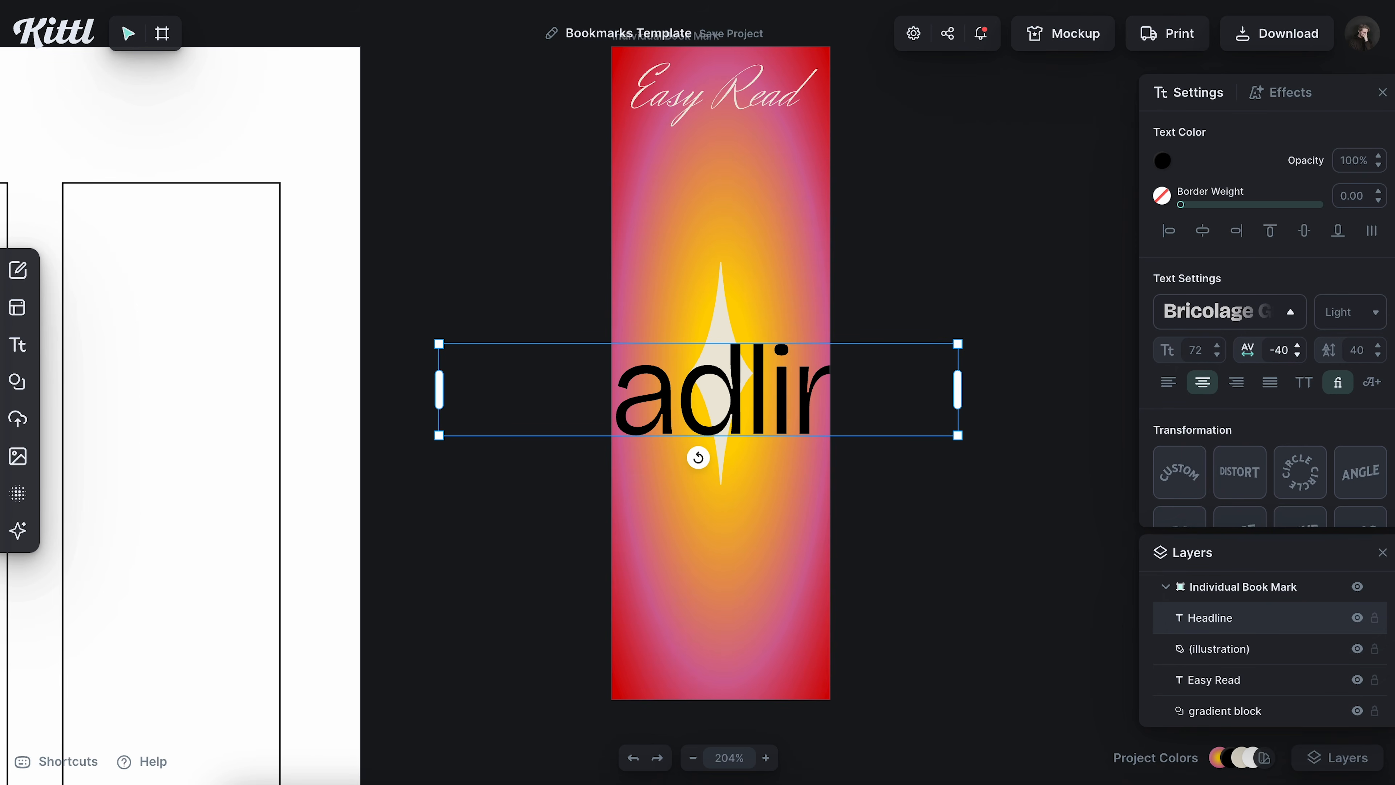
pyautogui.write('-70')
pyautogui.moveTo(957, 344); pyautogui.dragTo(735, 659)
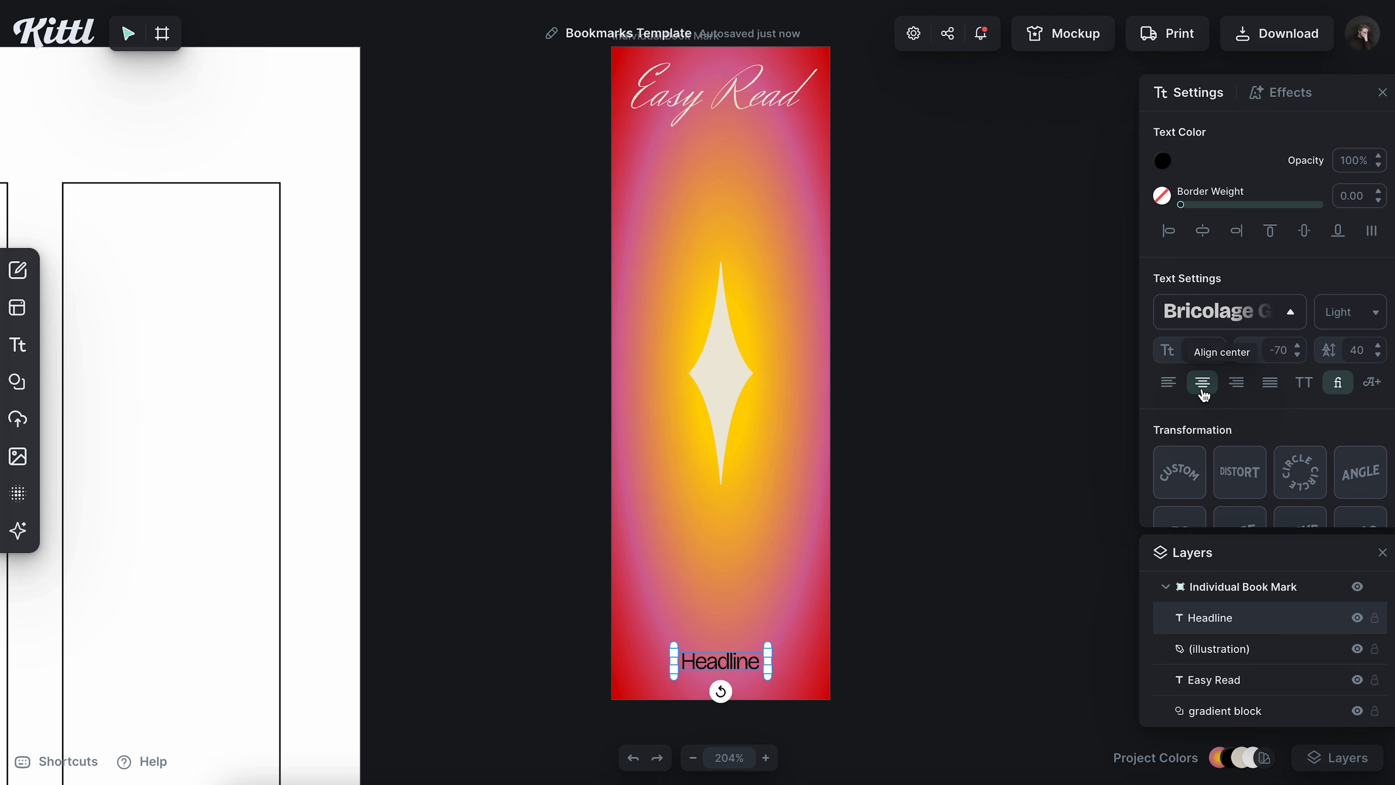
# - Replace the small headline with "Even Reading Easy Things Is Good For You." on two lines, with font size 10 and line height 0
pyautogui.doubleClick(742, 662)
pyautogui.write('Even')
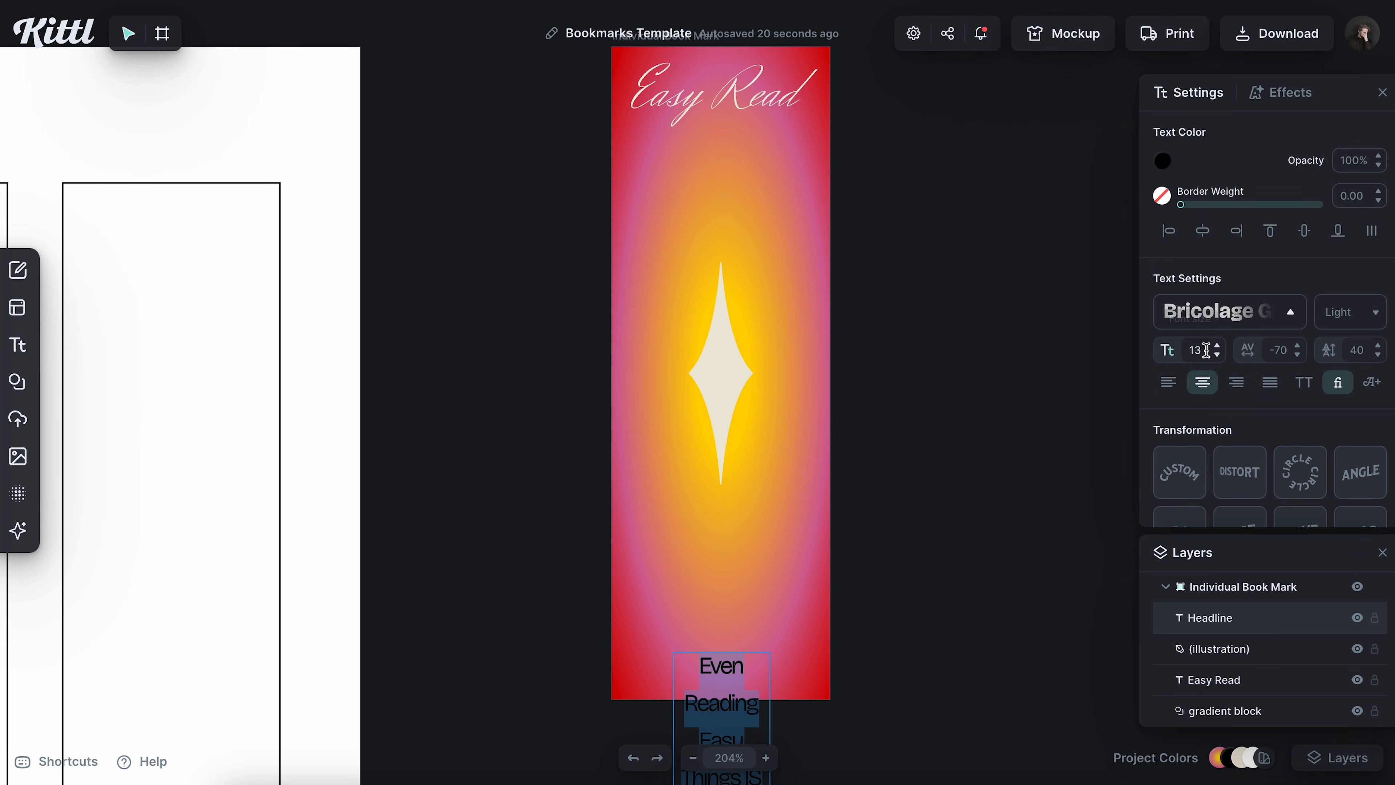
pyautogui.doubleClick(1205, 351)
pyautogui.write('10')
pyautogui.press('Return')
pyautogui.moveTo(769, 709); pyautogui.dragTo(783, 674)
pyautogui.press('Return')
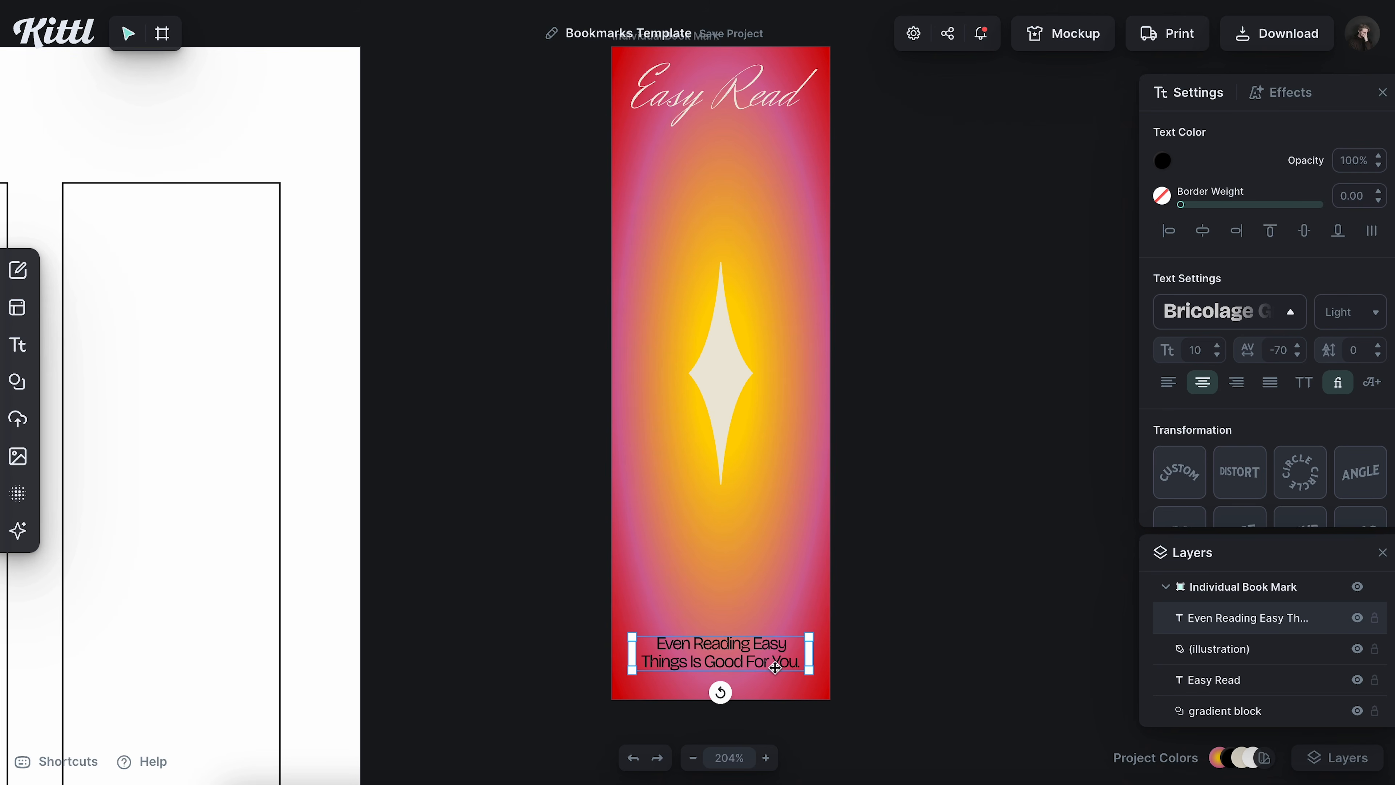
# - Recolor the two-line tagline with the cream document color eee9da and shift it slightly lower on the bookmark
pyautogui.click(1162, 160)
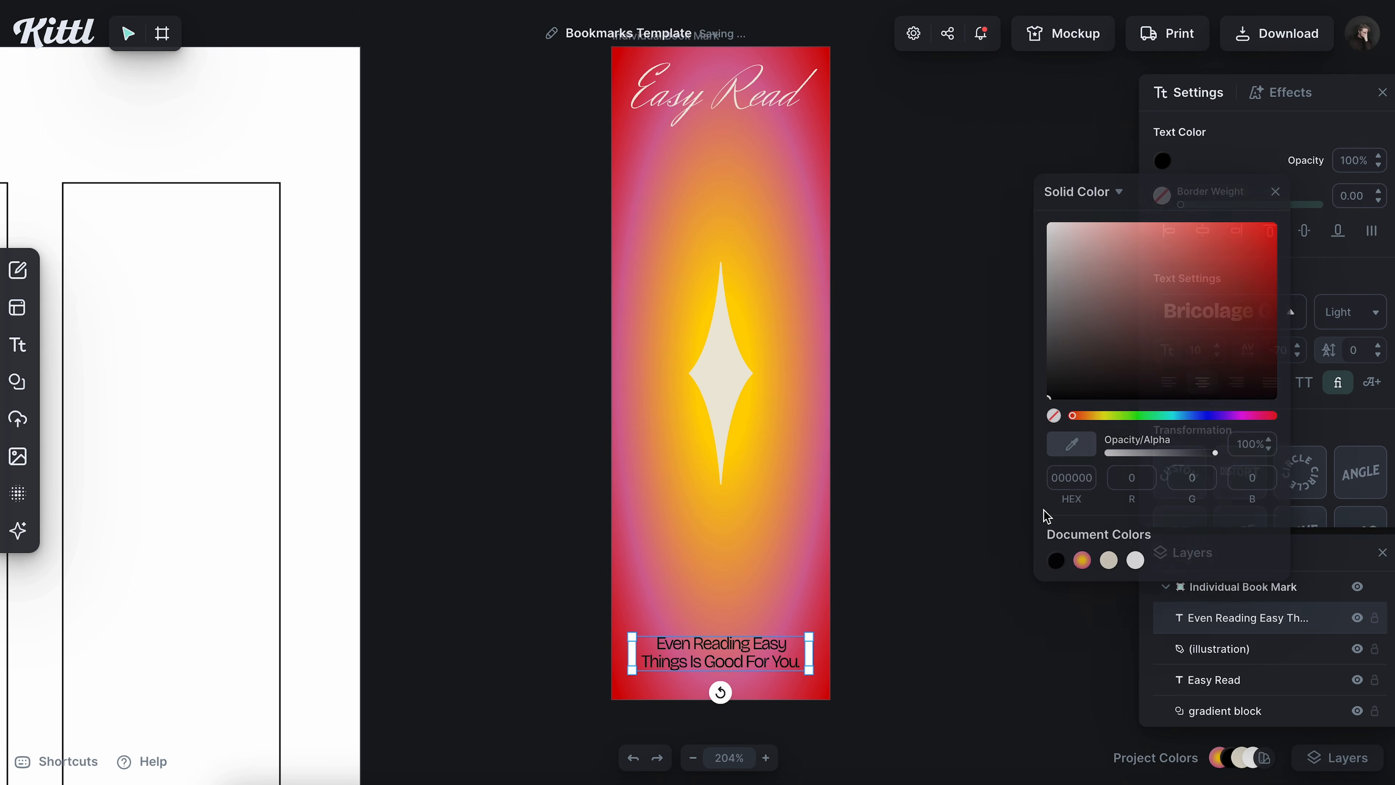
pyautogui.click(1109, 560)
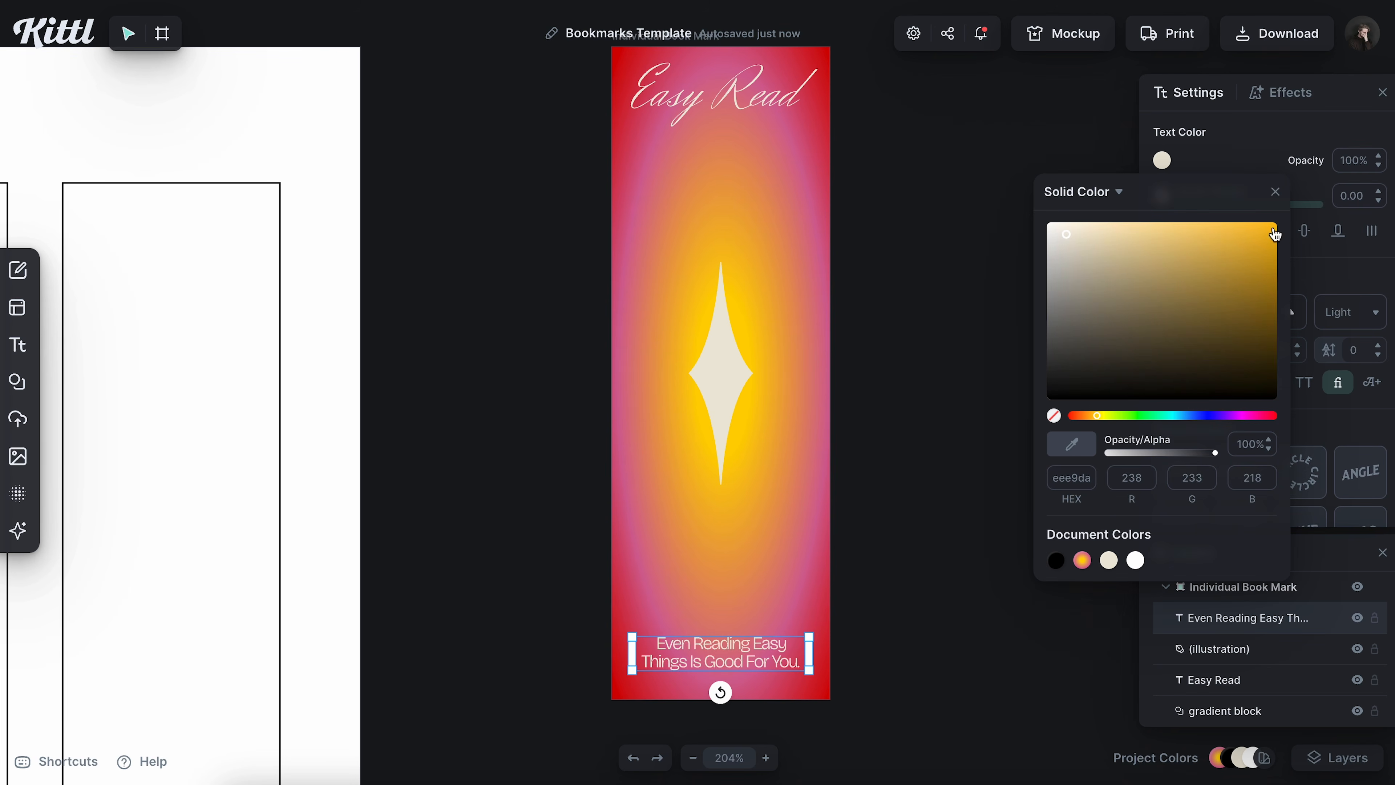
pyautogui.click(1275, 195)
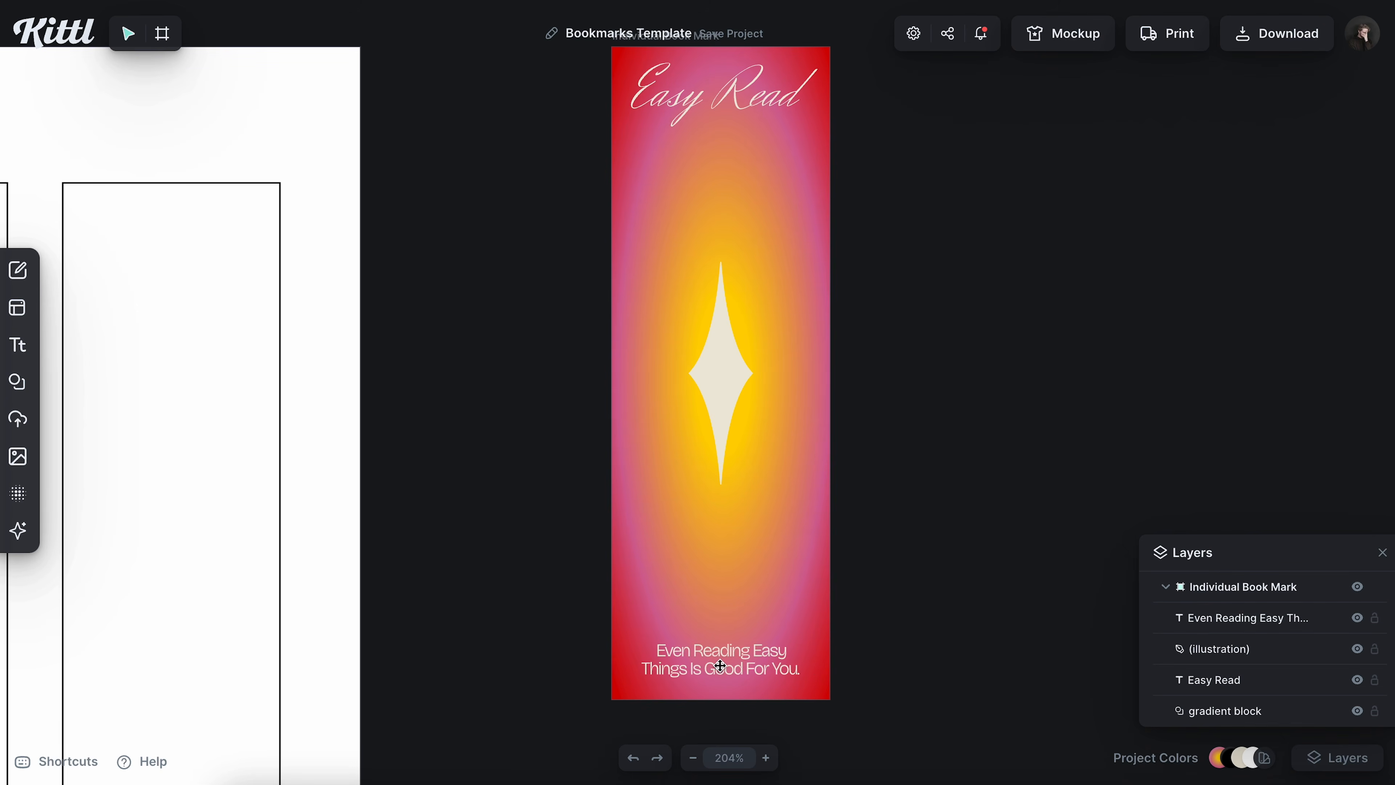
pyautogui.click(720, 666)
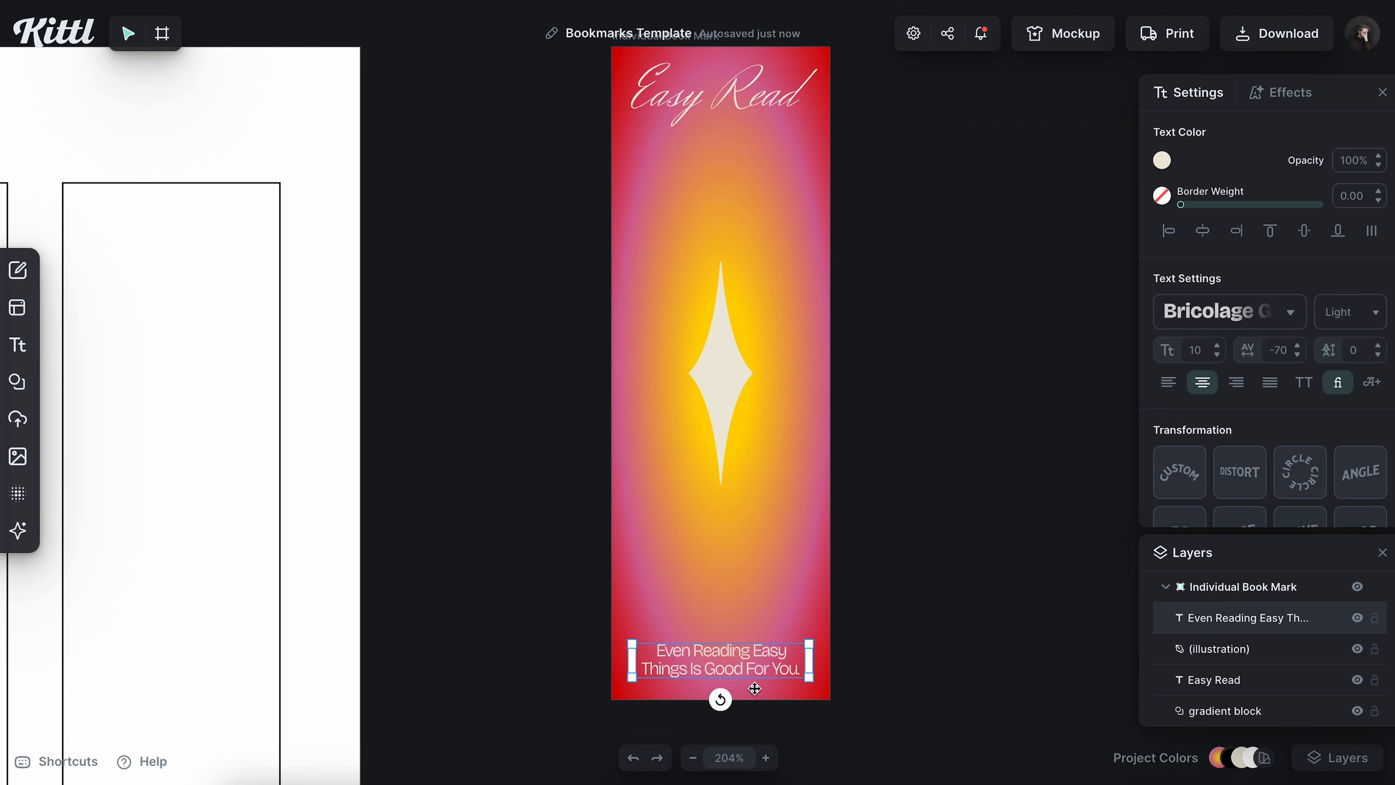
pyautogui.press('Escape')
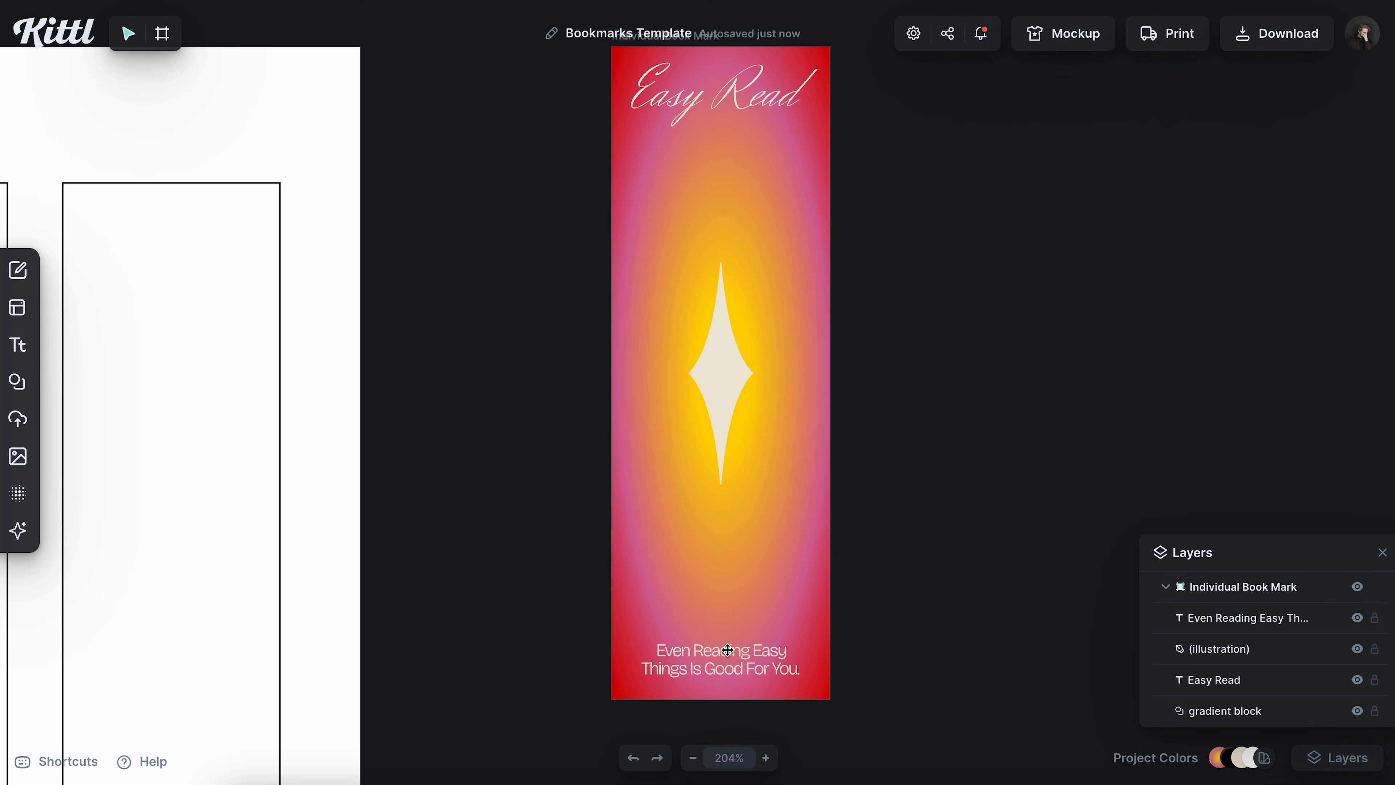
# - Add the straight line from the basic shapes and rotate it 90° so it stands vertically
pyautogui.click(17, 381)
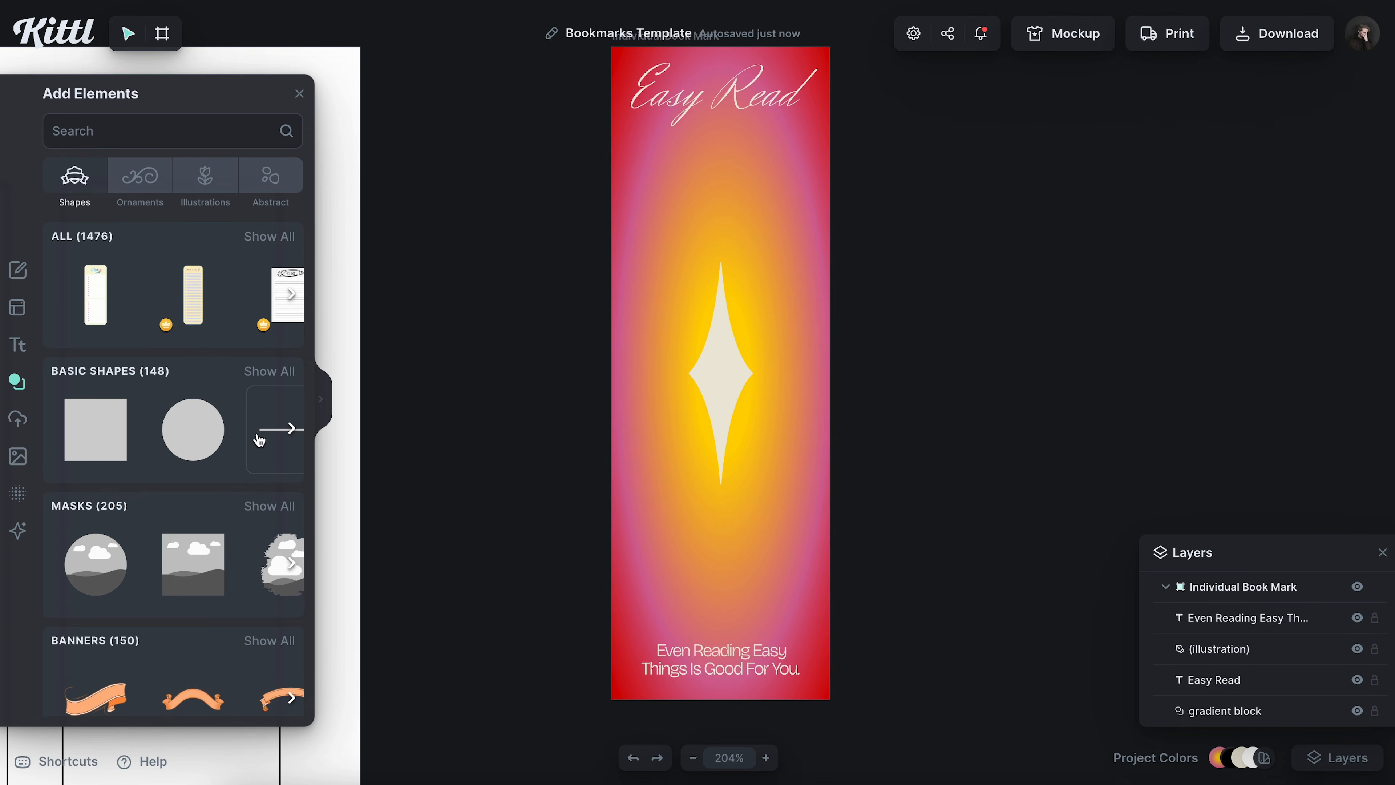
pyautogui.click(260, 440)
pyautogui.moveTo(696, 451); pyautogui.dragTo(641, 421)
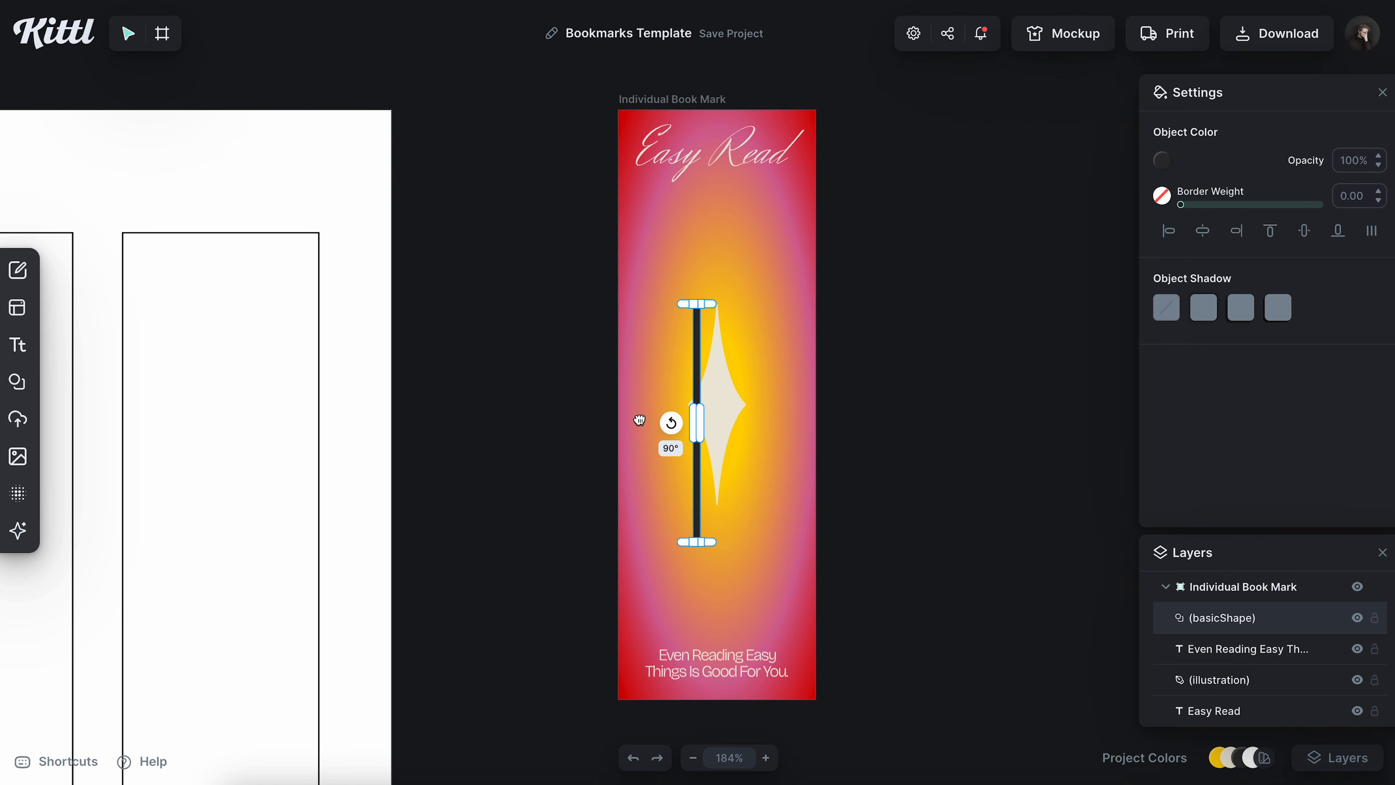
# - Shorten and thin the vertical line and place it between the star's lower tip and the tagline
pyautogui.moveTo(695, 302); pyautogui.dragTo(679, 594)
pyautogui.scroll(-3, 681, 593)
pyautogui.moveTo(684, 489); pyautogui.dragTo(702, 581)
pyautogui.scroll(5, 701, 582)
pyautogui.moveTo(708, 444); pyautogui.dragTo(709, 523)
pyautogui.scroll(-2, 709, 523)
pyautogui.scroll(5, 719, 611)
pyautogui.moveTo(711, 620); pyautogui.dragTo(693, 620)
pyautogui.scroll(-3, 693, 621)
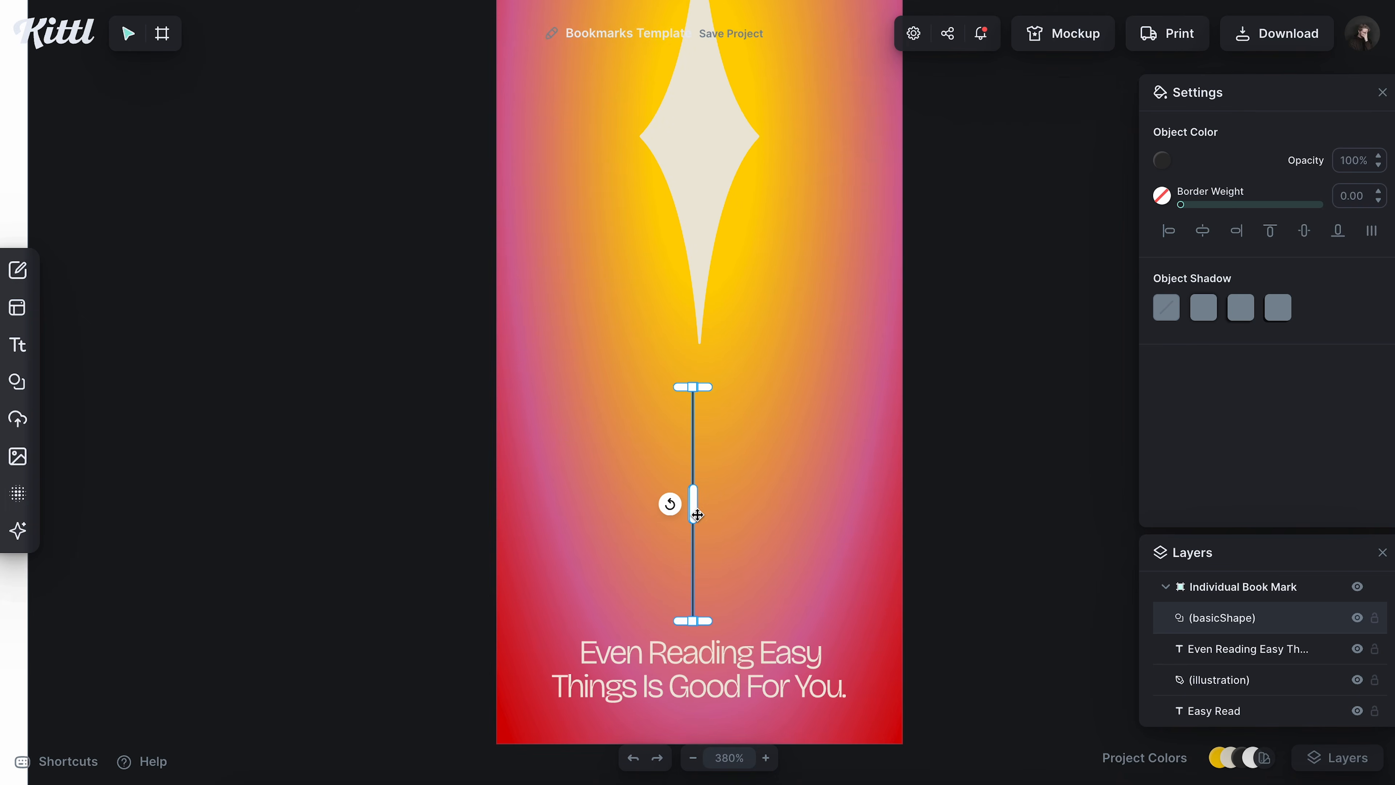
# - Center the vertical line horizontally on the bookmark, move it slightly toward the star, and recolor it with the cream document color eee9da
pyautogui.click(1202, 230)
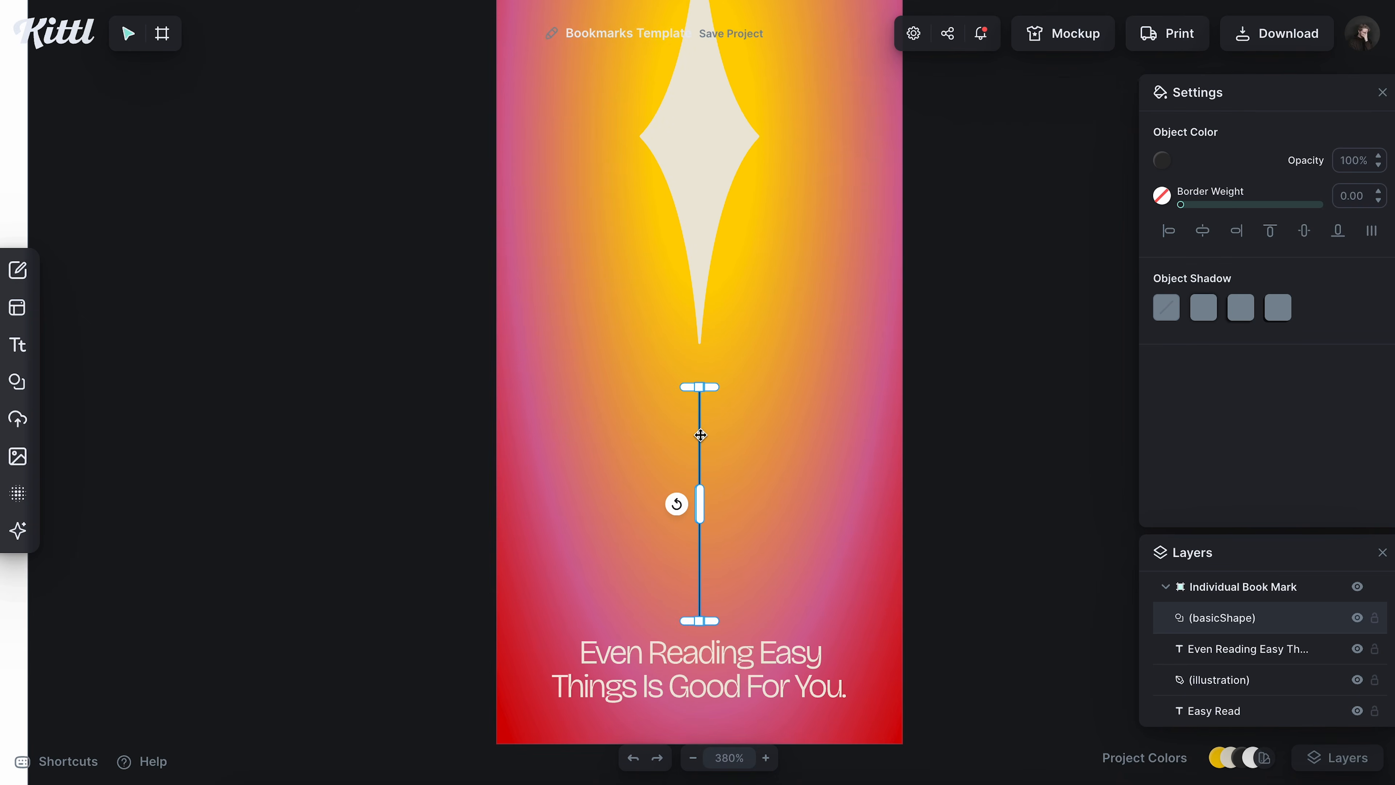
pyautogui.moveTo(700, 434)
pyautogui.mouseDown()
pyautogui.moveTo(699, 422)
pyautogui.moveTo(698, 449)
pyautogui.mouseUp()
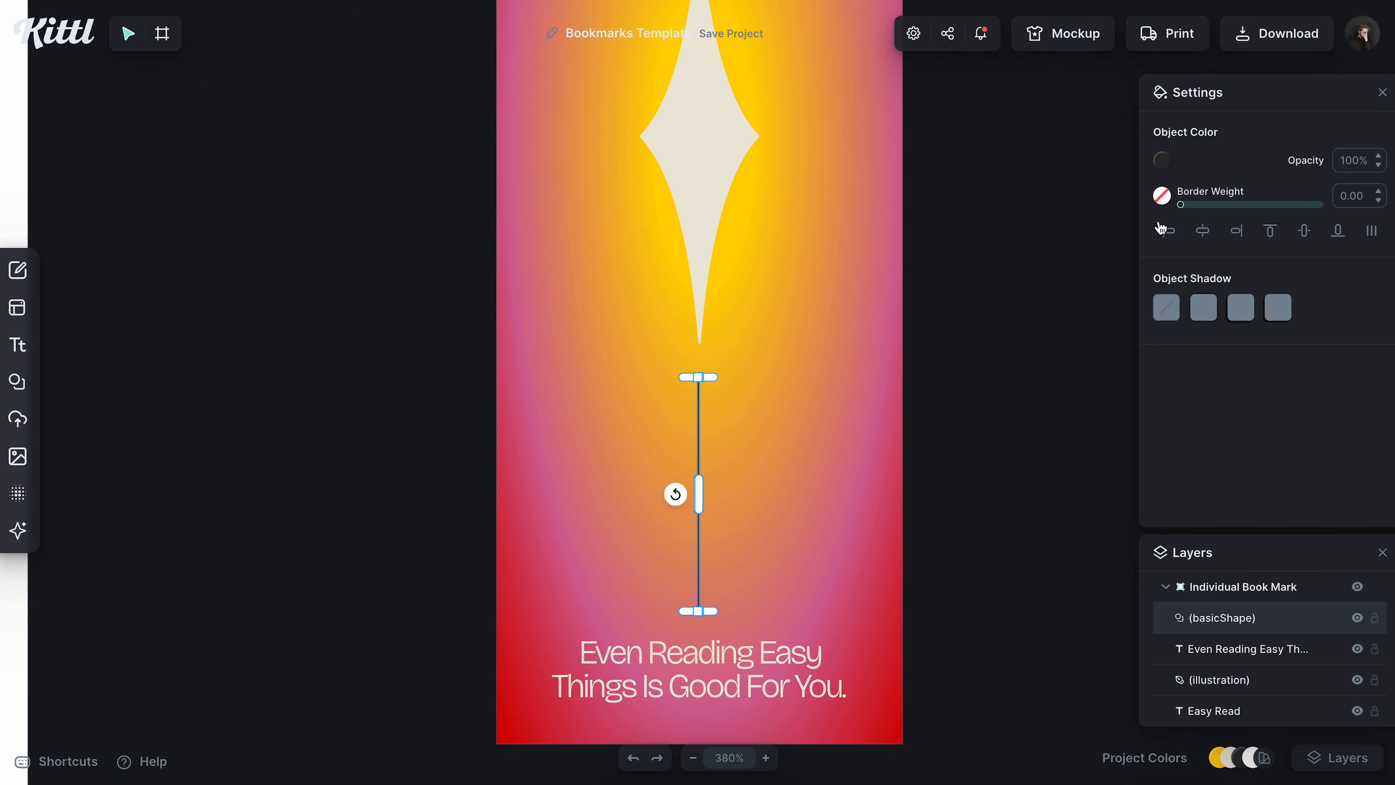
pyautogui.click(1161, 160)
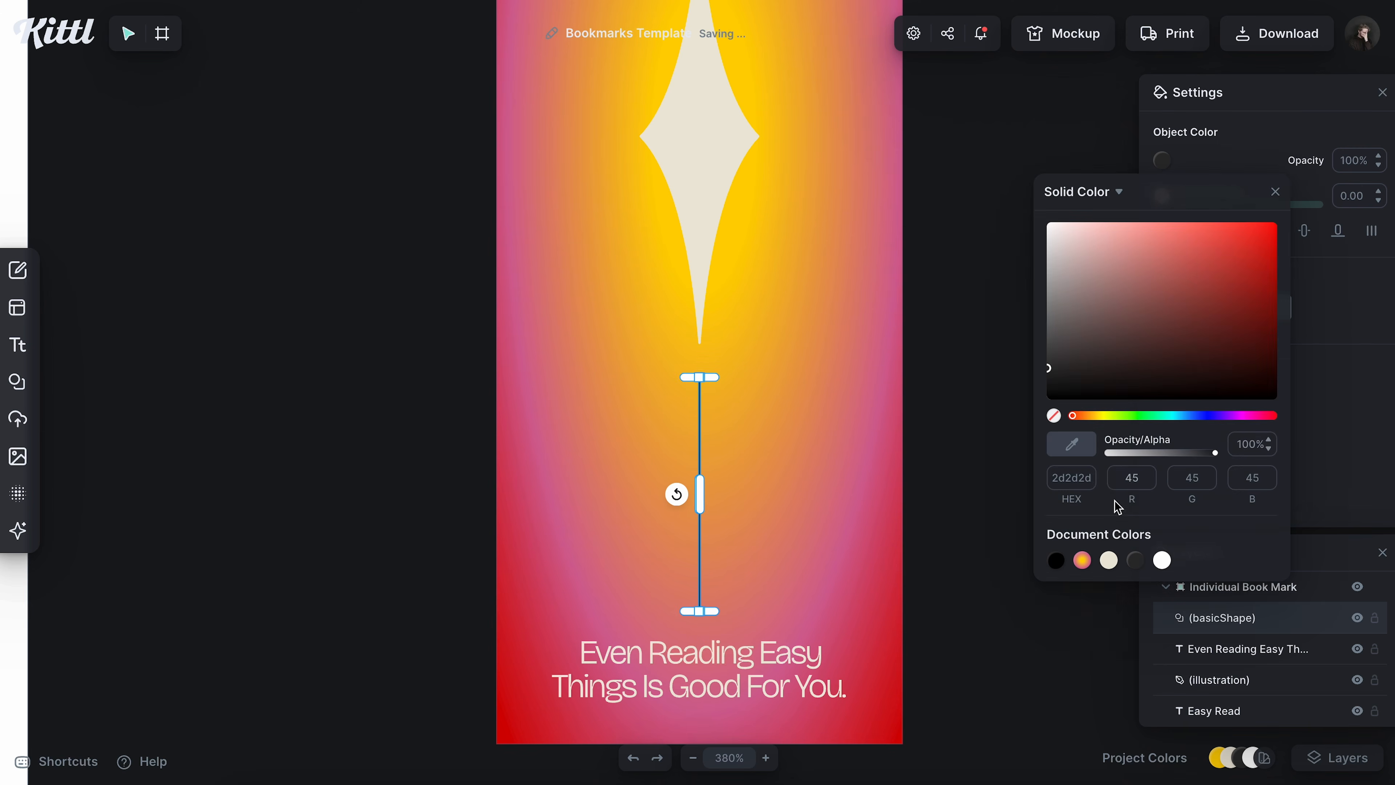
pyautogui.click(1108, 560)
pyautogui.click(1274, 191)
# - Duplicate the vertical line and place the copy between the Easy Read headline and the star's upper tip
pyautogui.moveTo(699, 734); pyautogui.dragTo(711, 146)
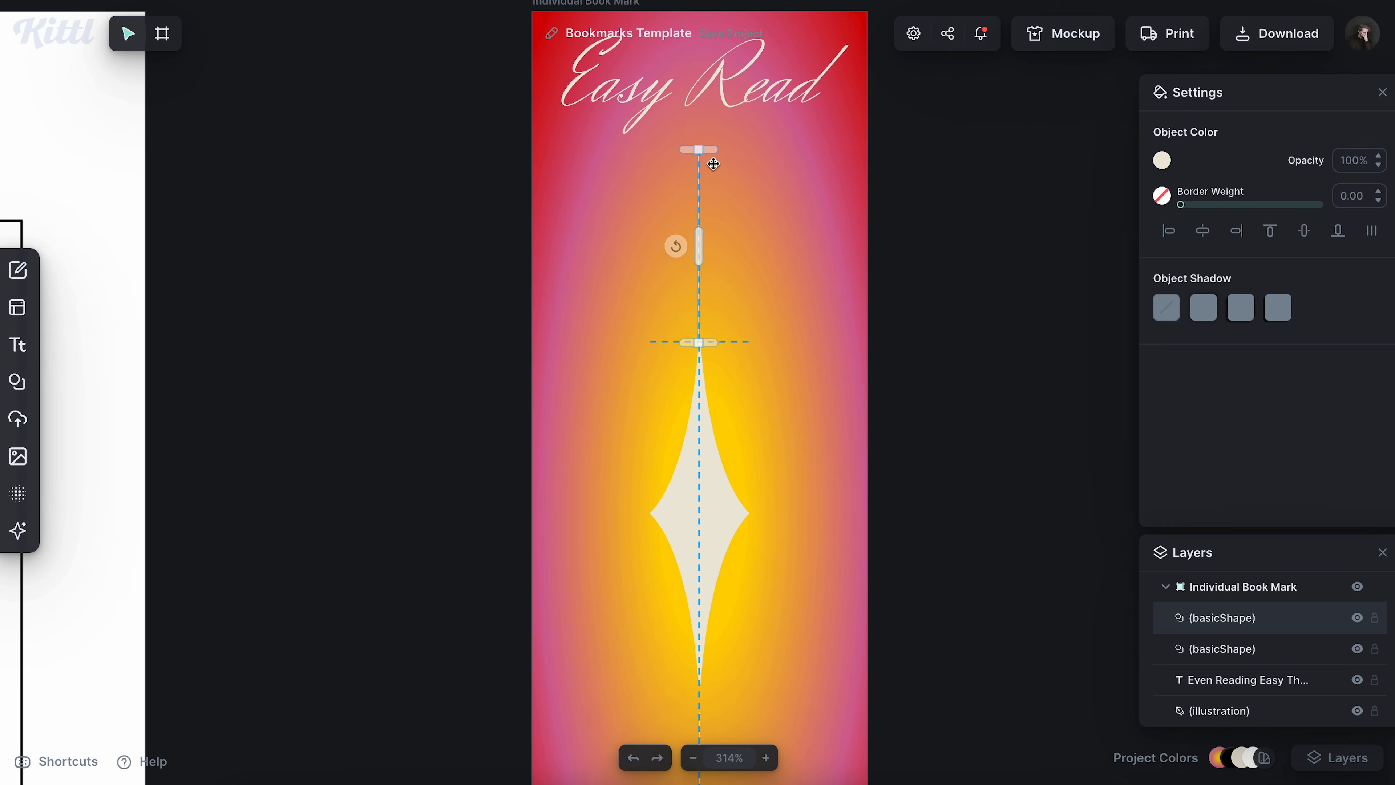
pyautogui.hotkey('shift', '1')
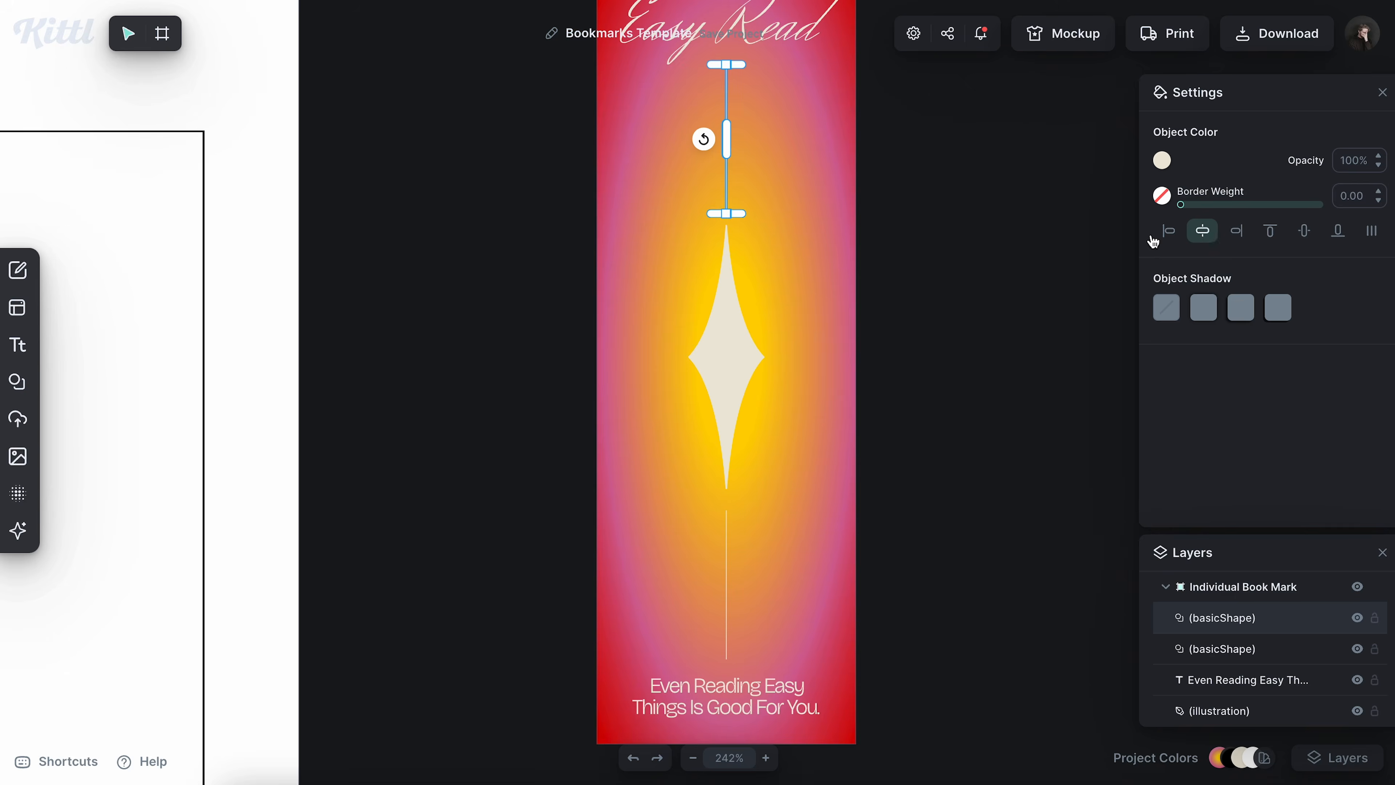
pyautogui.click(1038, 246)
# - Move the lower vertical line closer to the star so its gap matches the one above the star
pyautogui.scroll(3, 720, 514)
pyautogui.scroll(5, 720, 515)
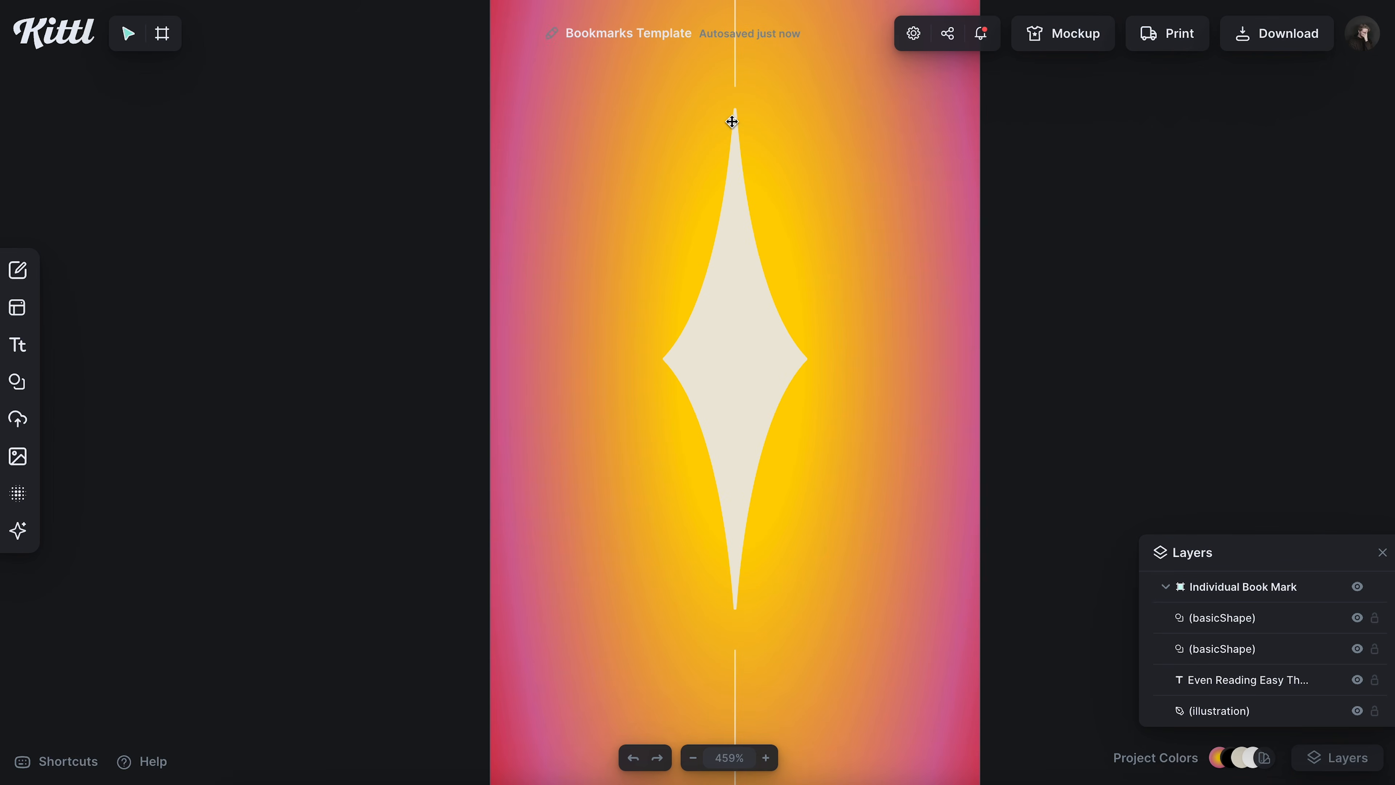
pyautogui.click(735, 664)
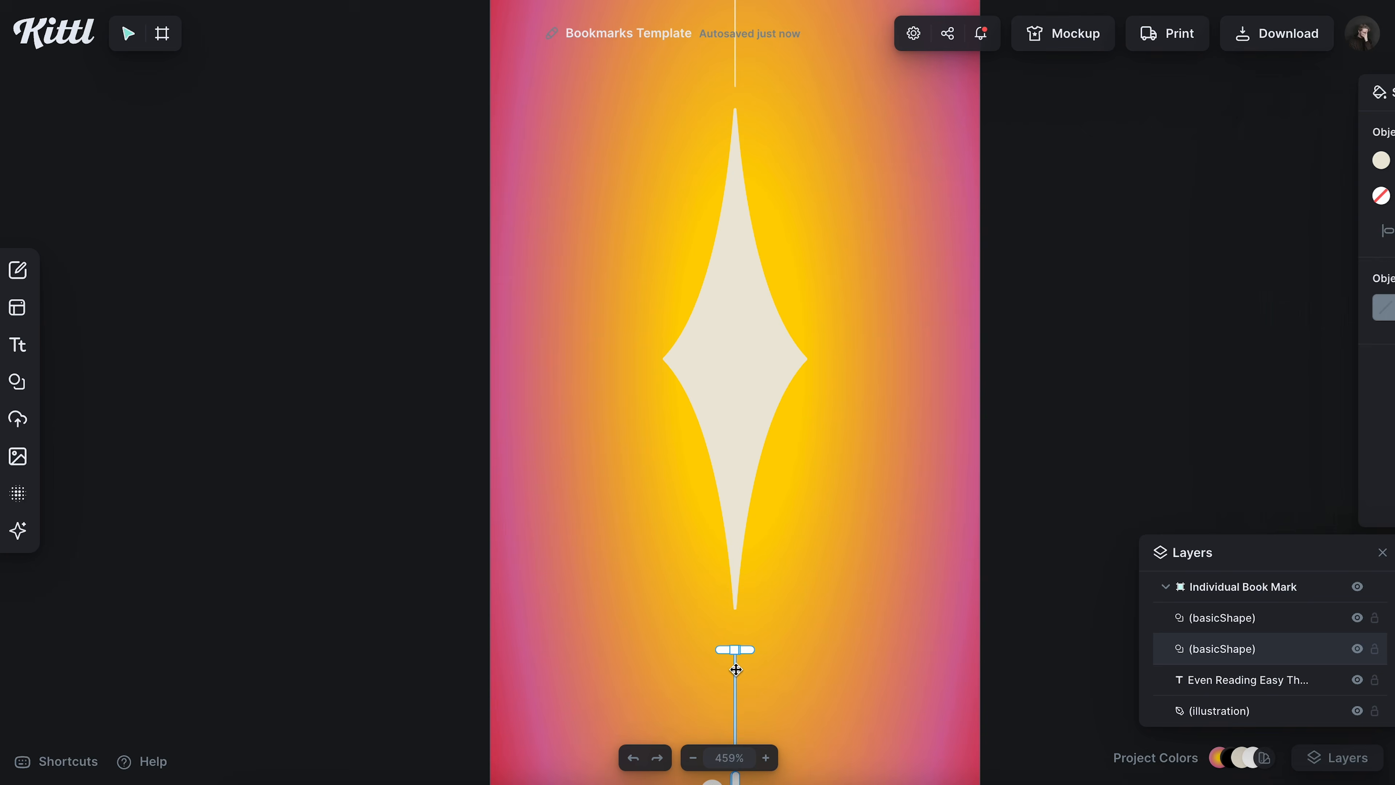
pyautogui.moveTo(736, 662); pyautogui.dragTo(736, 657)
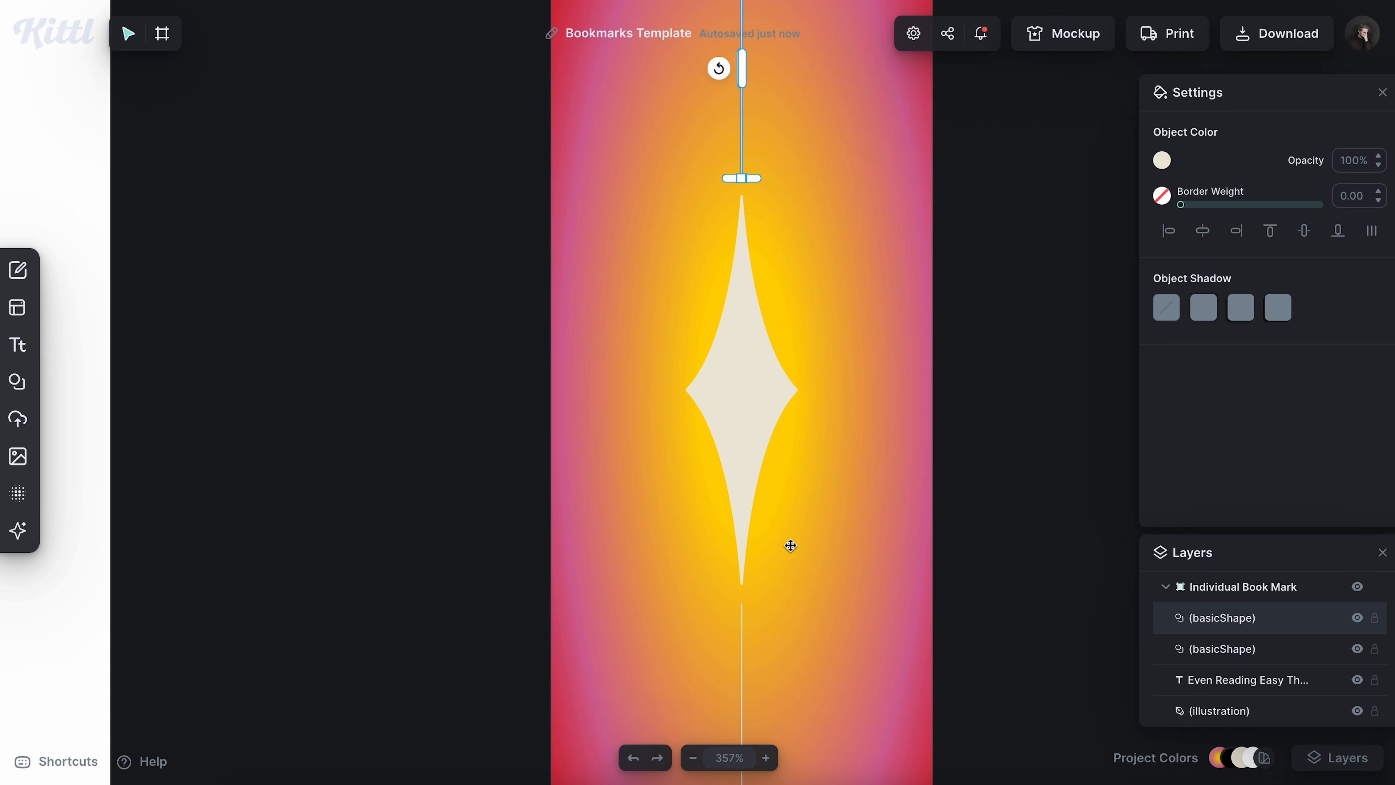
# - Group the two vertical lines above and below the star
pyautogui.keyDown('shift'); pyautogui.click(742, 622); pyautogui.keyUp('shift')
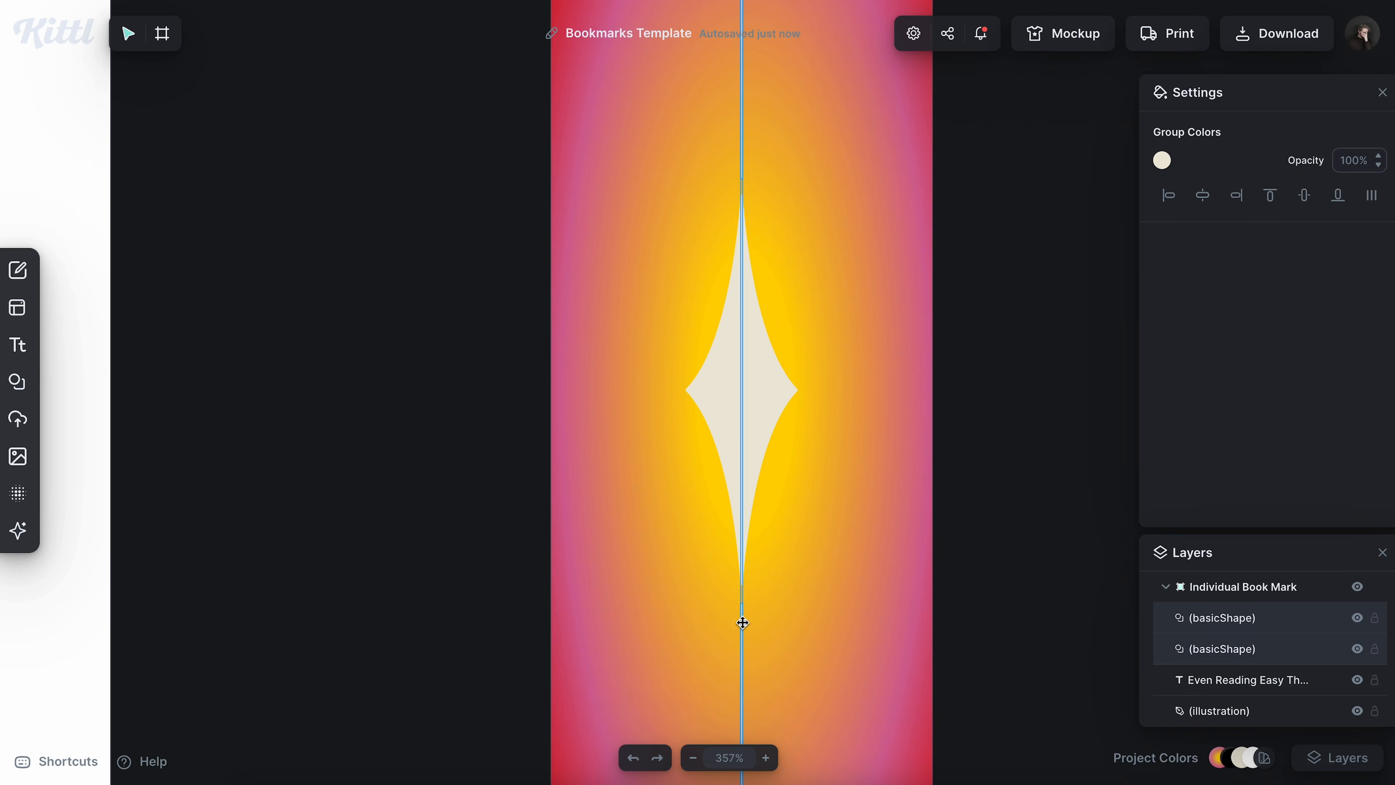
pyautogui.hotkey('ctrl', 'g')
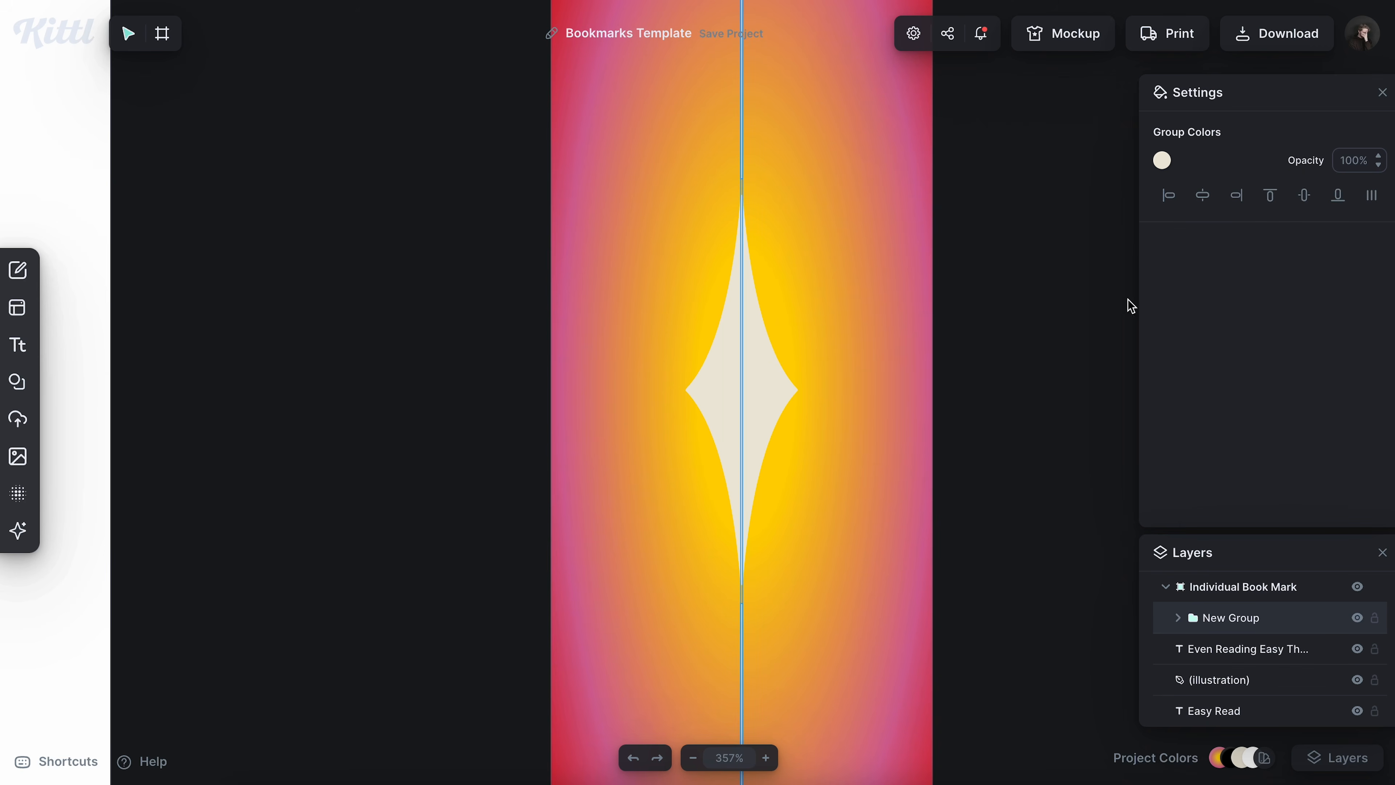
pyautogui.click(984, 342)
pyautogui.scroll(-5, 772, 439)
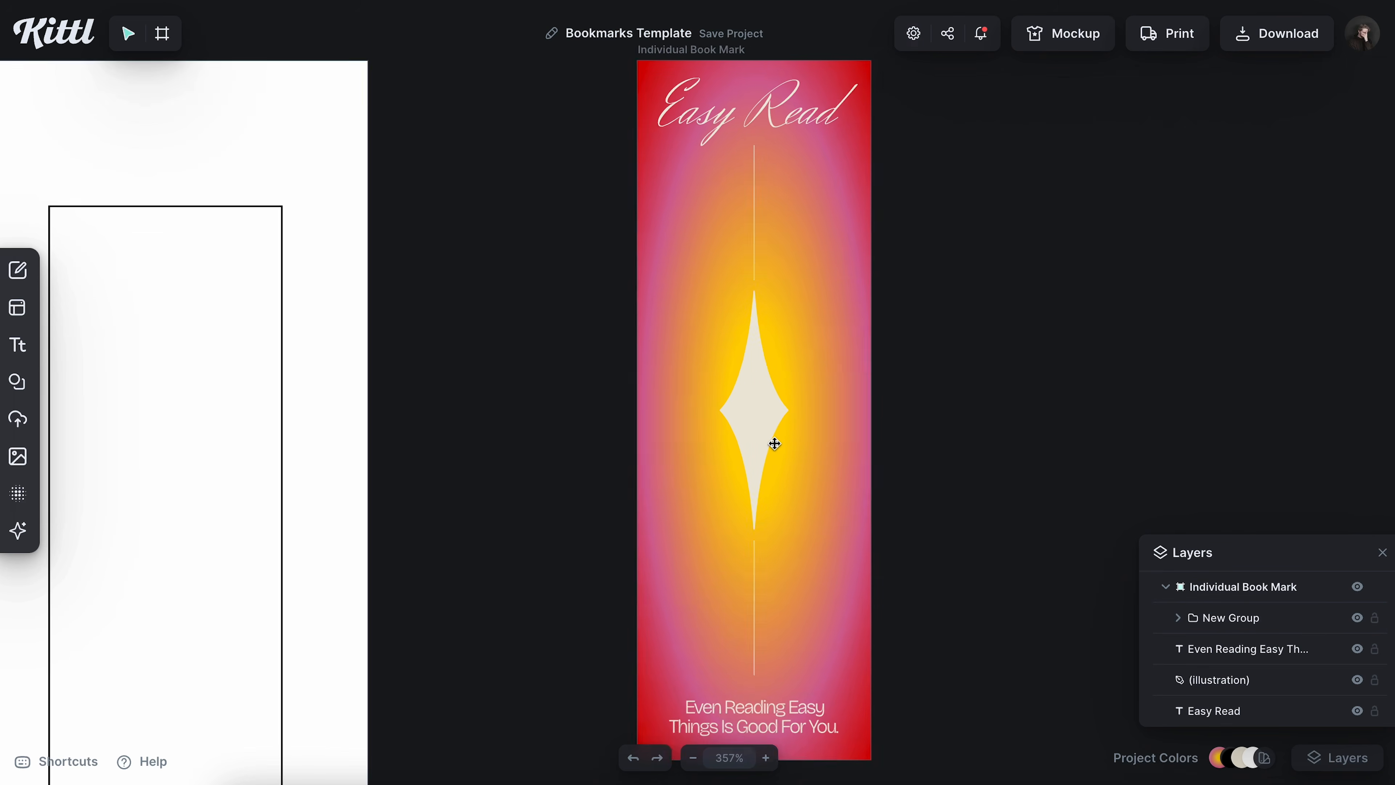
# - Rename the Individual Book Mark artboard to "Bookmark 1" and duplicate it beside the original
pyautogui.scroll(-2, 871, 392)
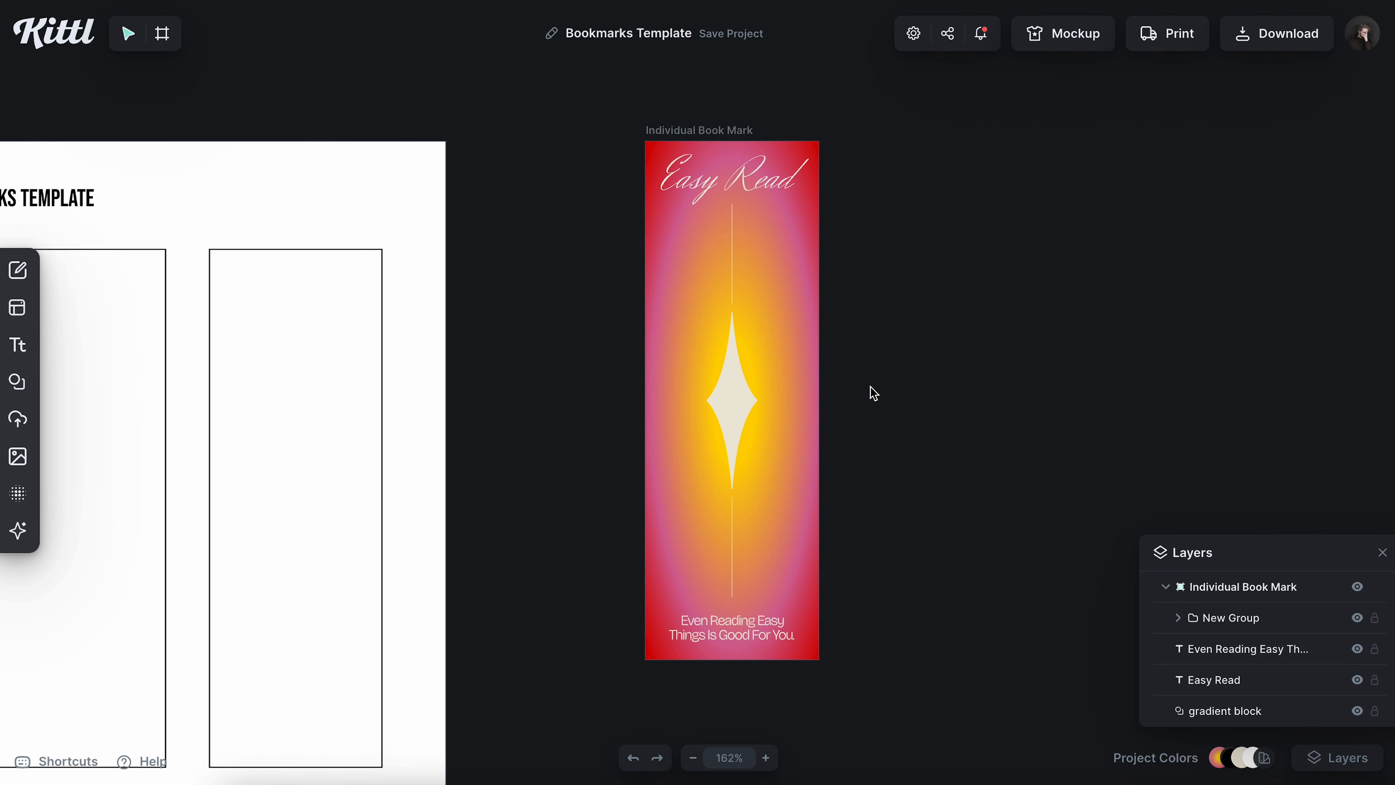
pyautogui.hscroll(1, 871, 392)
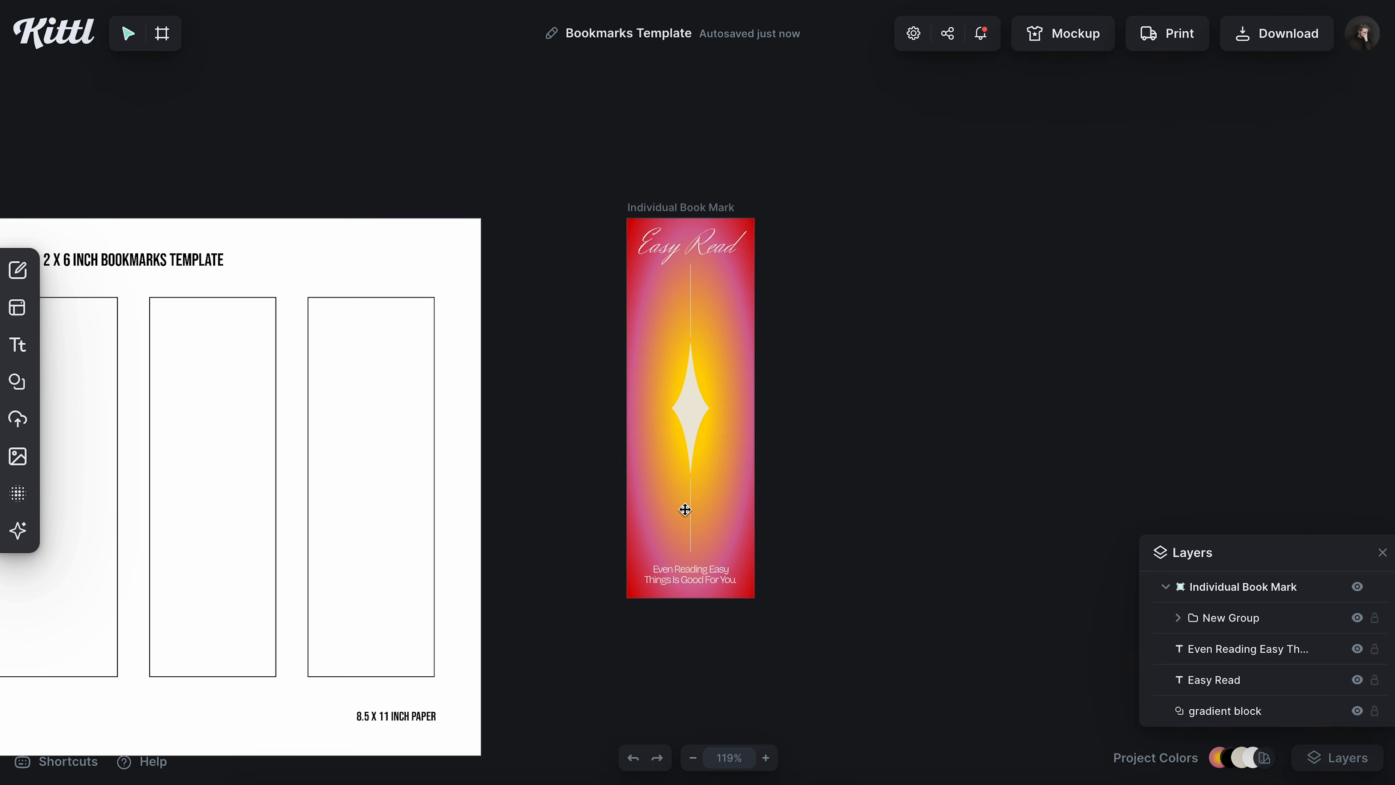
pyautogui.scroll(3, 681, 415)
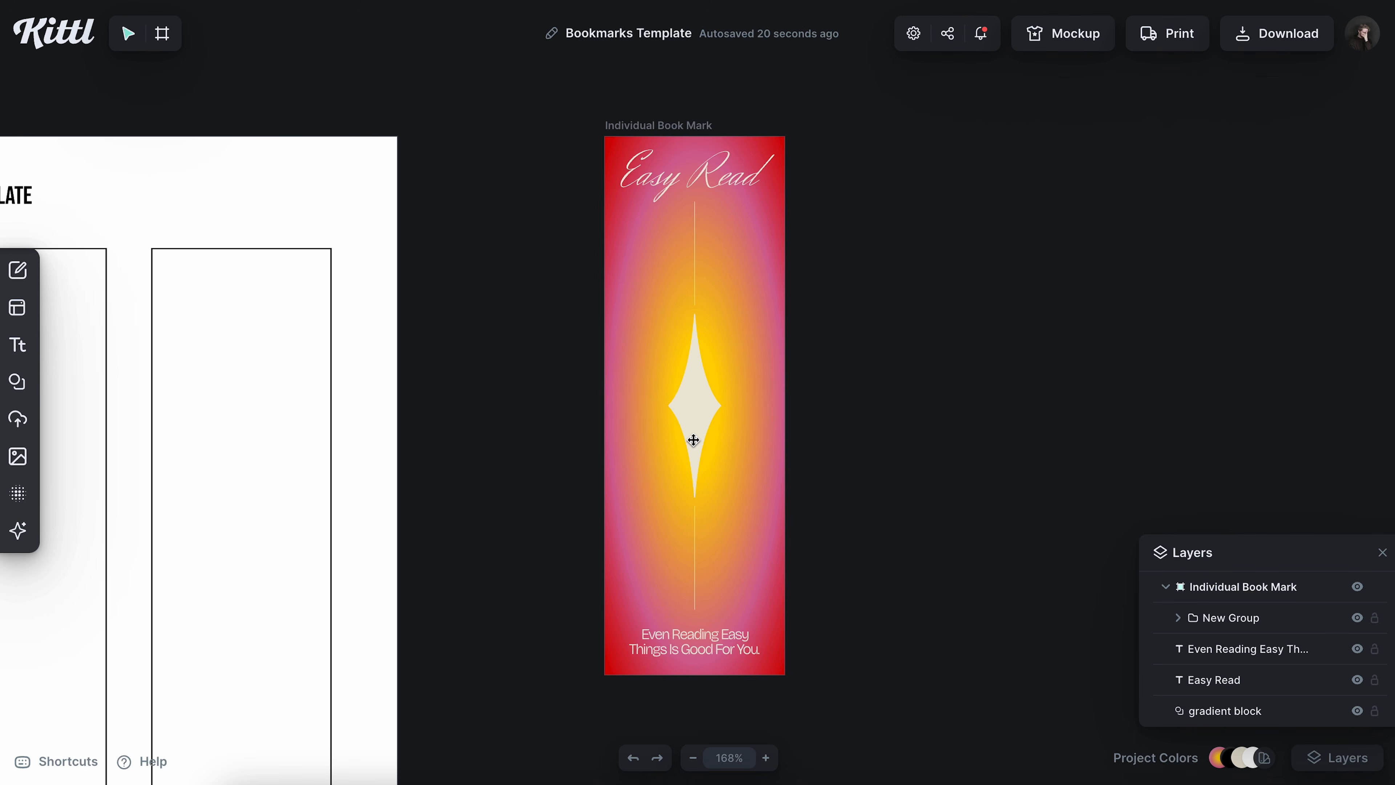
pyautogui.doubleClick(657, 125)
pyautogui.write('Bookmark')
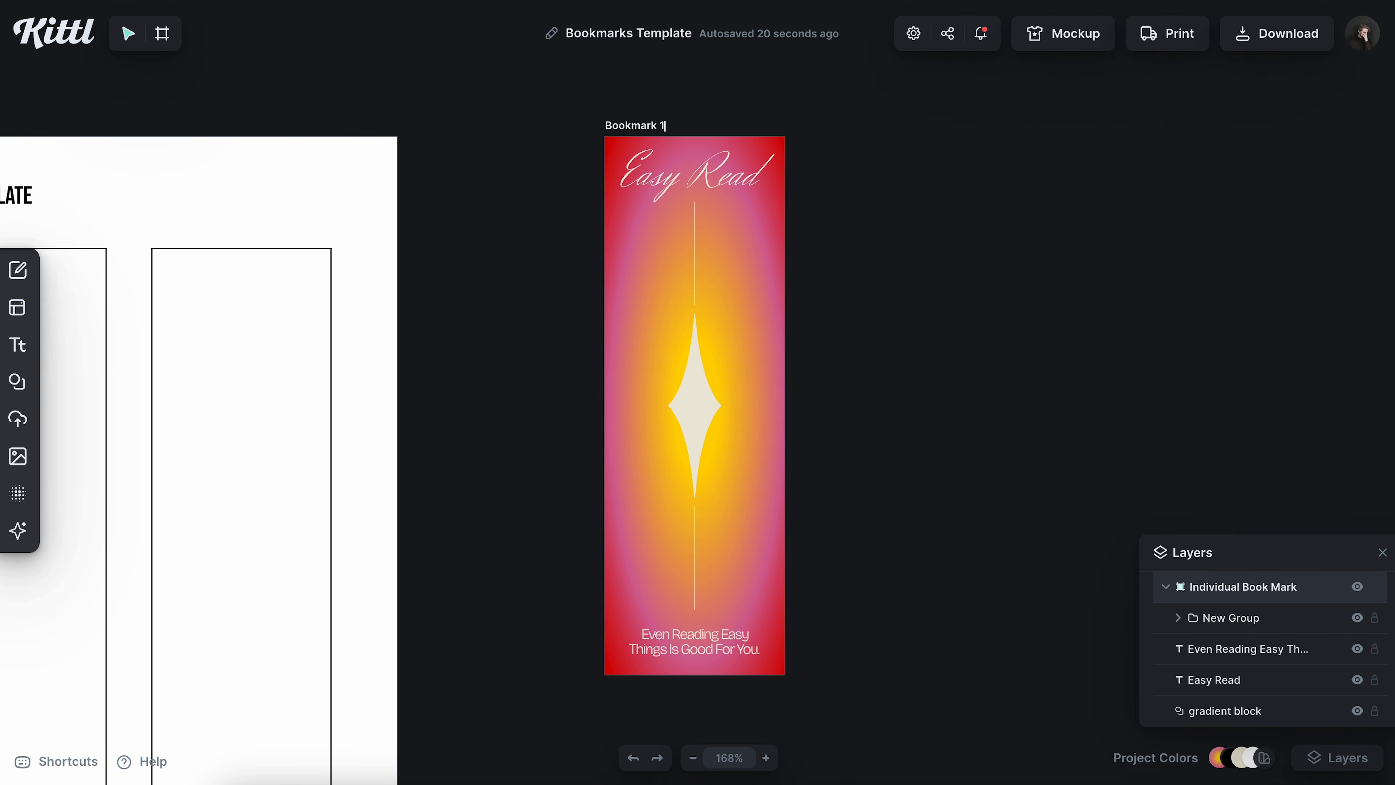
pyautogui.write(' 1')
pyautogui.press('Return')
pyautogui.hotkey('ctrl', 'd')
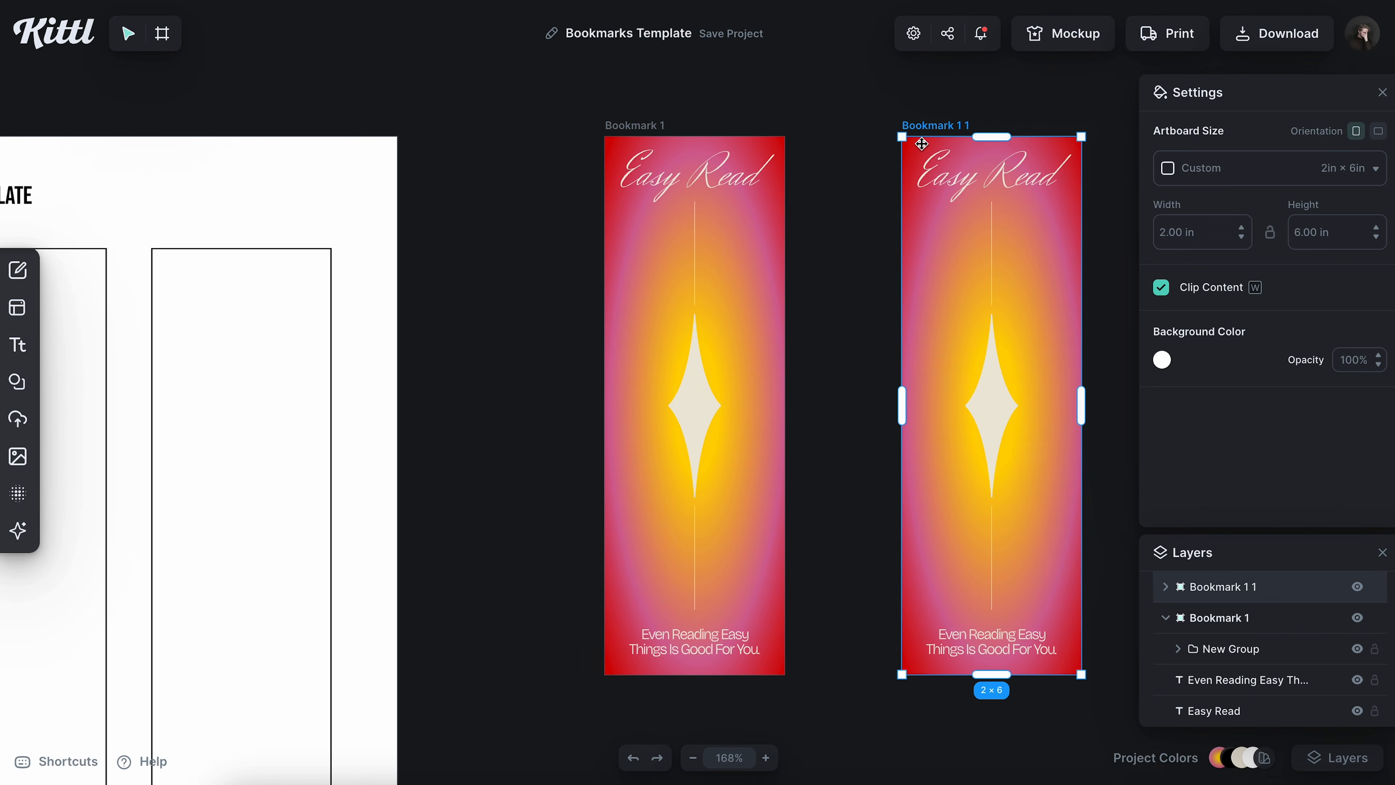
# - Delete all the design elements from the duplicated artboard and rename it "Bookmark 2"
pyautogui.moveTo(879, 107); pyautogui.dragTo(1110, 677)
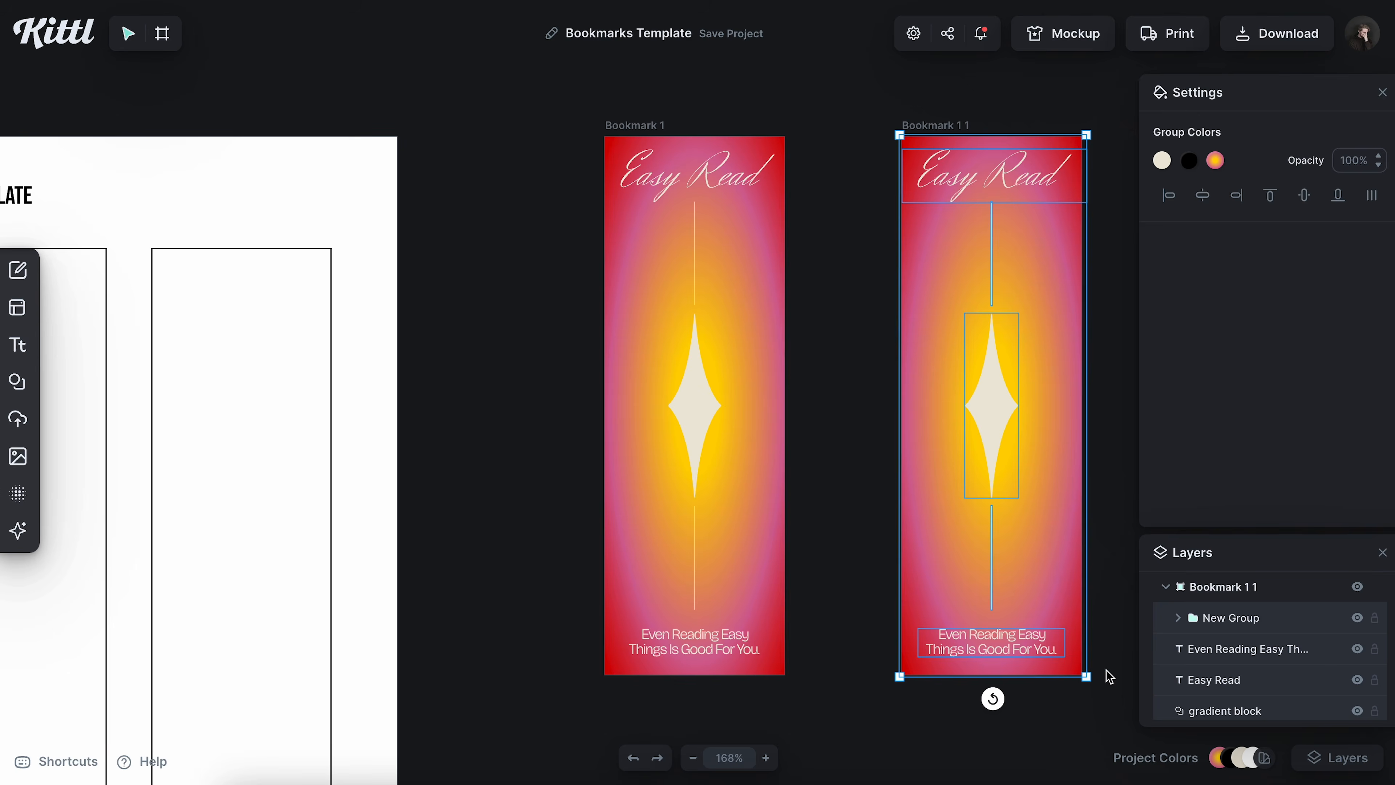
pyautogui.press('Delete')
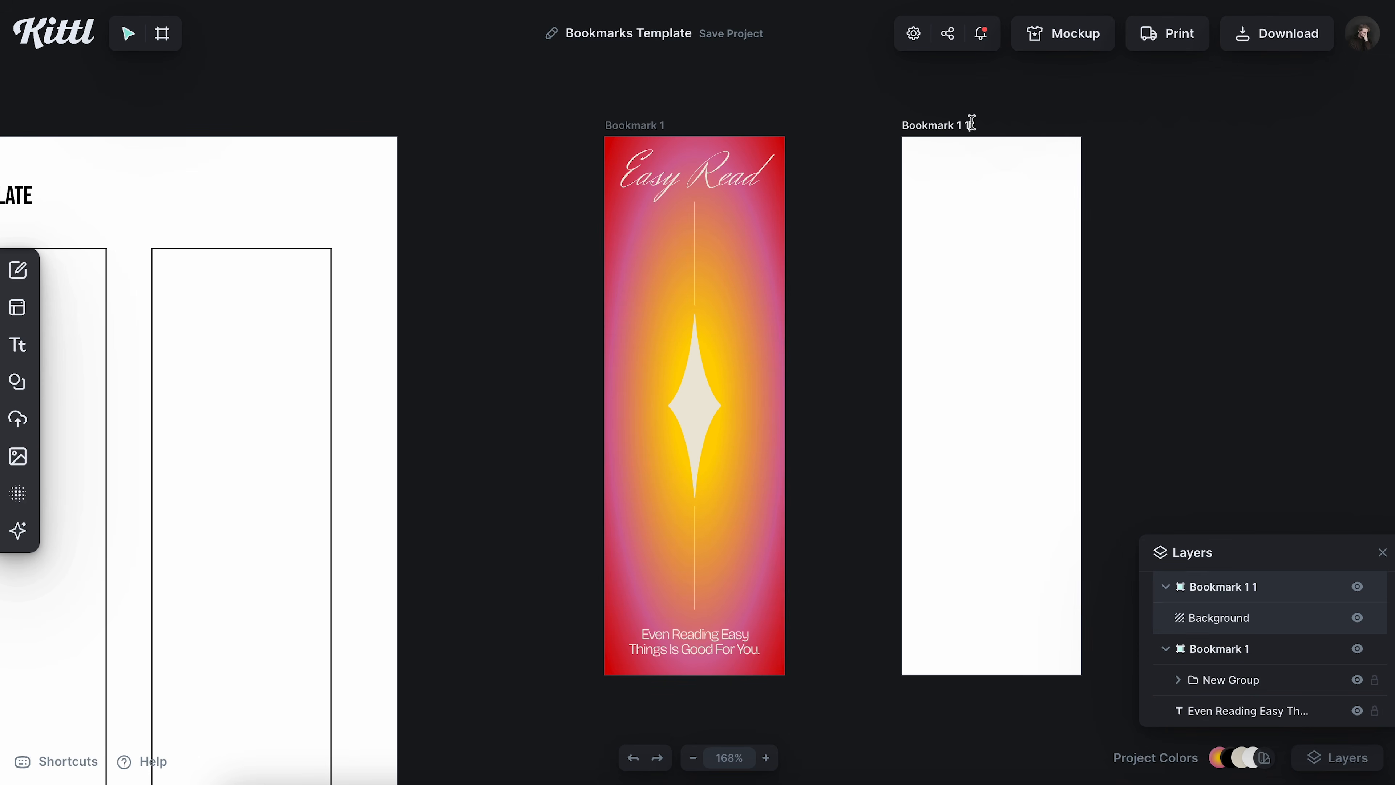
pyautogui.press('Return')
# - Set the Bookmark 2 artboard's background to the cream document color eee9da
pyautogui.hscroll(4, 788, 280)
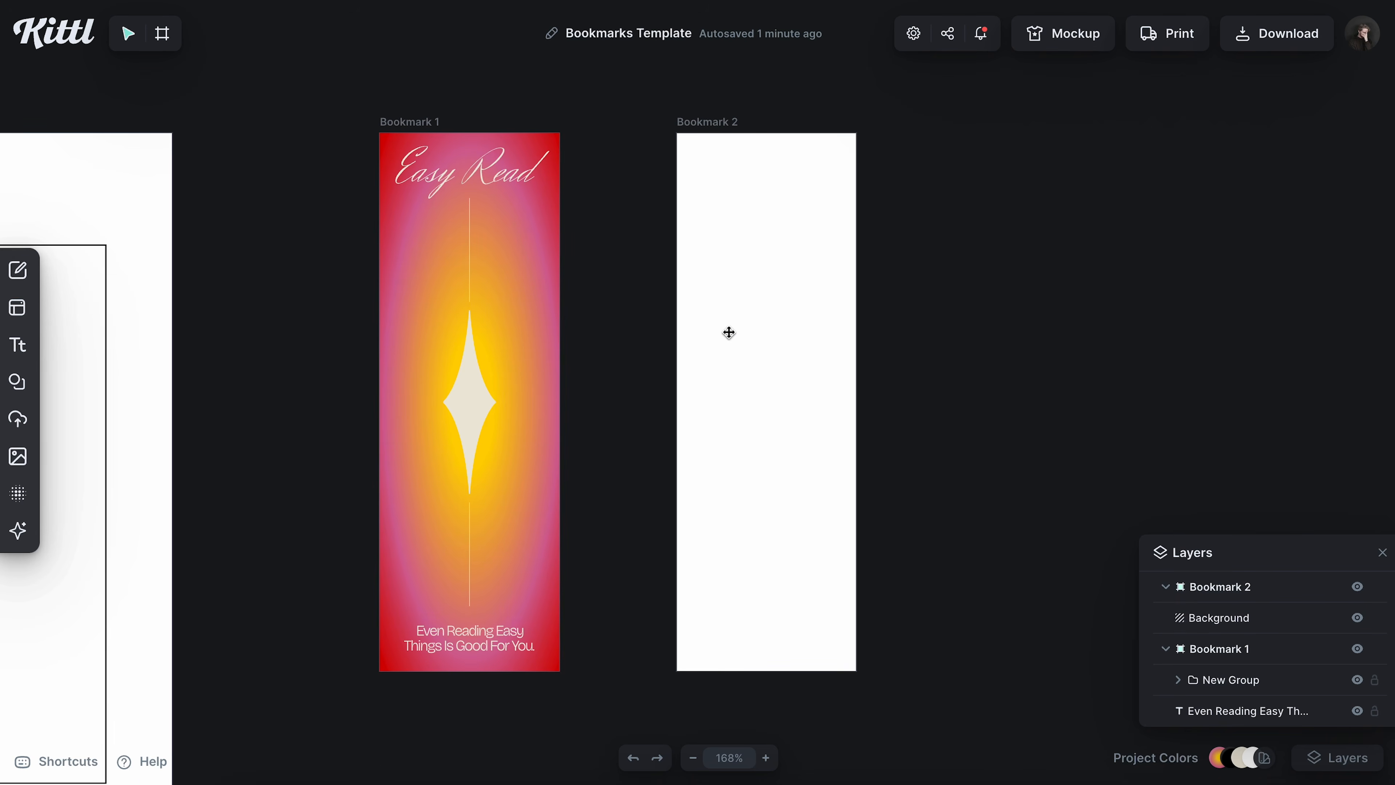
pyautogui.hscroll(1, 769, 352)
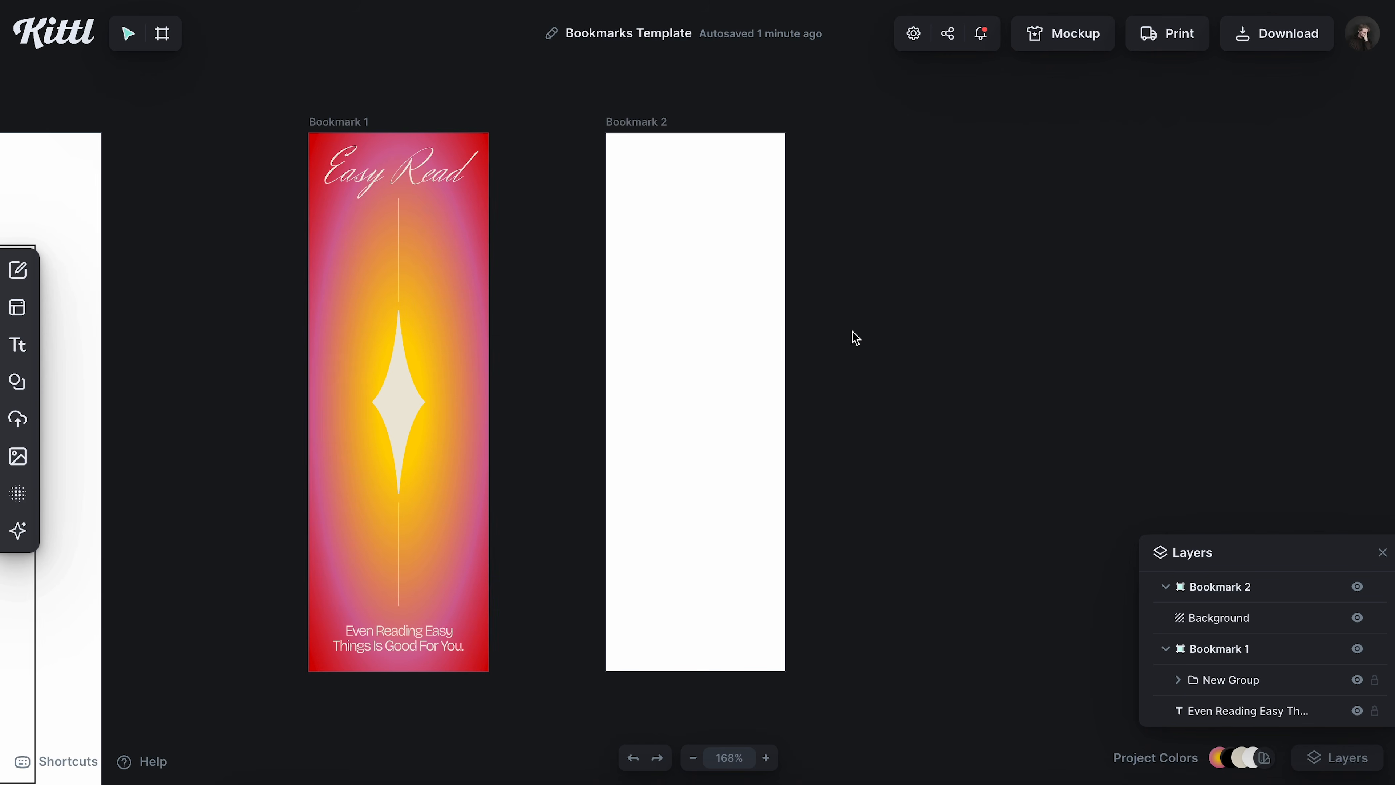
pyautogui.hscroll(-1, 713, 334)
pyautogui.scroll(1, 714, 332)
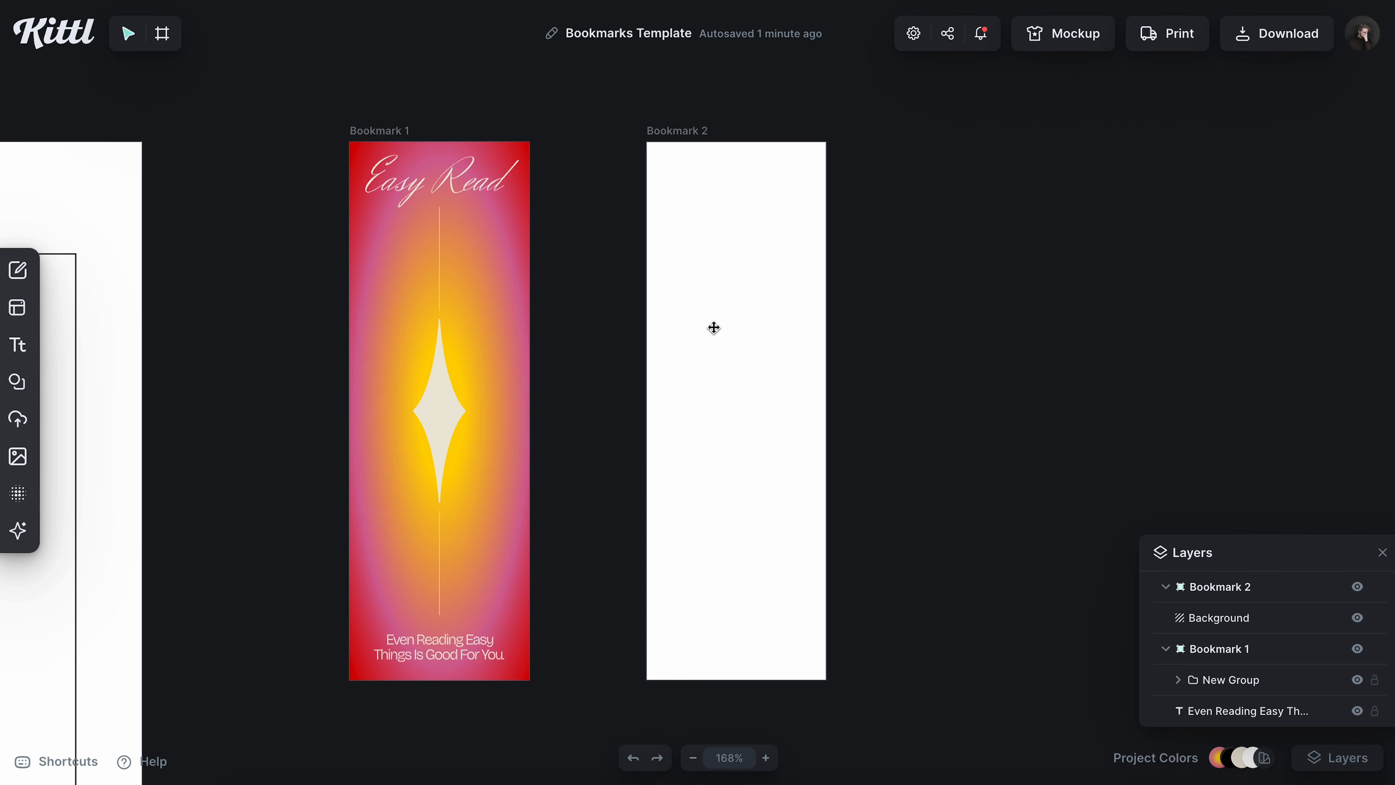
pyautogui.scroll(1, 717, 324)
pyautogui.hscroll(-1, 717, 325)
pyautogui.scroll(-1, 716, 326)
pyautogui.hscroll(1, 716, 326)
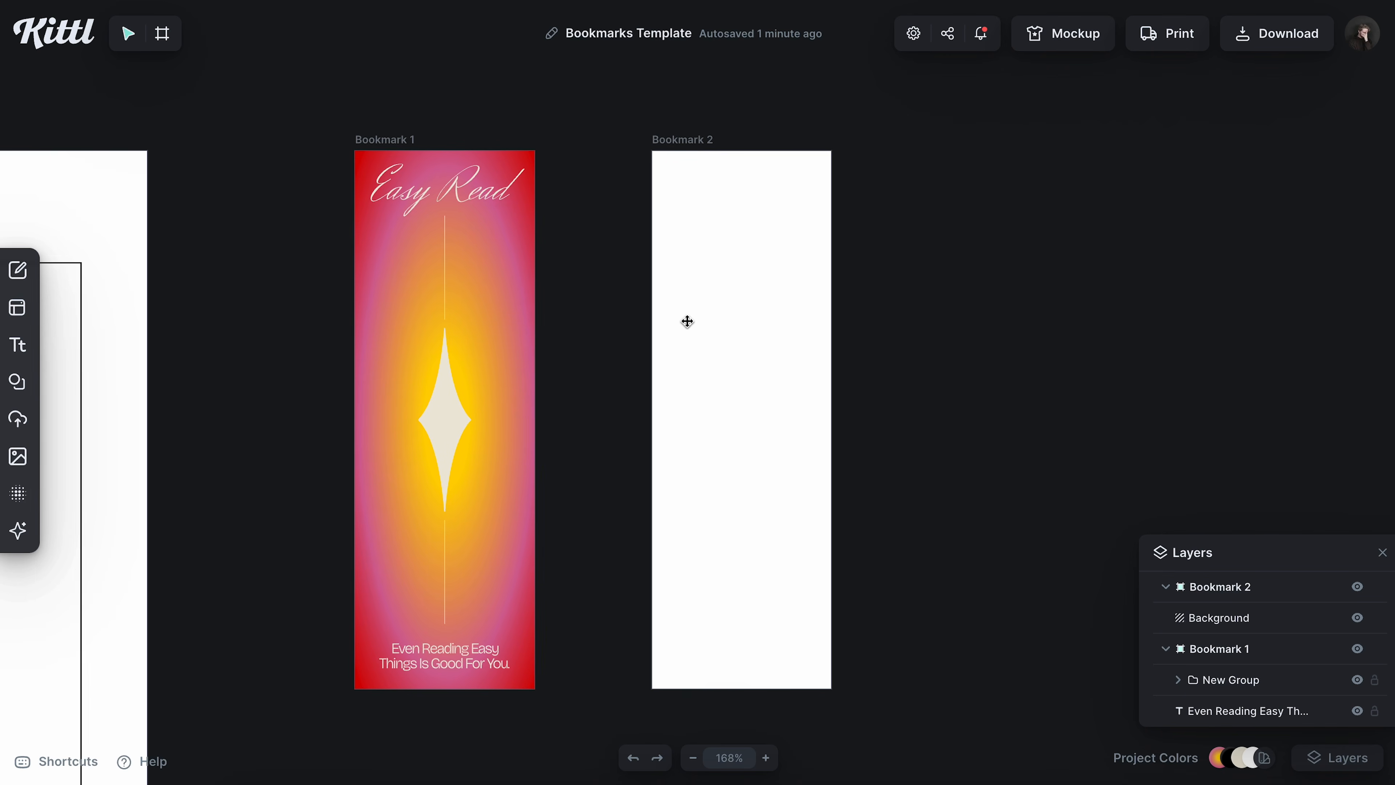
pyautogui.click(684, 140)
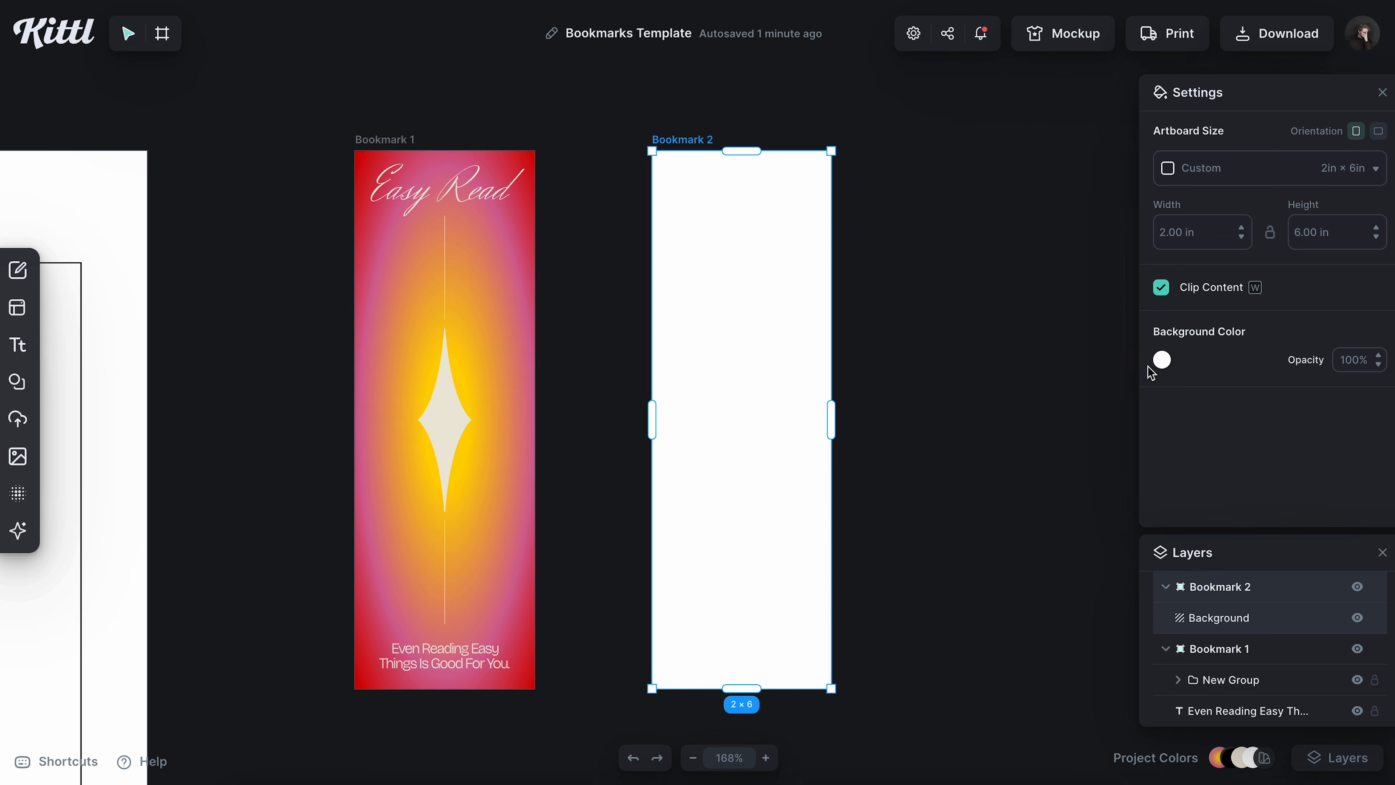
pyautogui.click(1161, 360)
pyautogui.click(1109, 759)
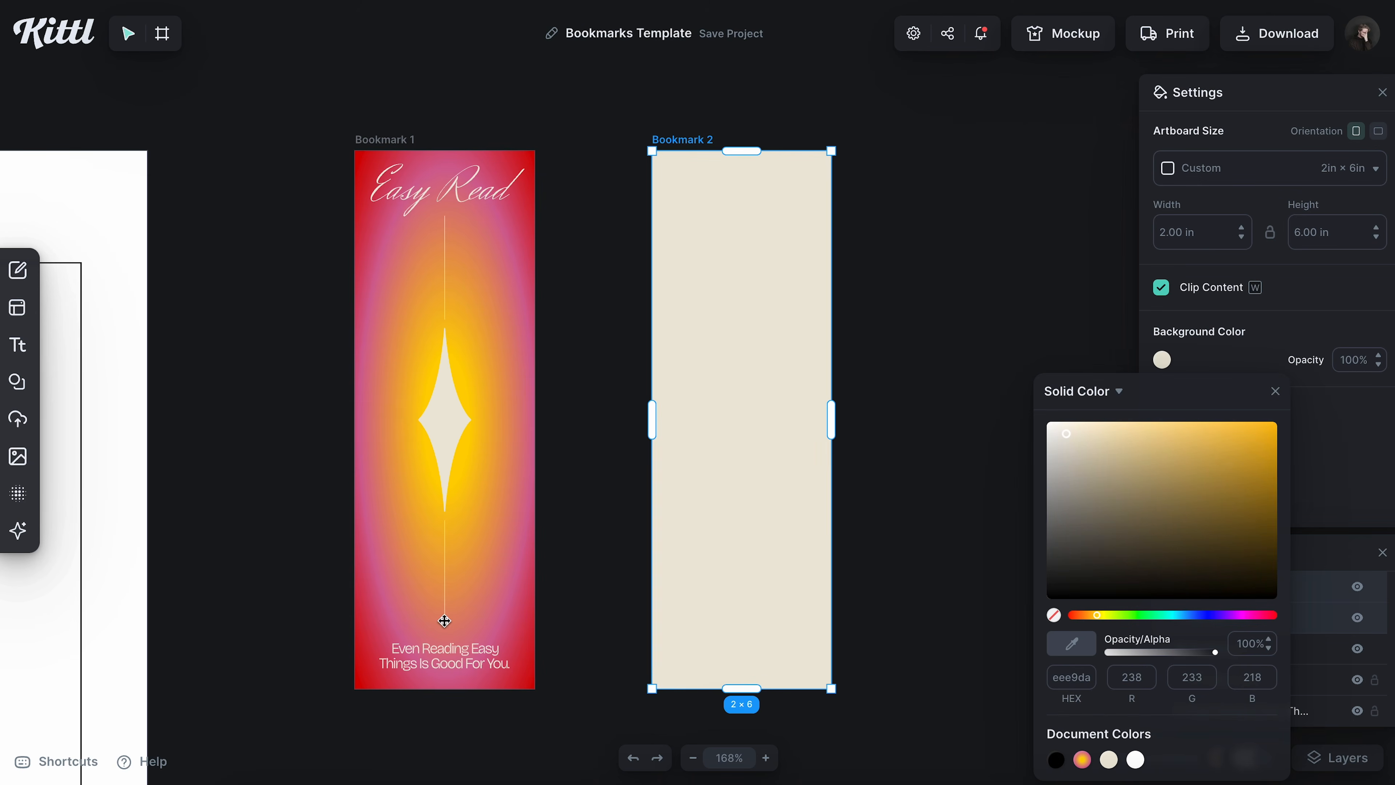
pyautogui.click(1274, 390)
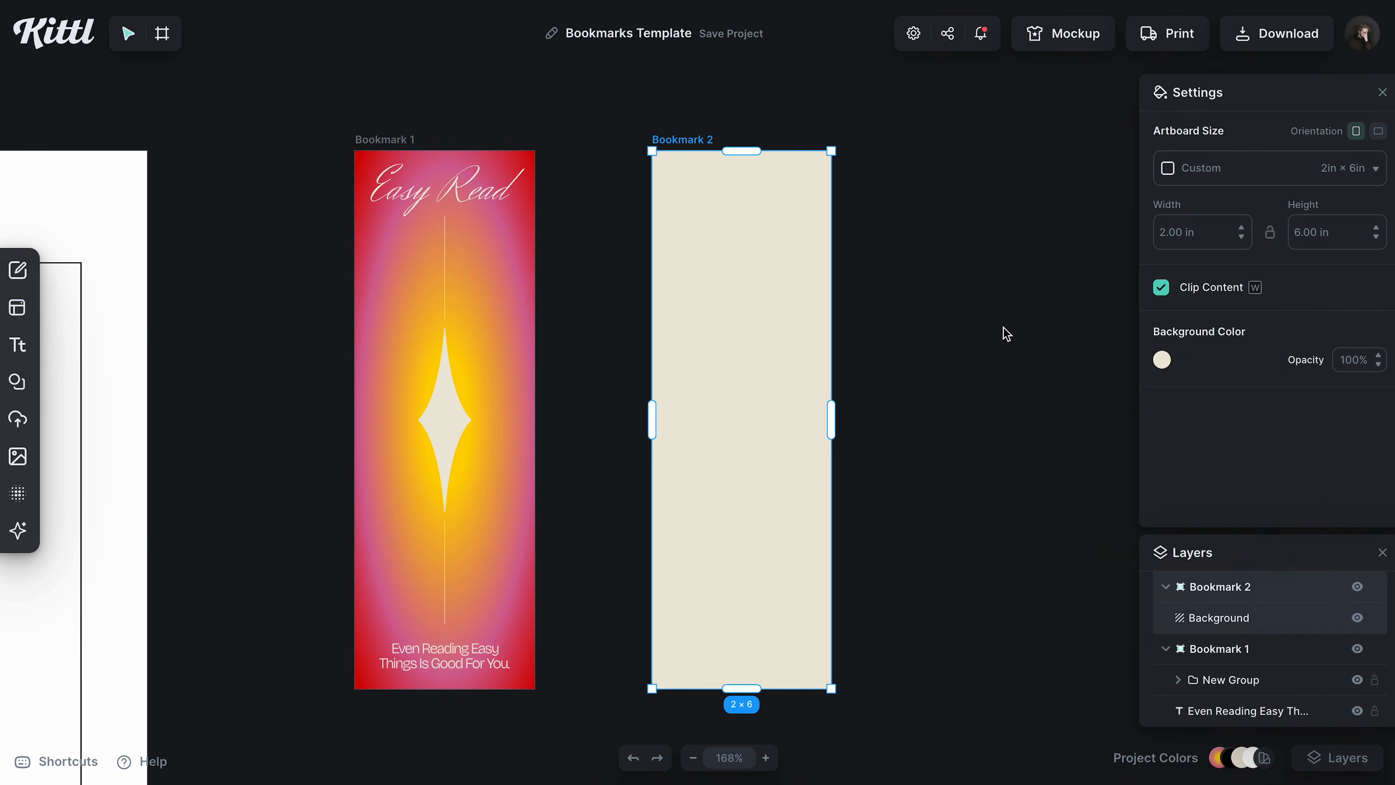
pyautogui.click(953, 310)
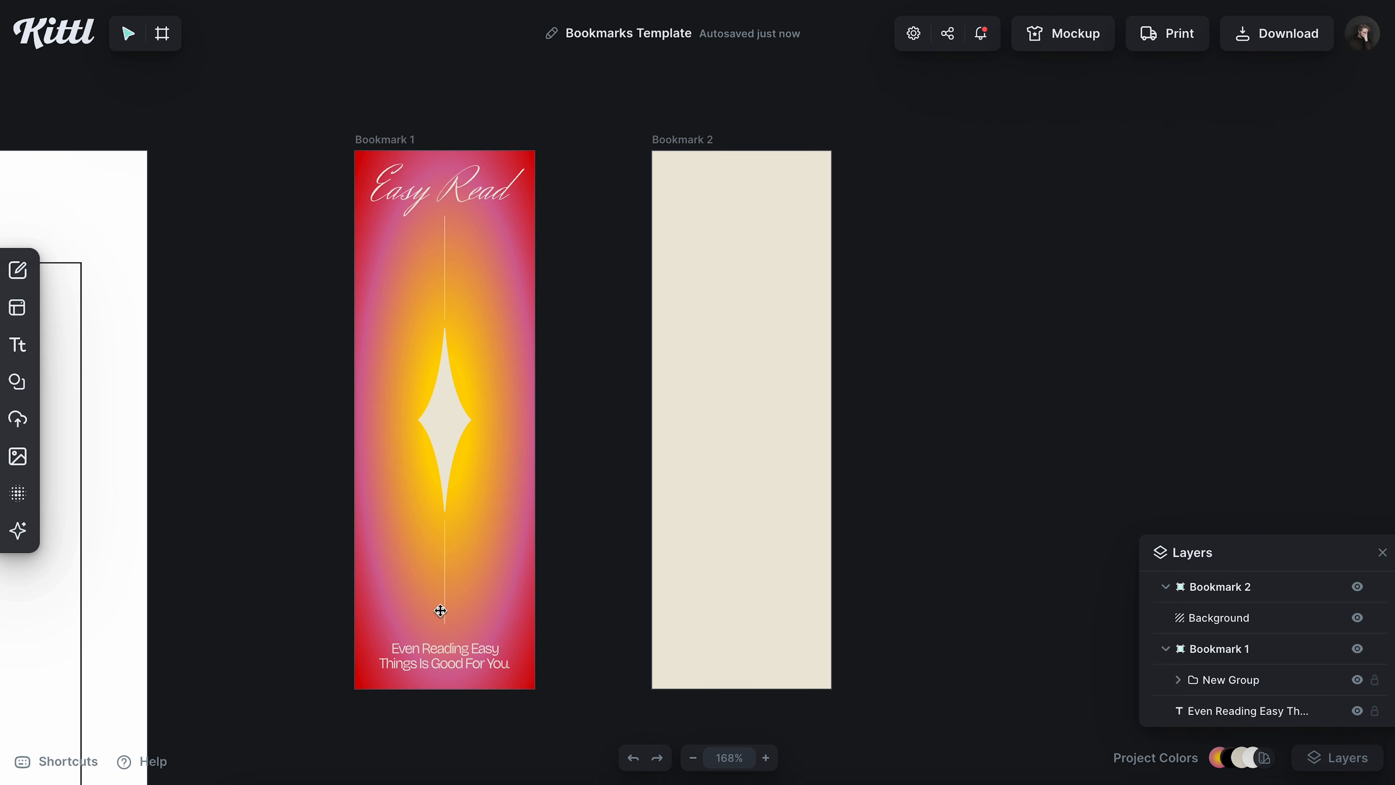
# - Copy the tagline text from Bookmark 1 onto Bookmark 2 and color it black
pyautogui.moveTo(460, 654); pyautogui.dragTo(769, 481)
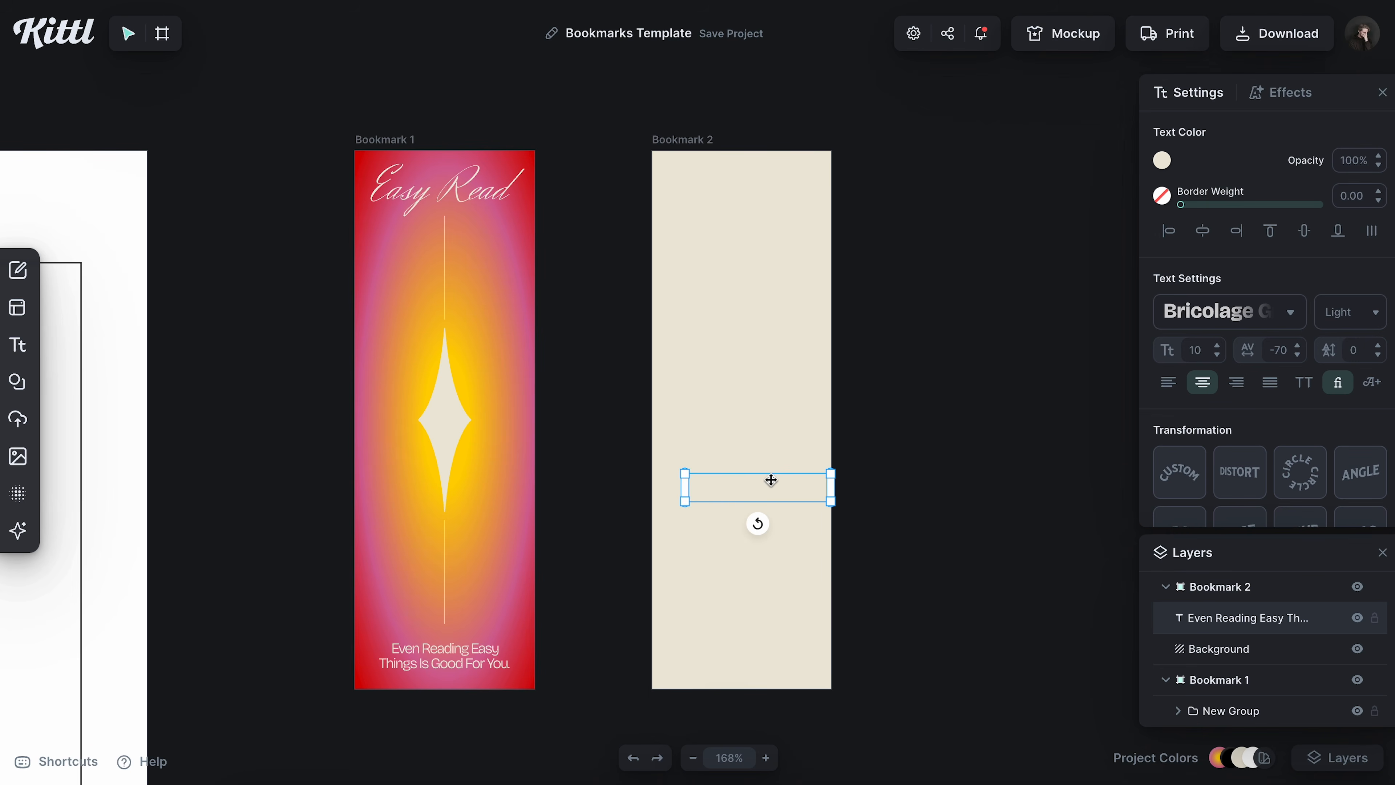
pyautogui.click(1161, 161)
pyautogui.click(1054, 560)
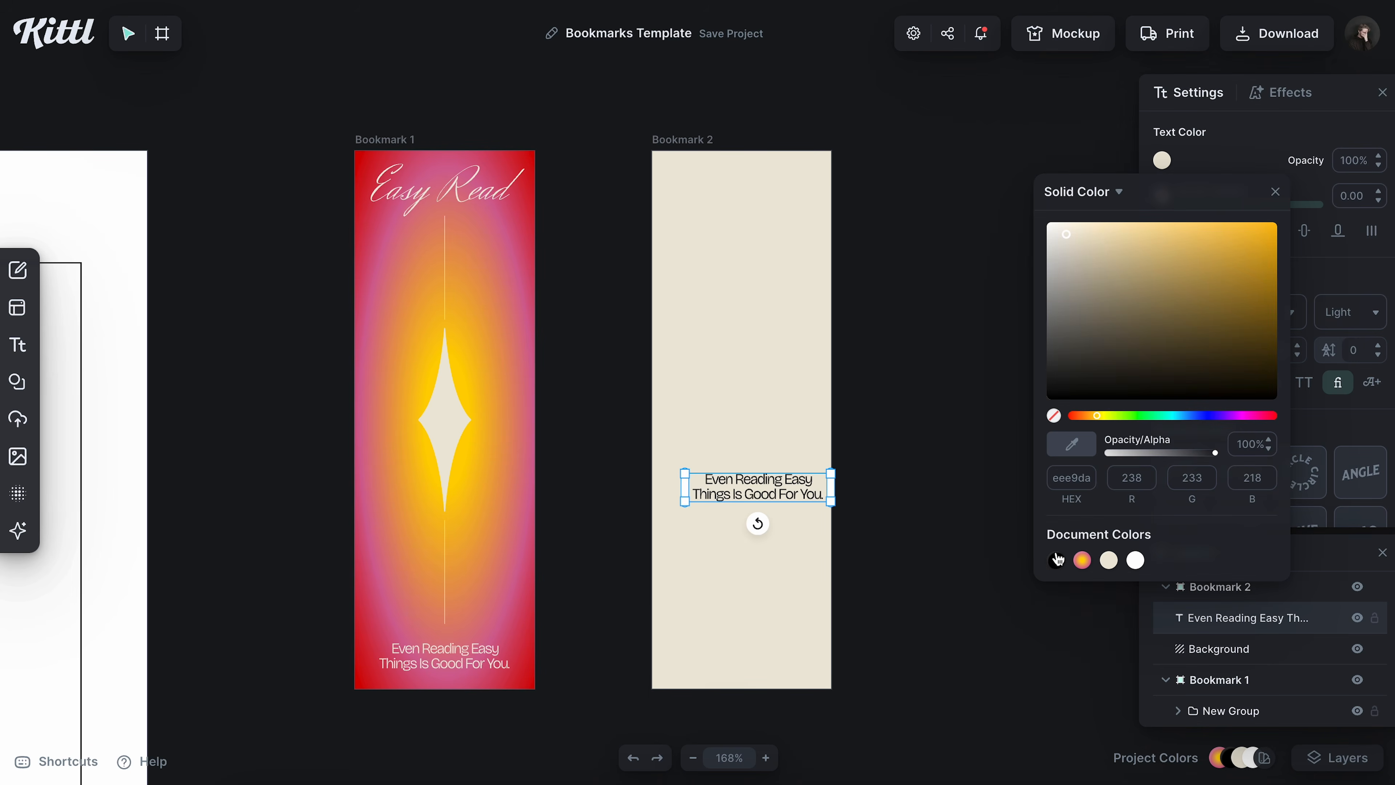
pyautogui.click(1274, 192)
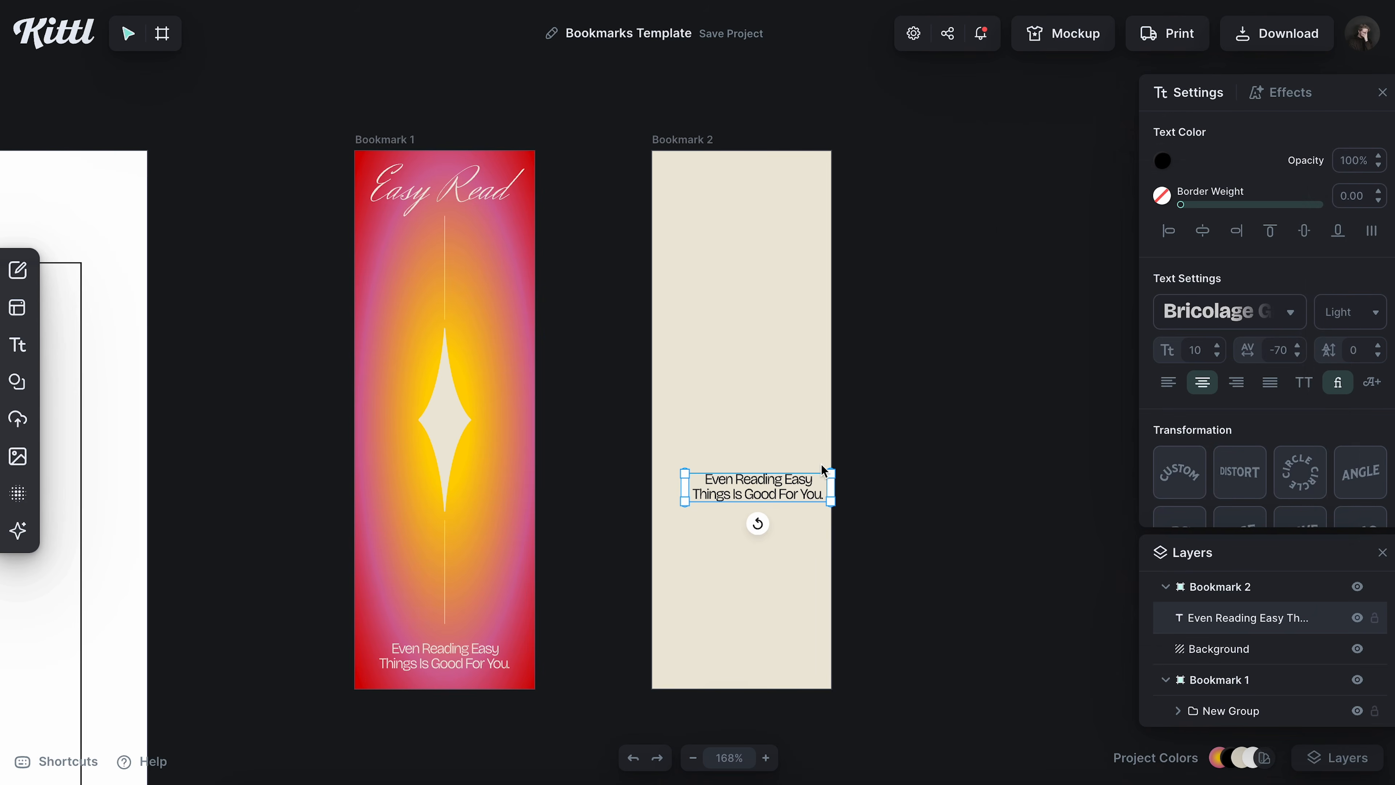
# - Move the copied text to the head of Bookmark 2, change it to "BOOKMARK", enlarge it to size 21 and center it horizontally
pyautogui.moveTo(799, 479); pyautogui.dragTo(782, 180)
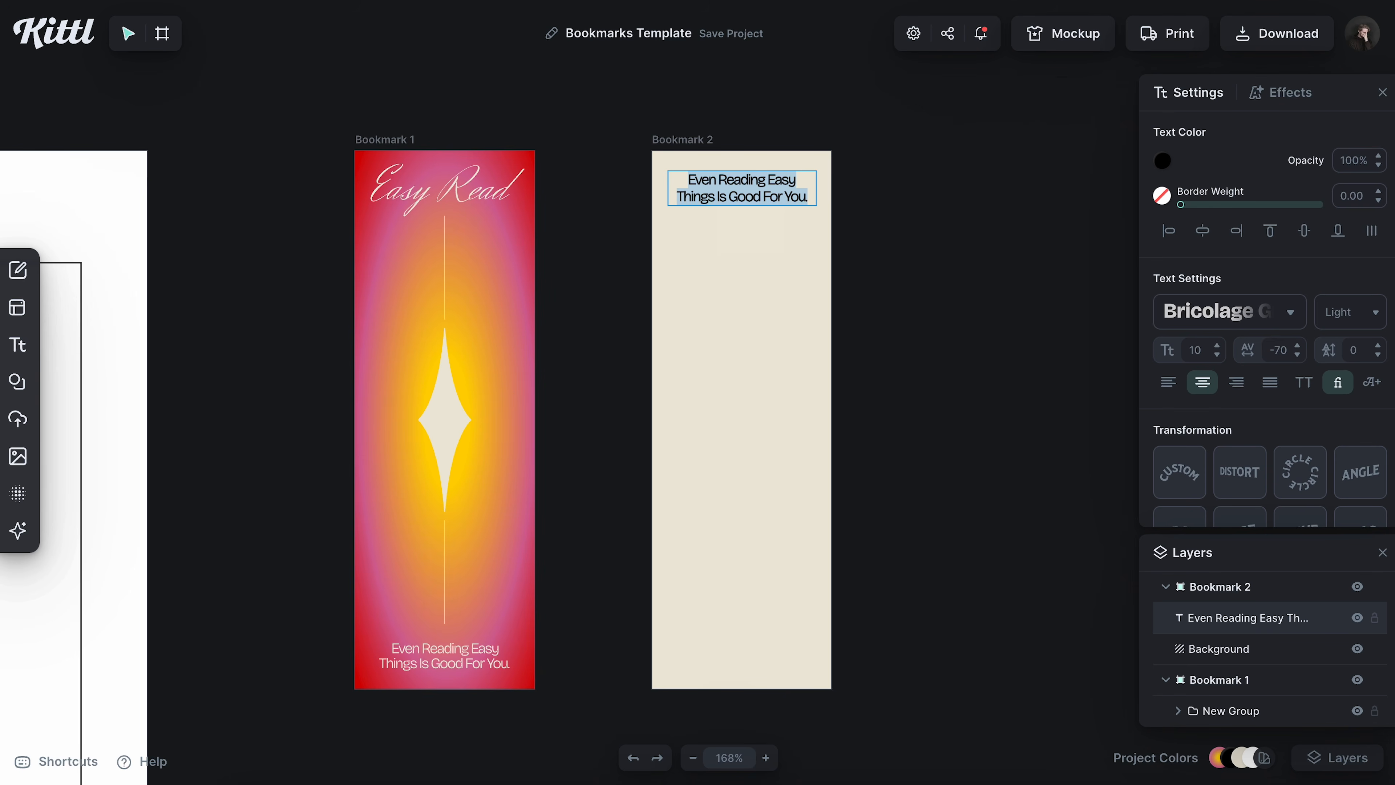
pyautogui.write('BOOKMARK')
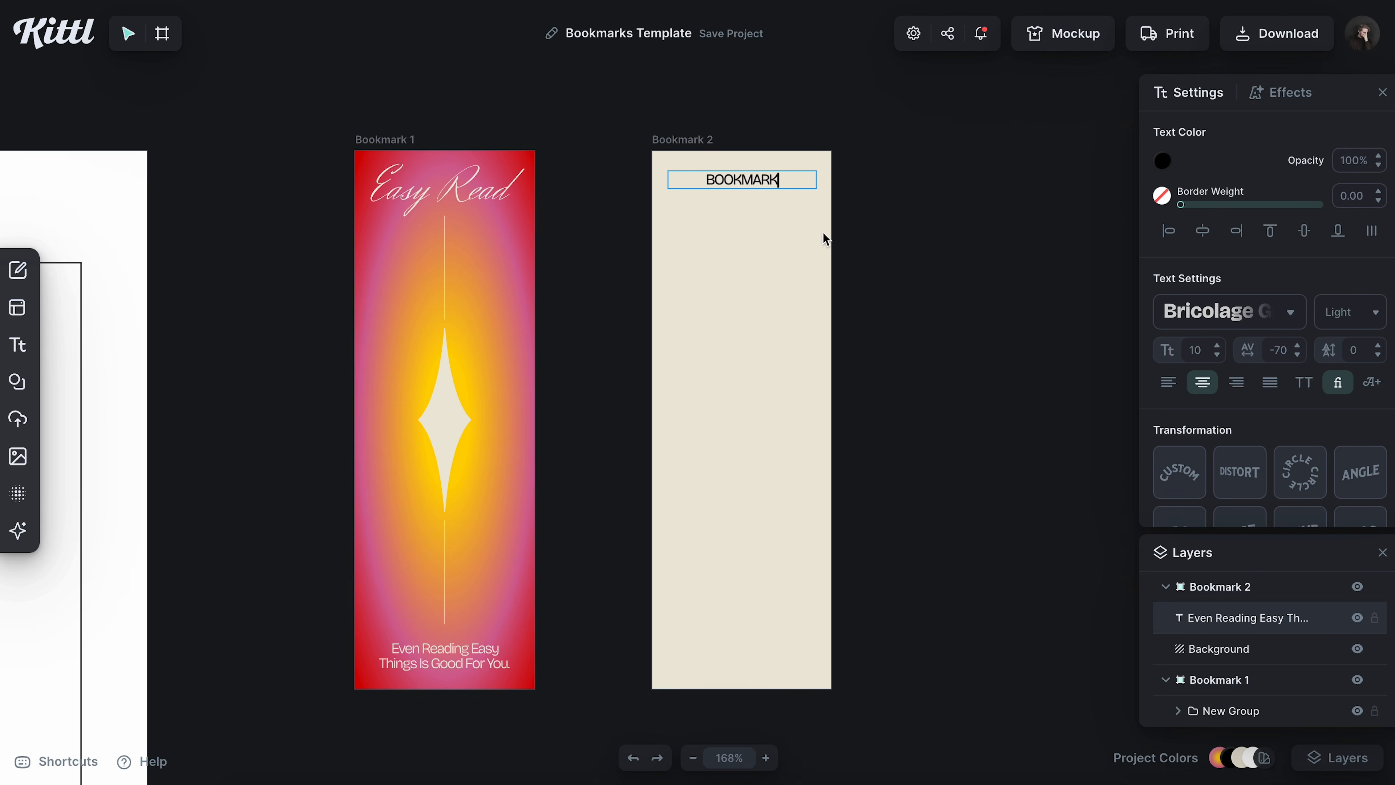
pyautogui.press('Escape')
pyautogui.keyDown('ctrl'); pyautogui.scroll(5, 811, 175); pyautogui.keyUp('ctrl')
pyautogui.moveTo(787, 181)
pyautogui.mouseDown()
pyautogui.moveTo(751, 180)
pyautogui.moveTo(787, 211)
pyautogui.moveTo(819, 214)
pyautogui.moveTo(800, 185)
pyautogui.mouseUp()
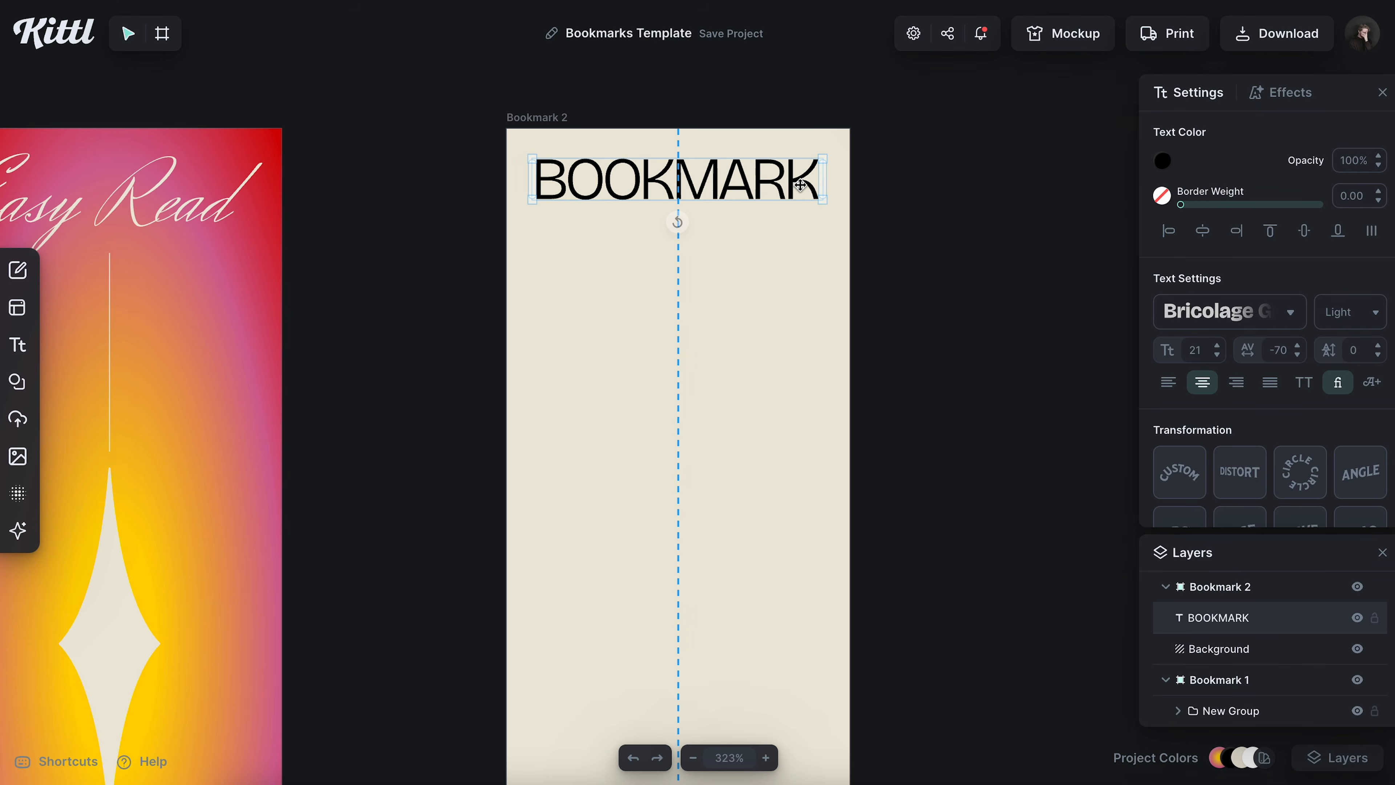
pyautogui.click(879, 220)
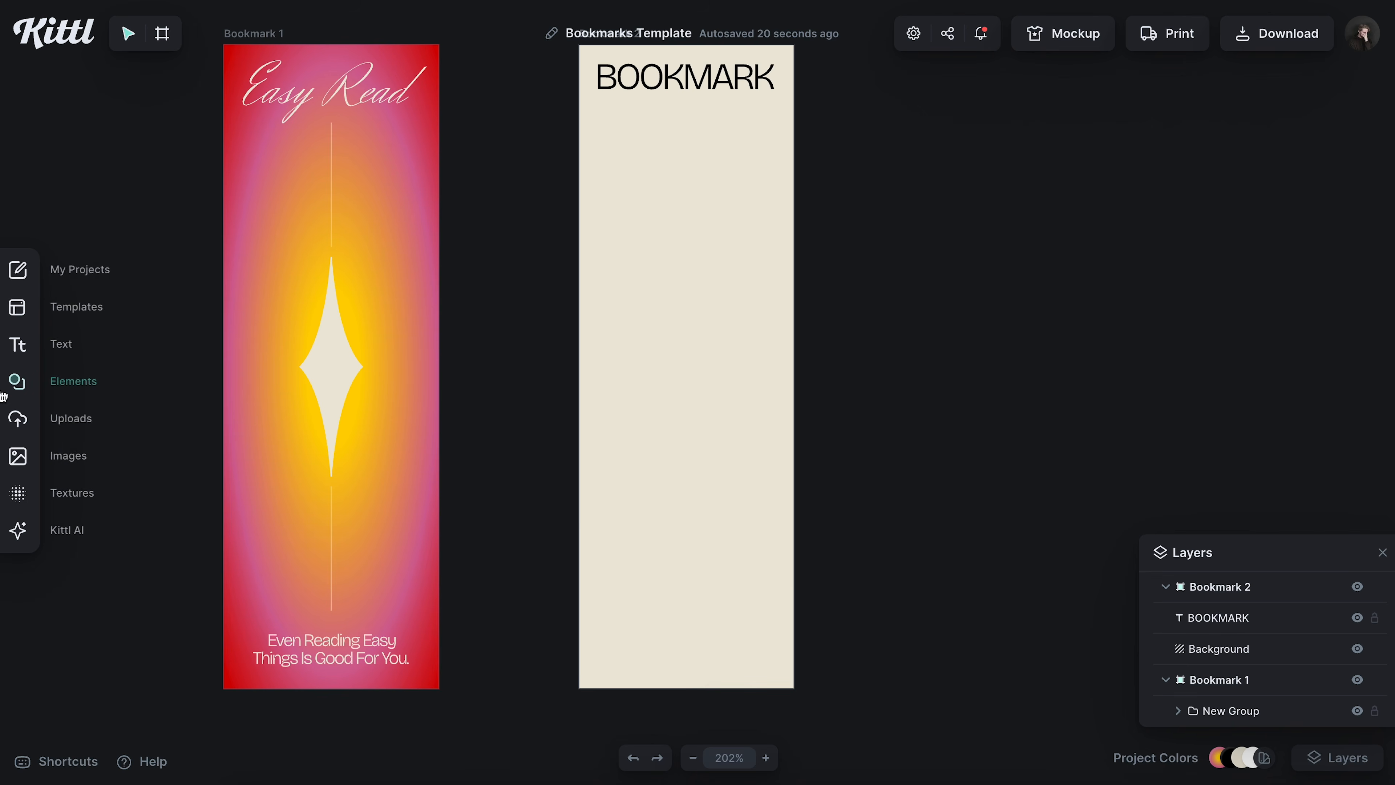
# - Add the eight-pointed star from the basic shapes to Bookmark 2 and color it black
pyautogui.click(18, 381)
pyautogui.click(323, 408)
pyautogui.scroll(-1, 652, 539)
pyautogui.scroll(-5, 653, 540)
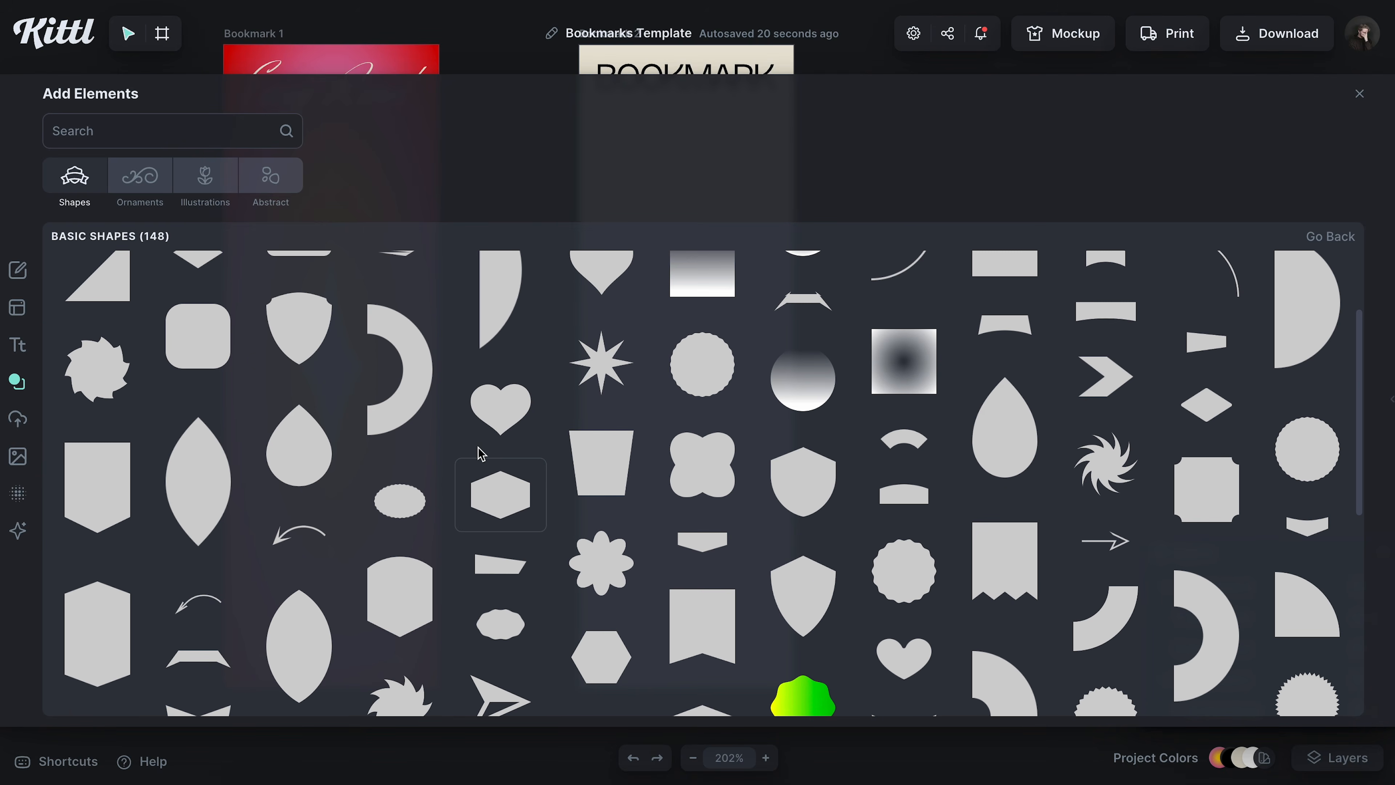
pyautogui.scroll(-2, 596, 418)
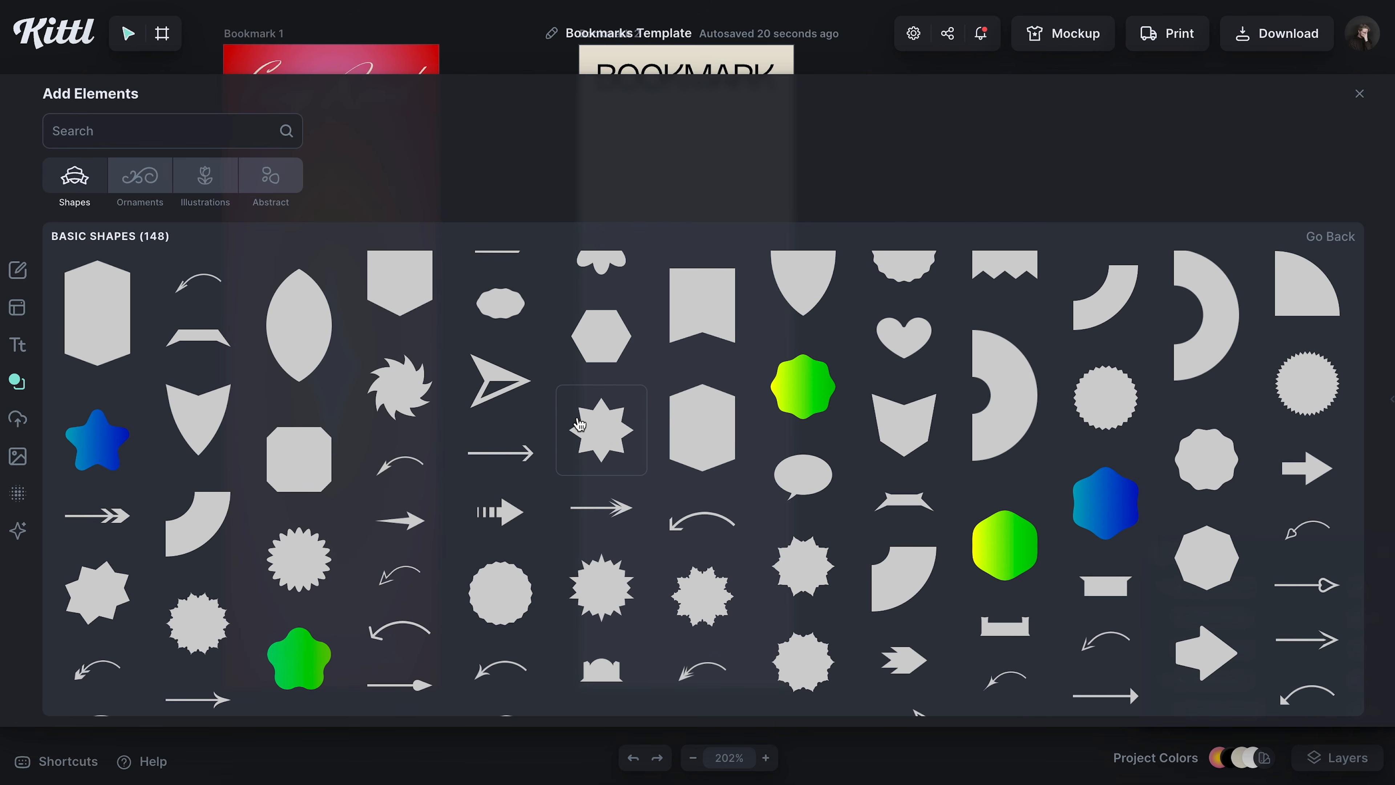
pyautogui.scroll(-2, 595, 317)
pyautogui.scroll(-1, 596, 318)
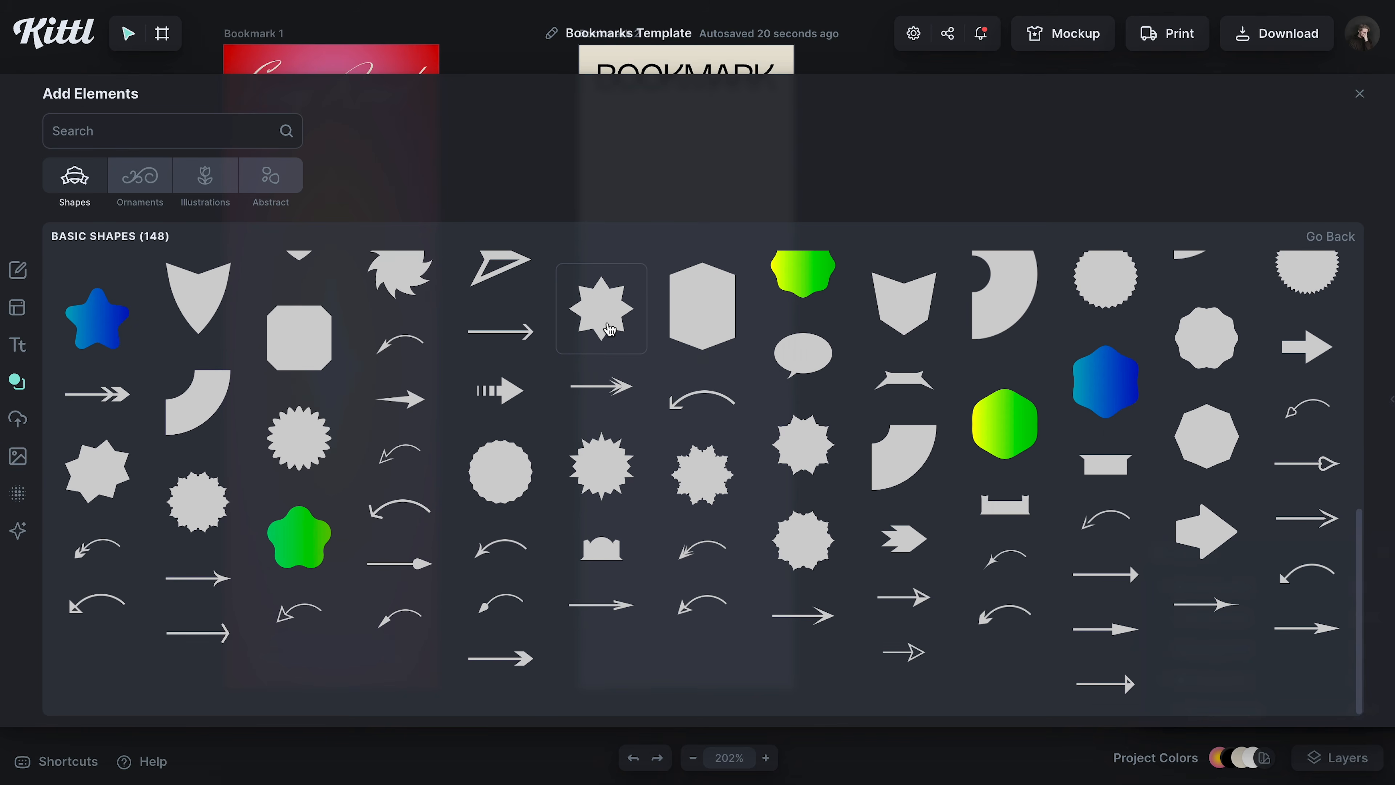
pyautogui.scroll(2, 596, 317)
pyautogui.click(1106, 425)
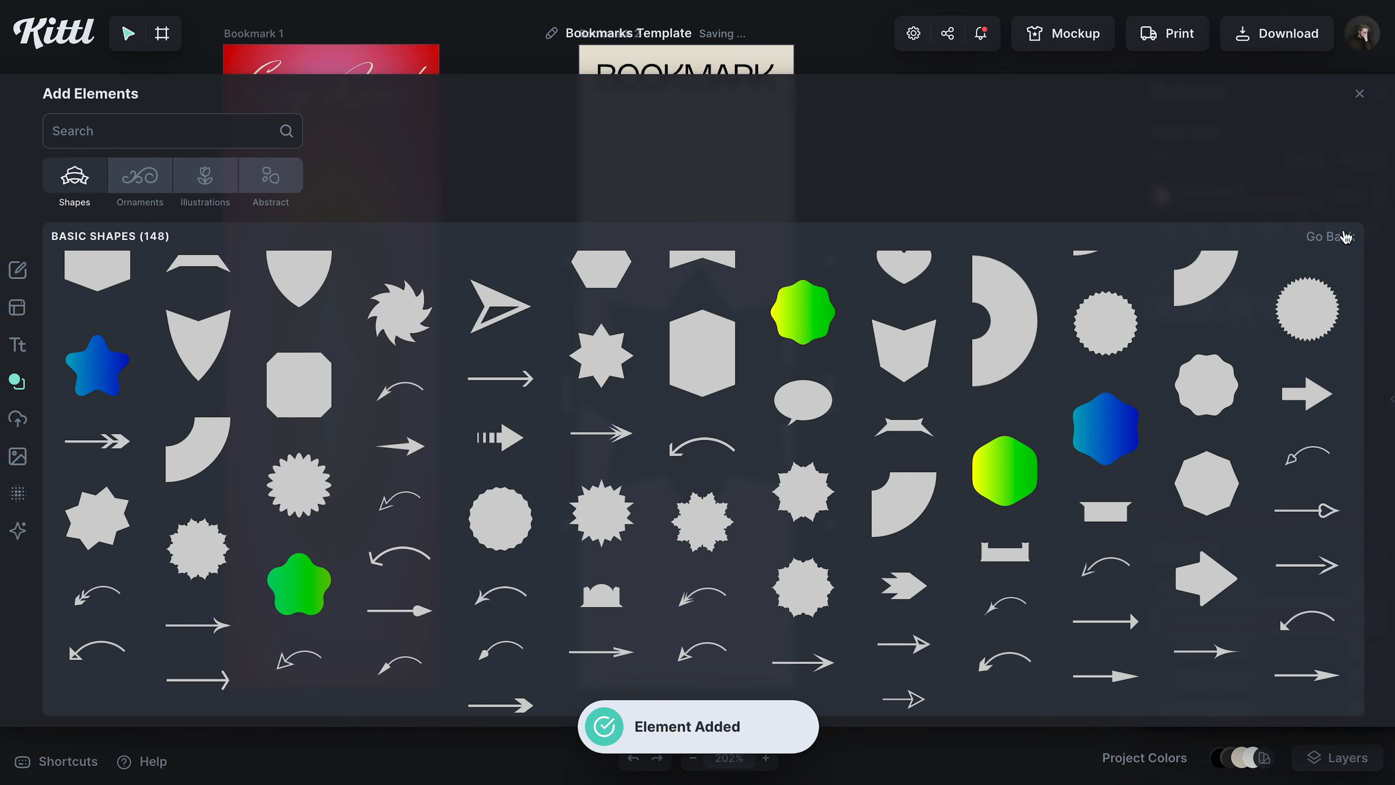
pyautogui.click(1359, 93)
pyautogui.click(1056, 560)
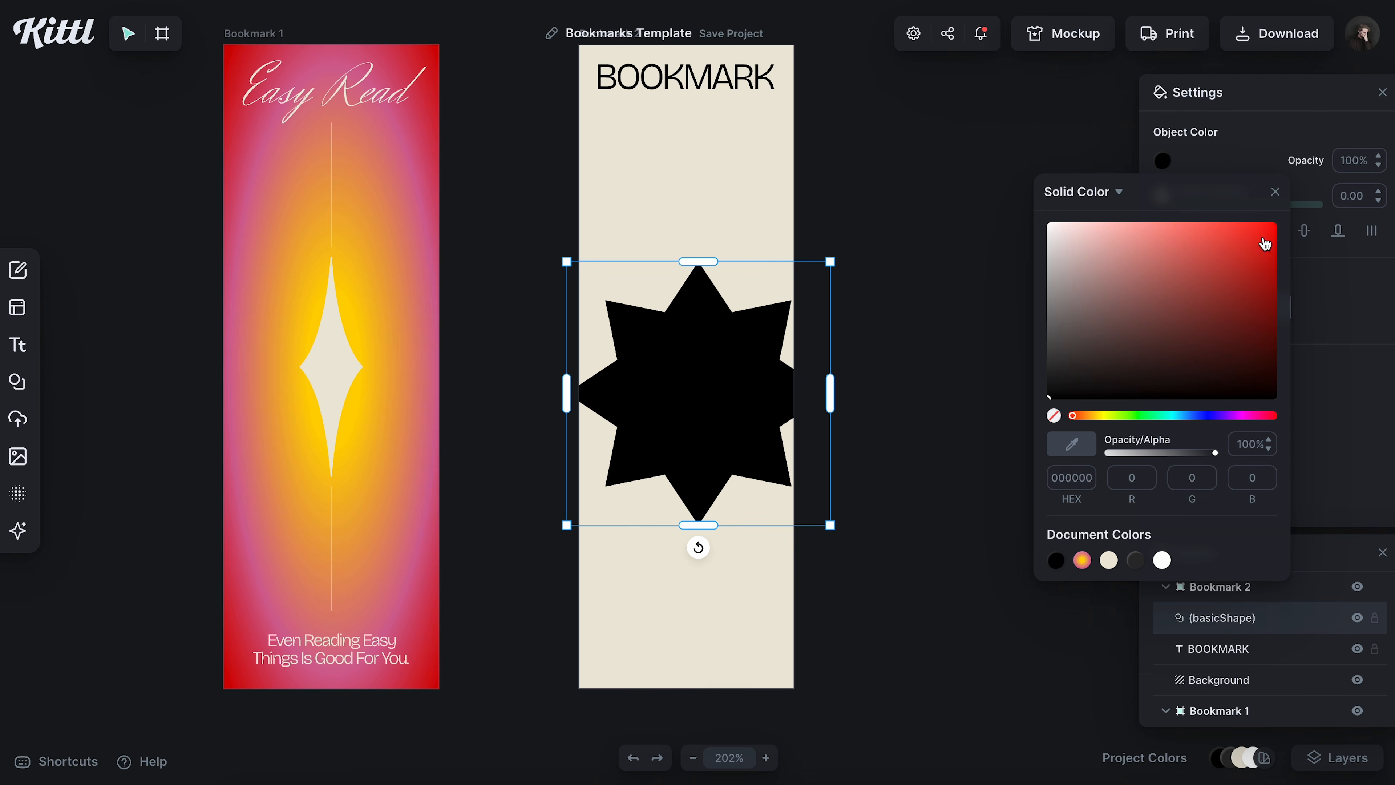
pyautogui.click(1275, 192)
# - Shrink the star, place it near the lower end of Bookmark 2 and reshape it into a wide, flat burst
pyautogui.moveTo(817, 731); pyautogui.dragTo(709, 620)
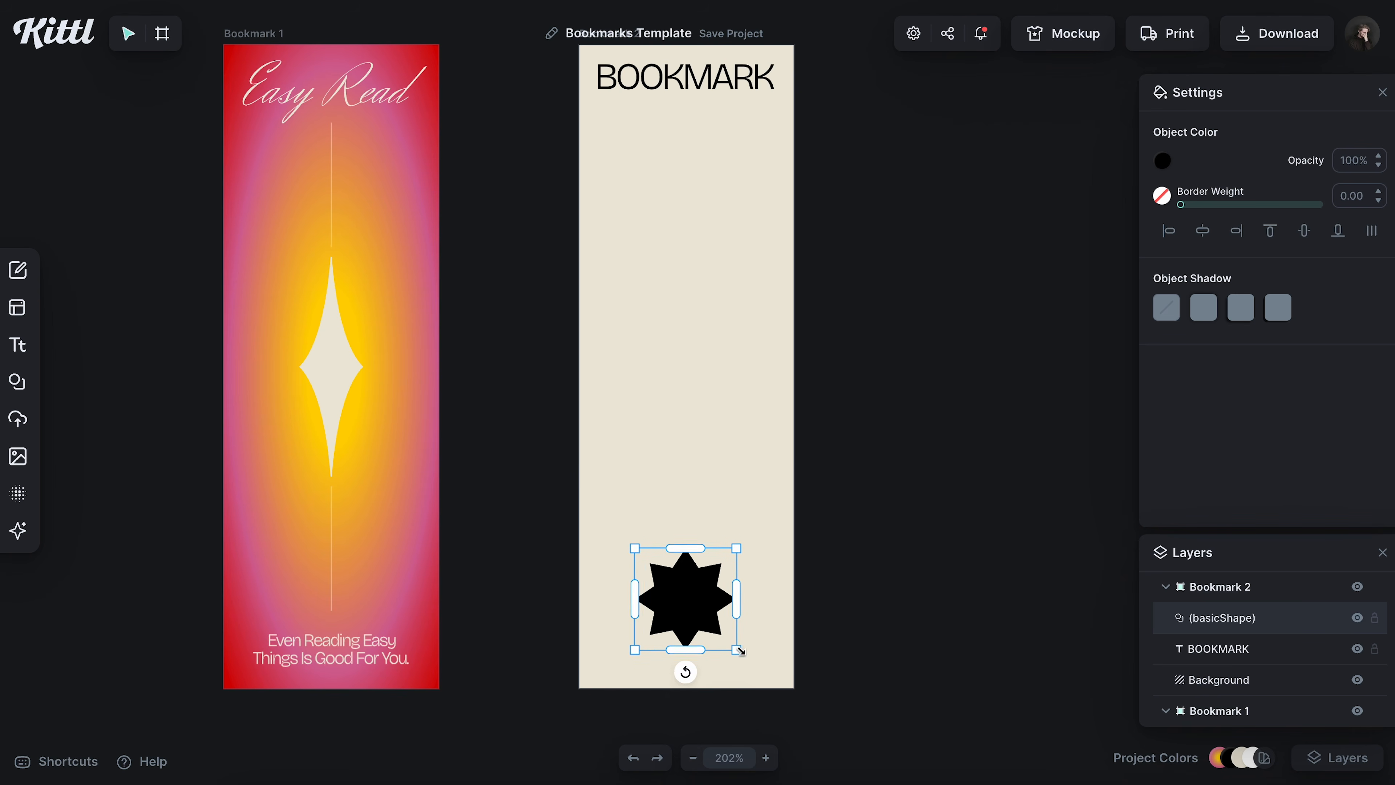
pyautogui.moveTo(709, 602); pyautogui.dragTo(791, 604)
pyautogui.click(881, 483)
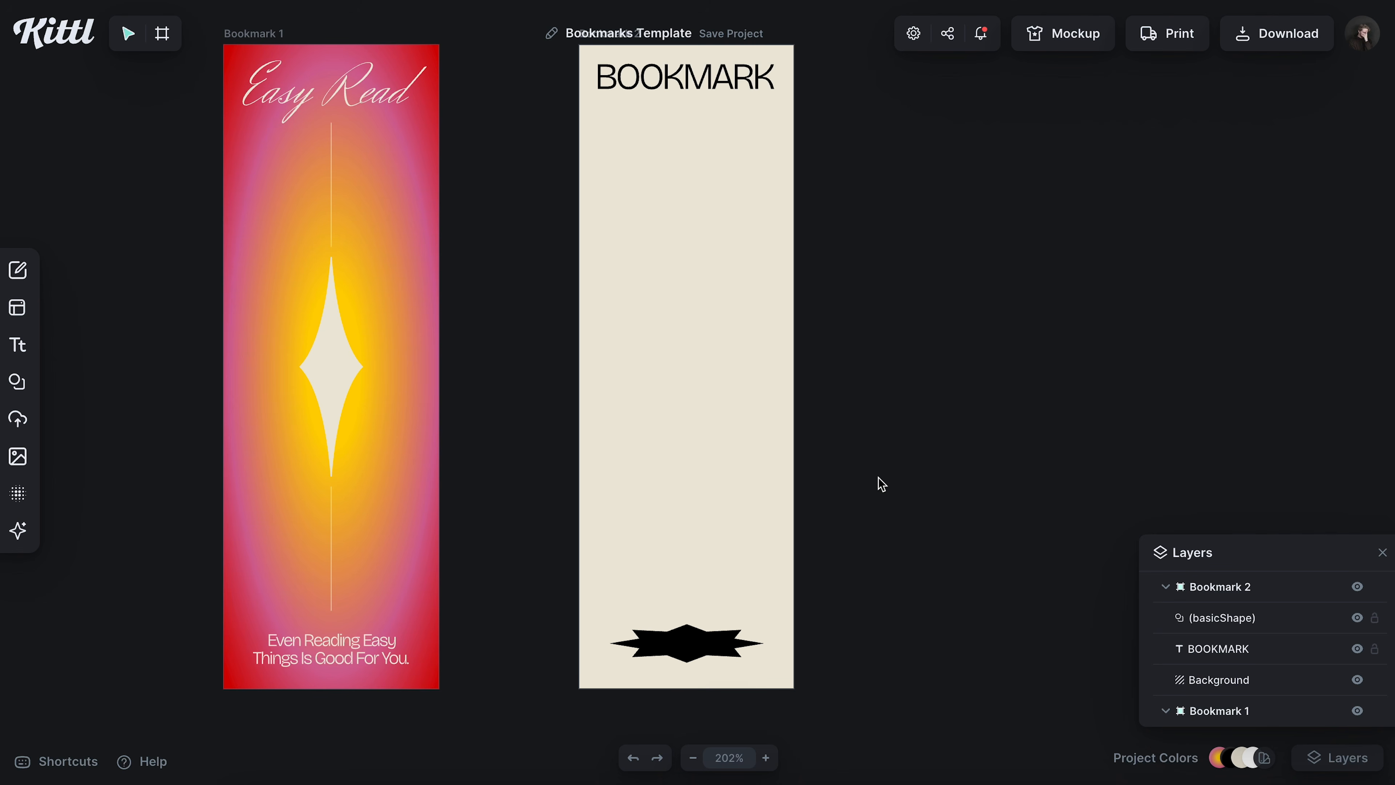
# - Widen the flat burst on both sides to nearly the BOOKMARK headline's width and center it horizontally on the artboard
pyautogui.click(693, 643)
pyautogui.moveTo(767, 643); pyautogui.dragTo(775, 642)
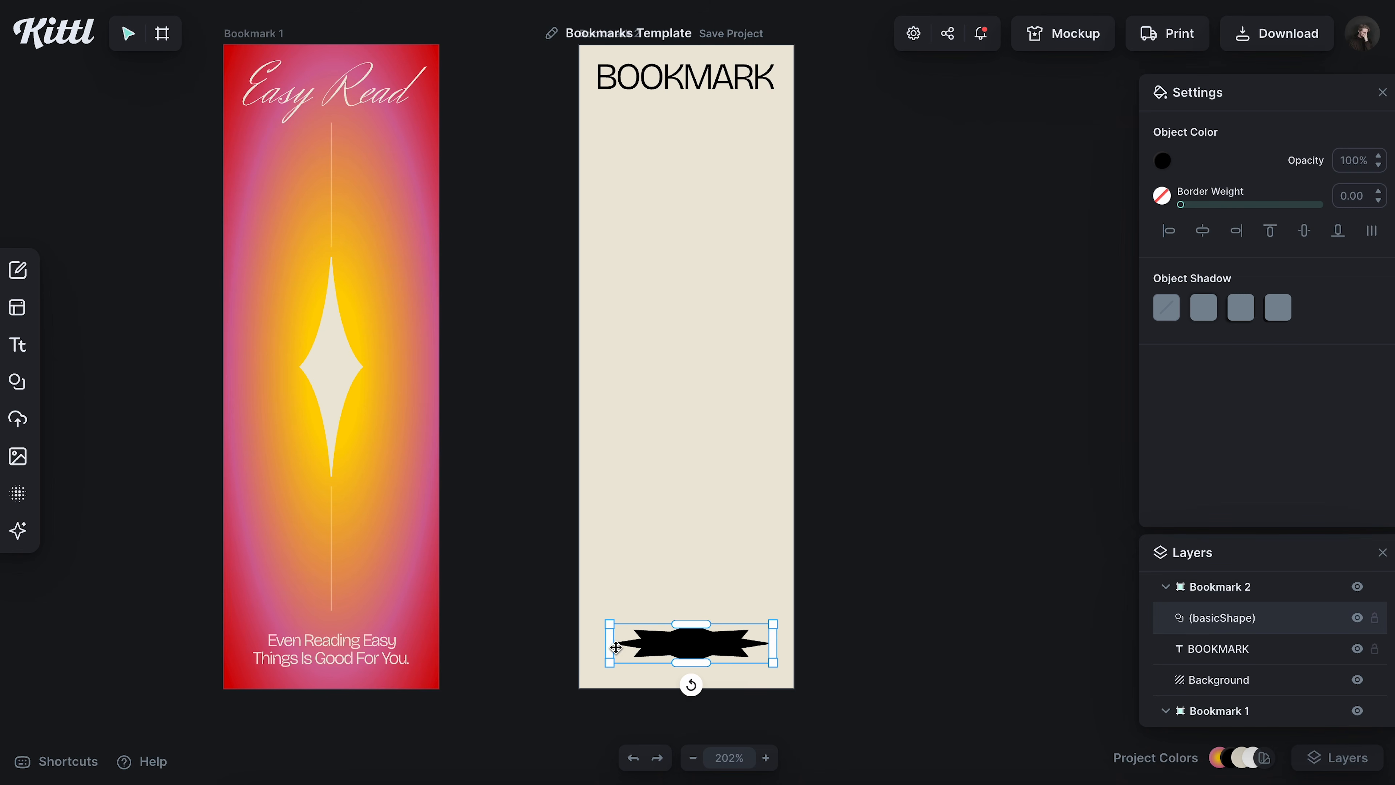
pyautogui.moveTo(610, 644); pyautogui.dragTo(602, 644)
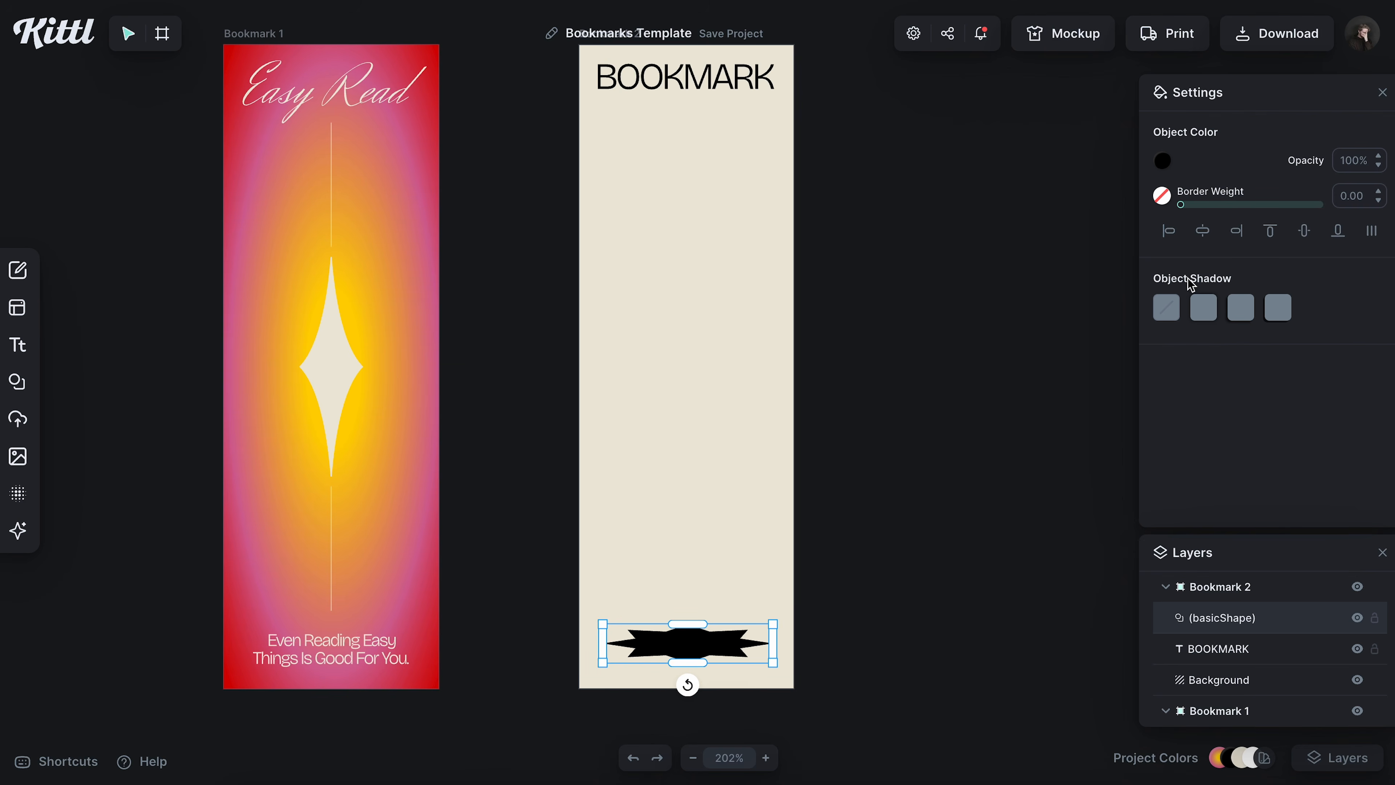
pyautogui.click(1210, 231)
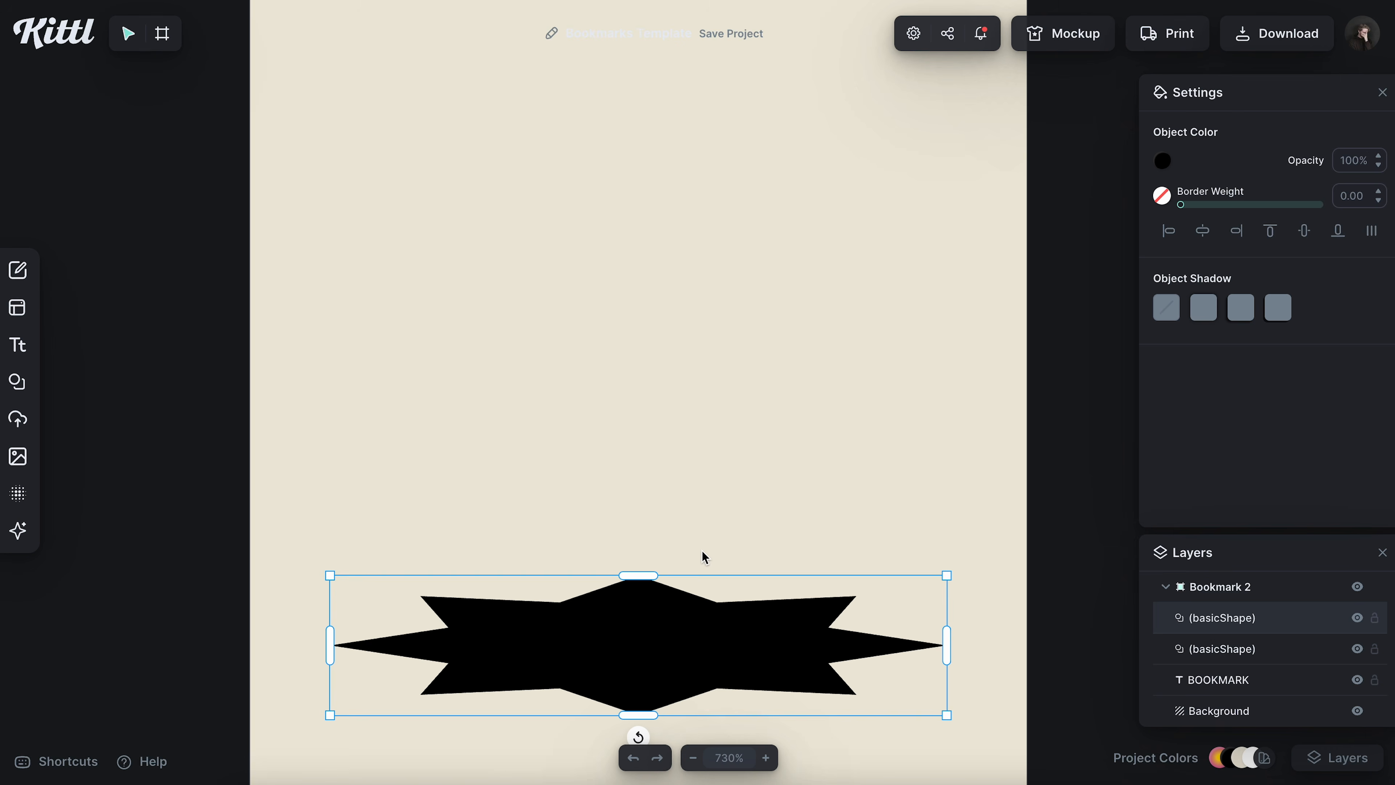
# - Duplicate the burst and offset the copy slightly above the original so the two overlap
pyautogui.press('Delete')
pyautogui.moveTo(642, 657); pyautogui.dragTo(629, 576)
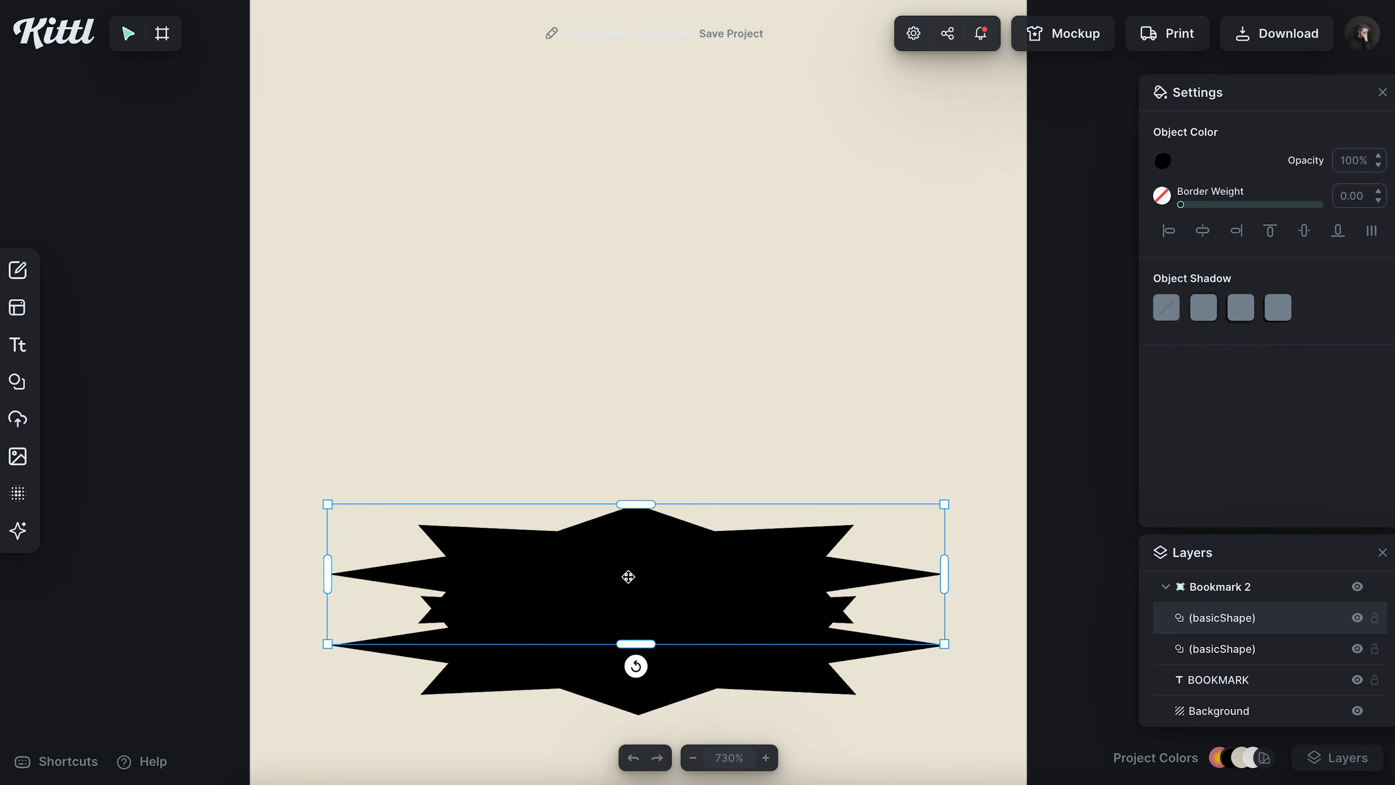
pyautogui.press('Down')
pyautogui.press('Down')
pyautogui.press('Down')
pyautogui.press('Down')
pyautogui.press('Down')
pyautogui.press('Down')
pyautogui.press('Down')
pyautogui.press('Down')
pyautogui.press('Down')
pyautogui.press('Down')
pyautogui.press('Down')
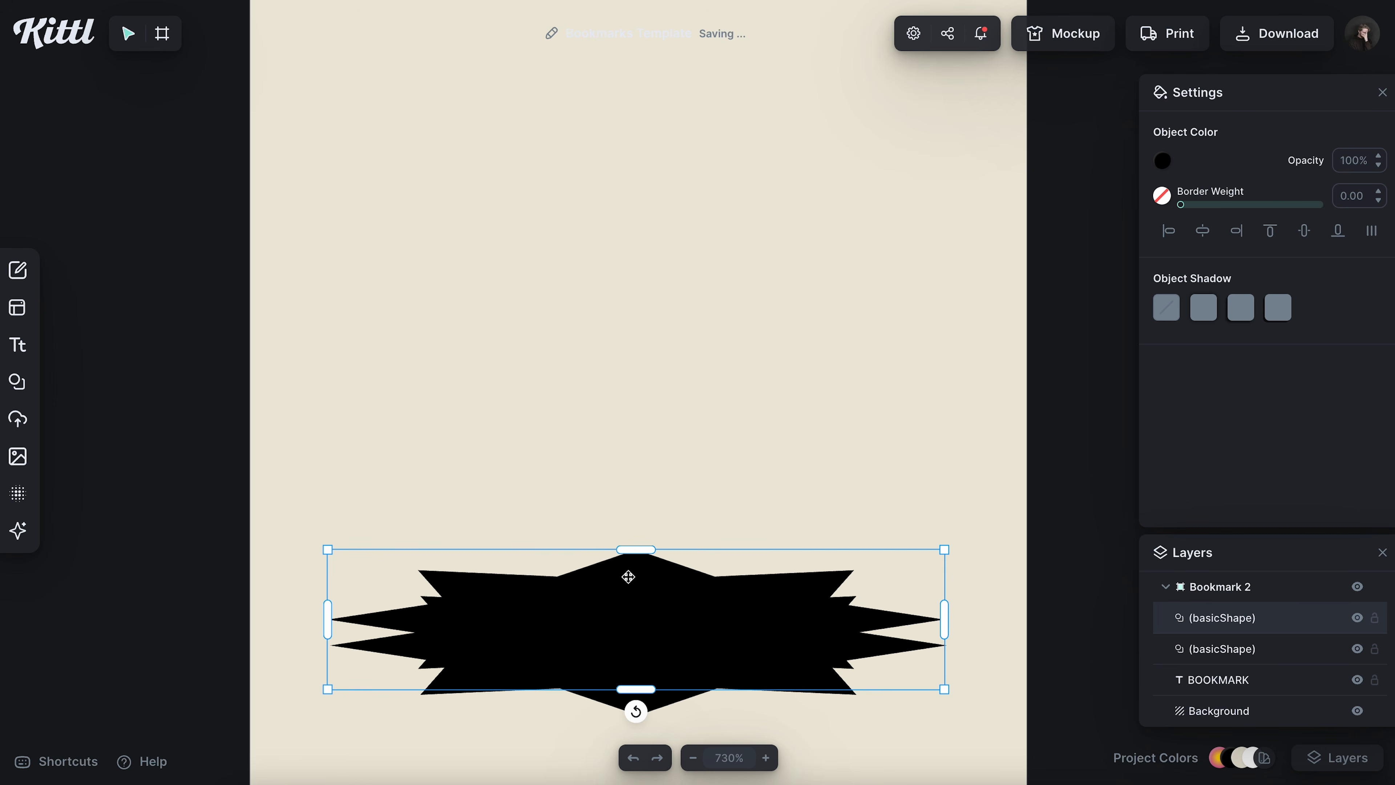
# - Fill the upper burst copy with the cream document color and give it a thin black border
pyautogui.click(1163, 160)
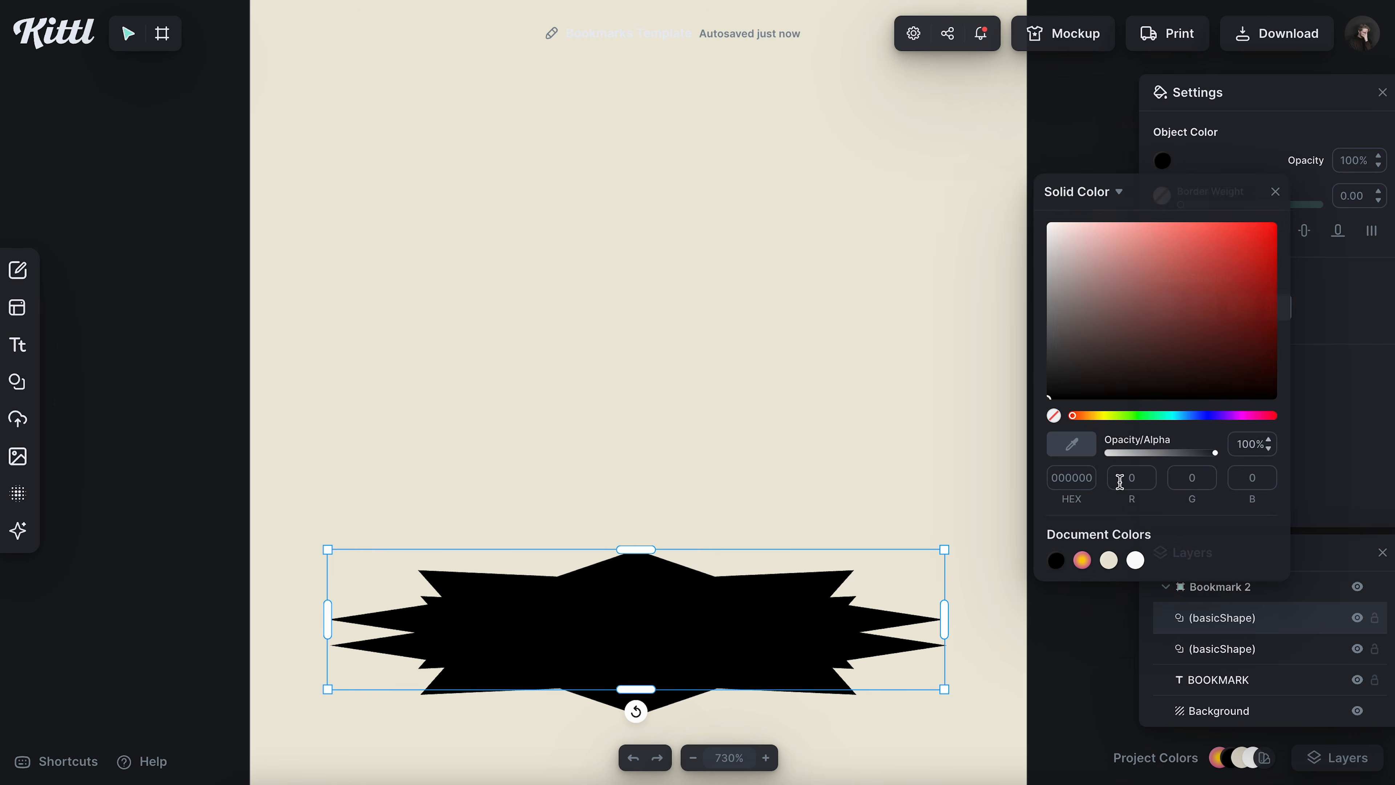
pyautogui.click(1109, 560)
pyautogui.click(1274, 192)
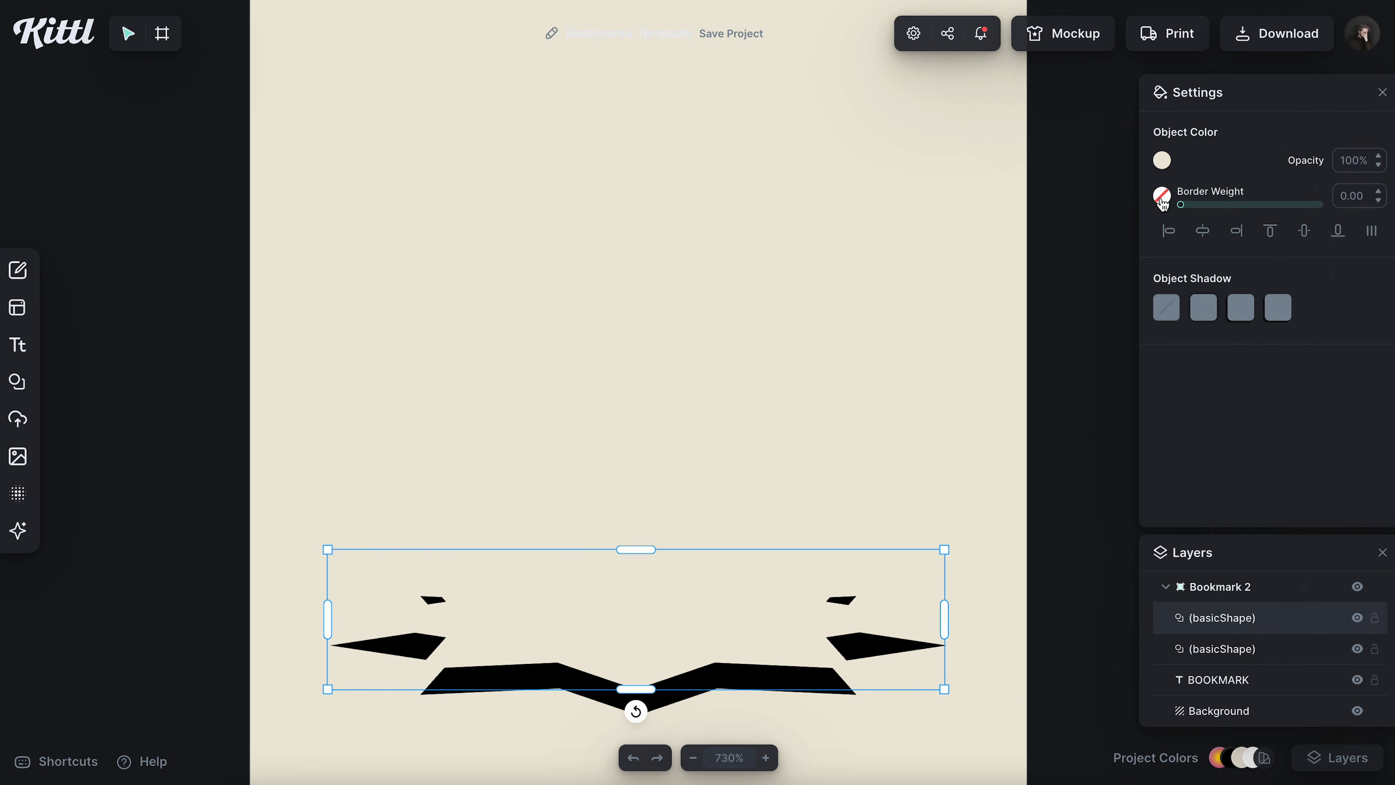
pyautogui.click(1162, 197)
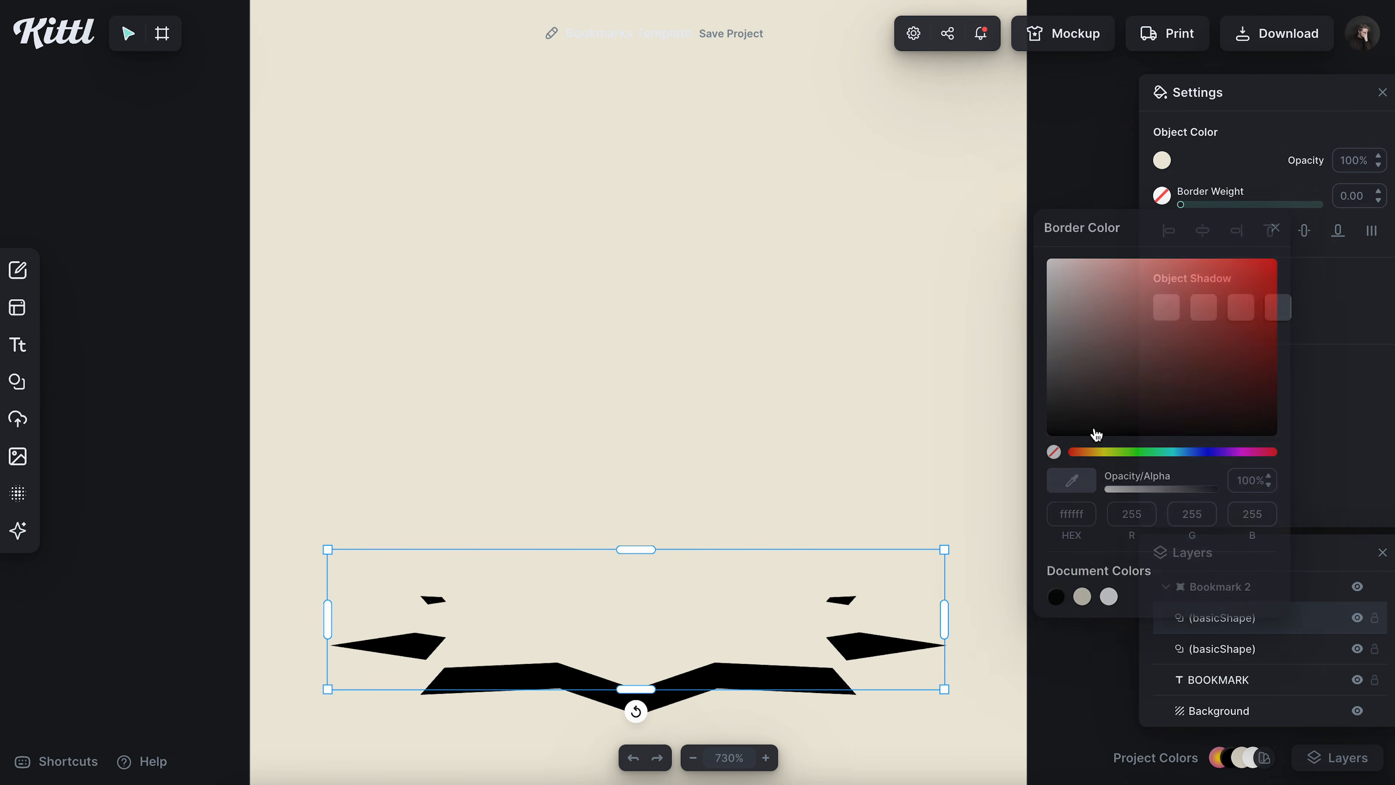
pyautogui.click(1275, 228)
pyautogui.click(846, 340)
pyautogui.scroll(-10, 847, 340)
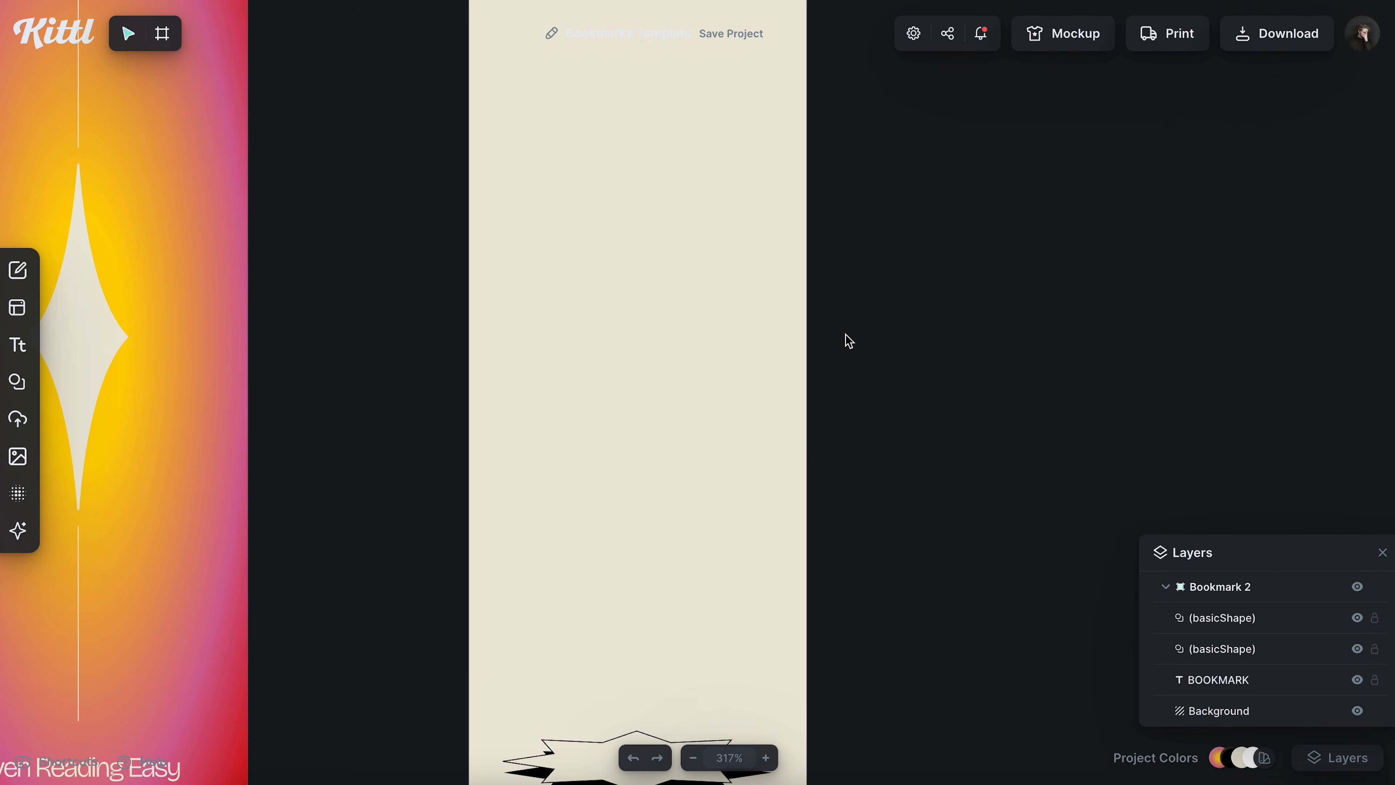
pyautogui.scroll(-2, 719, 399)
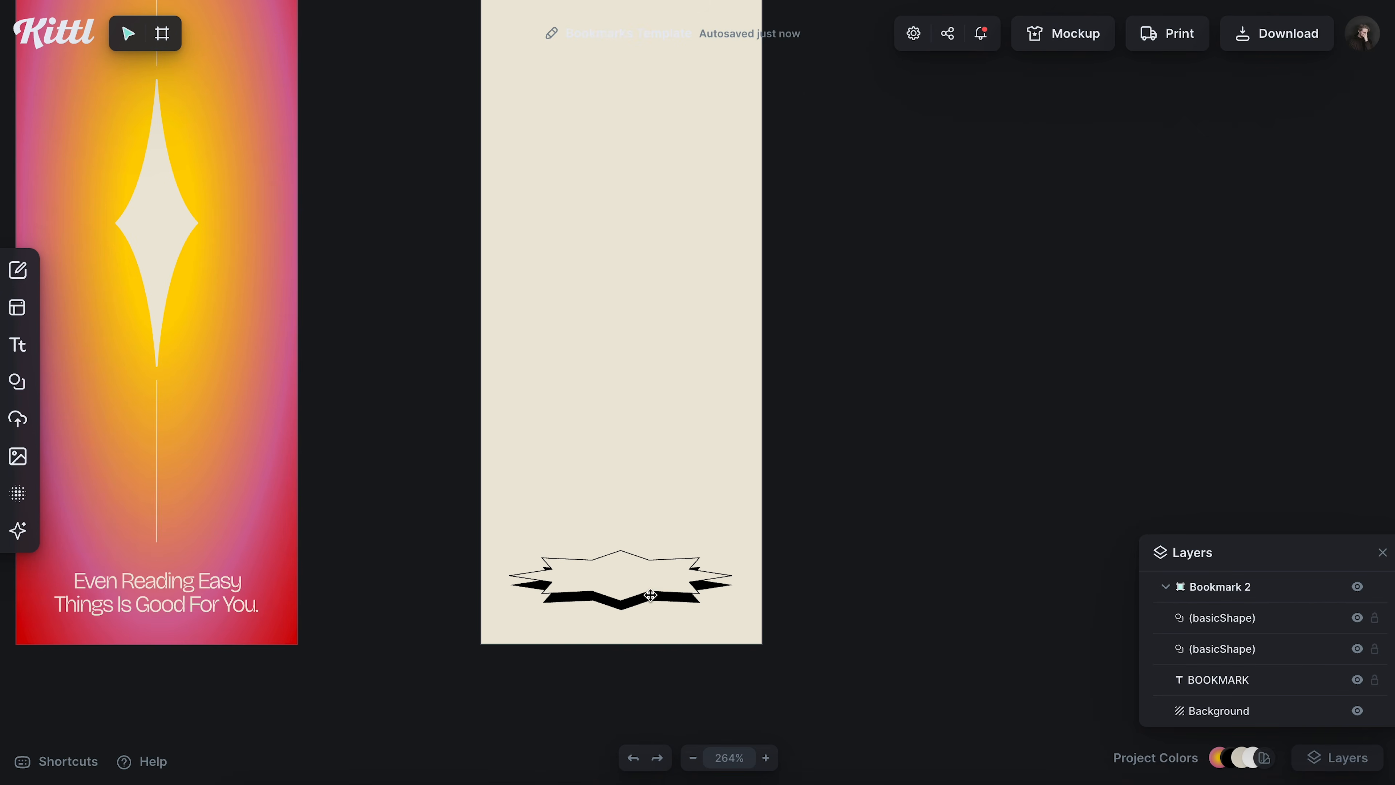
pyautogui.scroll(3, 551, 431)
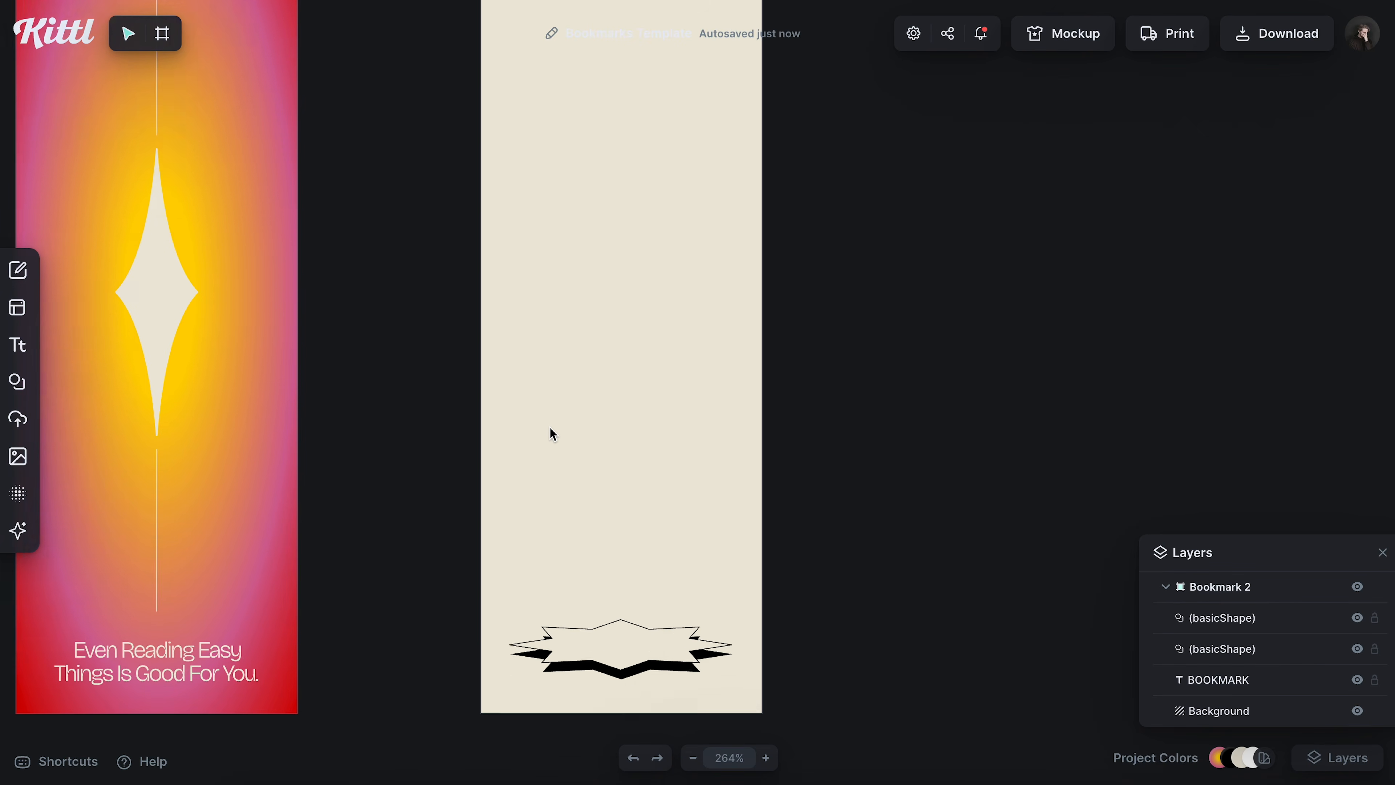
# - Duplicate the BOOKMARK headline to just above the burst badge and set the copy's font size to 10
pyautogui.scroll(-2, 550, 432)
pyautogui.scroll(2, 551, 434)
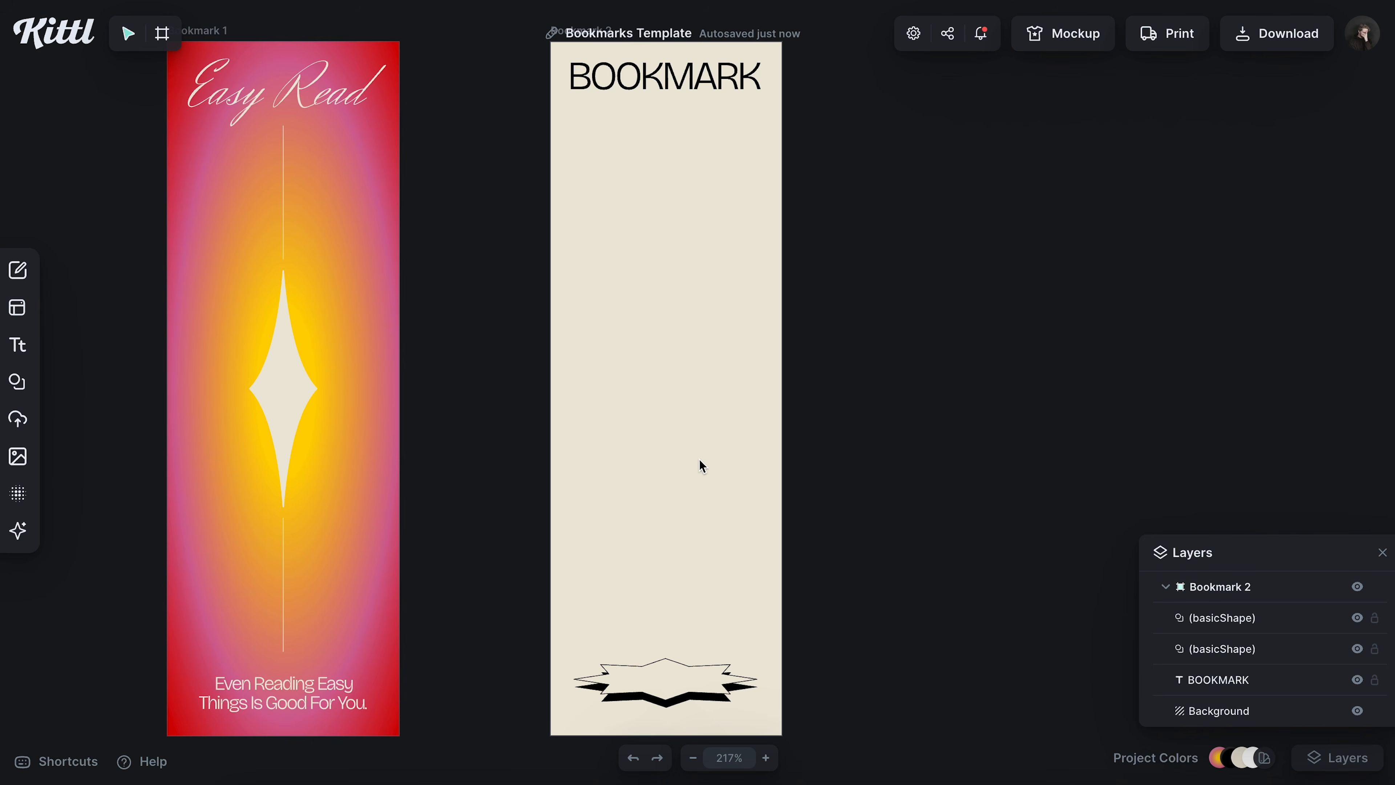
pyautogui.moveTo(675, 75); pyautogui.dragTo(697, 594)
pyautogui.press('Delete')
pyautogui.click(1206, 347)
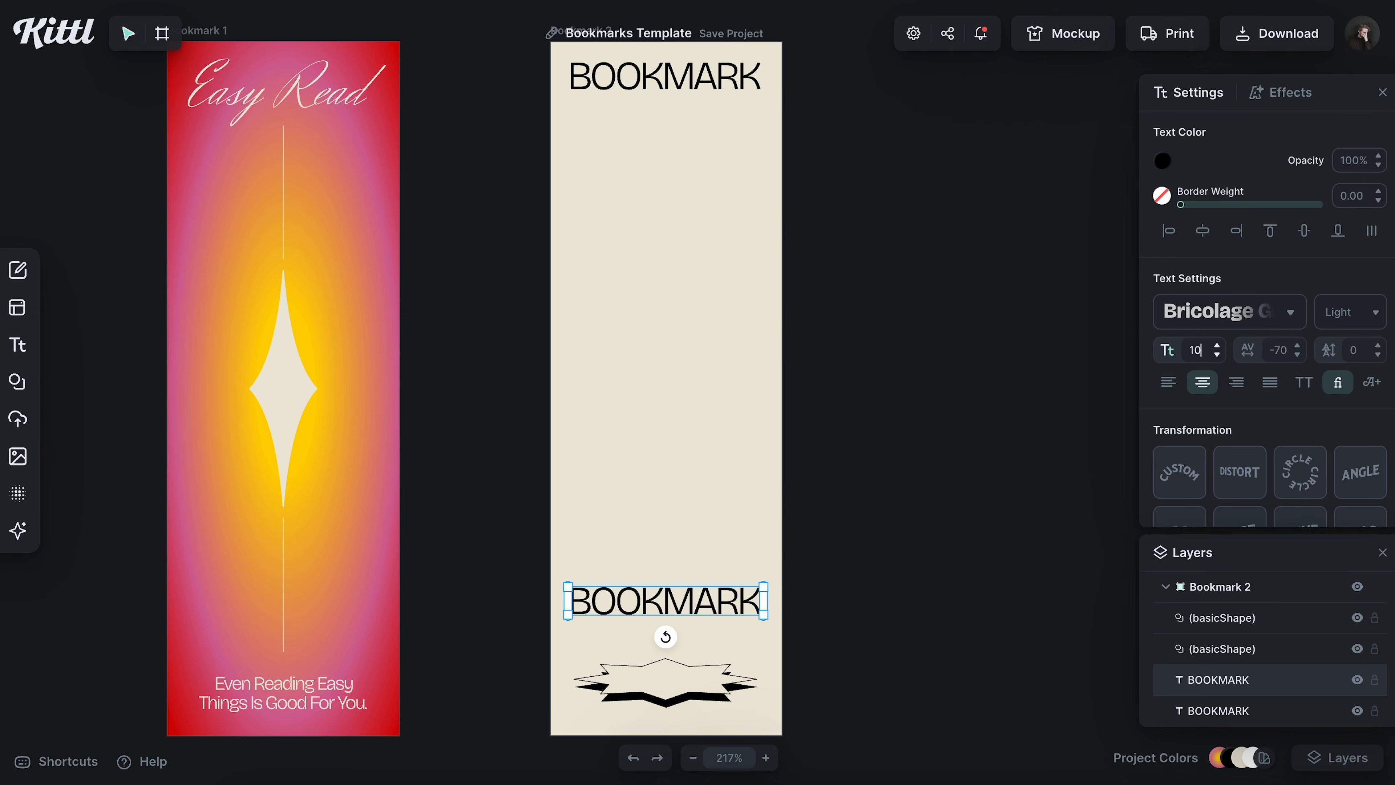
pyautogui.press('Return')
pyautogui.scroll(-1, 702, 602)
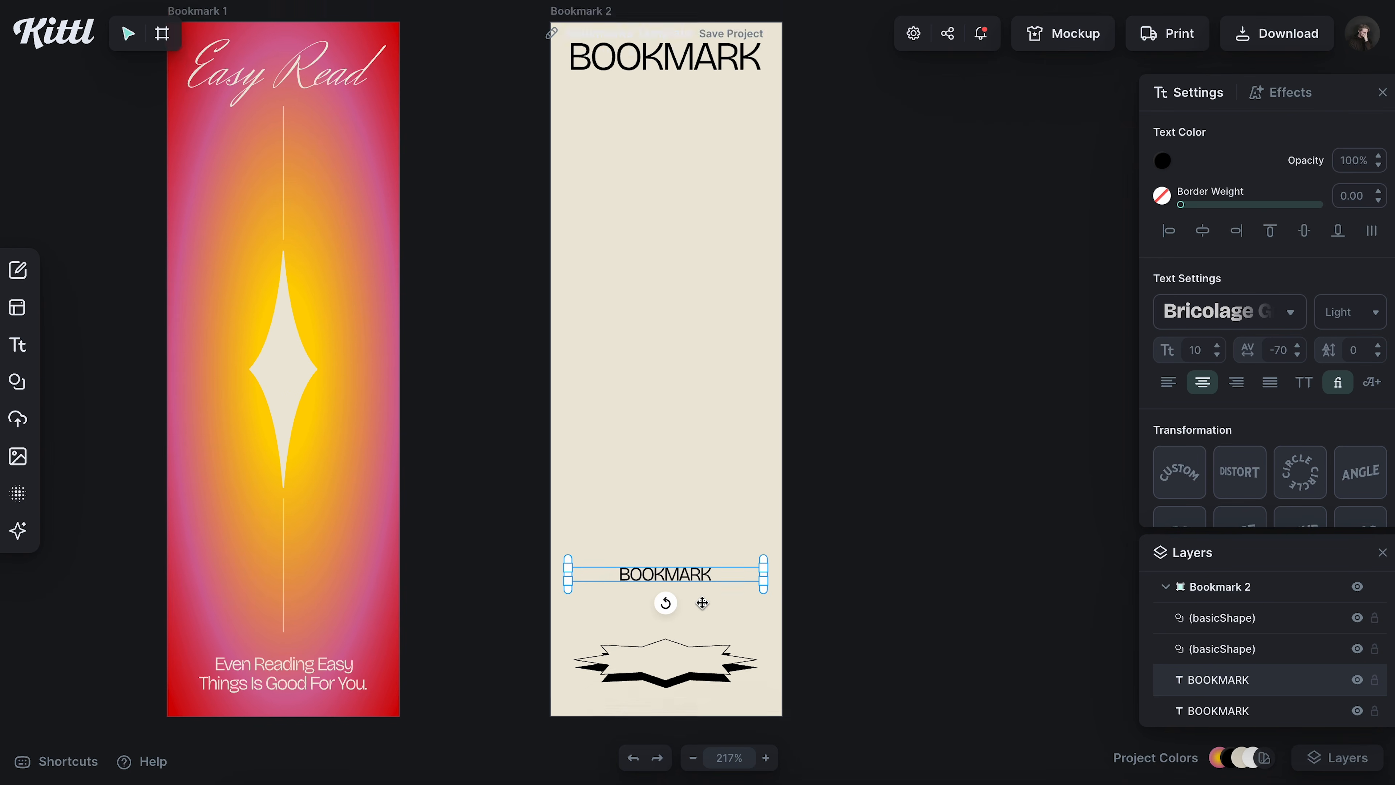
# - Replace the duplicated text with "Hey! I'm so proud of you for reading today!"
pyautogui.doubleClick(684, 580)
pyautogui.write('Hey!')
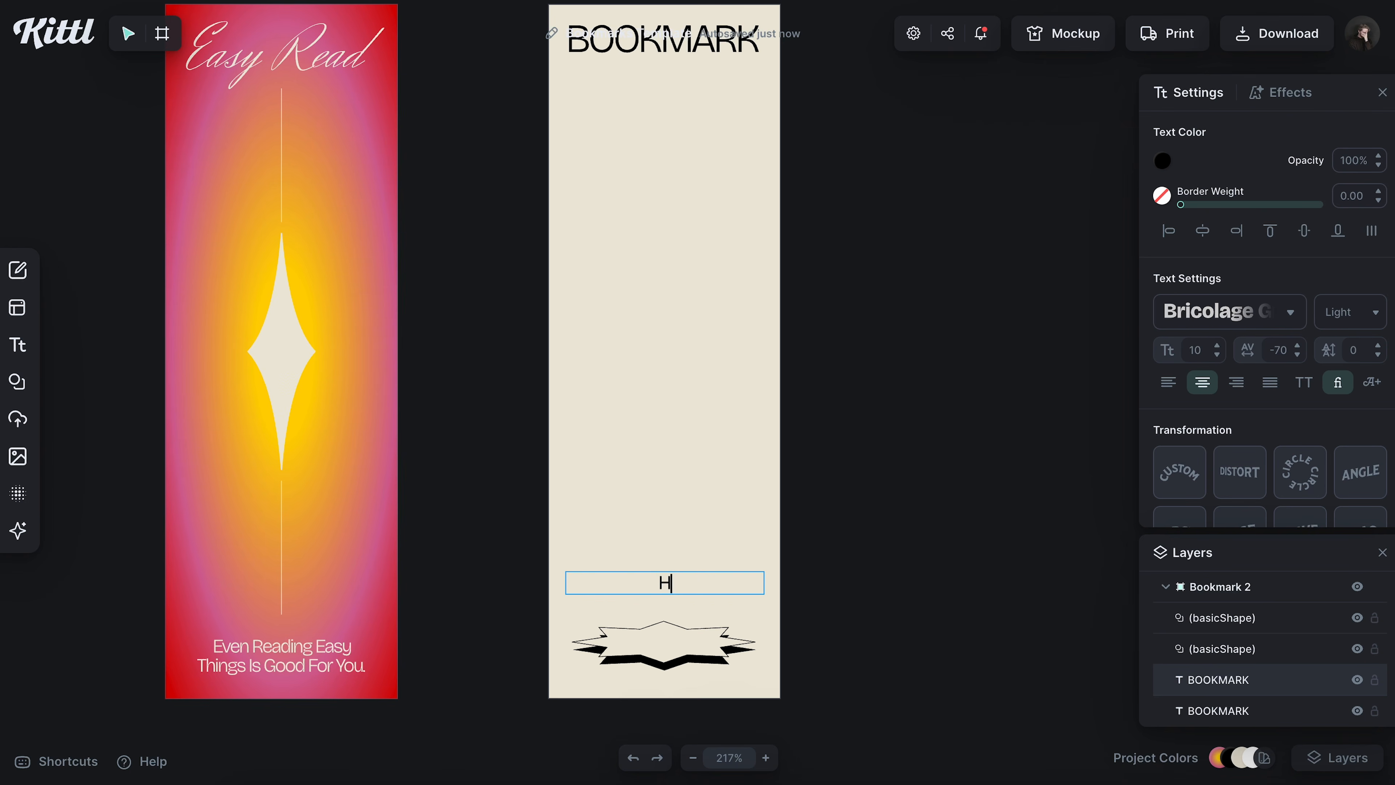
pyautogui.write(" I'm So Pe")
pyautogui.press('BackSpace')
pyautogui.press('BackSpace')
pyautogui.press('BackSpace')
pyautogui.press('BackSpace')
pyautogui.press('BackSpace')
pyautogui.write('so proud of you f')
pyautogui.write('or reading today')
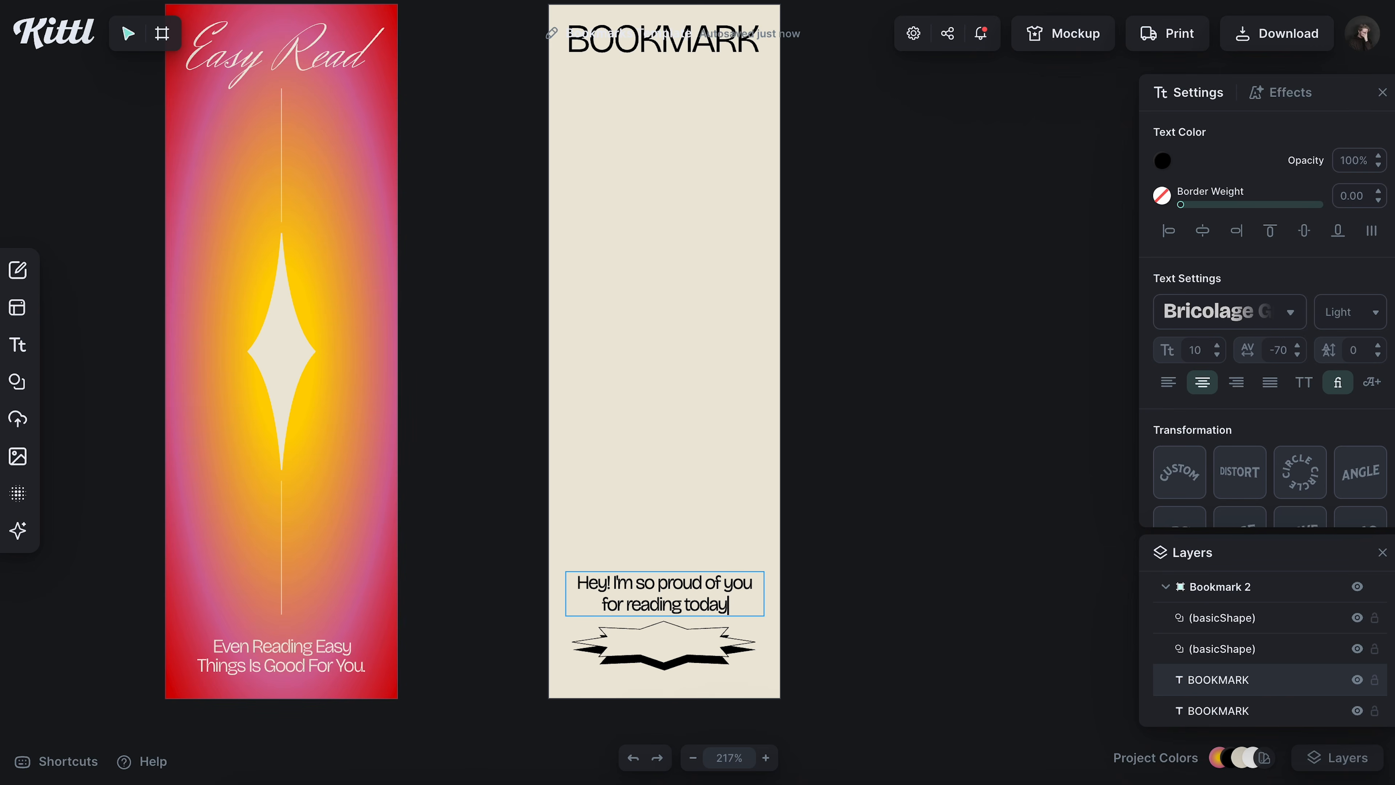
pyautogui.write('!')
pyautogui.press('Escape')
# - Narrow the message's text box so it wraps after "proud of" and scale the text down to size 6
pyautogui.moveTo(761, 592); pyautogui.dragTo(747, 592)
pyautogui.click(866, 527)
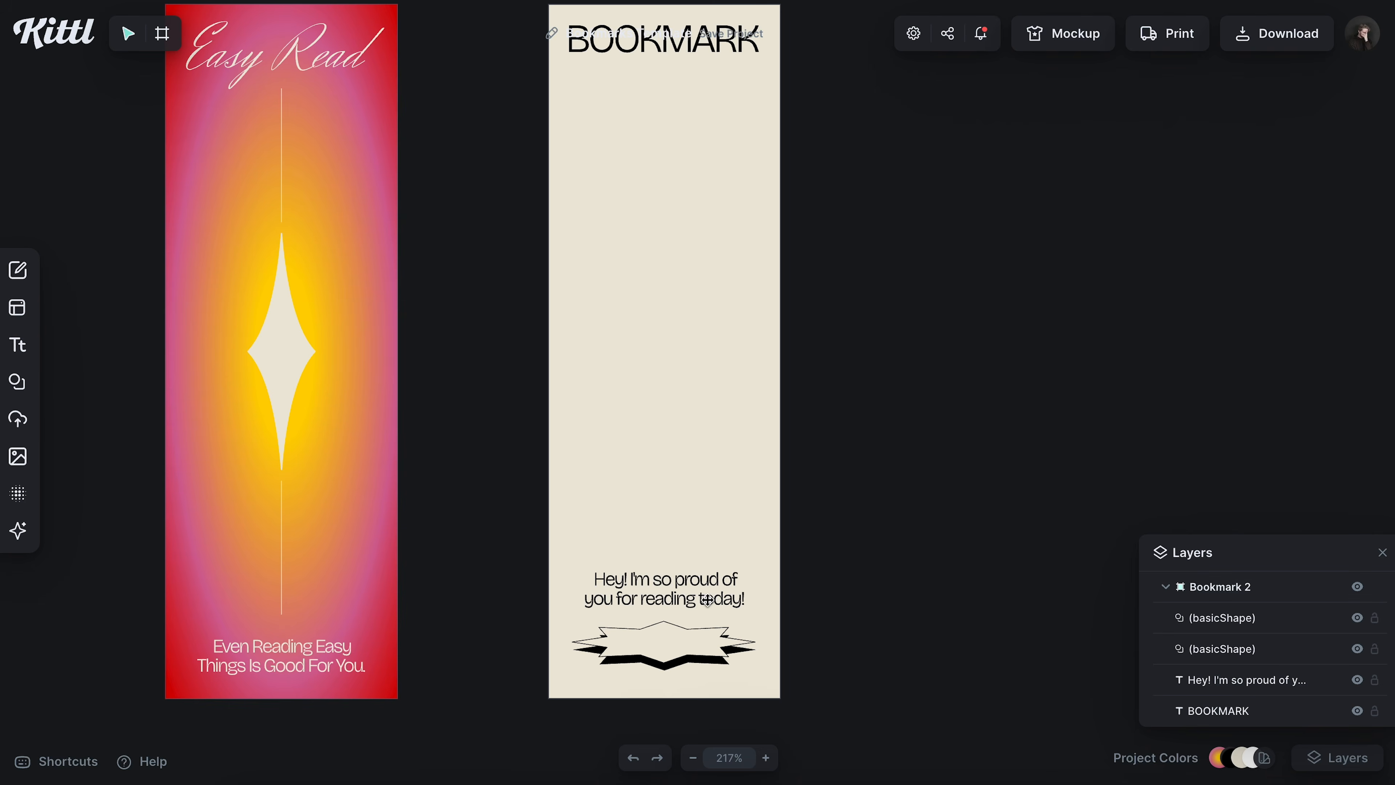
pyautogui.scroll(2, 677, 536)
pyautogui.click(686, 633)
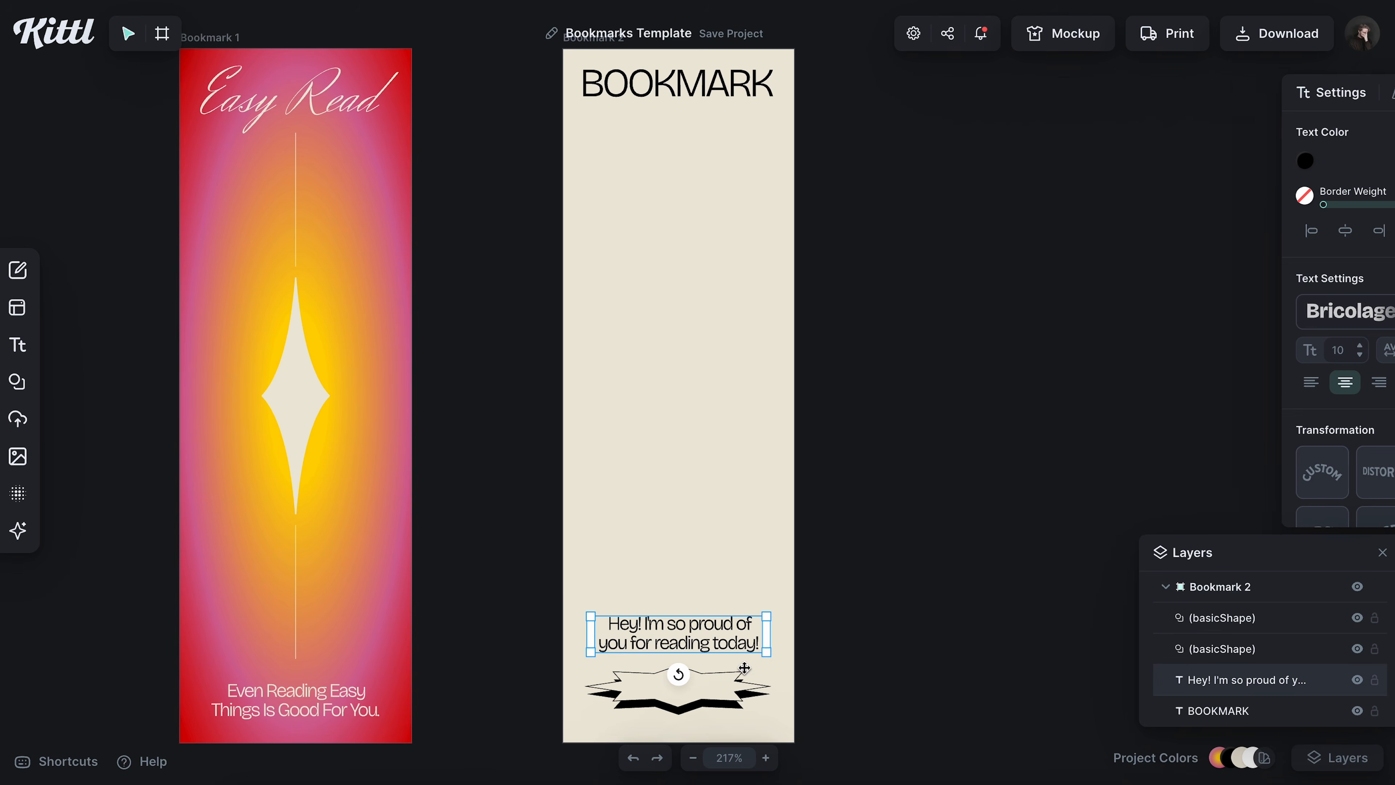
pyautogui.moveTo(759, 650); pyautogui.dragTo(737, 643)
pyautogui.click(847, 589)
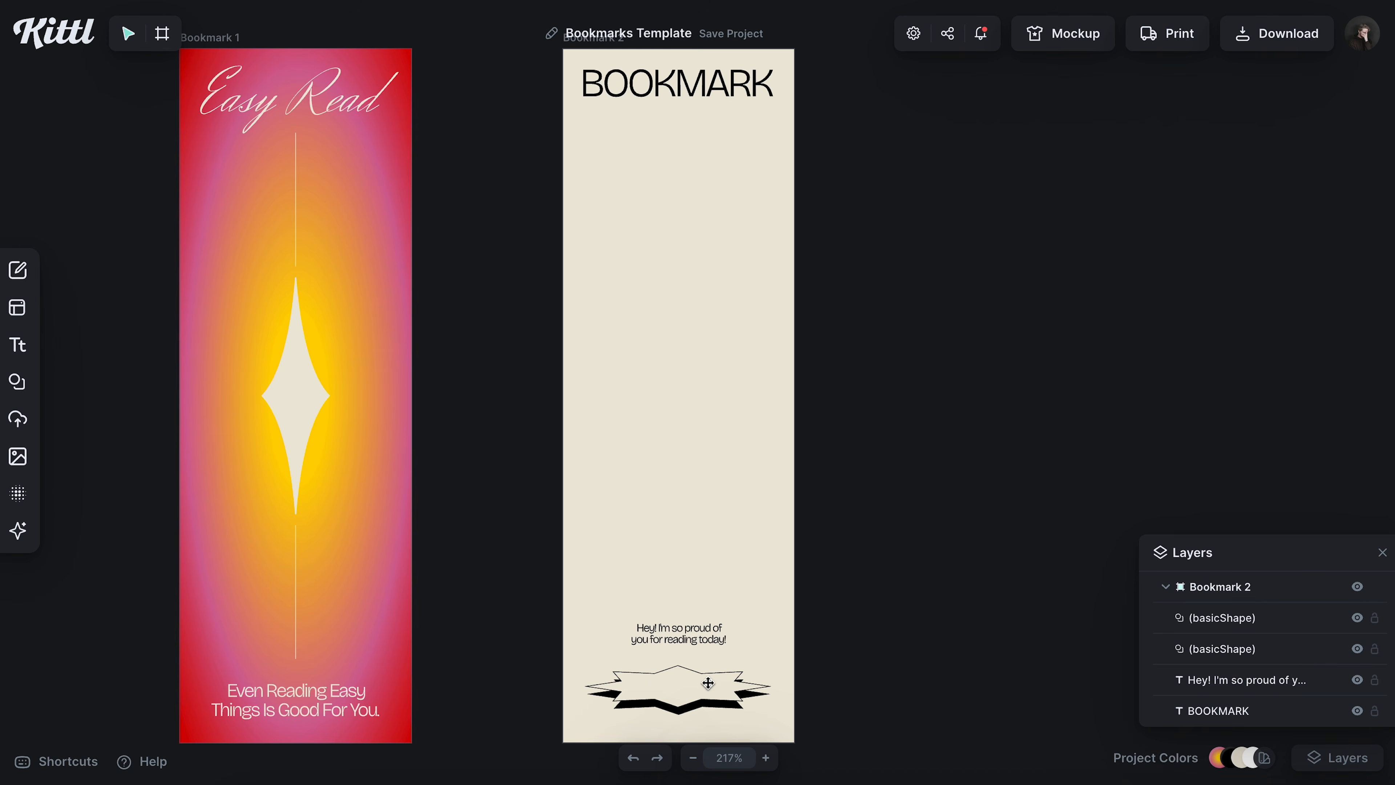
# - Try the message over the burst, undo that move, and bring the text in front of both burst shapes
pyautogui.moveTo(698, 637); pyautogui.dragTo(698, 681)
pyautogui.hotkey('ctrl', 'z')
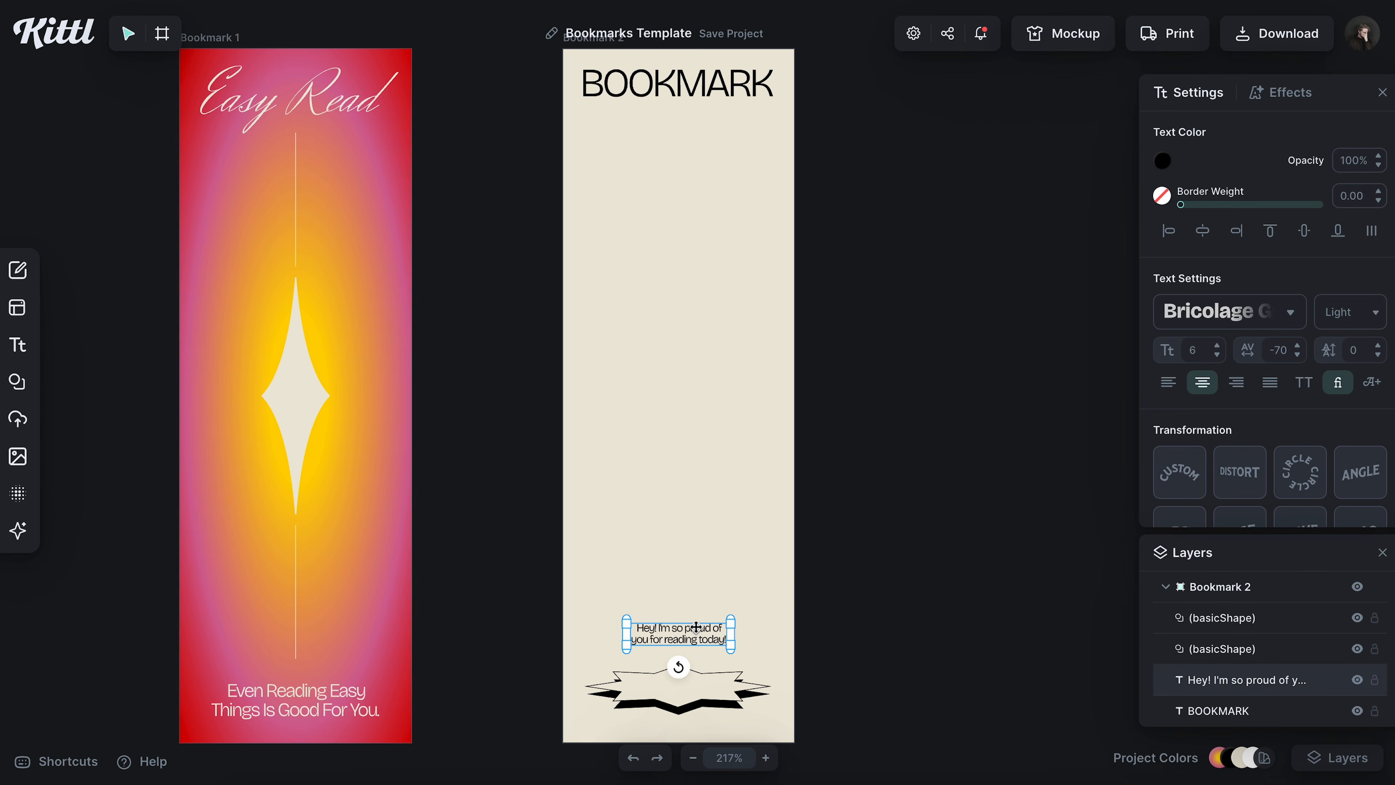
pyautogui.click(740, 616)
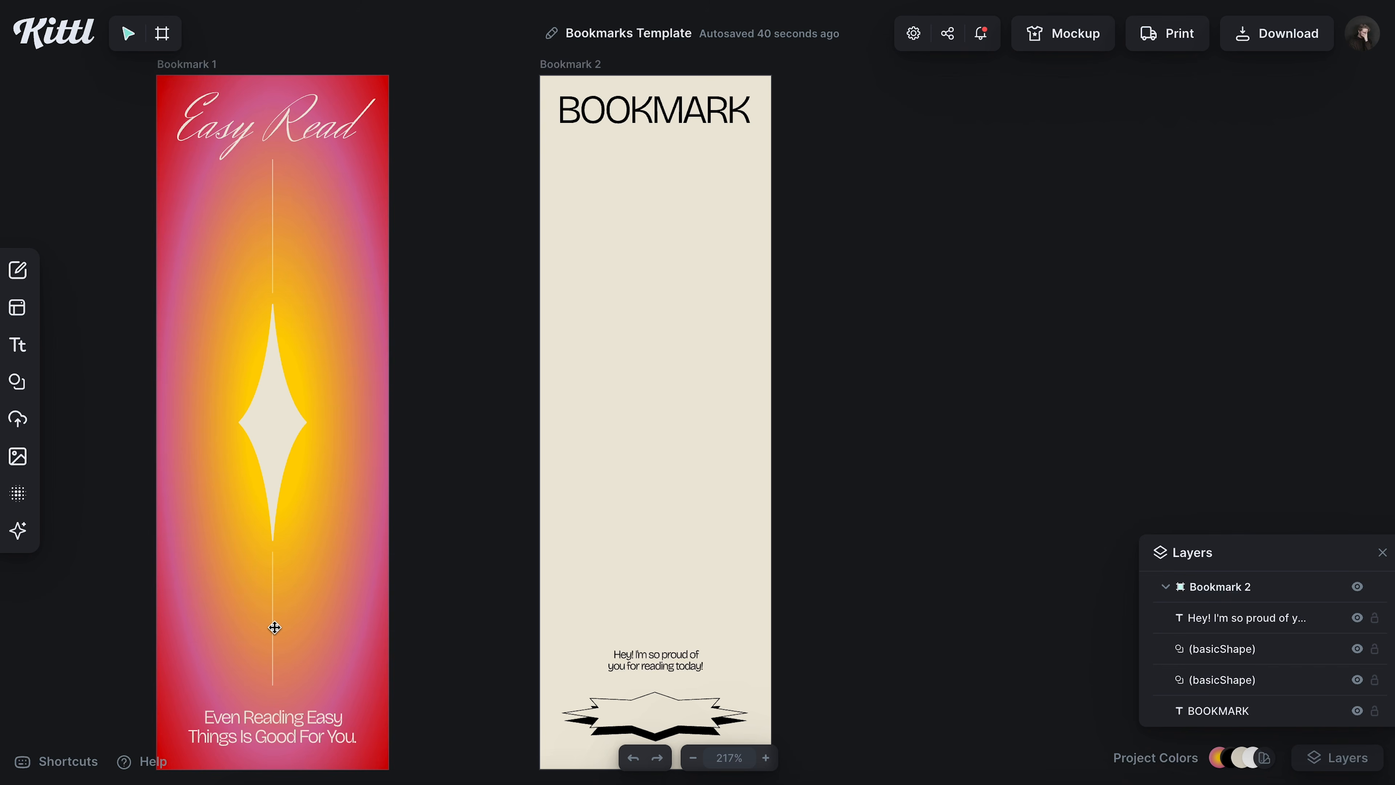
# - Add a straight line from the basic shapes, rotate it to vertical and place it above the message
pyautogui.click(17, 382)
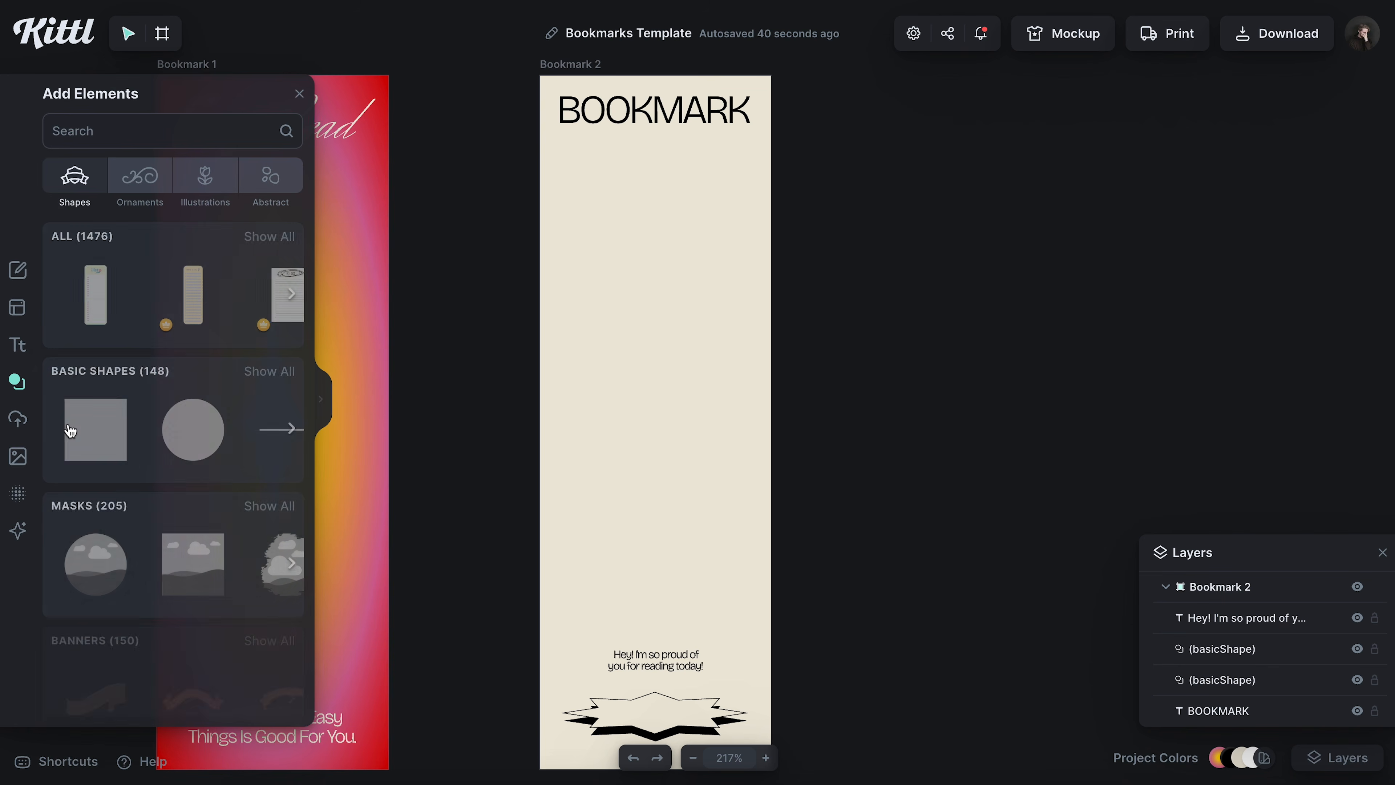
pyautogui.click(270, 428)
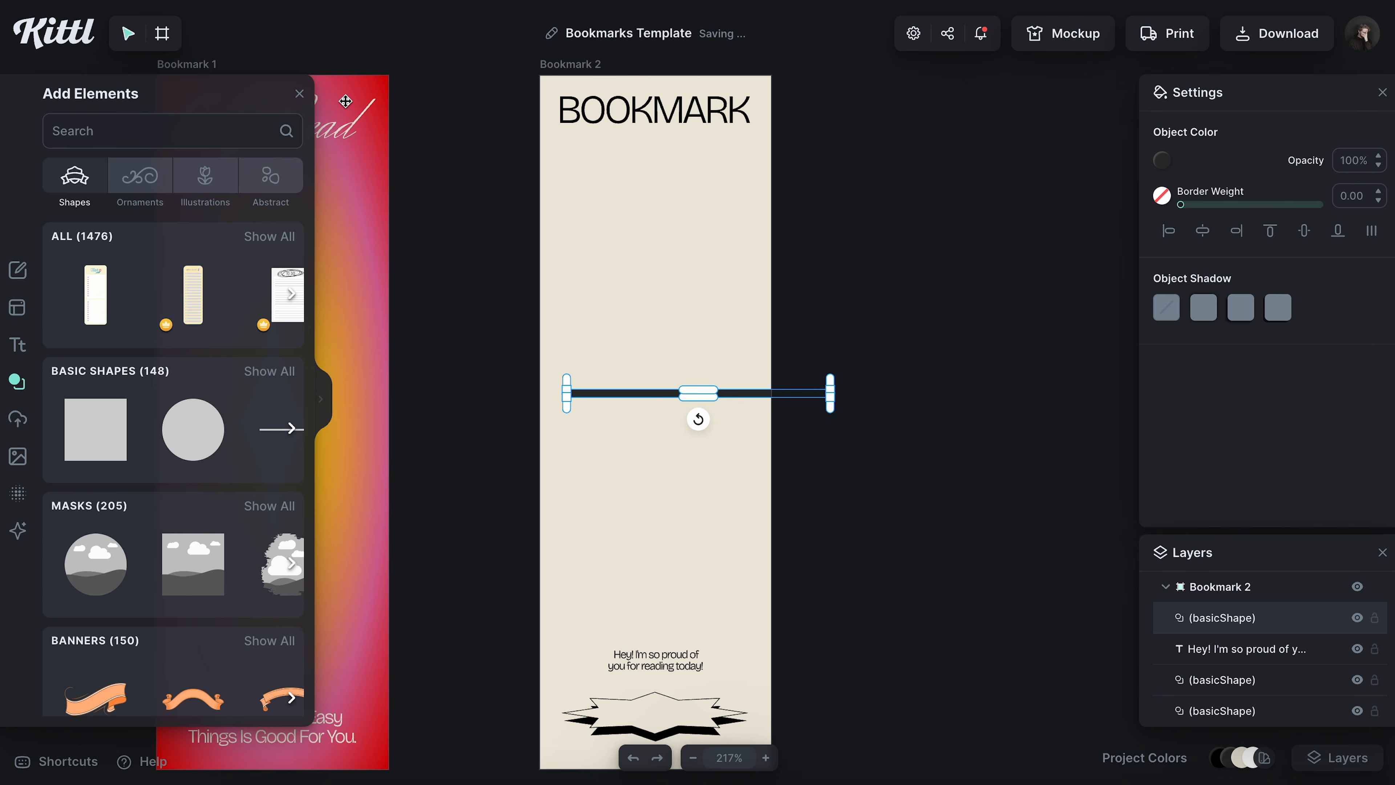
pyautogui.click(299, 94)
pyautogui.moveTo(694, 417); pyautogui.dragTo(594, 412)
pyautogui.moveTo(699, 473); pyautogui.dragTo(659, 576)
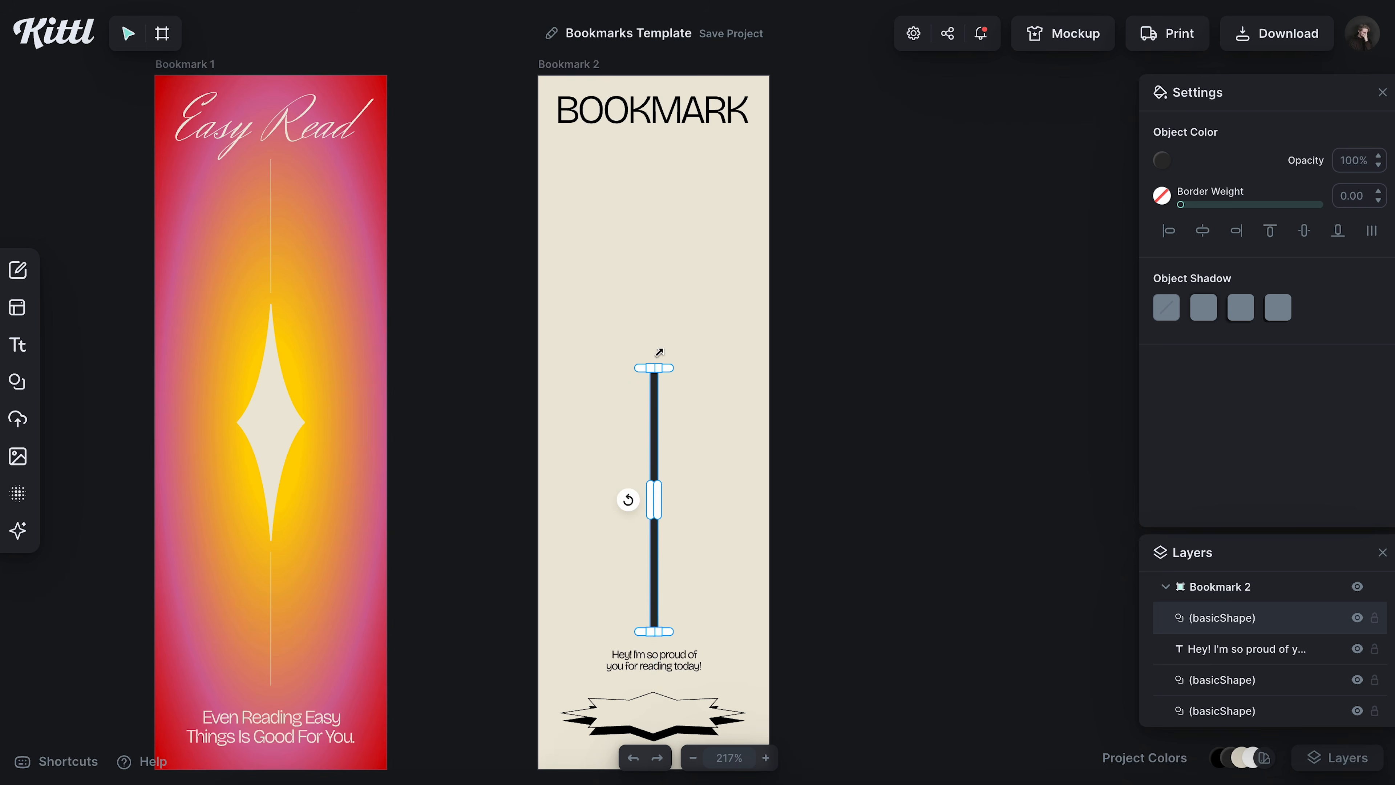
# - Extend the vertical line up to just below the BOOKMARK headline and thin it to a hairline
pyautogui.scroll(5, 653, 367)
pyautogui.moveTo(654, 368); pyautogui.dragTo(653, 107)
pyautogui.scroll(5, 659, 230)
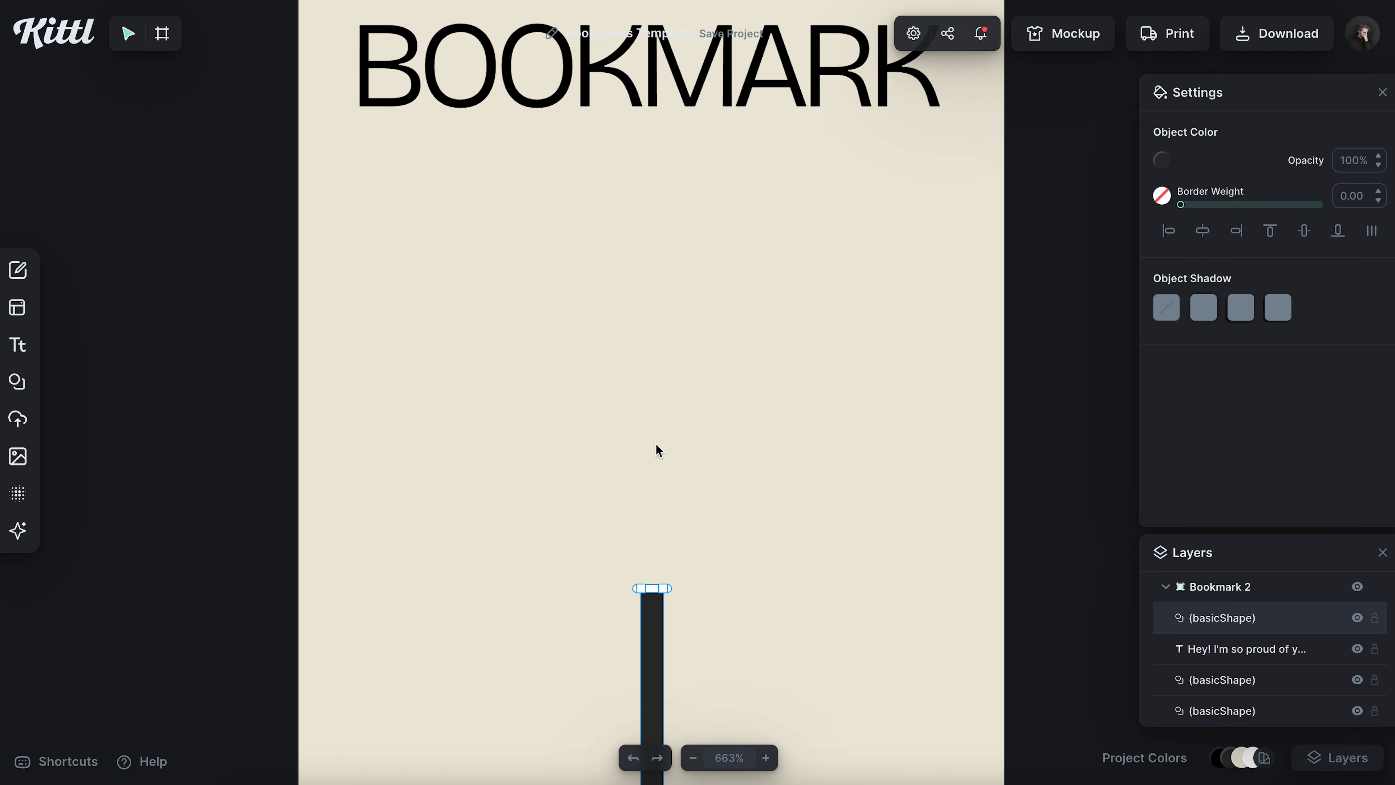
pyautogui.scroll(-3, 653, 588)
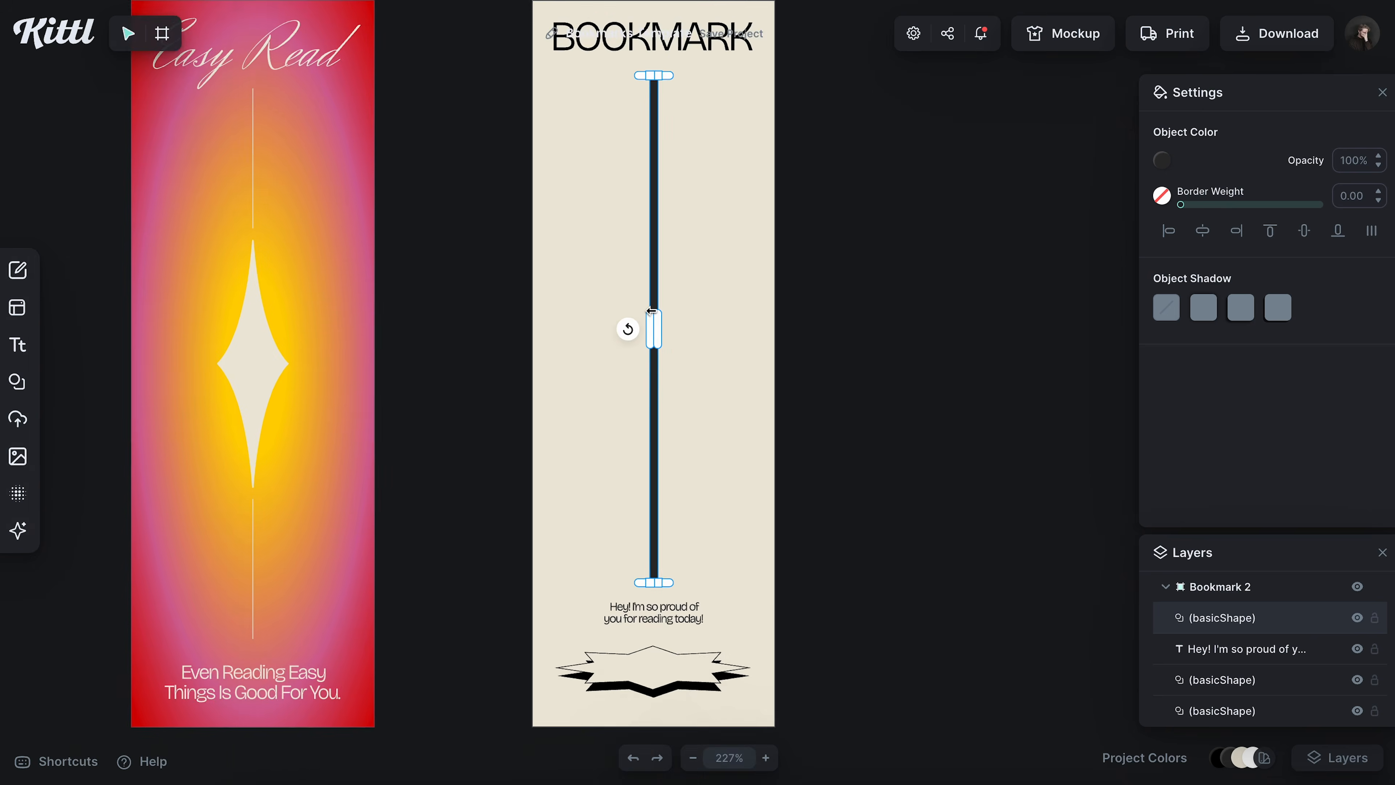
pyautogui.scroll(5, 673, 366)
pyautogui.moveTo(690, 430); pyautogui.dragTo(647, 436)
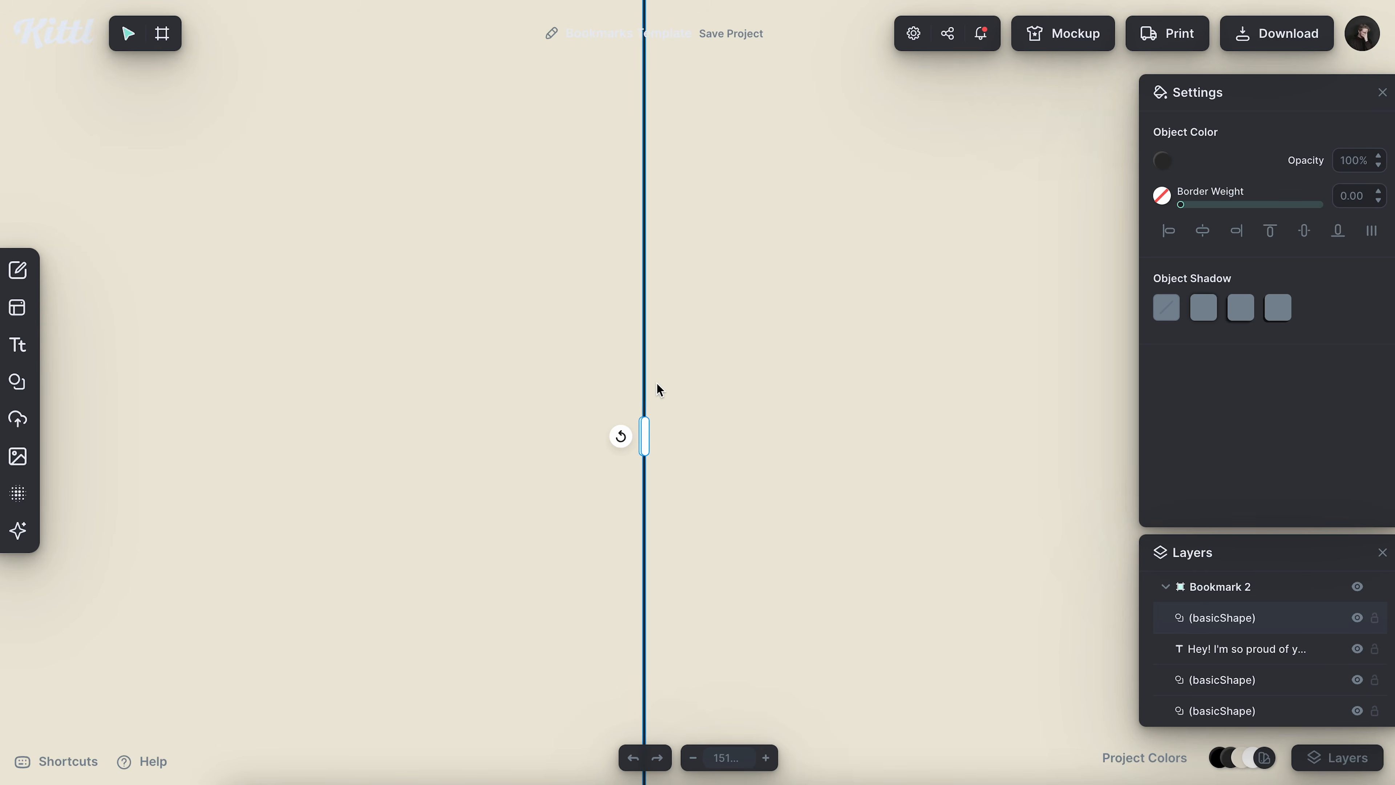
pyautogui.scroll(-5, 657, 387)
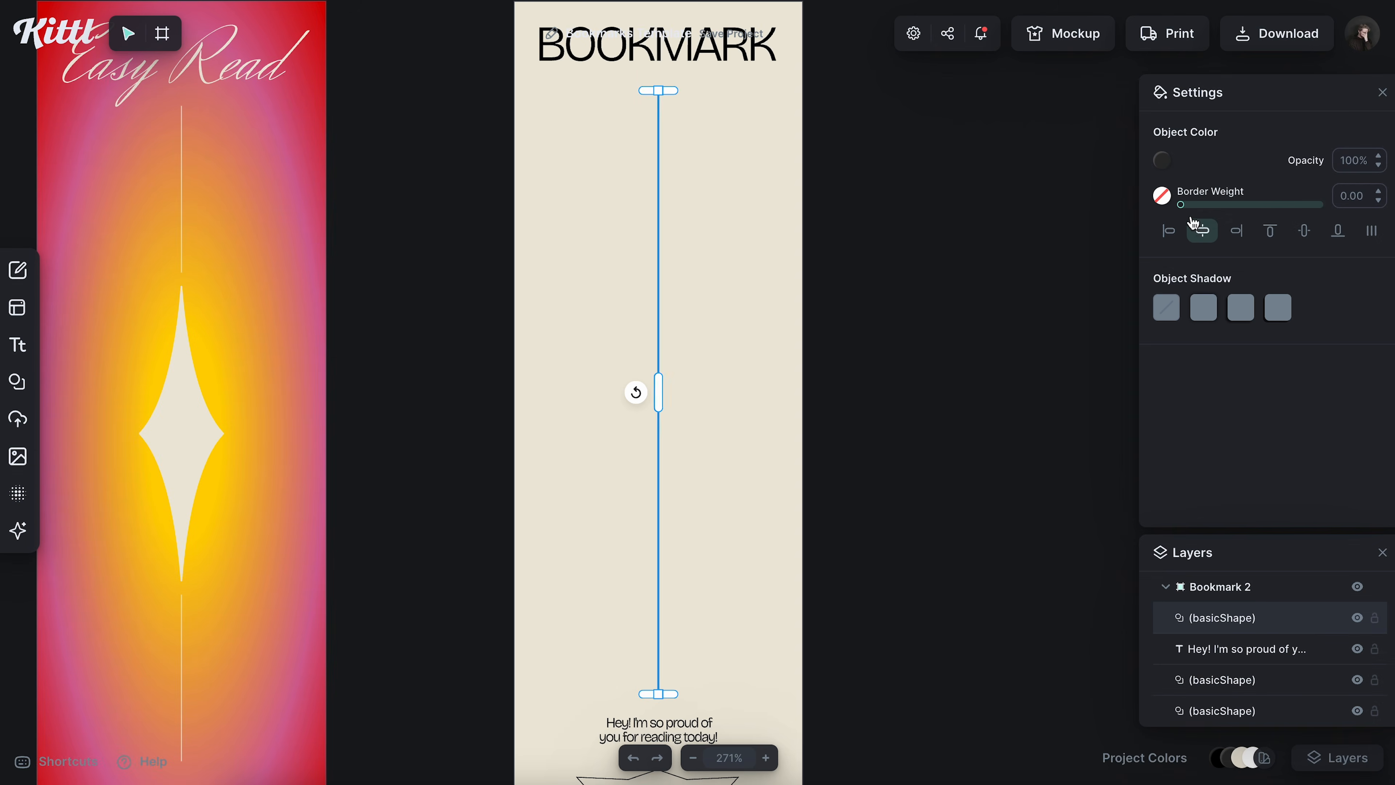
# - Center the thin vertical line horizontally on the artboard and color it black
pyautogui.click(1161, 195)
pyautogui.click(1273, 198)
pyautogui.scroll(-3, 680, 306)
pyautogui.click(842, 427)
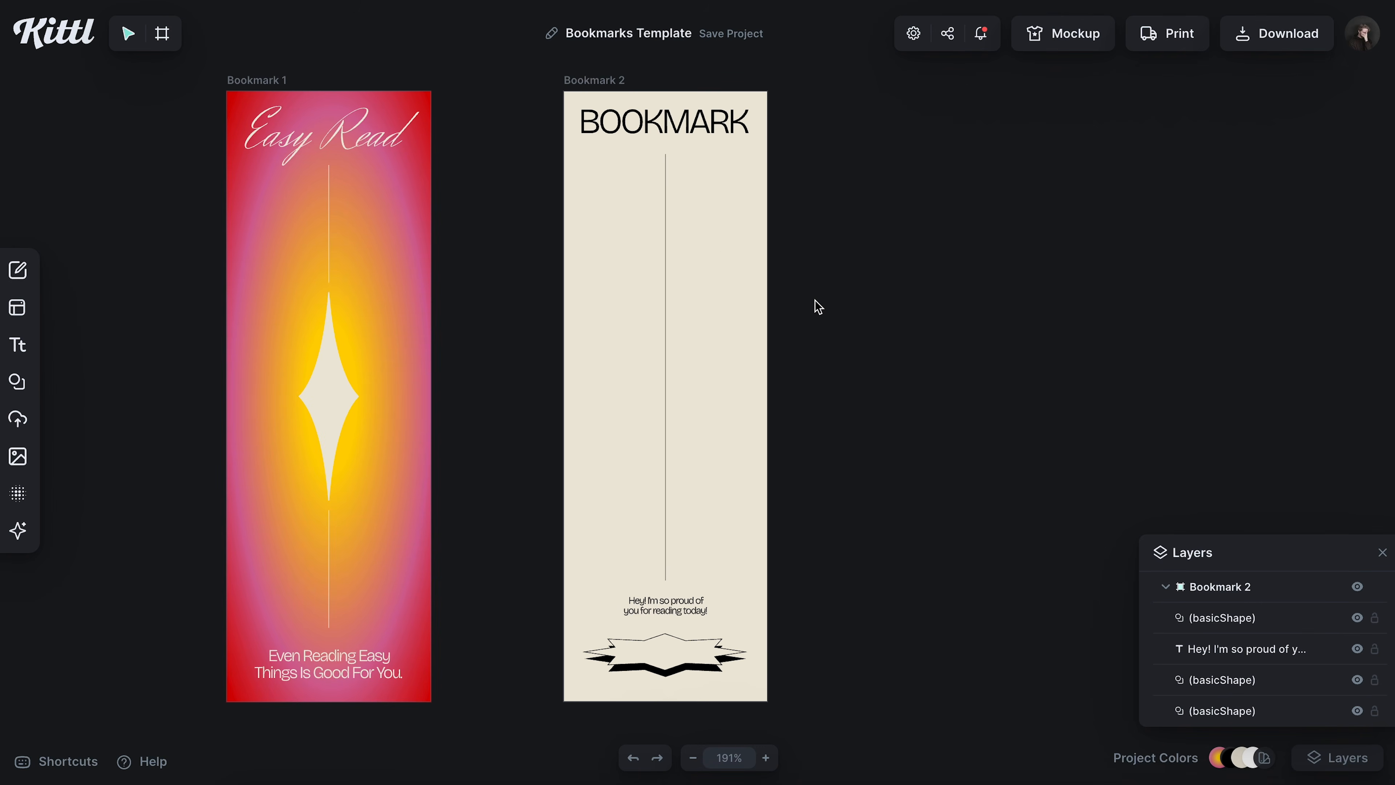
# - Group all the elements of Bookmark 2 and center the group vertically and horizontally on the artboard
pyautogui.moveTo(811, 708); pyautogui.dragTo(548, 99)
pyautogui.hotkey('ctrl', 'g')
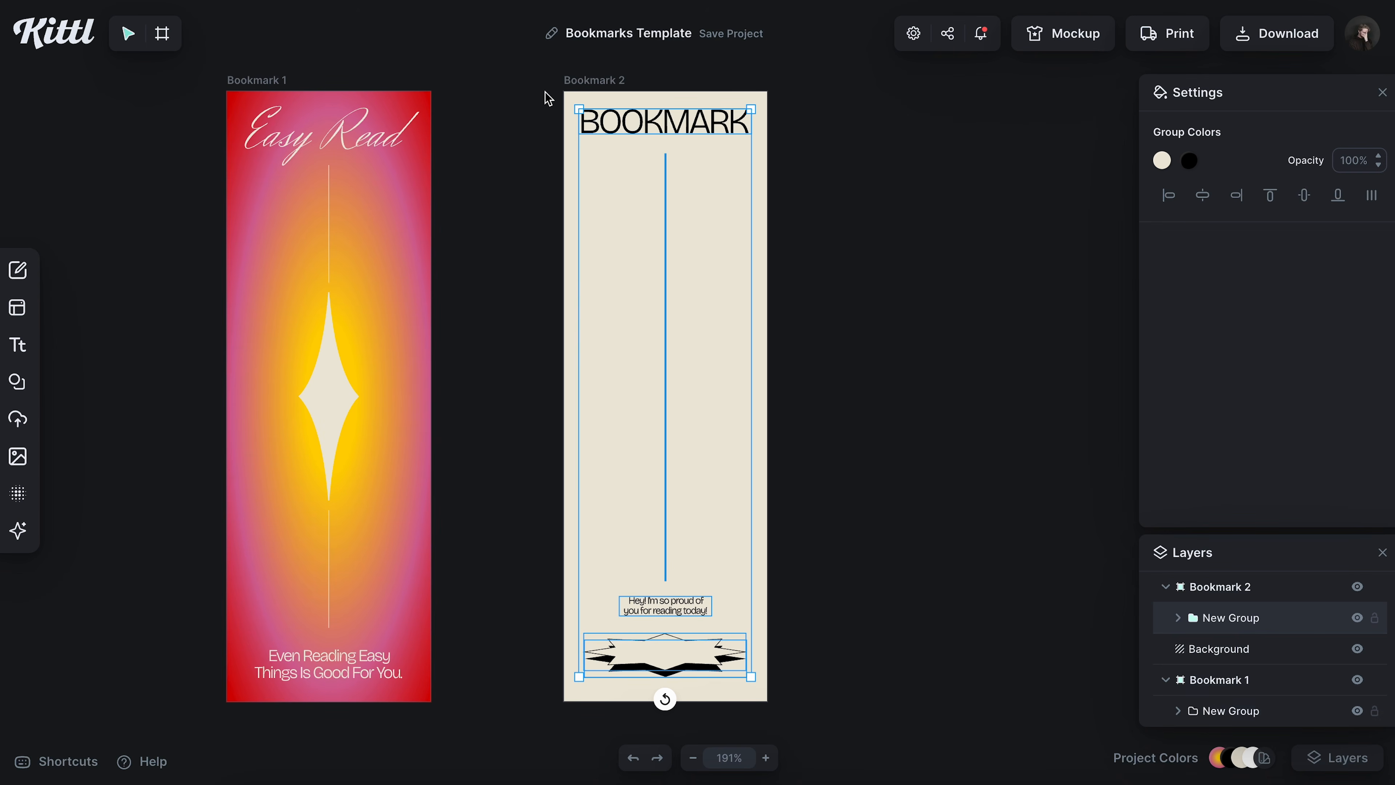
pyautogui.click(1304, 195)
pyautogui.click(1202, 195)
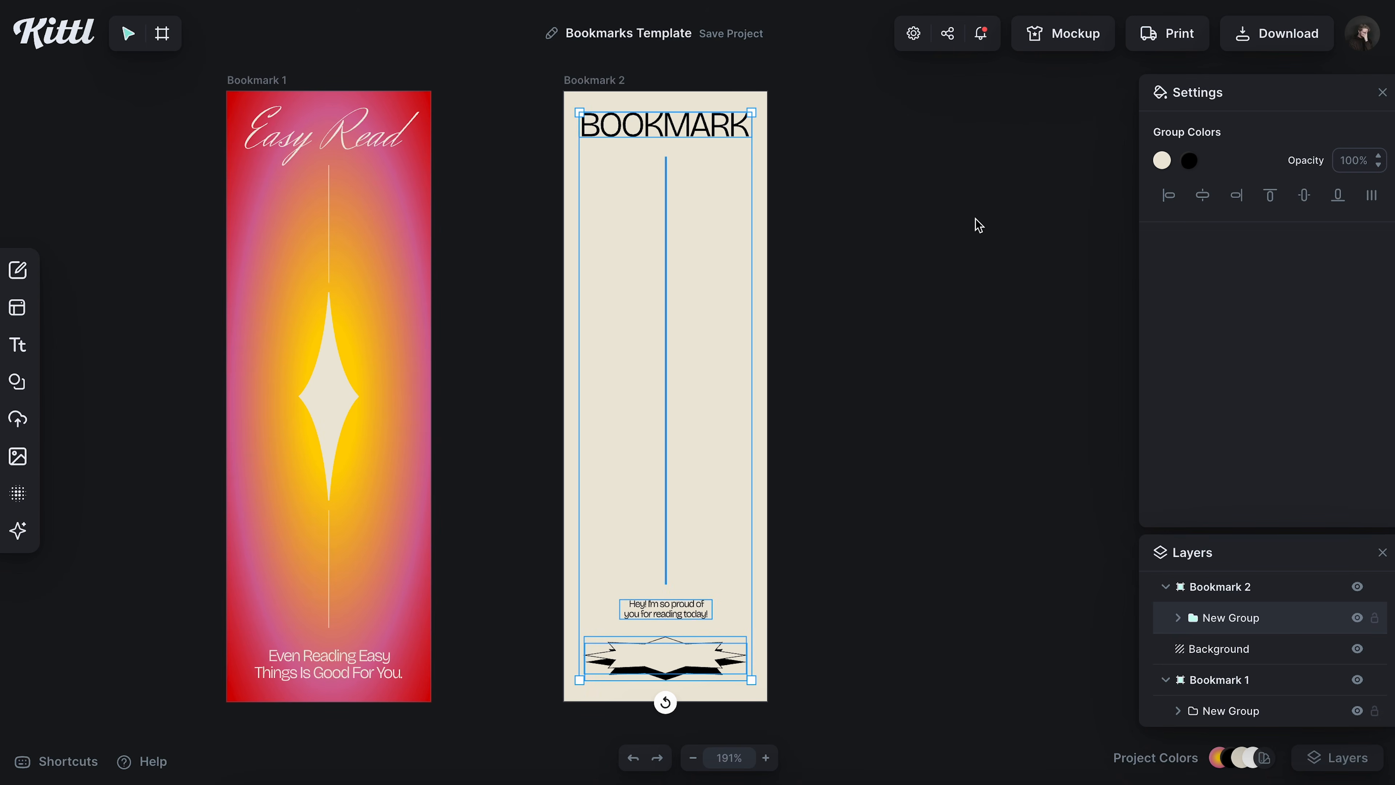
pyautogui.click(977, 227)
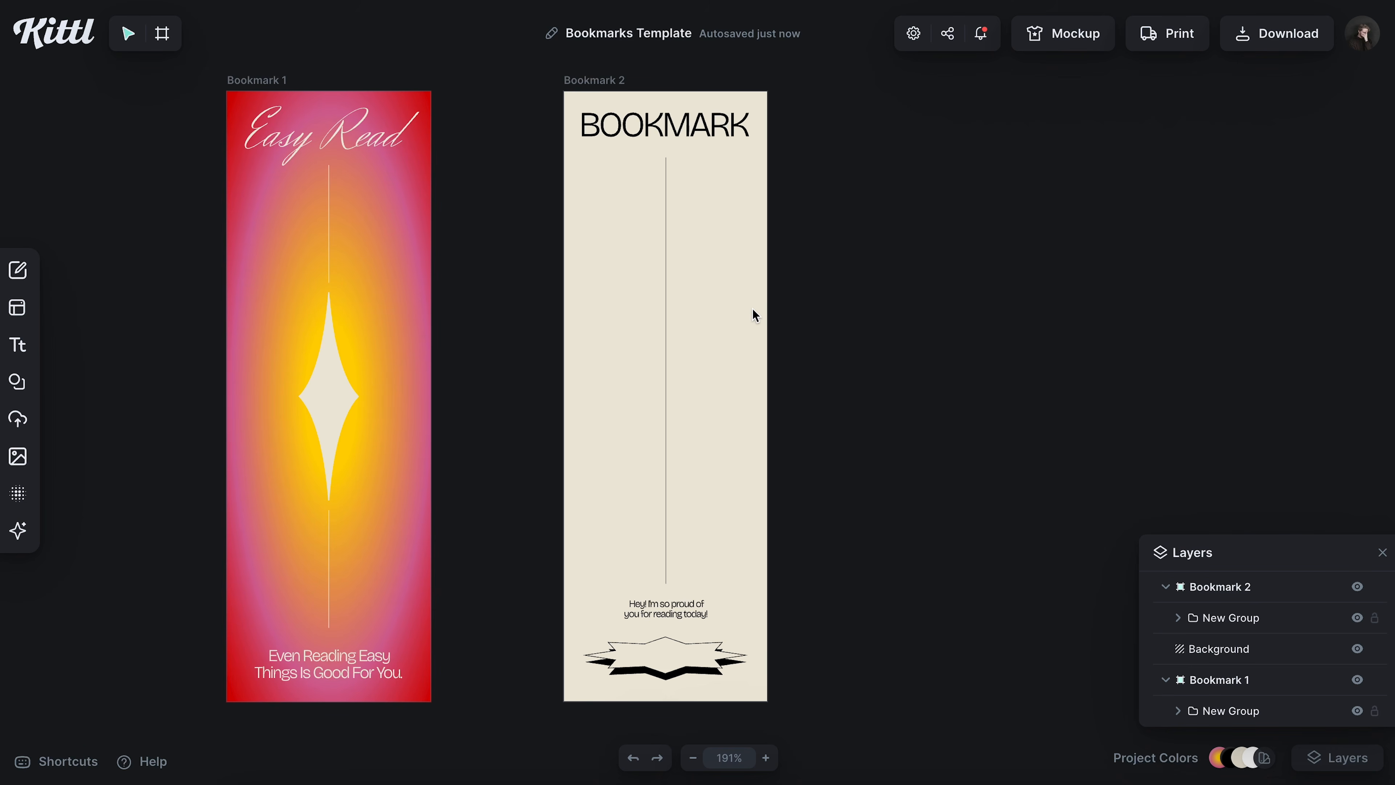
# - Move the Bookmark 2 artboard next to Bookmark 1 and duplicate it farther to the right
pyautogui.moveTo(752, 314); pyautogui.dragTo(645, 314)
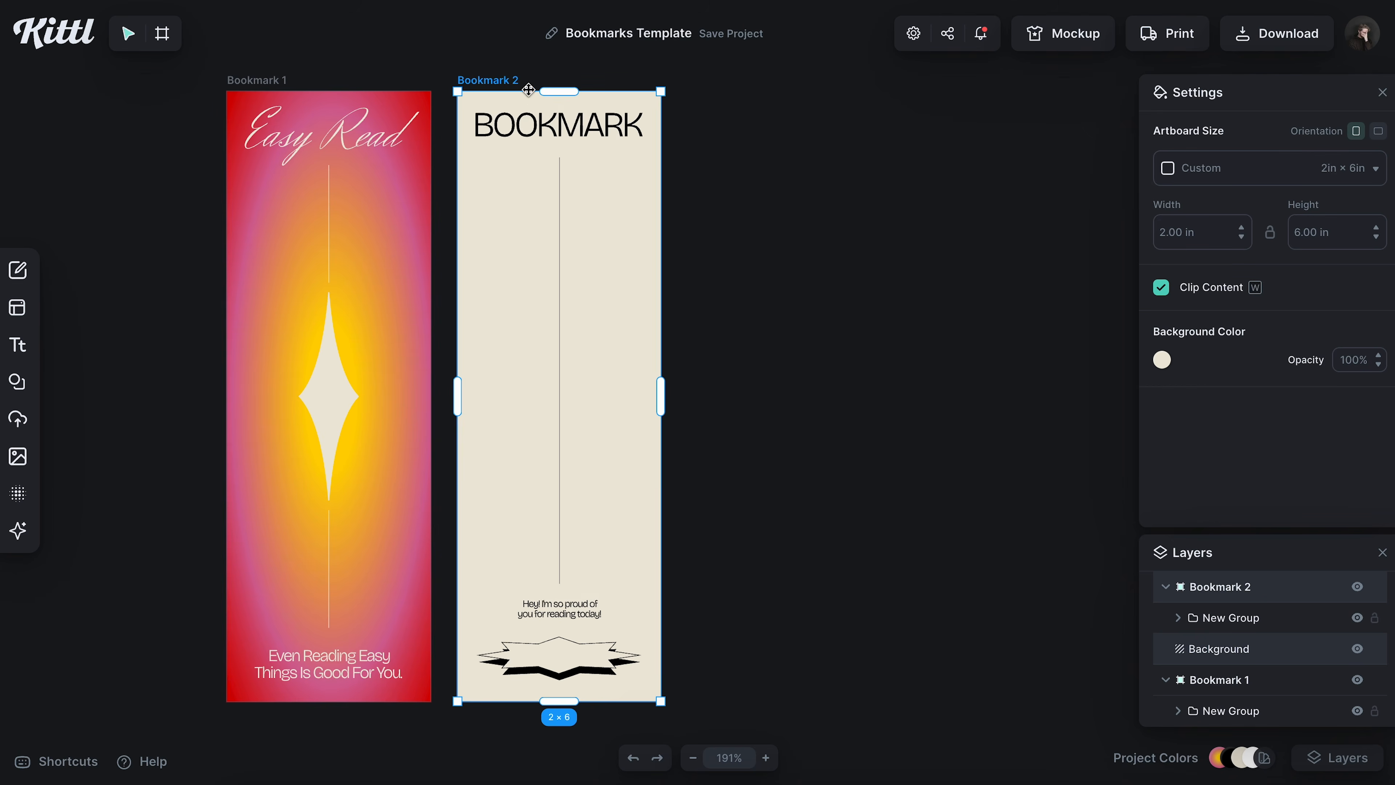
pyautogui.moveTo(497, 79); pyautogui.dragTo(909, 315)
# - Delete the design group from the duplicated artboard and rename the artboard Bookmark 3
pyautogui.press('Delete')
pyautogui.doubleClick(862, 80)
pyautogui.click(874, 80)
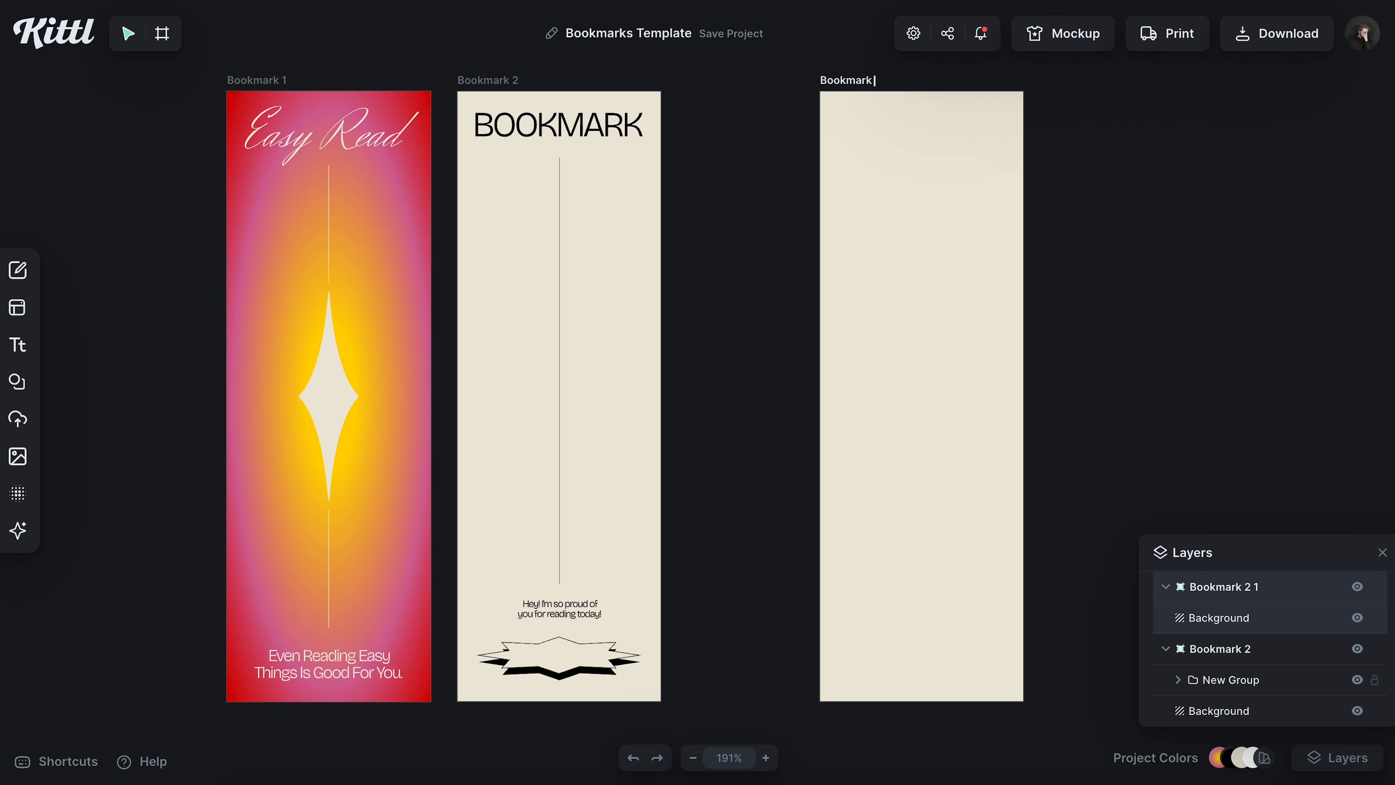
pyautogui.write('3')
pyautogui.press('Return')
pyautogui.hscroll(1, 753, 339)
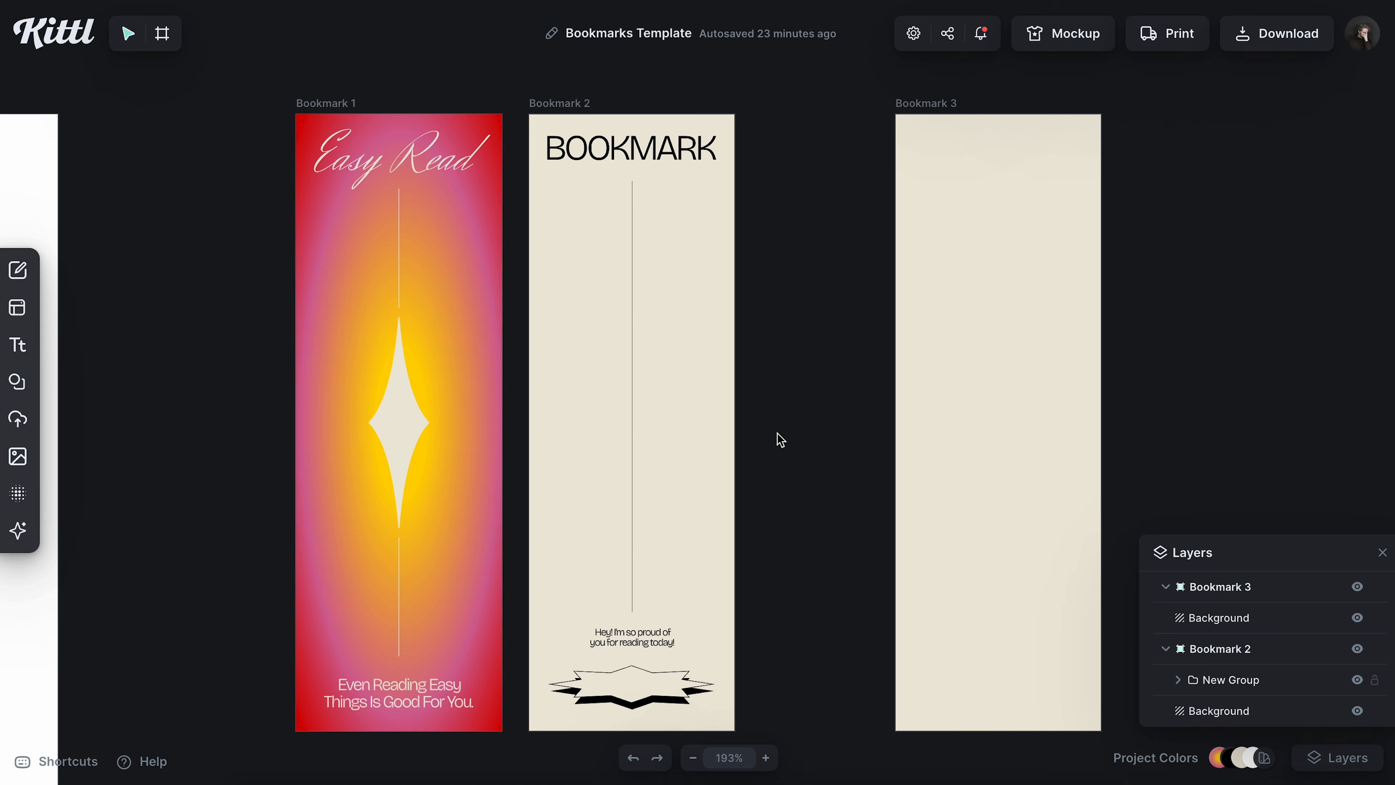
# - Copy the PIZZA title and WOW starburst from the Neo Brutalist/Brutalism Pizza Flyer project and paste them into Bookmarks Template
pyautogui.hscroll(5, 851, 377)
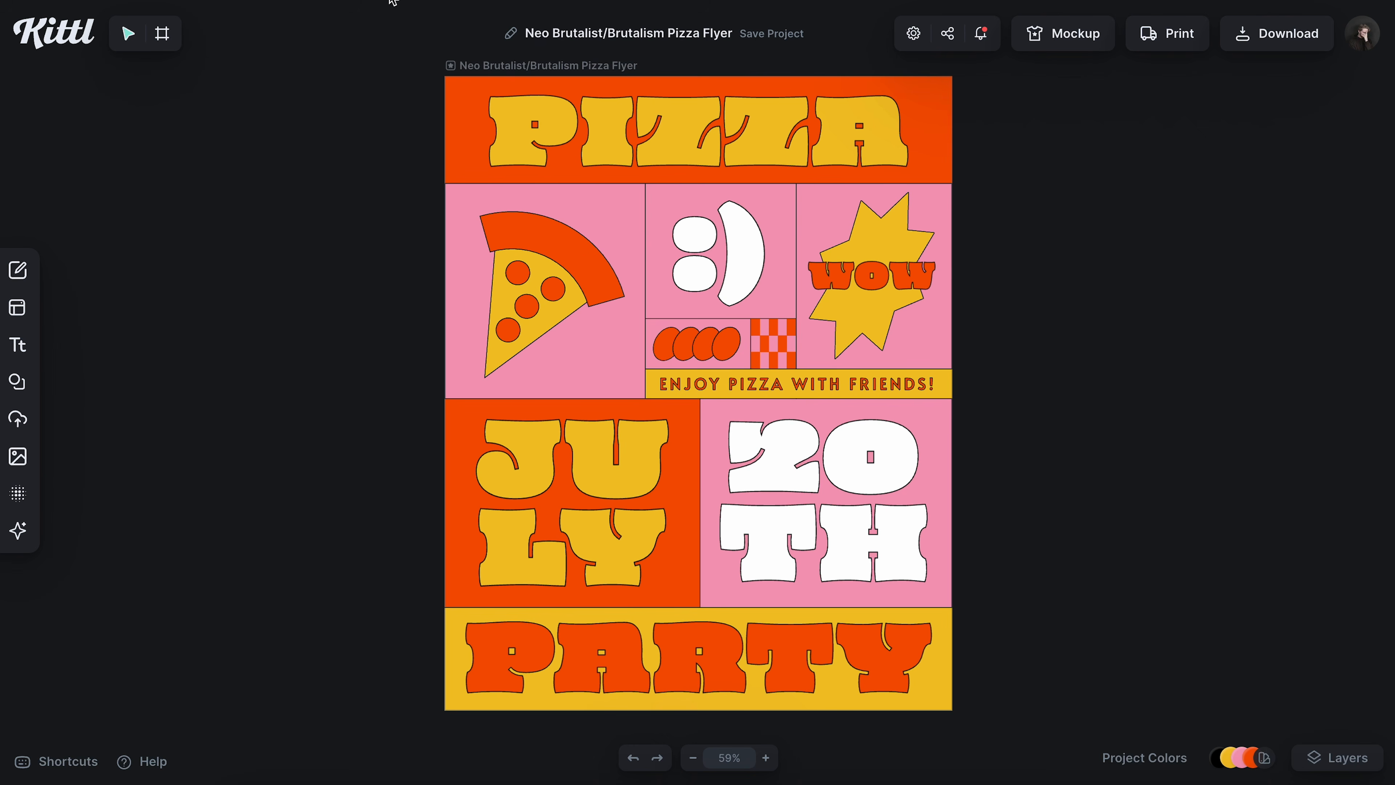
pyautogui.click(773, 134)
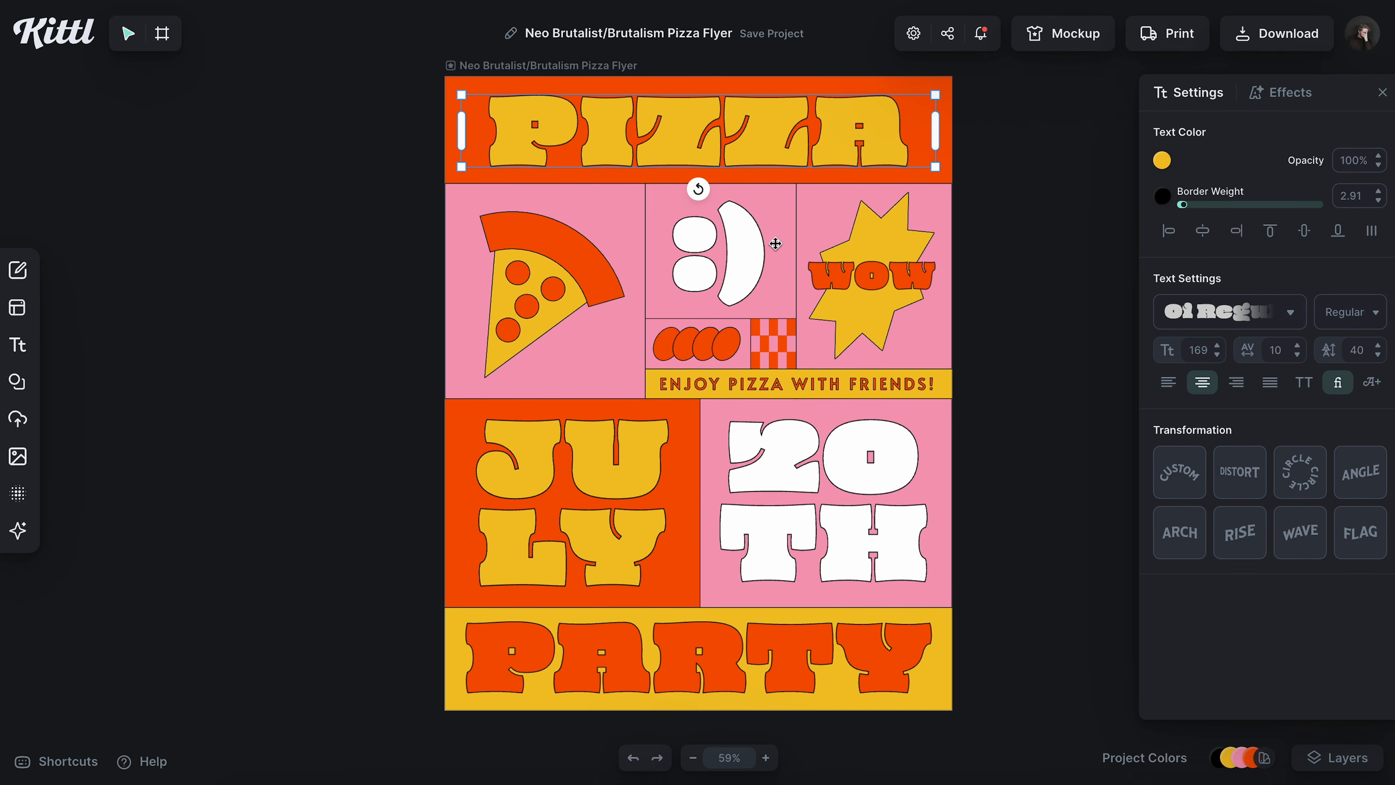
pyautogui.keyDown('shift'); pyautogui.click(865, 282); pyautogui.keyUp('shift')
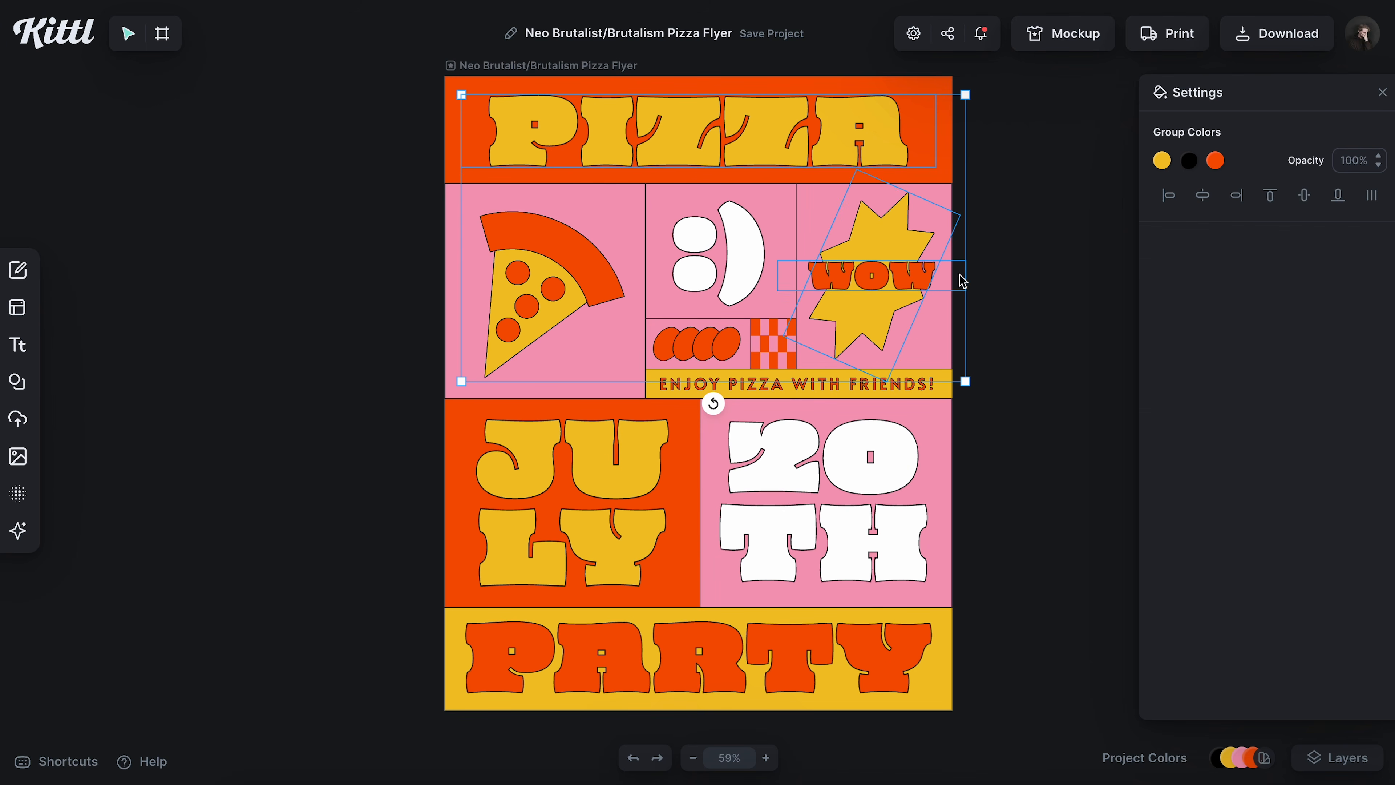
pyautogui.click(1001, 495)
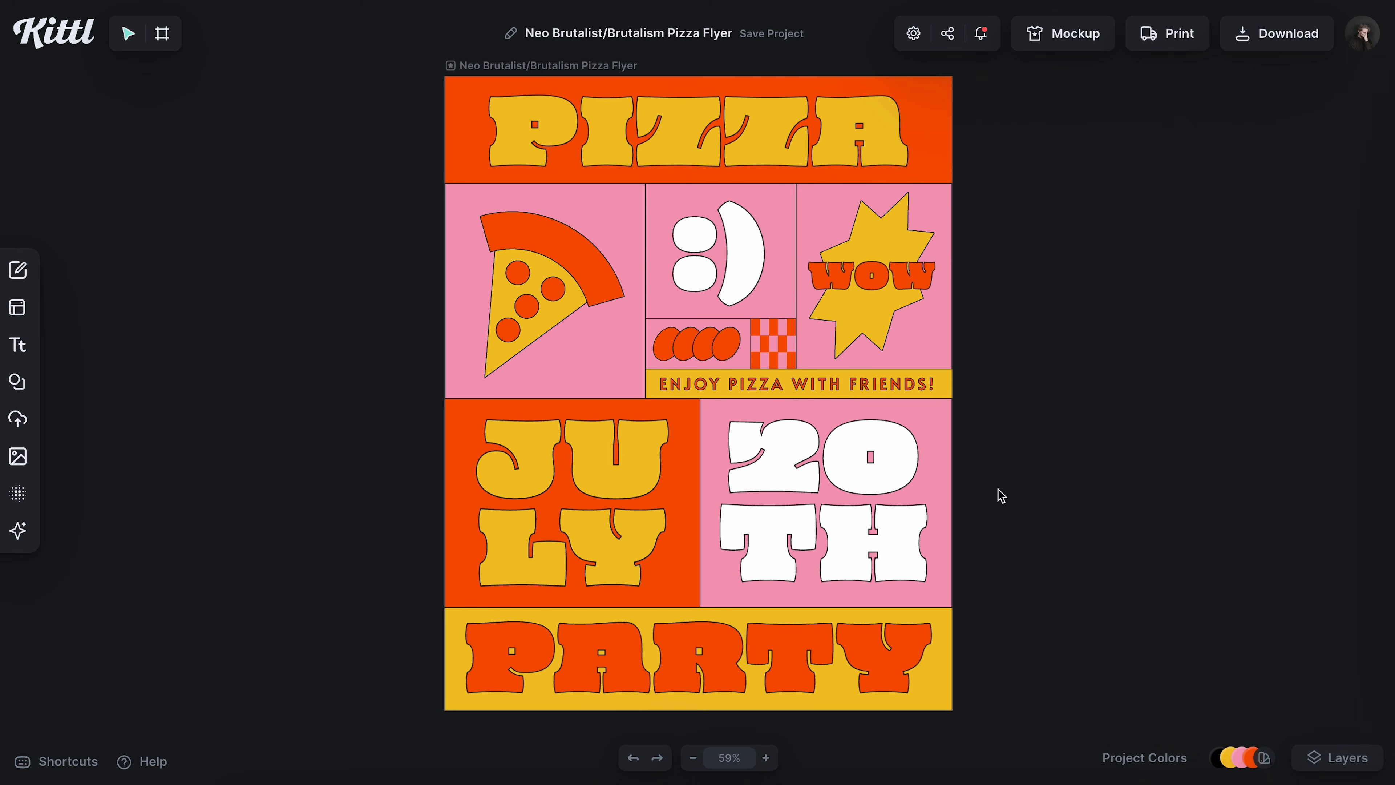
pyautogui.click(780, 139)
pyautogui.keyDown('shift'); pyautogui.click(886, 273); pyautogui.keyUp('shift')
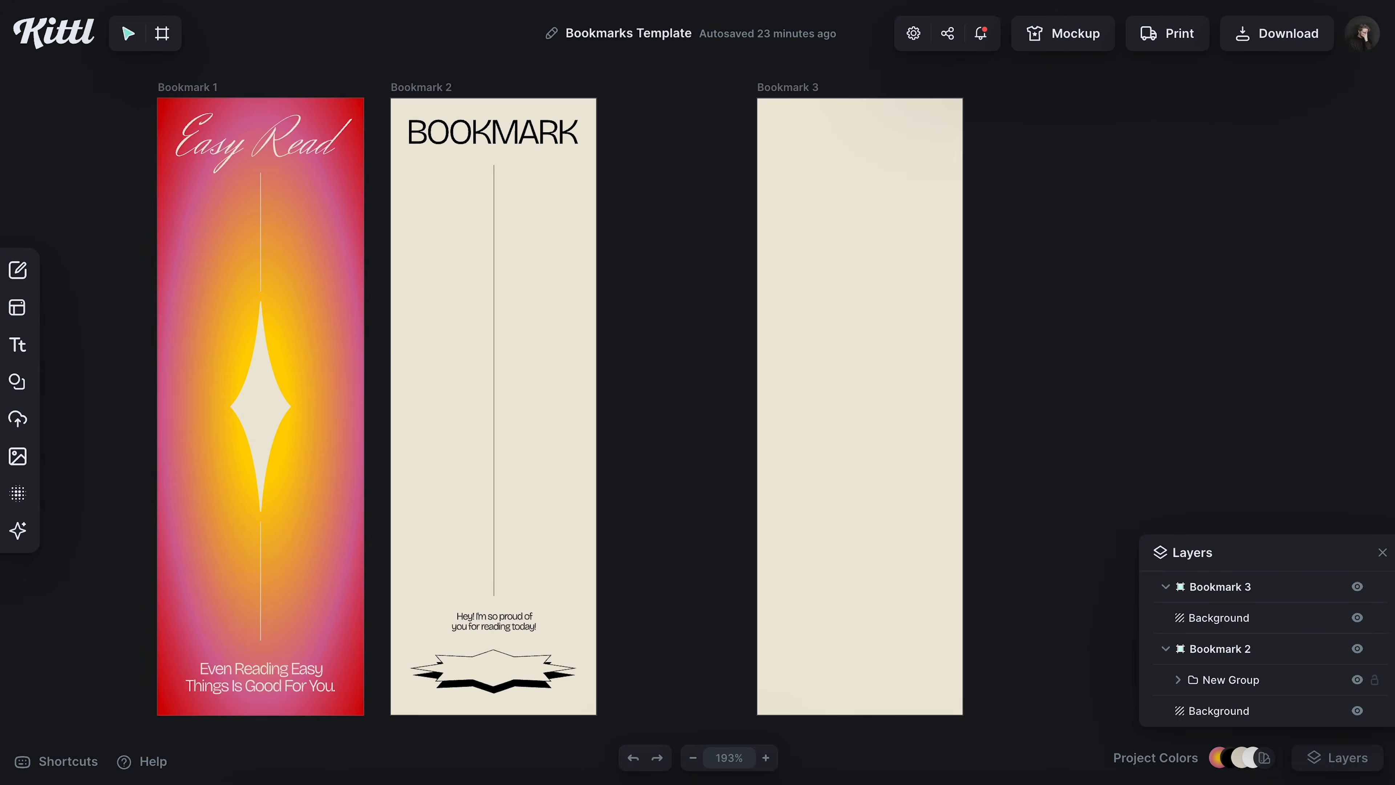
pyautogui.hotkey('ctrl', 'v')
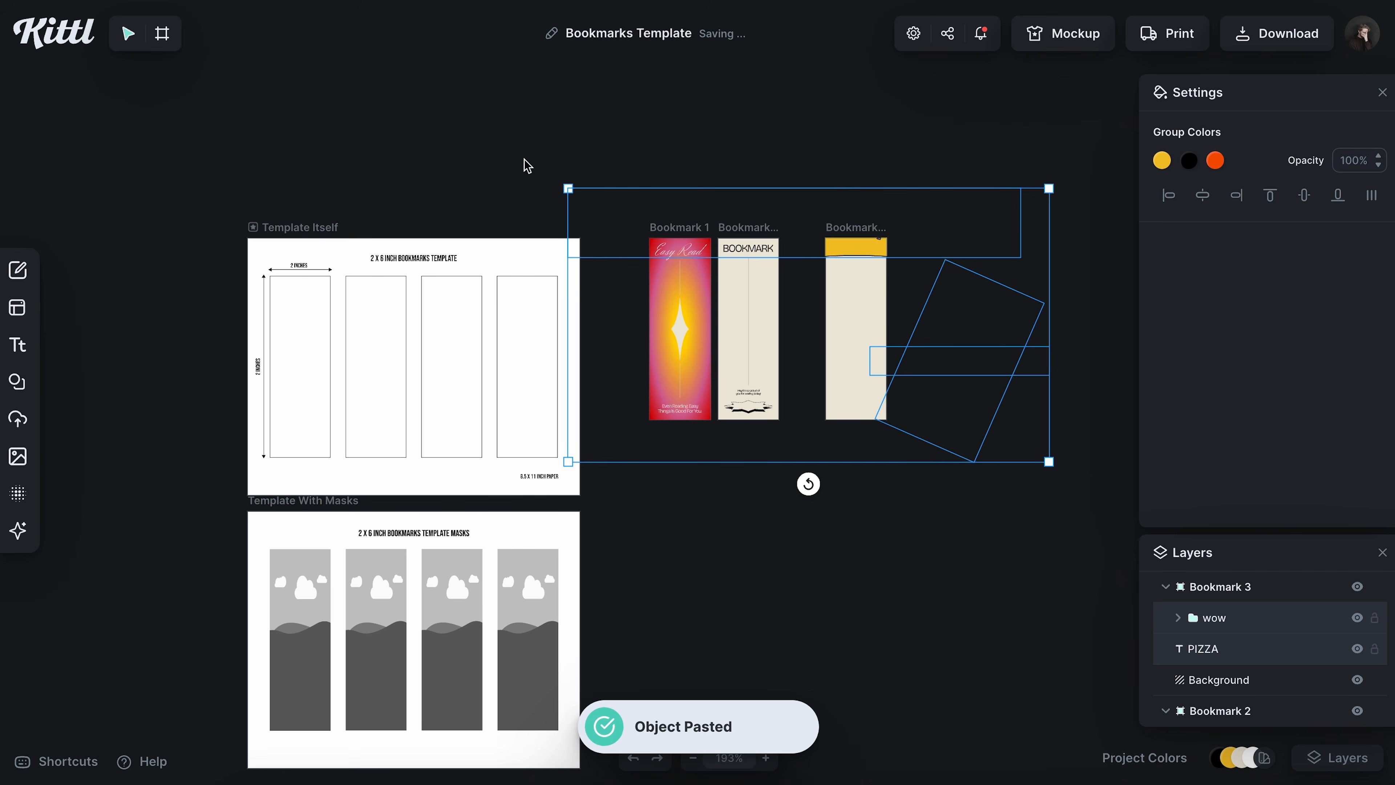
# - Shrink the pasted PIZZA title and WOW starburst together and move them onto the empty canvas right of Bookmark 3
pyautogui.moveTo(569, 188); pyautogui.dragTo(835, 340)
pyautogui.moveTo(928, 445); pyautogui.dragTo(1028, 349)
pyautogui.click(1131, 324)
pyautogui.scroll(5, 1131, 324)
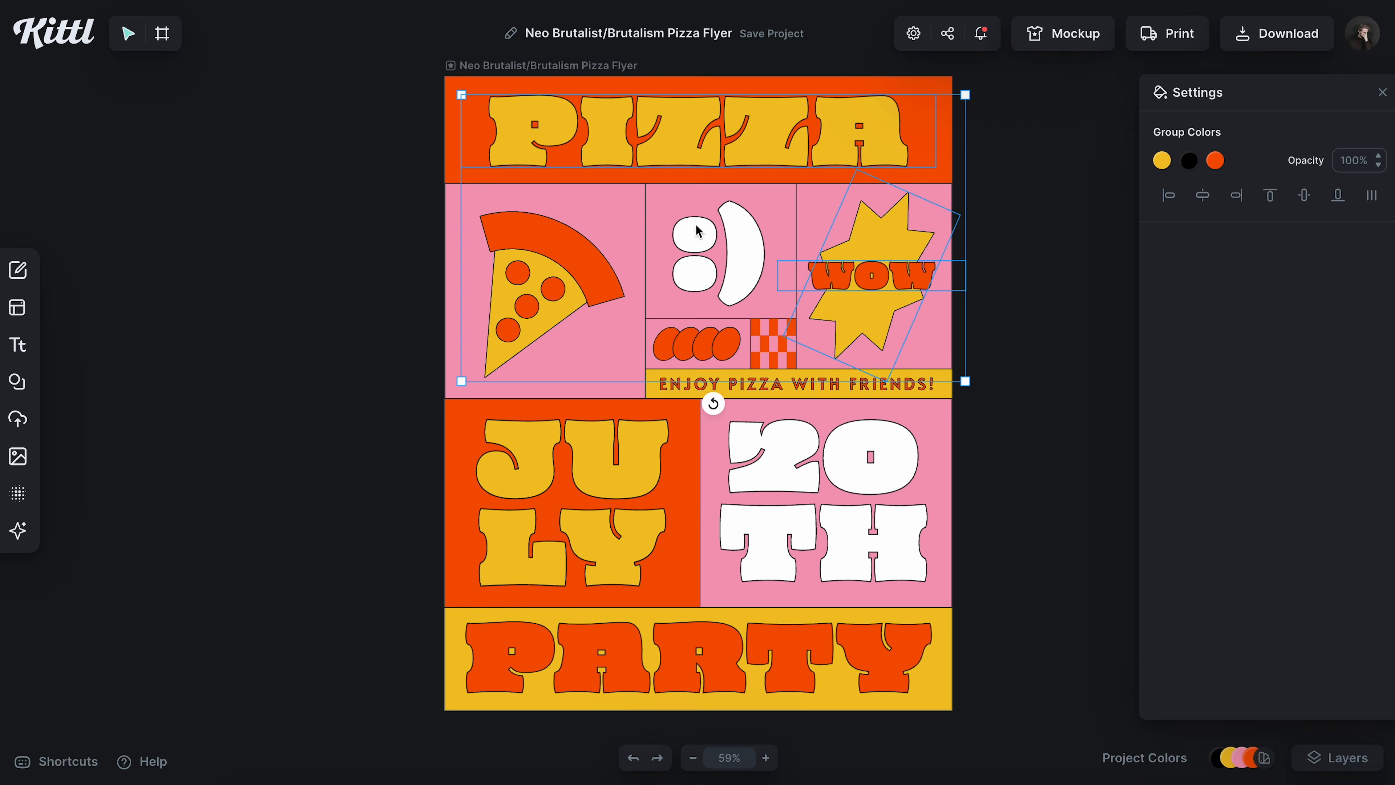
# - Copy the 20TH lettering from the pizza flyer project and paste it, in pink, beneath the PIZZA title in Bookmarks Template
pyautogui.press('Escape')
pyautogui.click(1340, 758)
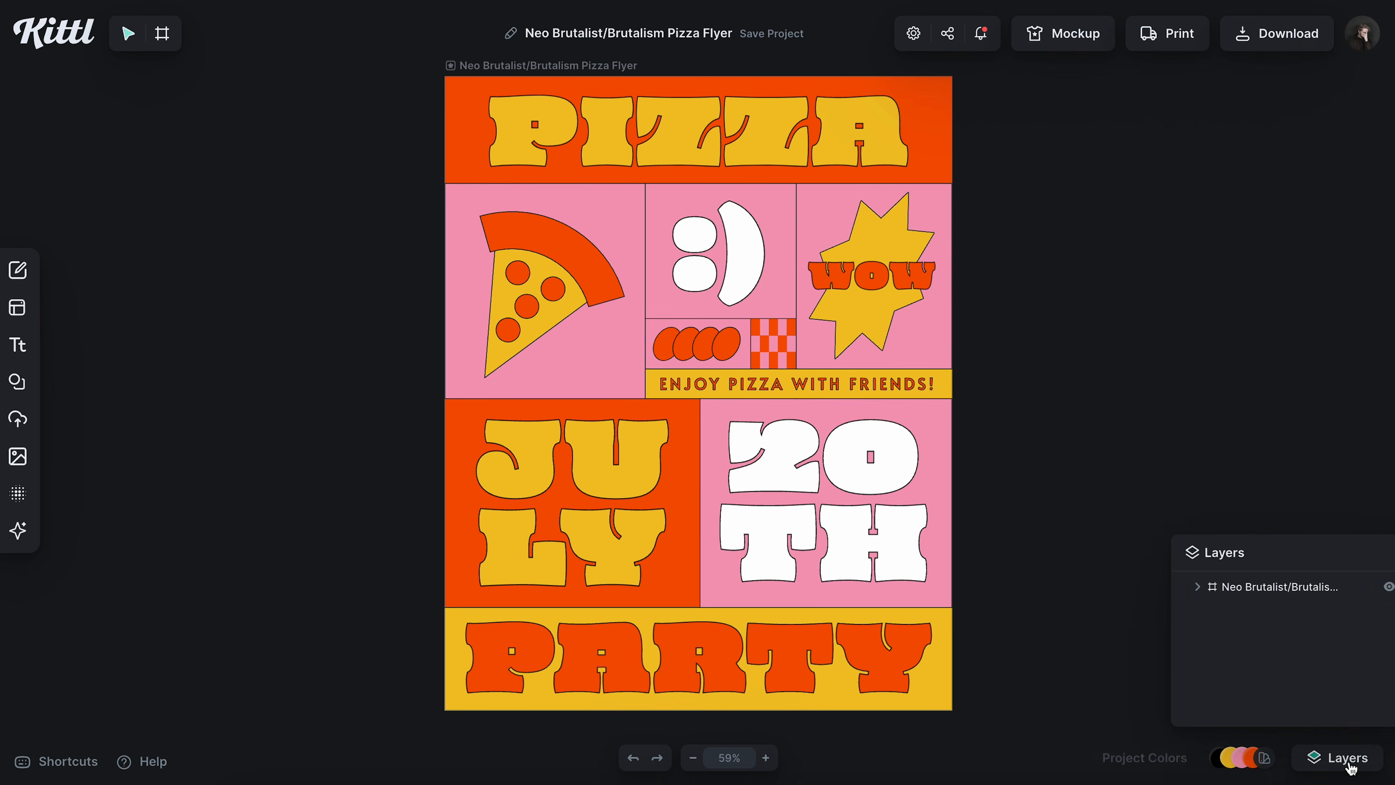
pyautogui.click(1202, 579)
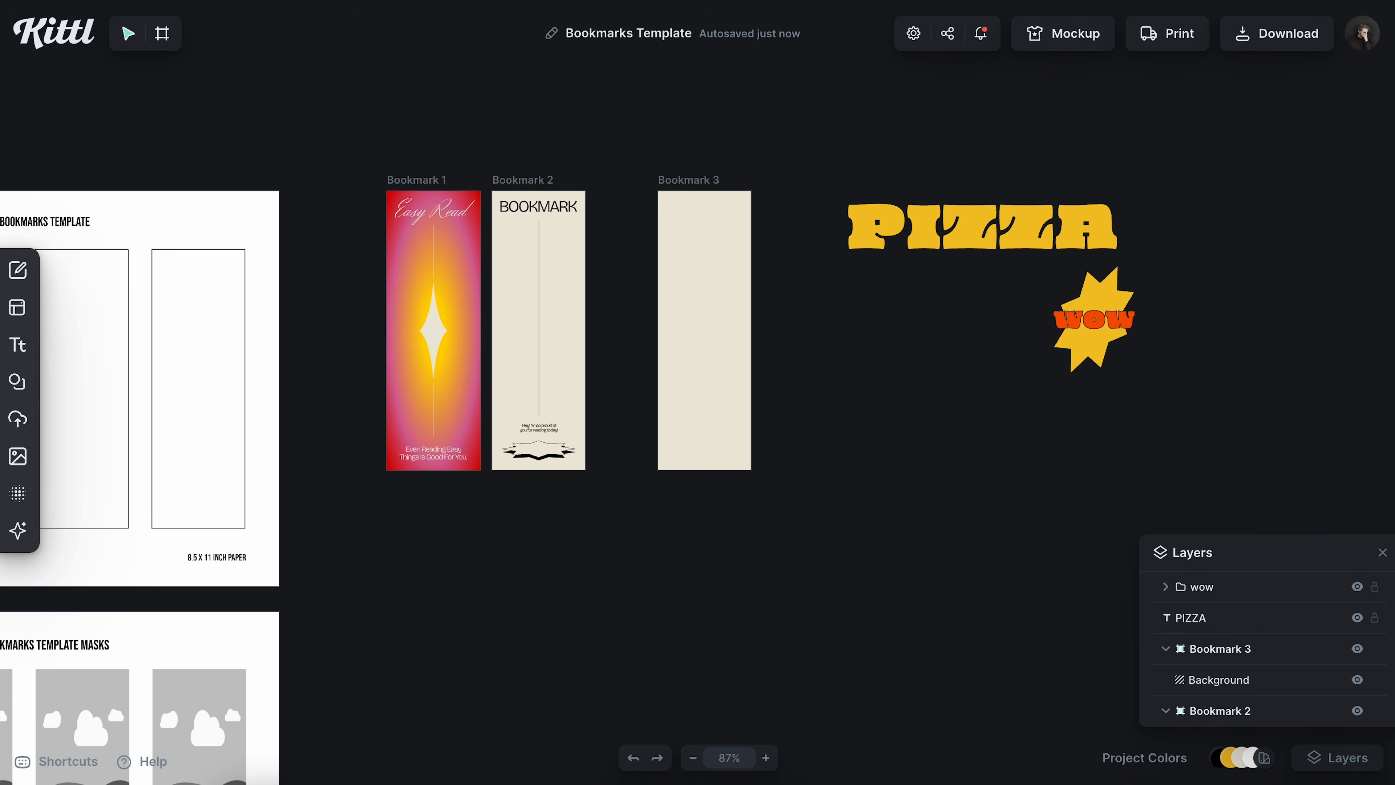
pyautogui.hotkey('ctrl', 'v')
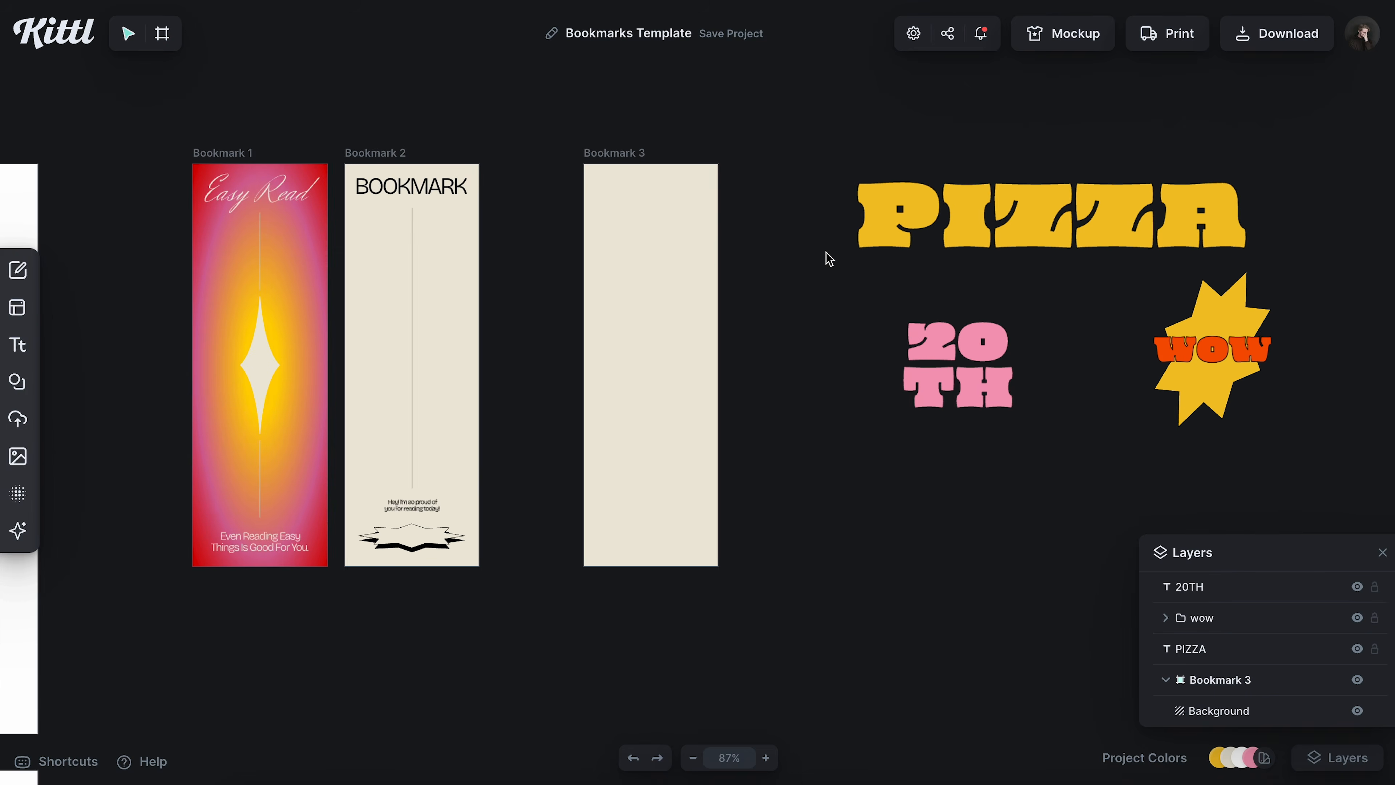
pyautogui.hscroll(3, 821, 264)
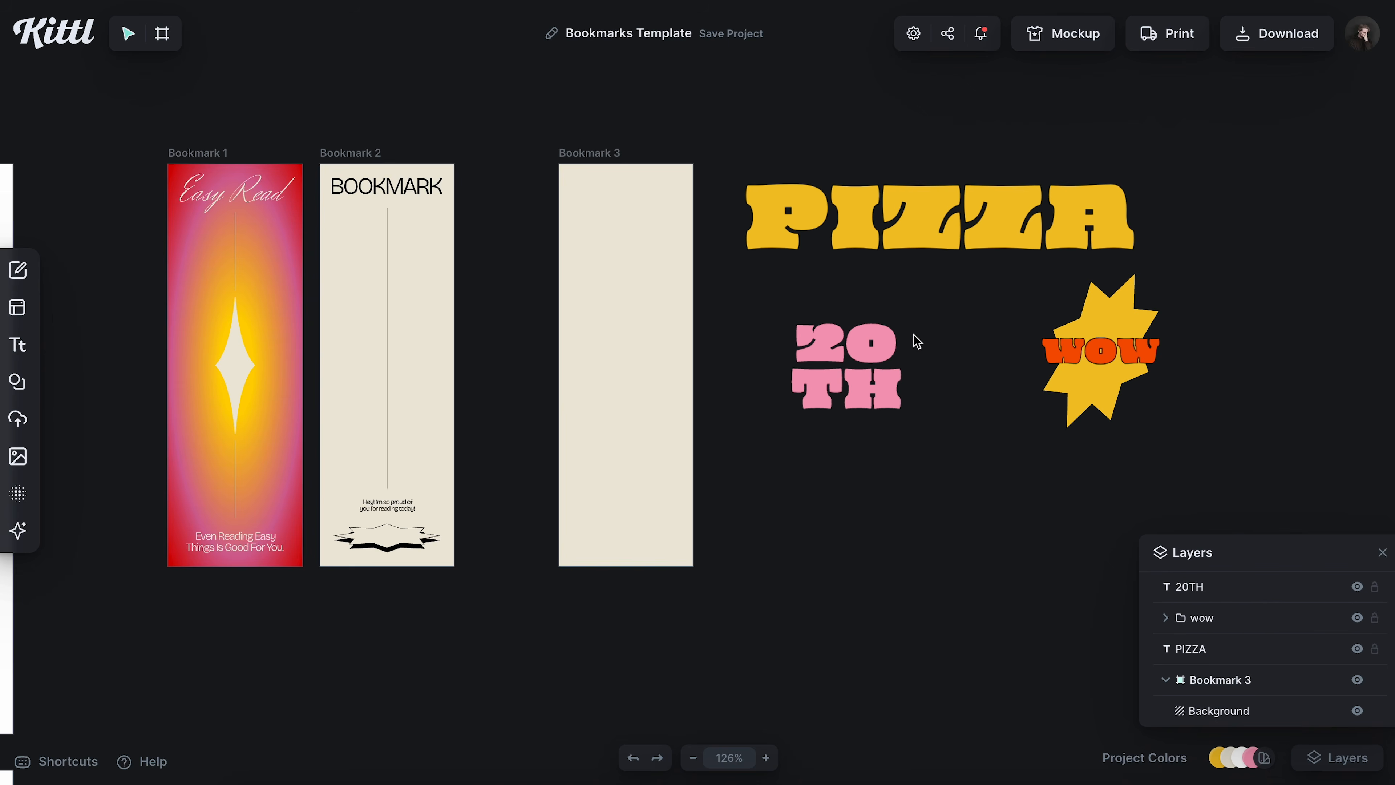
# - Change the Bookmark 3 artboard's background color to the pink document color f59bb8
pyautogui.scroll(2, 921, 344)
pyautogui.click(534, 124)
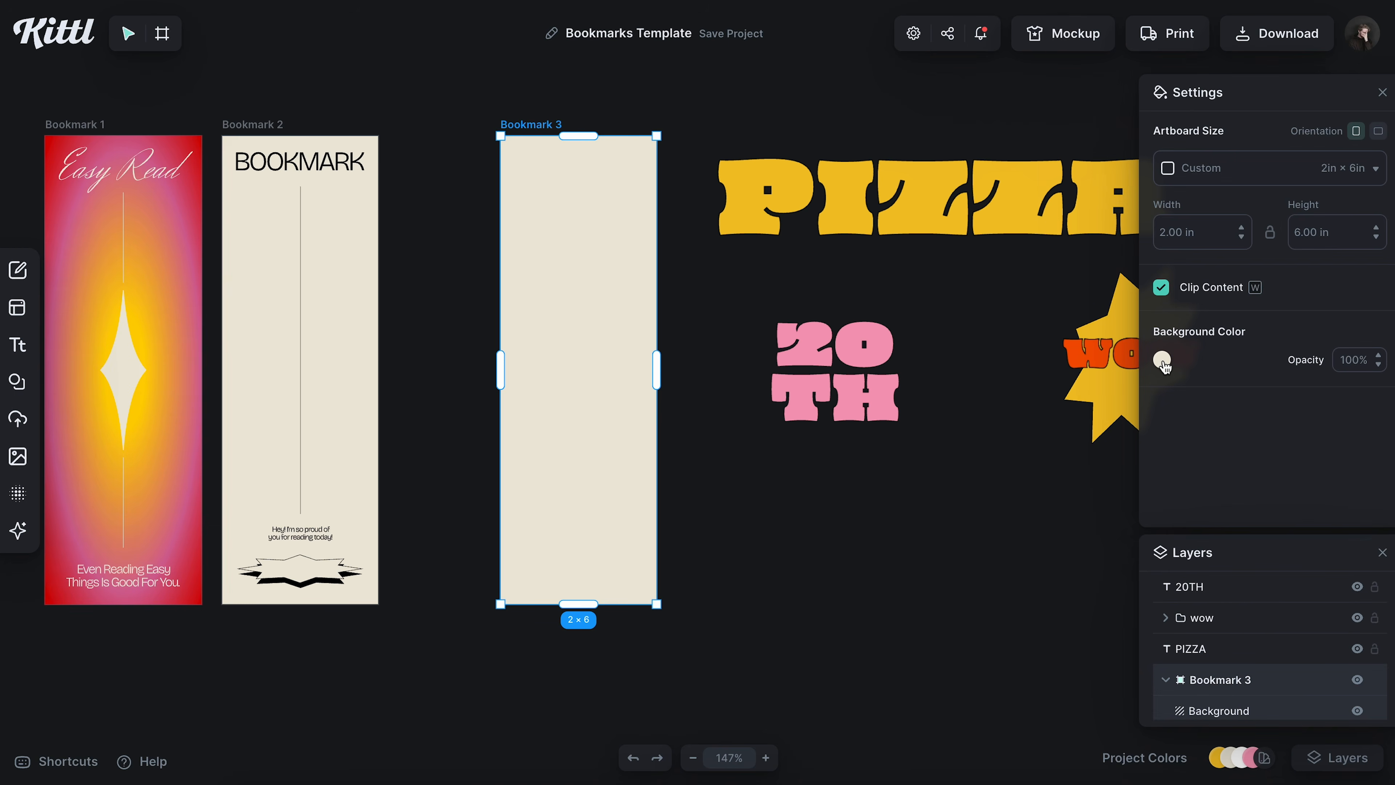
pyautogui.click(1162, 360)
pyautogui.click(1188, 759)
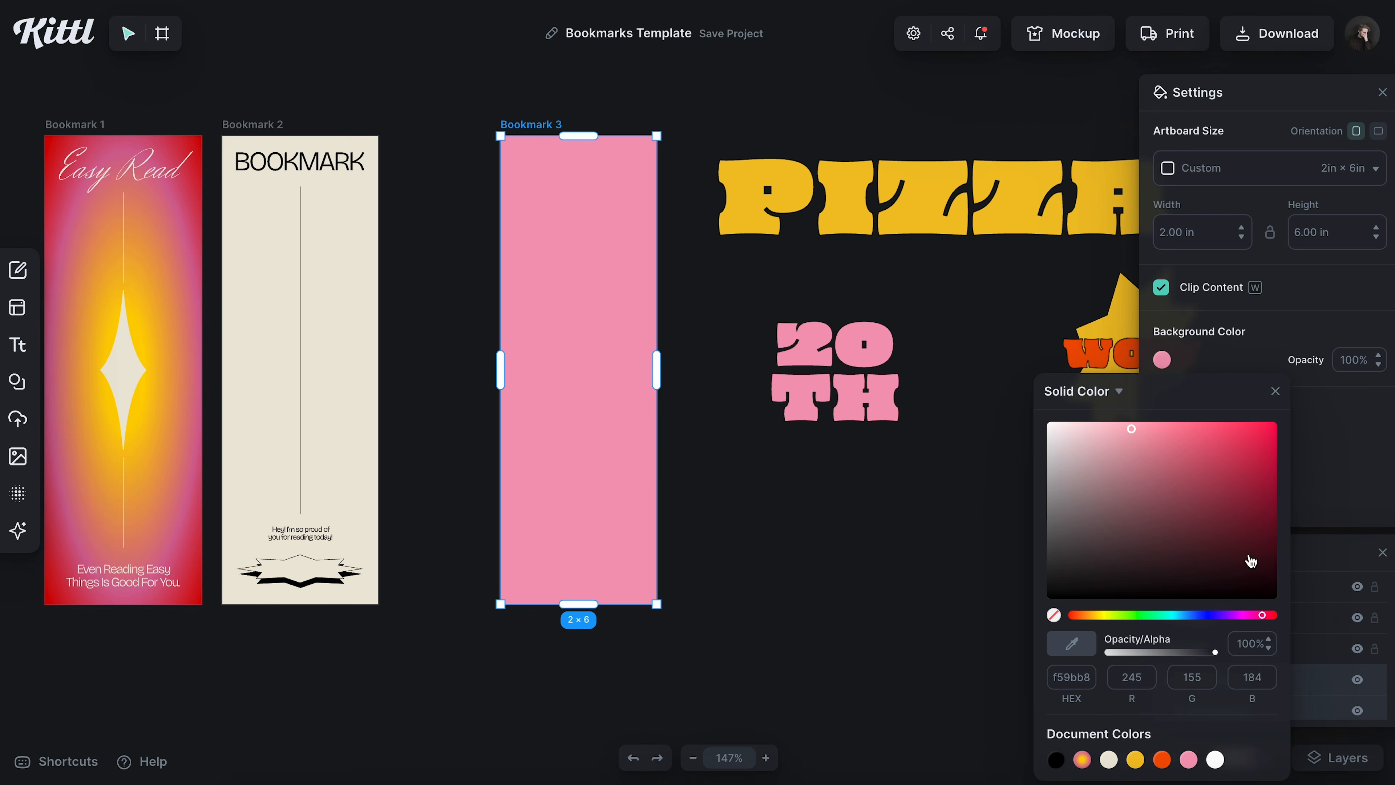
pyautogui.click(1274, 391)
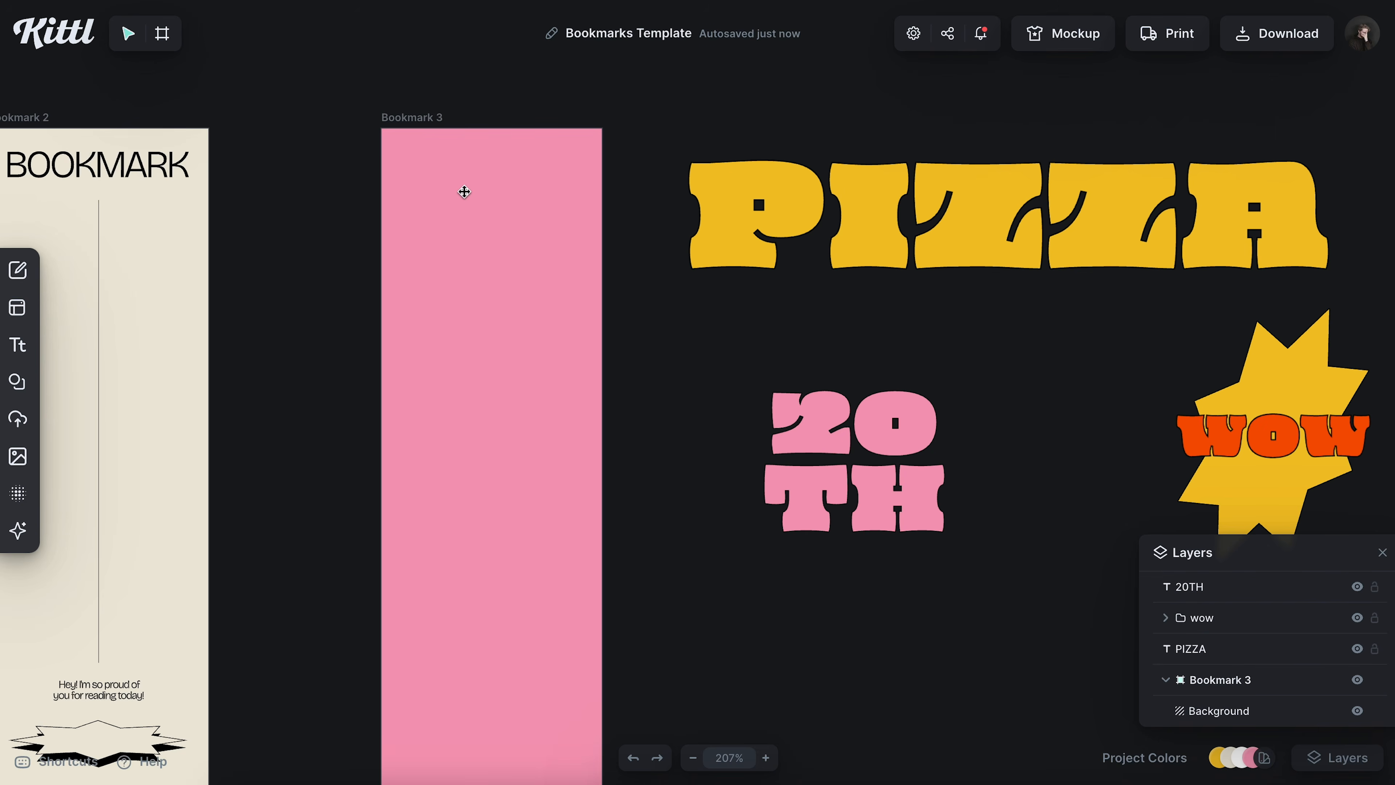
# - Add a basic square shape to Bookmark 3 and resize it into a header band across the artboard's top edge
pyautogui.click(12, 385)
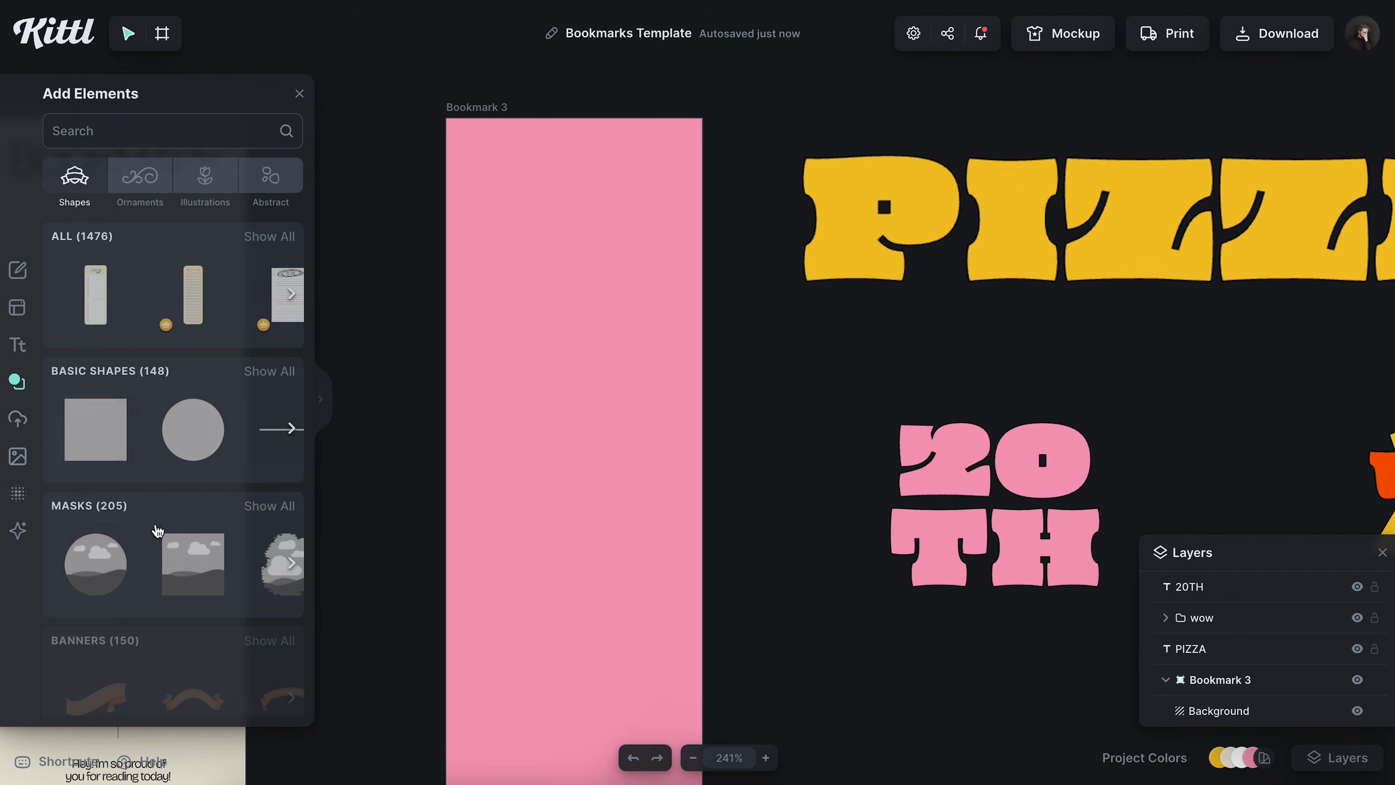
pyautogui.click(94, 429)
pyautogui.moveTo(789, 430); pyautogui.dragTo(626, 308)
pyautogui.moveTo(573, 371); pyautogui.dragTo(576, 200)
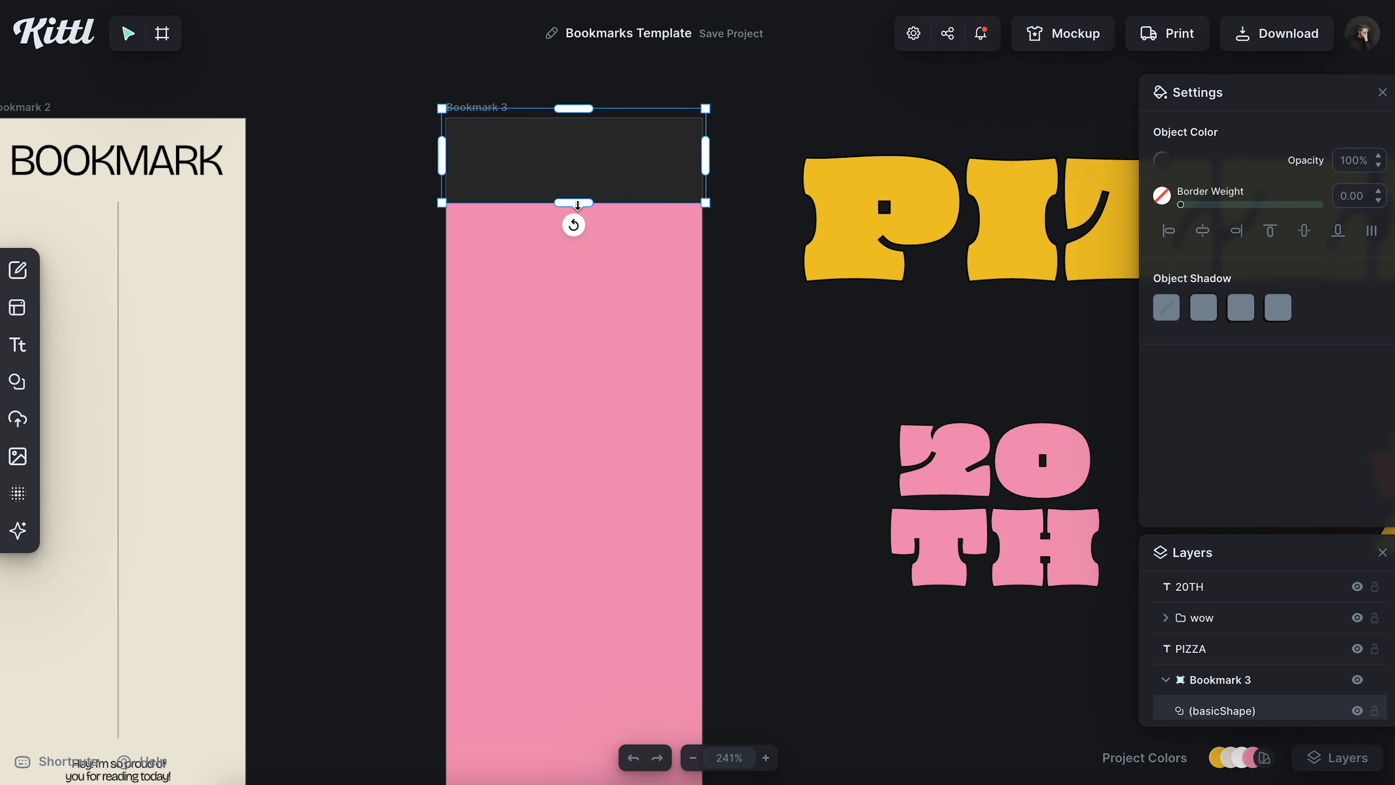
# - Remove the header band's fill and give it a black border with a weight of 0.50
pyautogui.hscroll(-10, 530, 219)
pyautogui.hscroll(10, 905, 196)
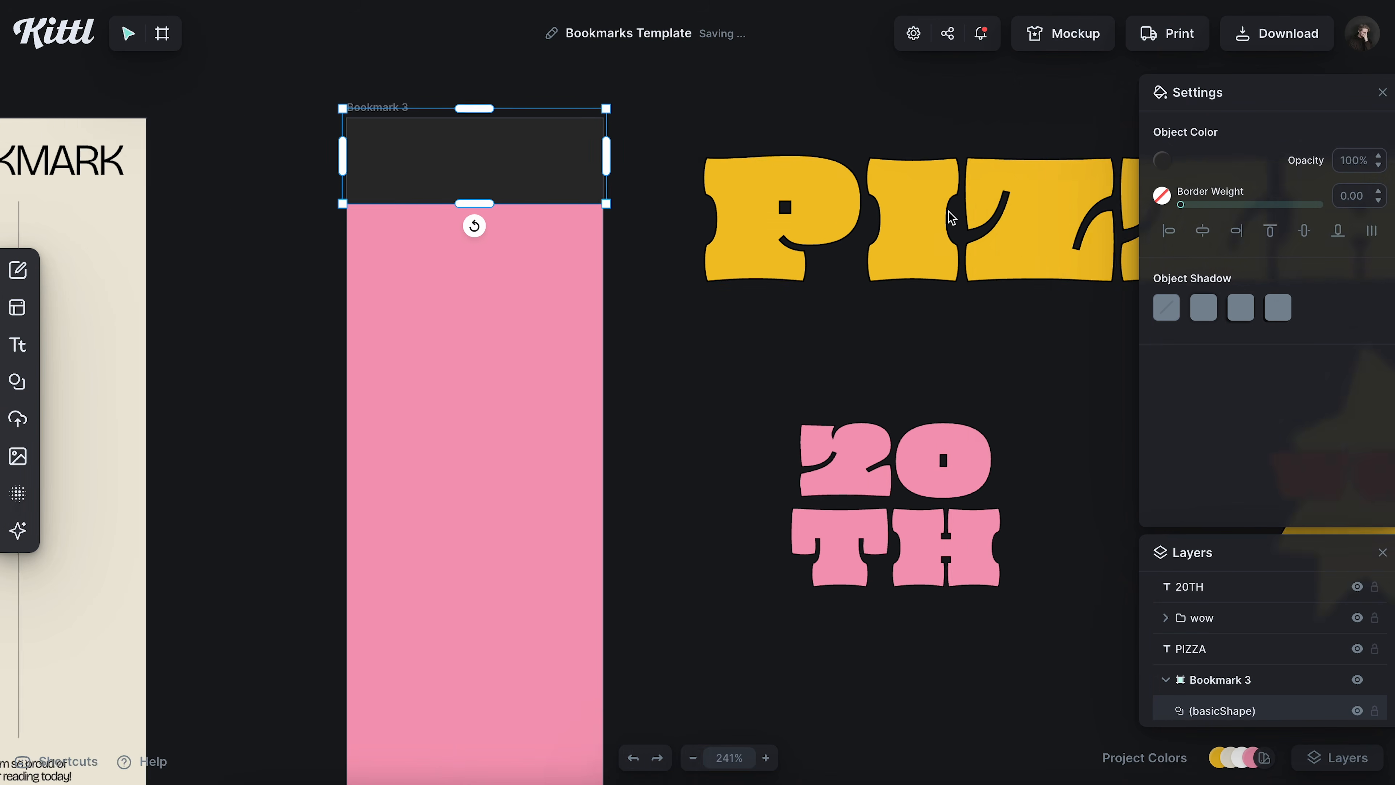
pyautogui.hscroll(-3, 932, 255)
pyautogui.click(1163, 160)
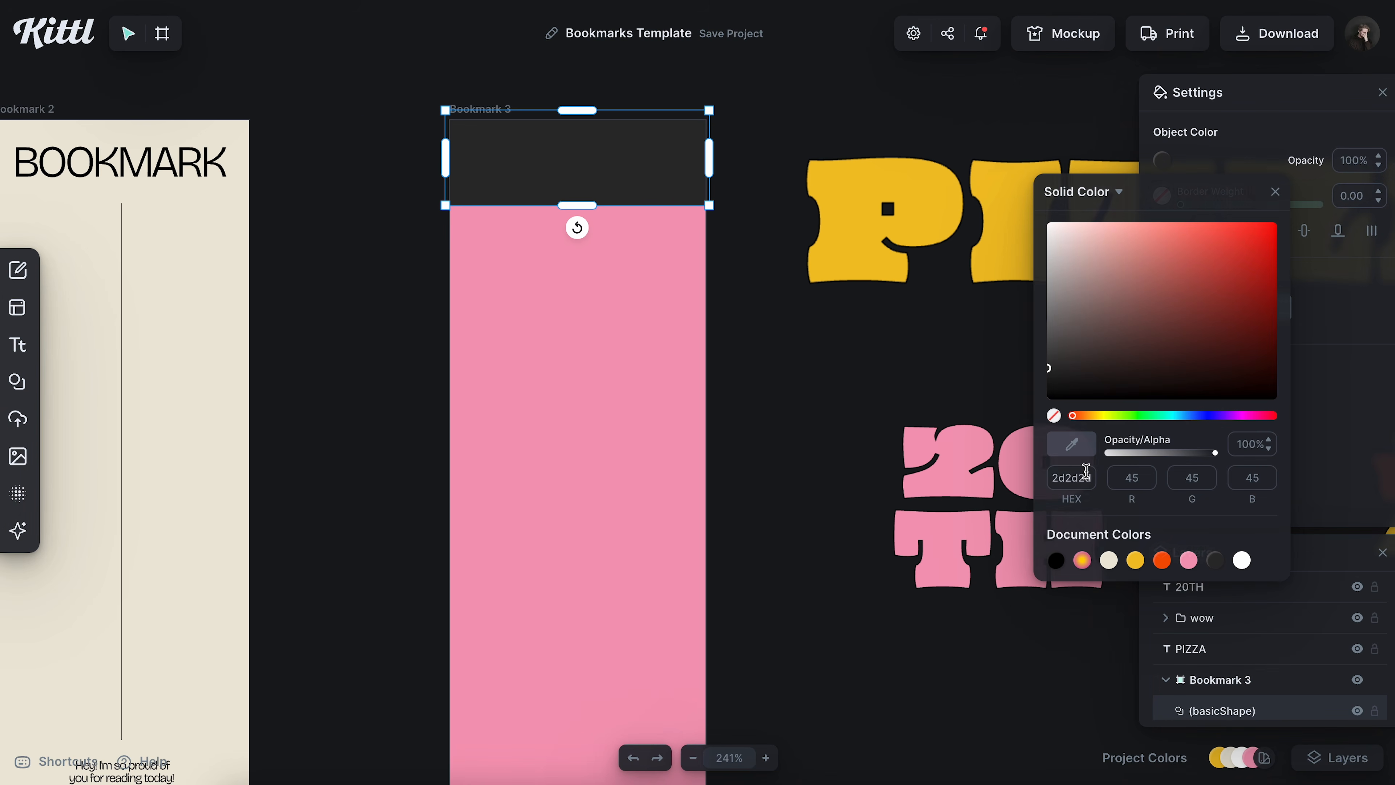
pyautogui.click(1053, 416)
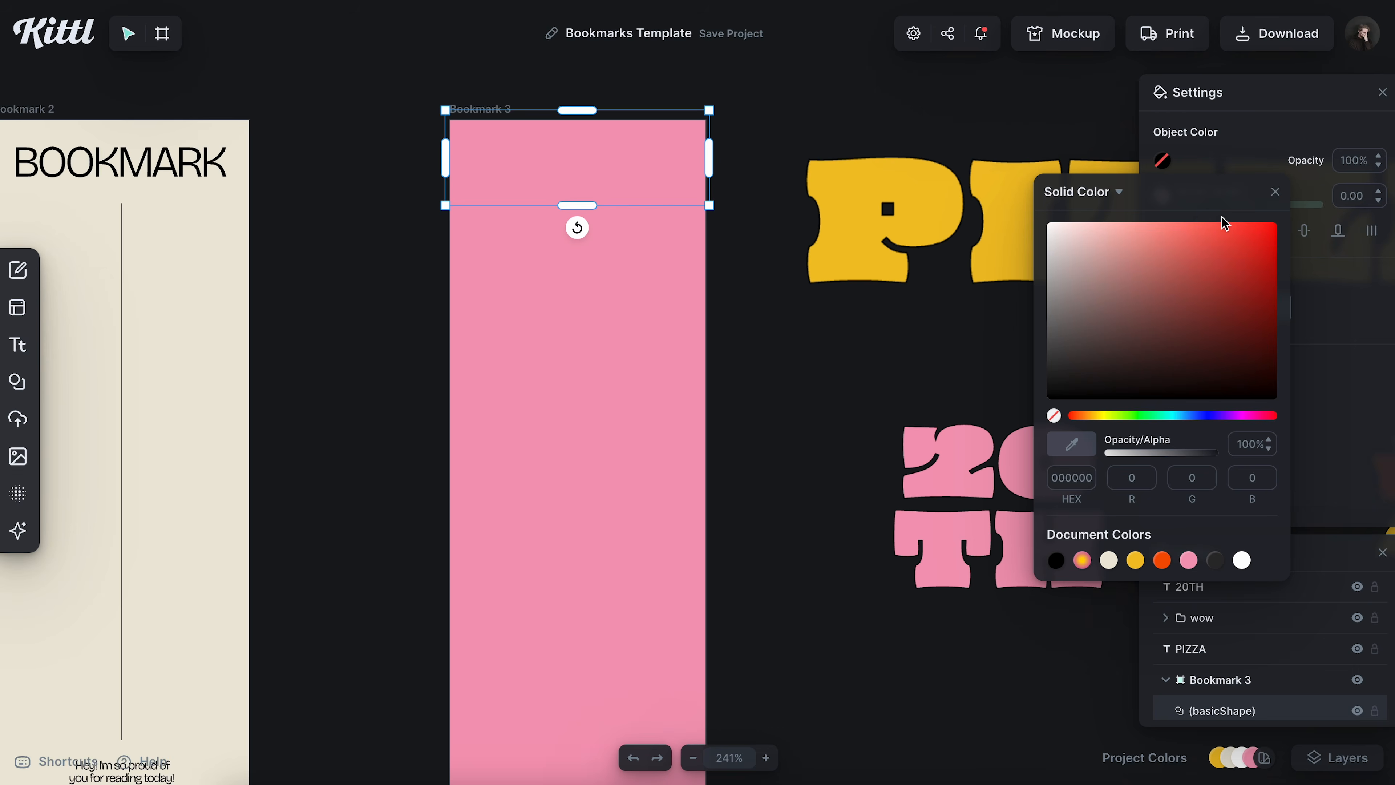
pyautogui.click(1274, 192)
pyautogui.click(1162, 196)
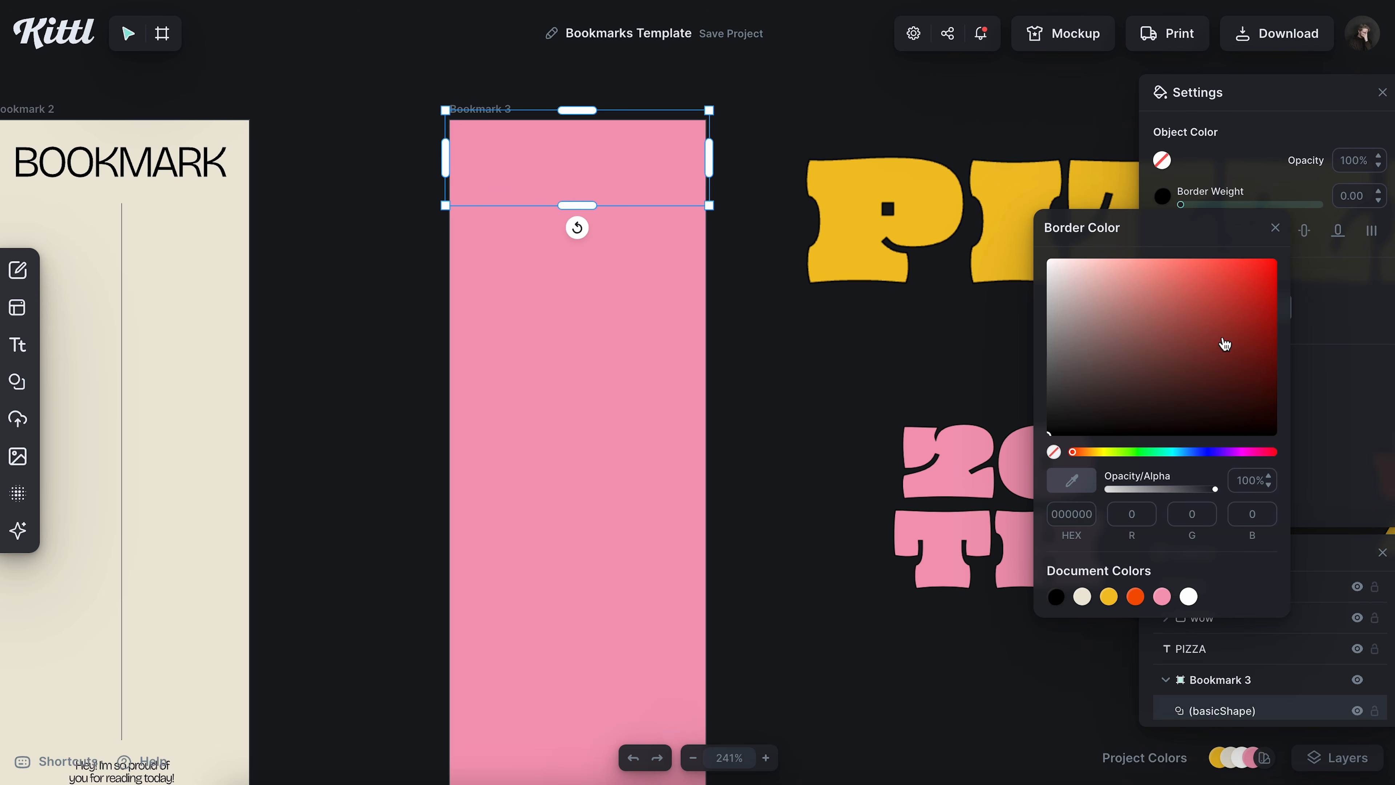
pyautogui.click(1273, 227)
pyautogui.click(1179, 205)
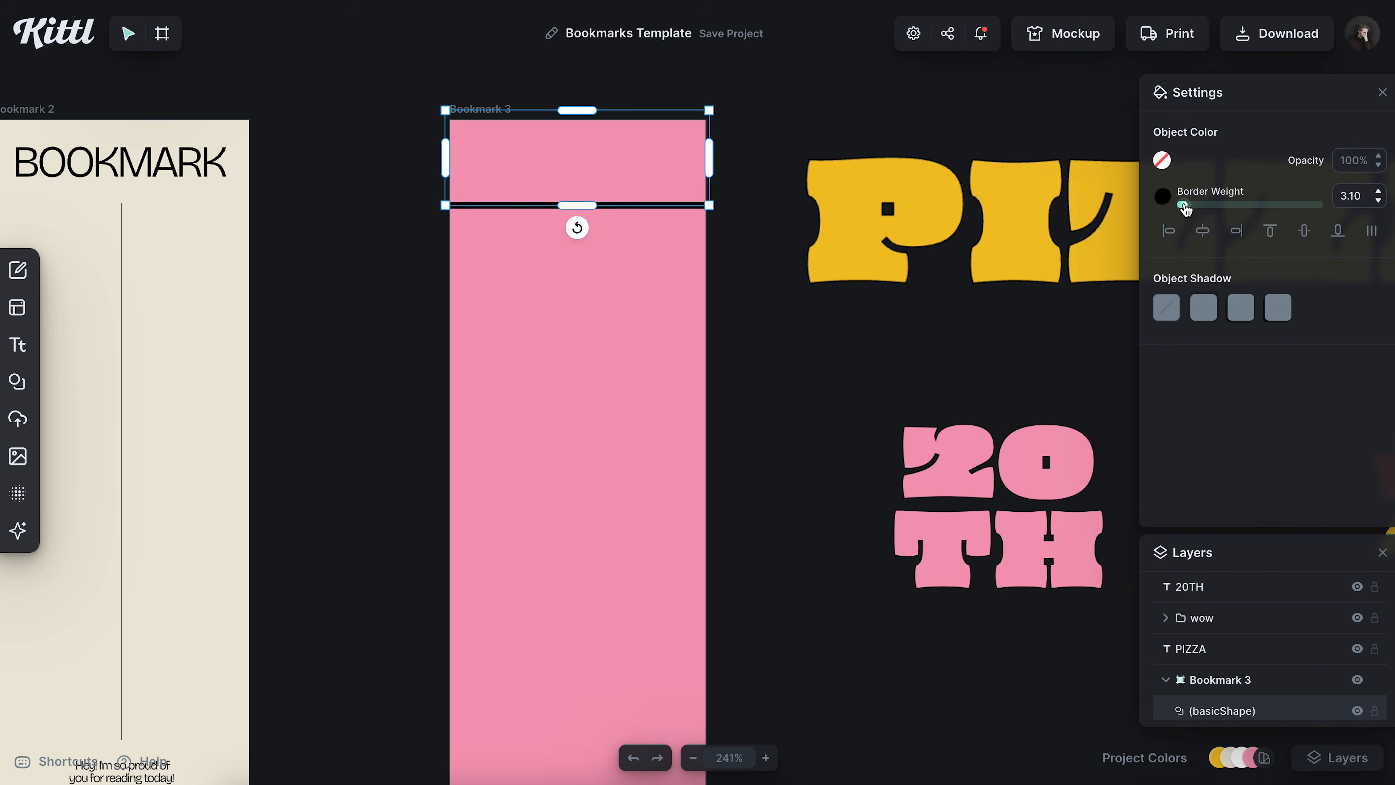
pyautogui.click(893, 379)
pyautogui.click(546, 198)
pyautogui.click(1372, 193)
pyautogui.click(905, 376)
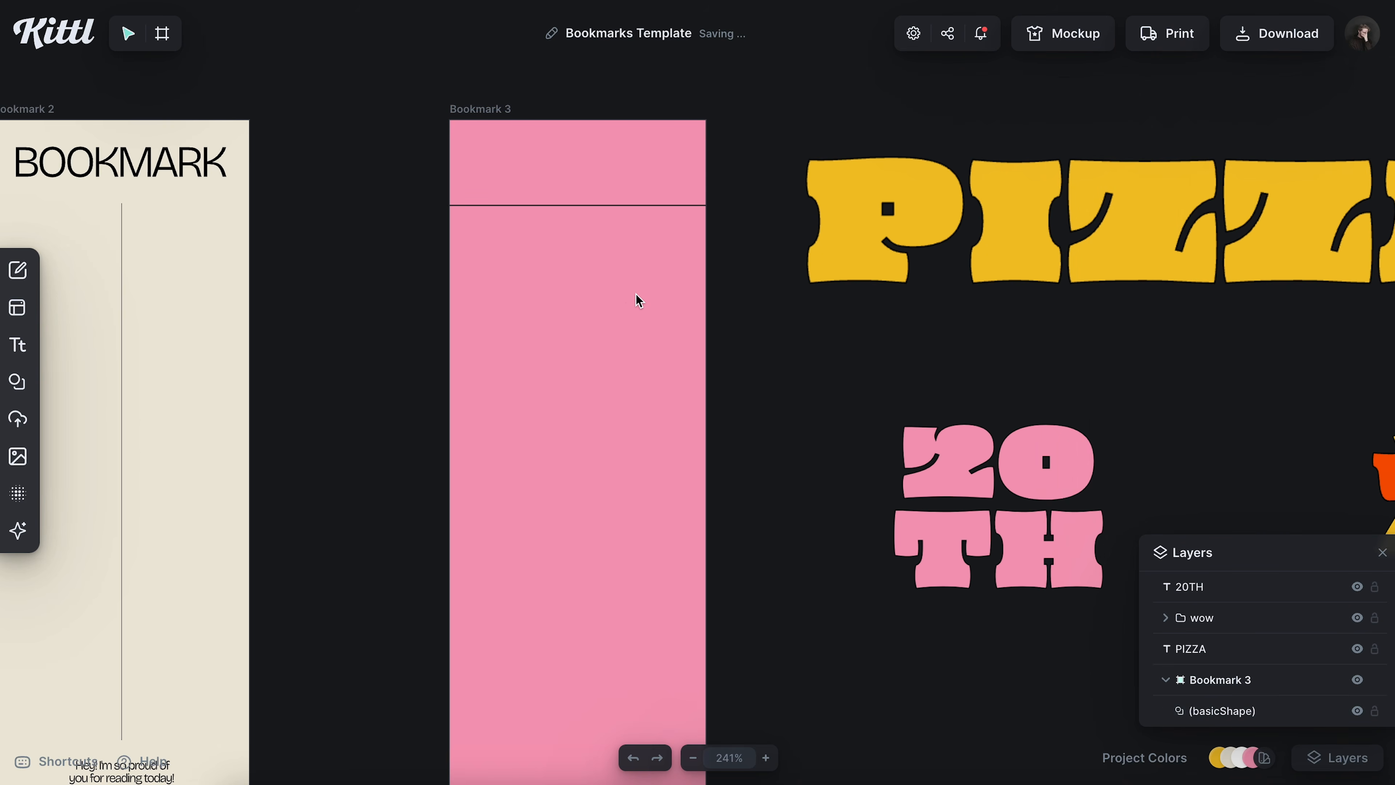
# - Fill Bookmark 3's header band with the orange-red document color
pyautogui.hscroll(4, 638, 302)
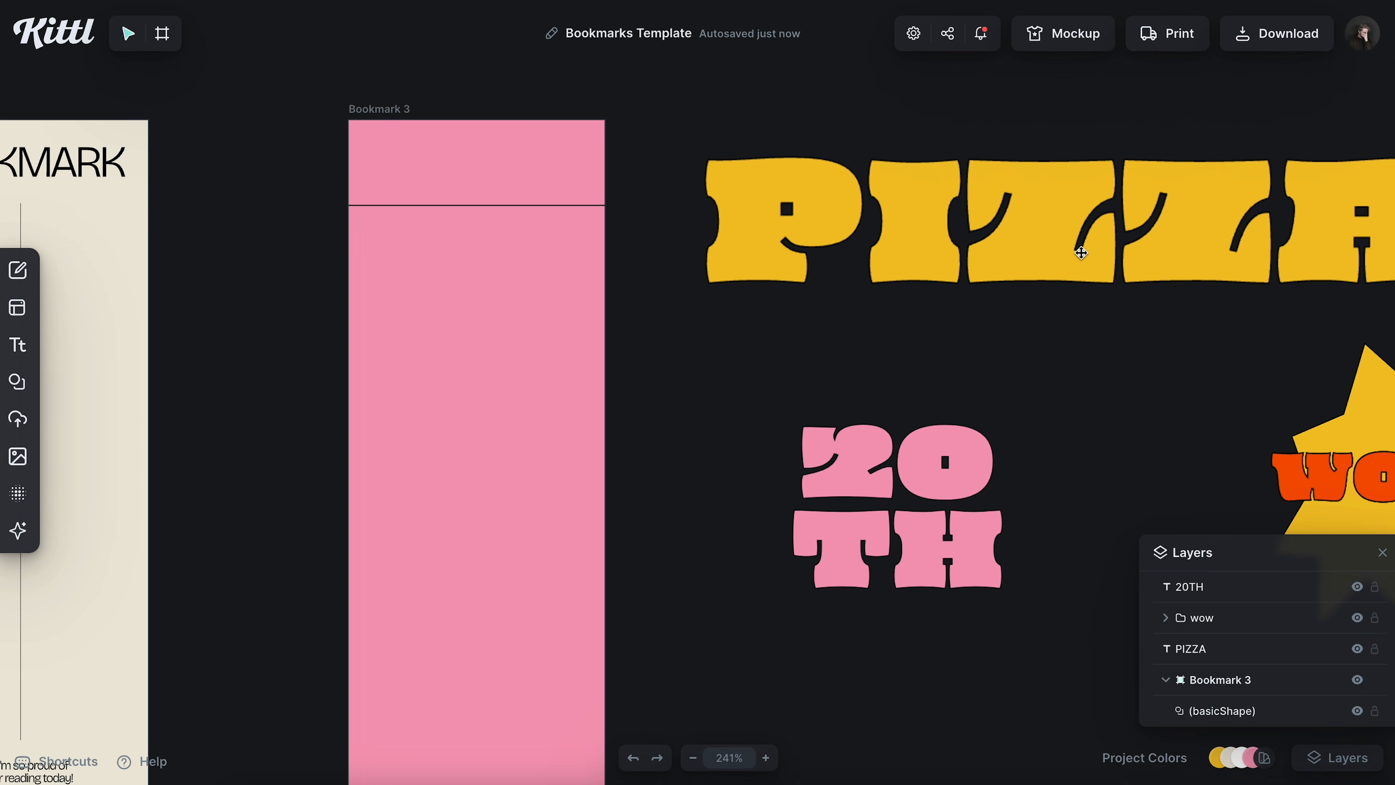
pyautogui.click(545, 181)
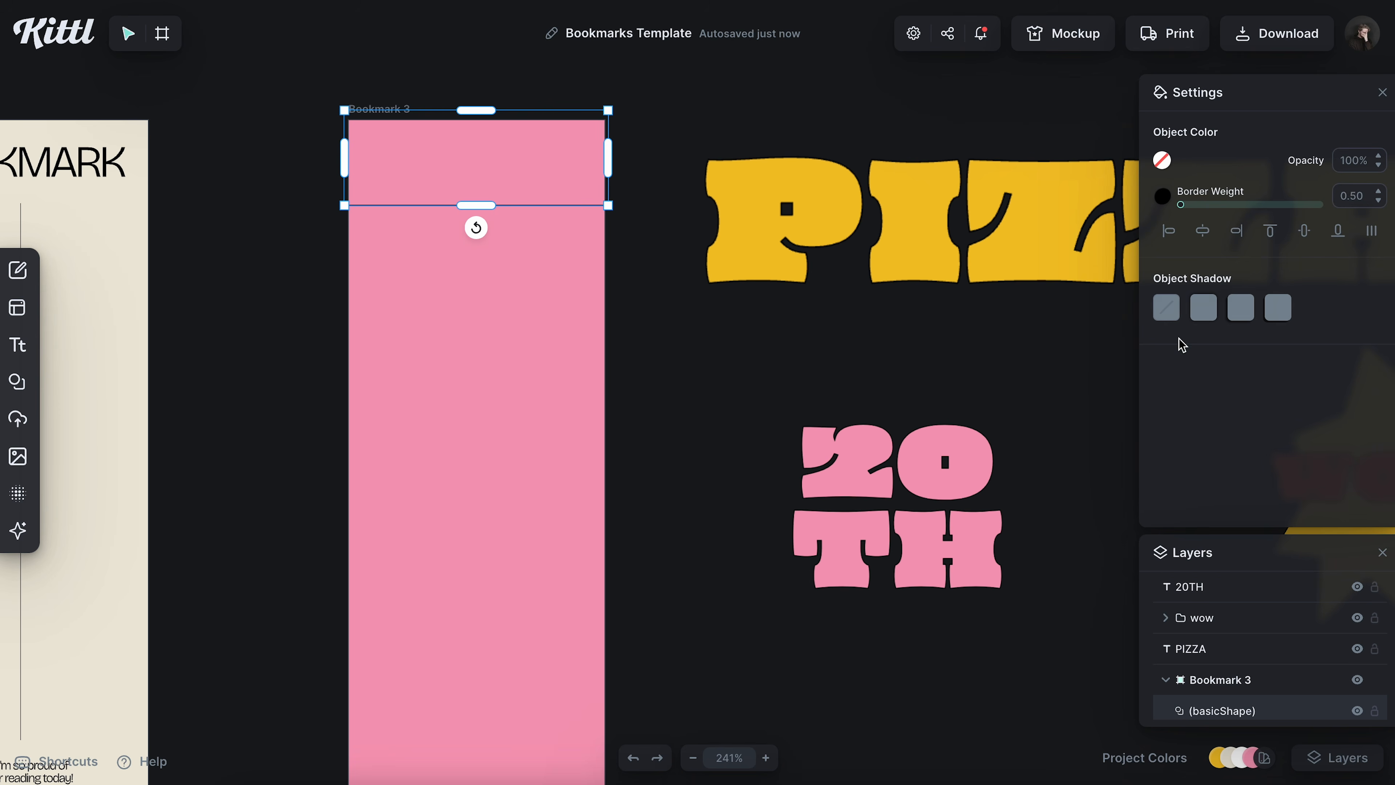
pyautogui.click(1161, 161)
pyautogui.click(1162, 562)
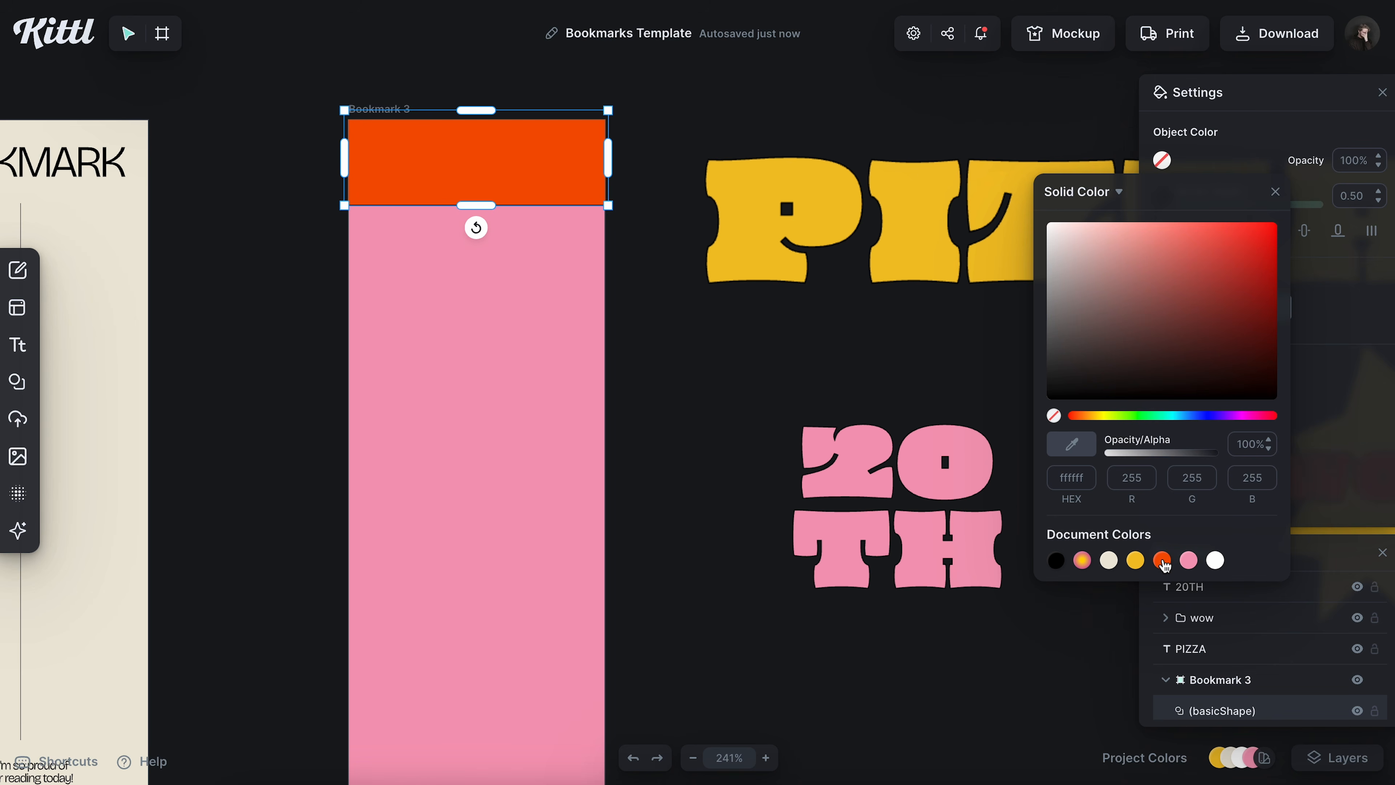
pyautogui.click(1275, 191)
# - Move the PIZZA title onto Bookmark 3, shrink it to fit below the header, and set its border weight to 0.50
pyautogui.moveTo(850, 294); pyautogui.dragTo(354, 384)
pyautogui.moveTo(1001, 394); pyautogui.dragTo(698, 346)
pyautogui.moveTo(569, 328); pyautogui.dragTo(479, 290)
pyautogui.click(1345, 197)
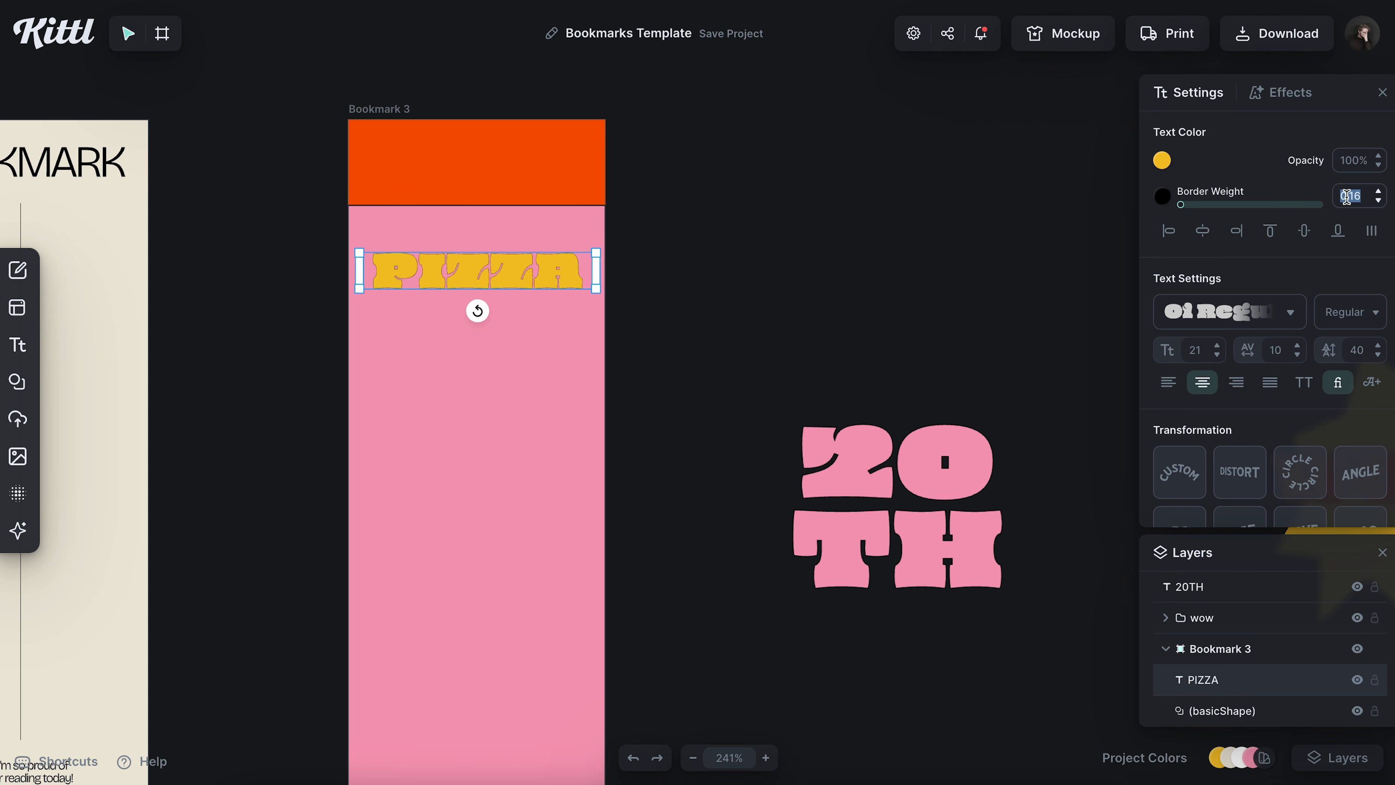
pyautogui.press('Return')
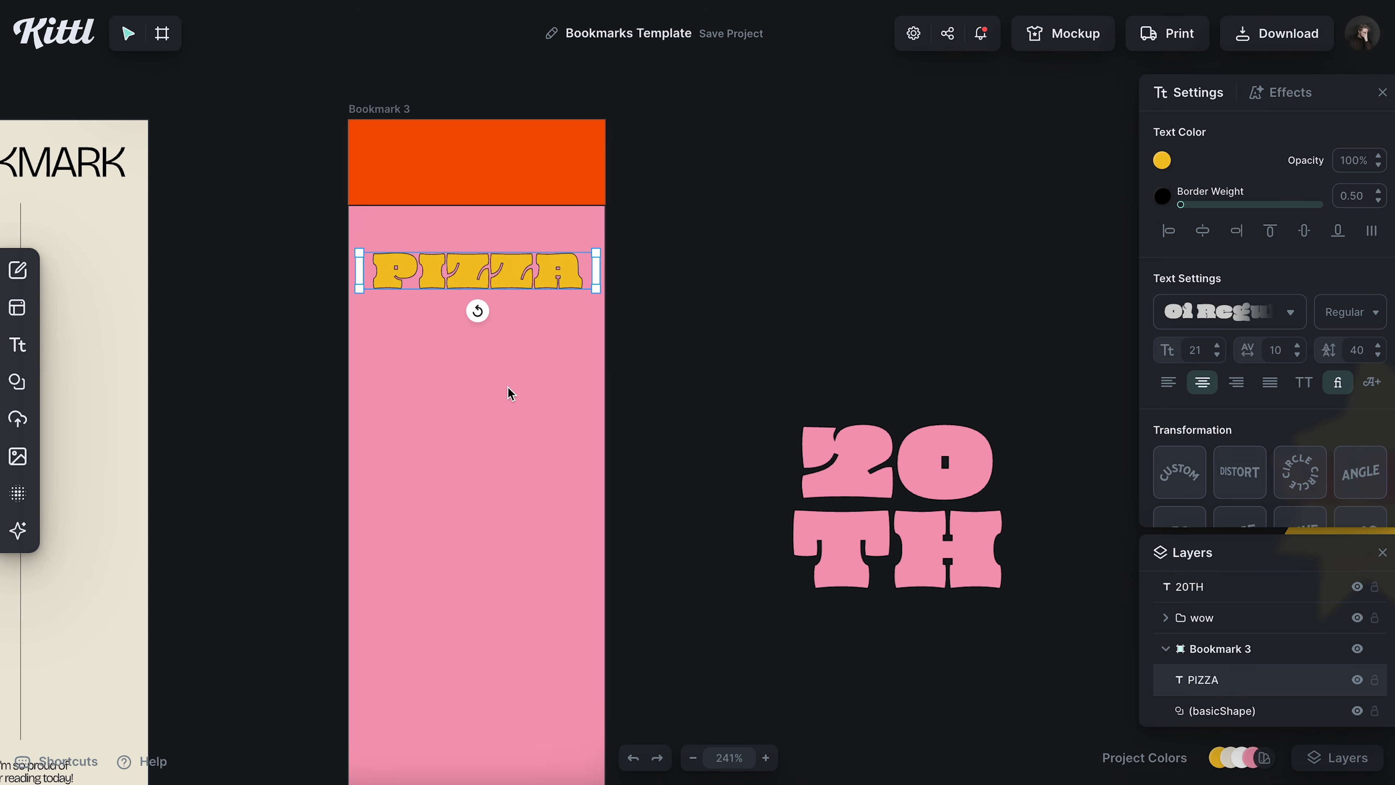
# - Replace the PIZZA text with Book, enlarging it to size 25 over the orange header of Bookmark 3
pyautogui.click(508, 388)
pyautogui.scroll(3, 504, 212)
pyautogui.hscroll(-2, 509, 231)
pyautogui.click(617, 319)
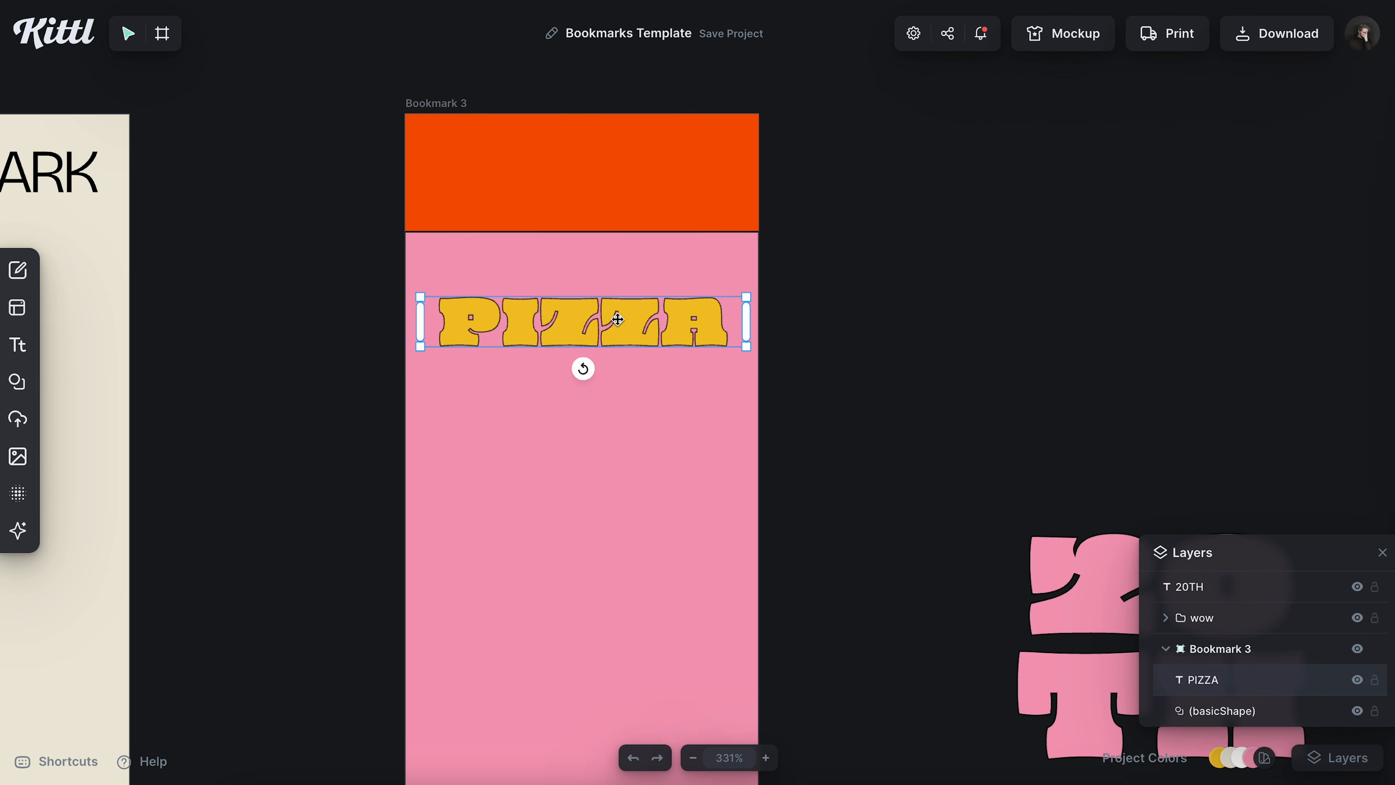
pyautogui.doubleClick(617, 319)
pyautogui.write('Book')
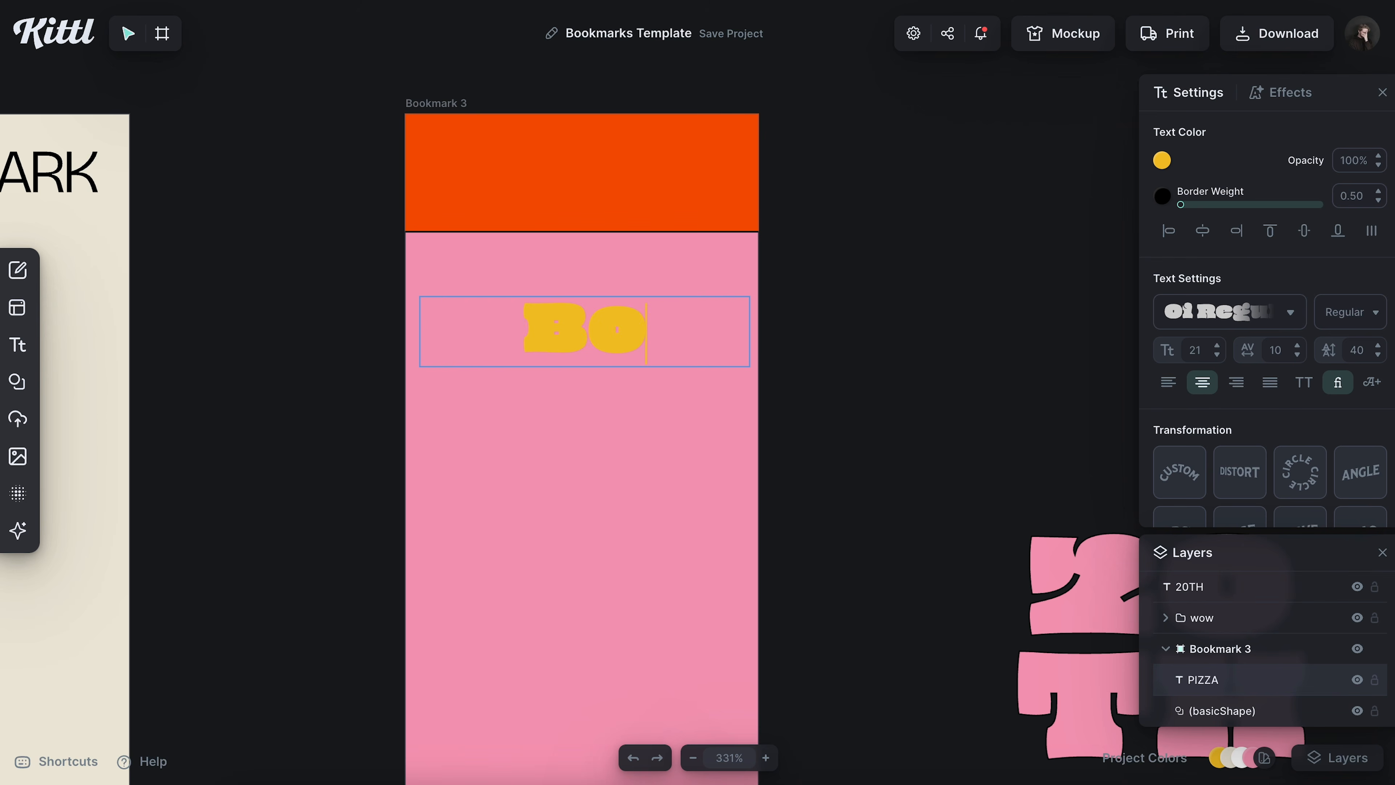
pyautogui.press('Escape')
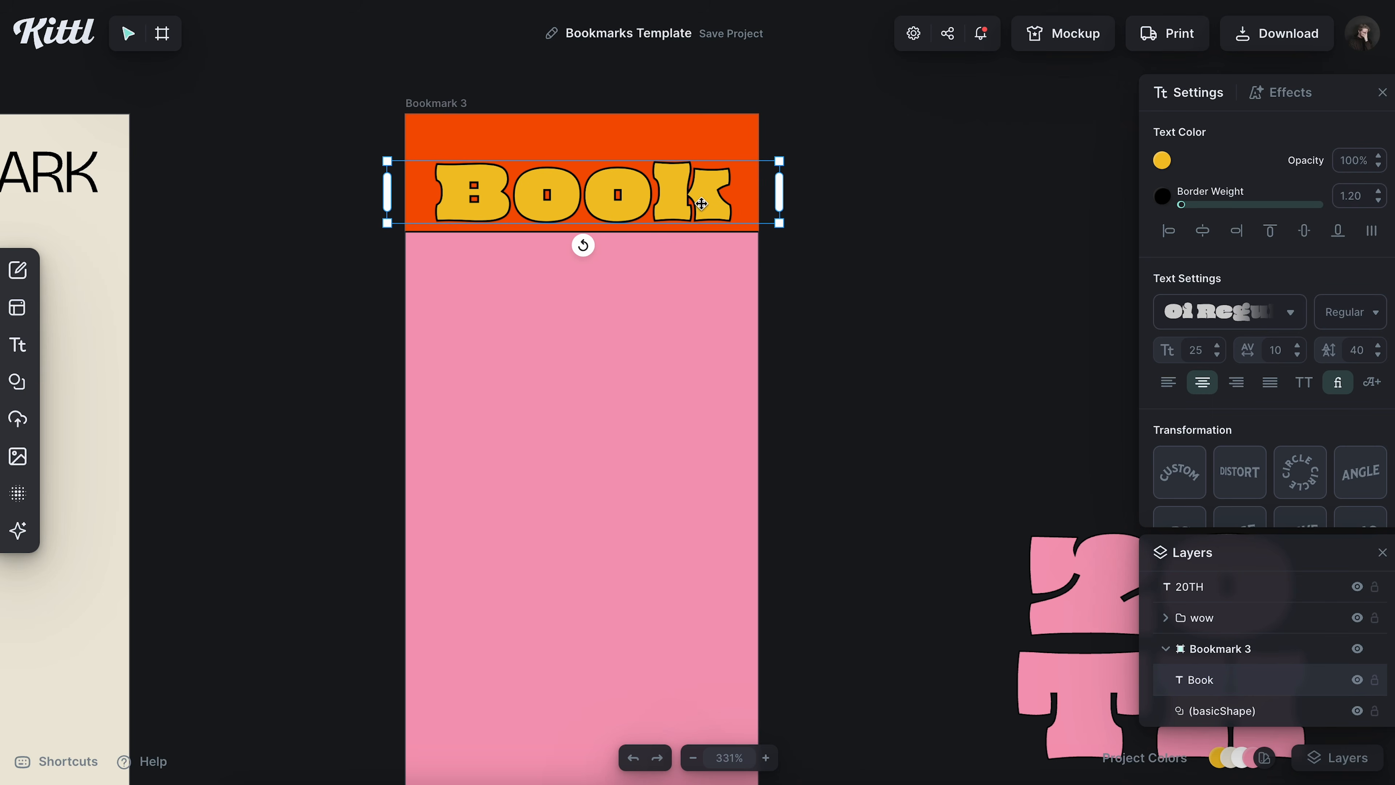
# - Center the Book title in the orange header with a border weight of 1, and shorten the header to fit it
pyautogui.moveTo(701, 207); pyautogui.dragTo(700, 189)
pyautogui.click(1202, 231)
pyautogui.doubleClick(1362, 196)
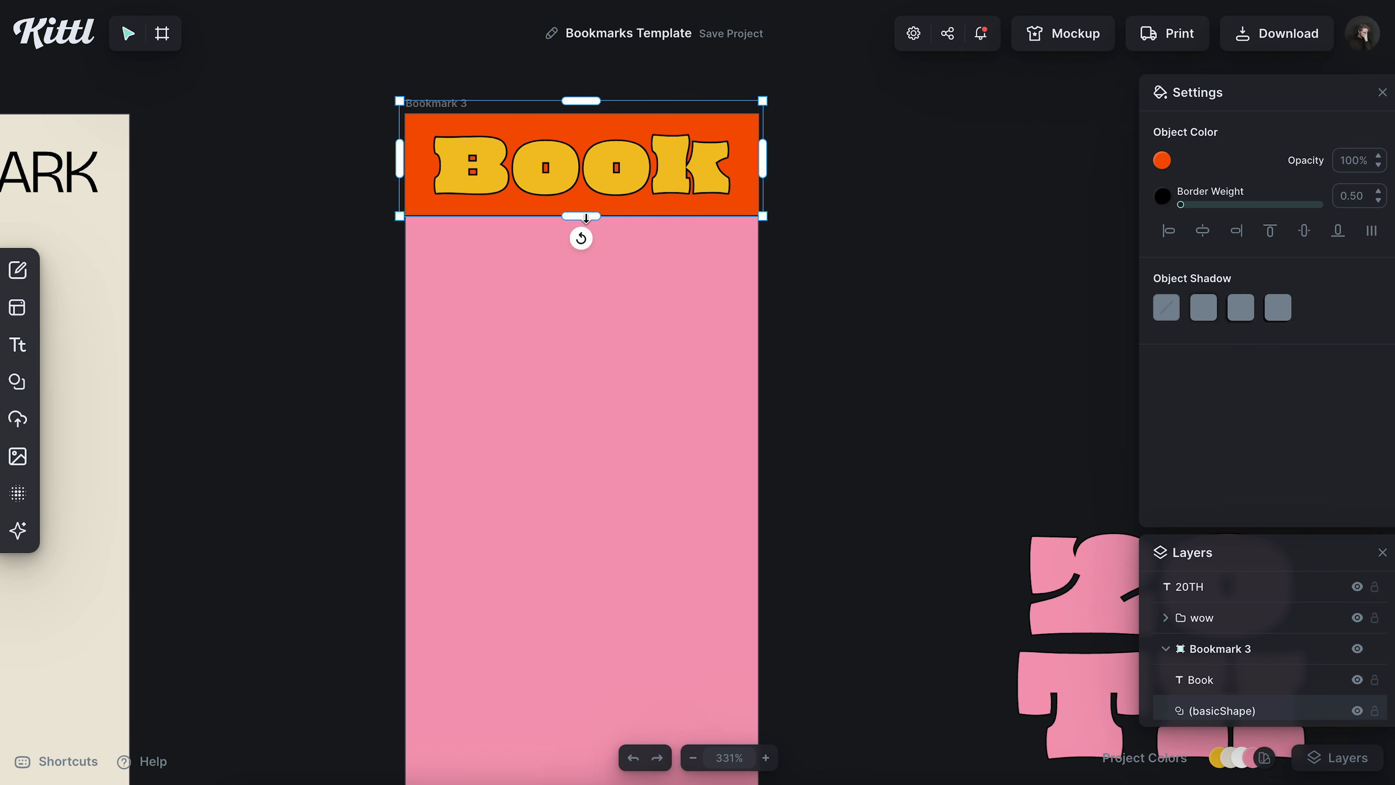
pyautogui.moveTo(586, 219); pyautogui.dragTo(586, 221)
pyautogui.click(829, 245)
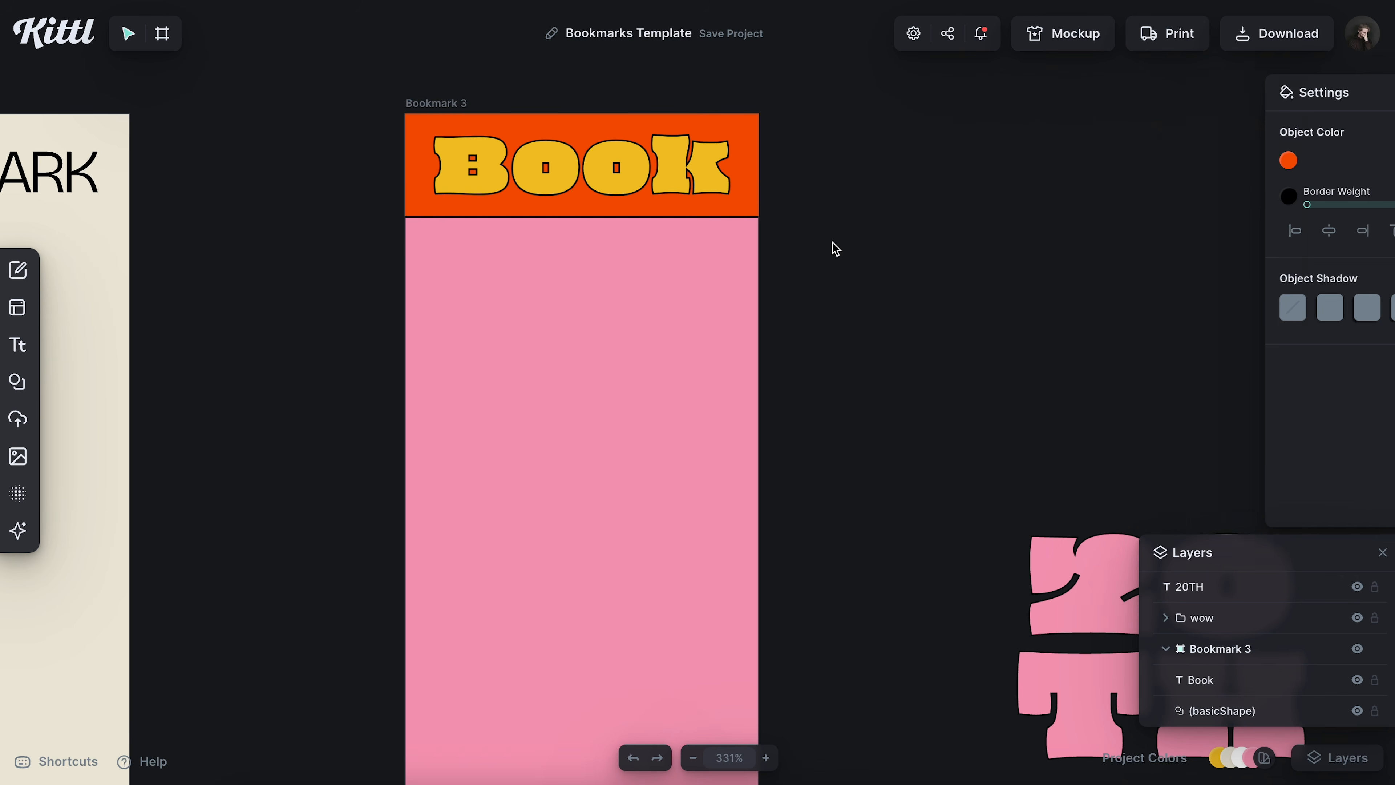
# - Duplicate the Book title and orange header band and place the copy along Bookmark 3's bottom edge
pyautogui.scroll(-5, 823, 306)
pyautogui.moveTo(662, 205); pyautogui.dragTo(646, 647)
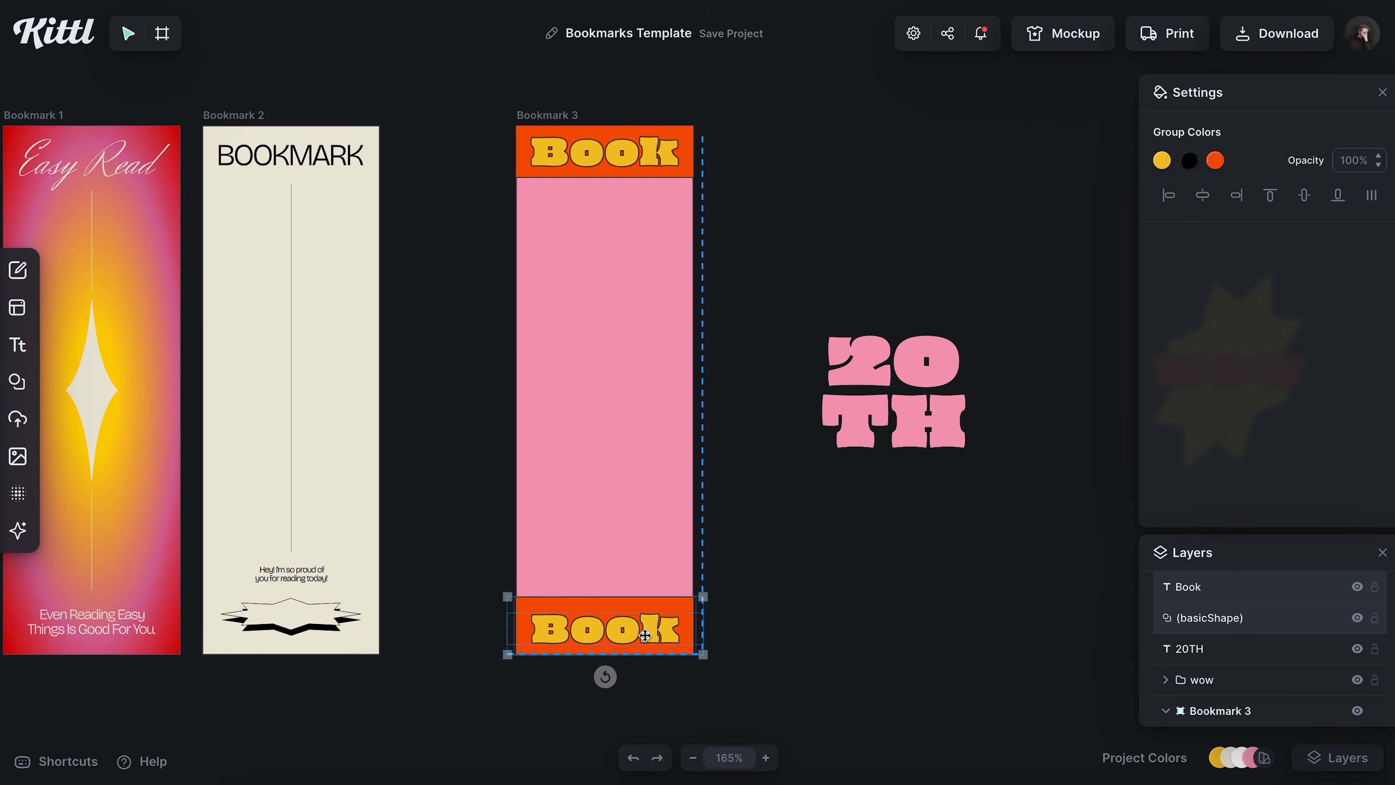
pyautogui.click(769, 619)
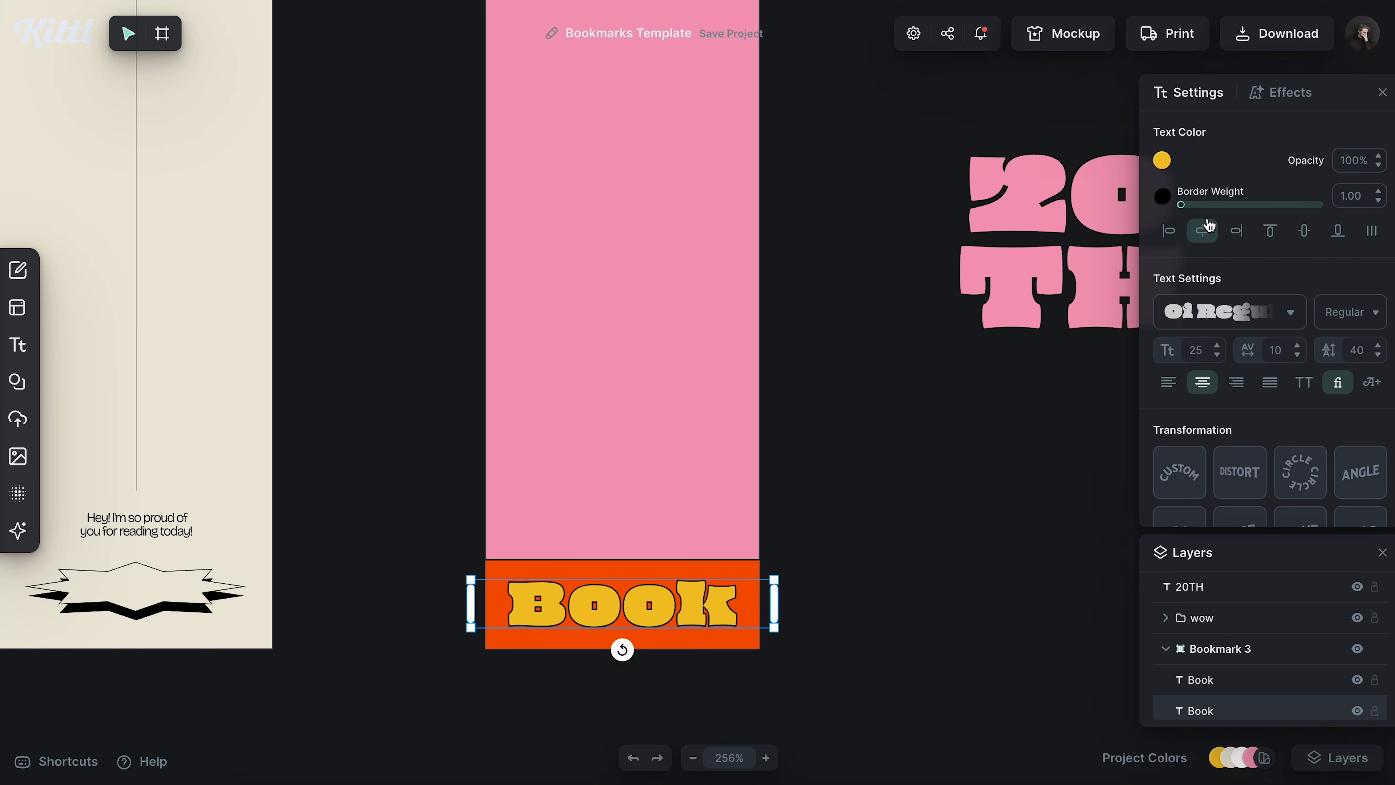
# - Change the color of the Book text in Bookmark 3's bottom band to the orange-red document color f45203
pyautogui.hscroll(-1, 706, 577)
pyautogui.hscroll(-1, 642, 501)
pyautogui.scroll(-1, 642, 501)
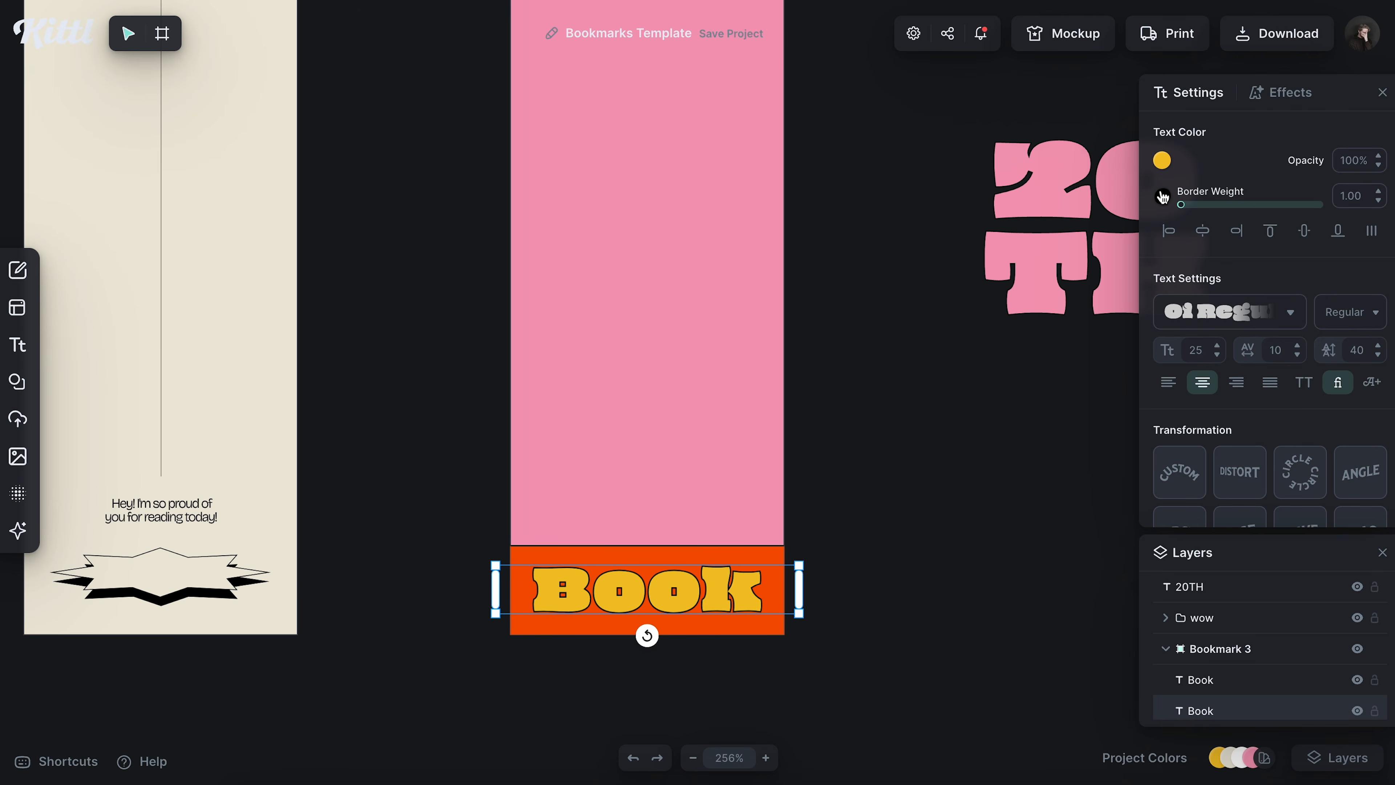
pyautogui.click(1162, 161)
pyautogui.click(1161, 560)
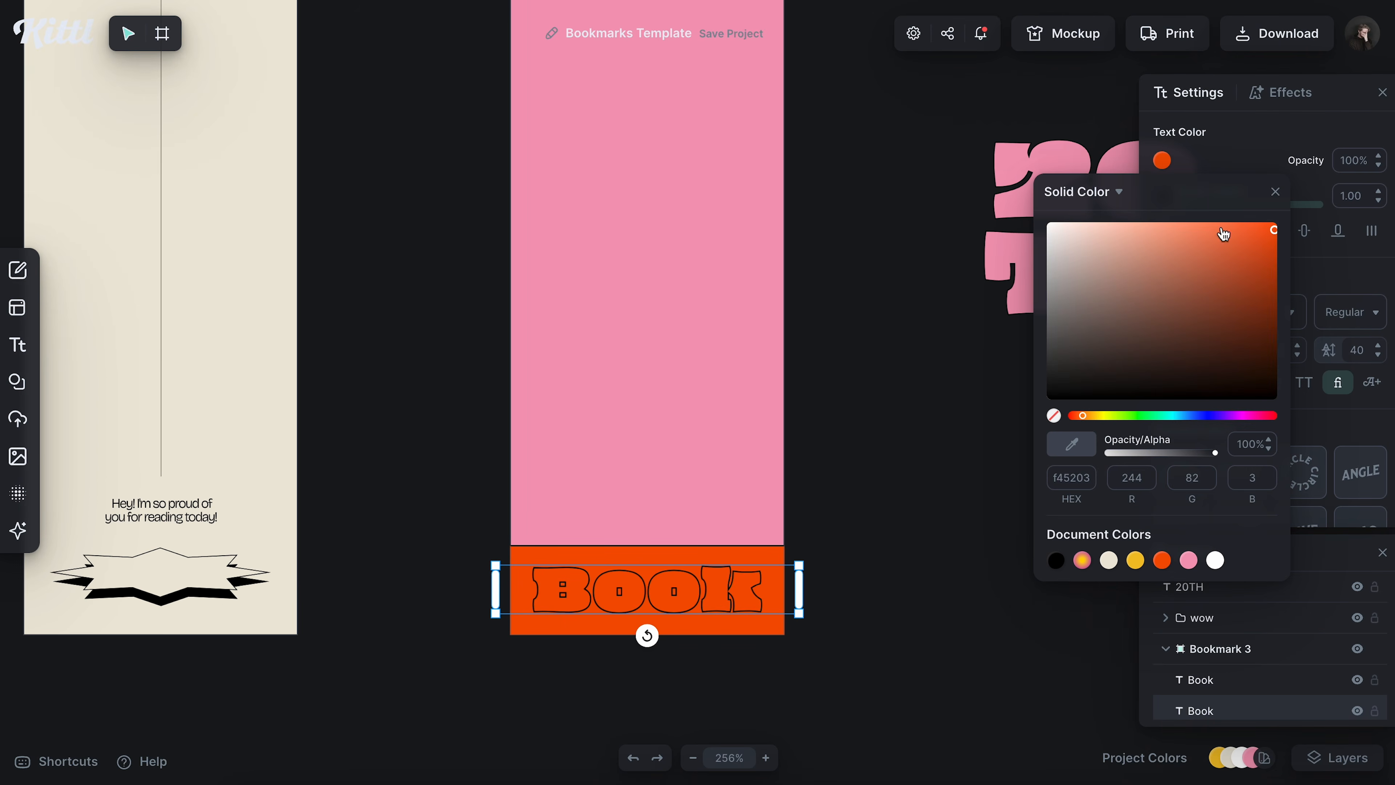
pyautogui.click(1274, 192)
# - Fill Bookmark 3's bottom band with the yellow document color f3c326
pyautogui.click(763, 551)
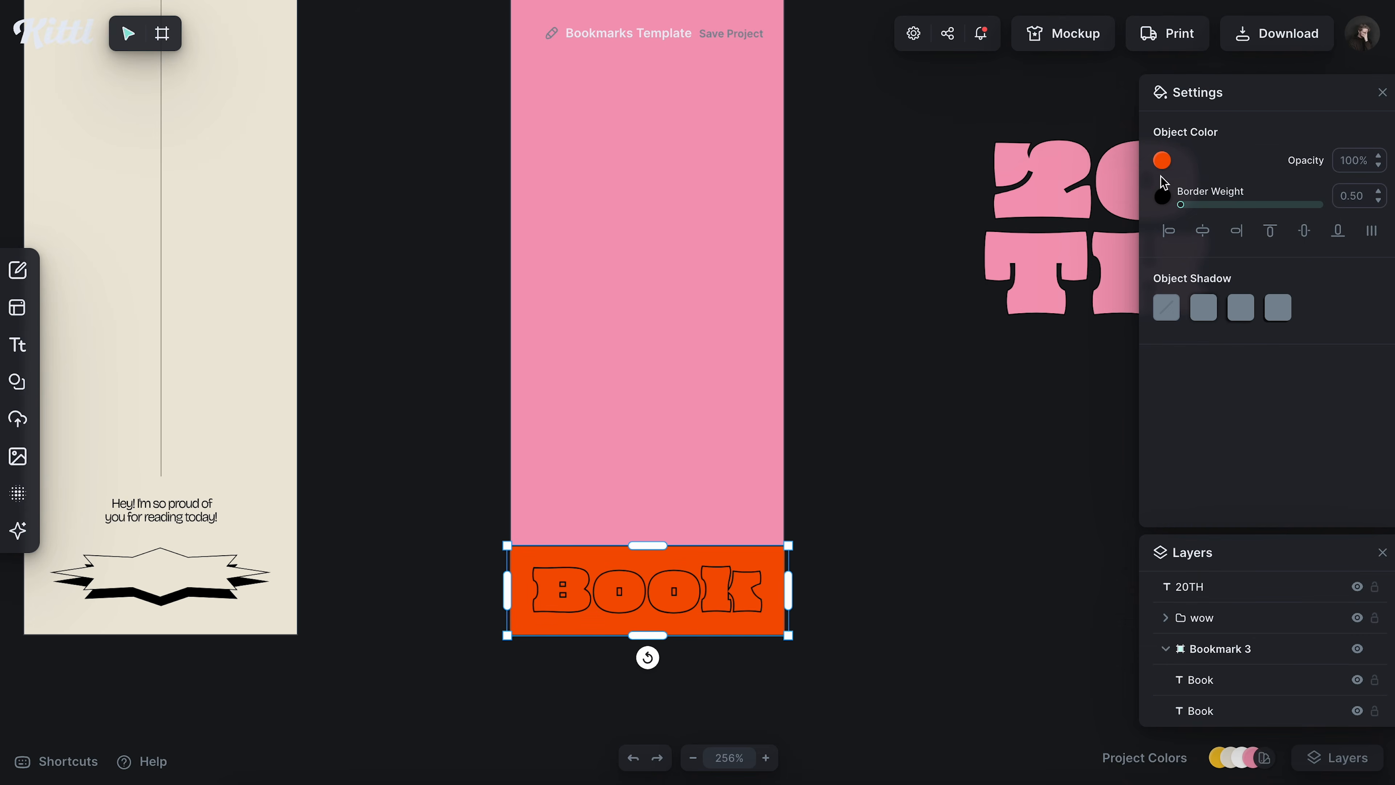
pyautogui.click(1163, 161)
pyautogui.click(1135, 559)
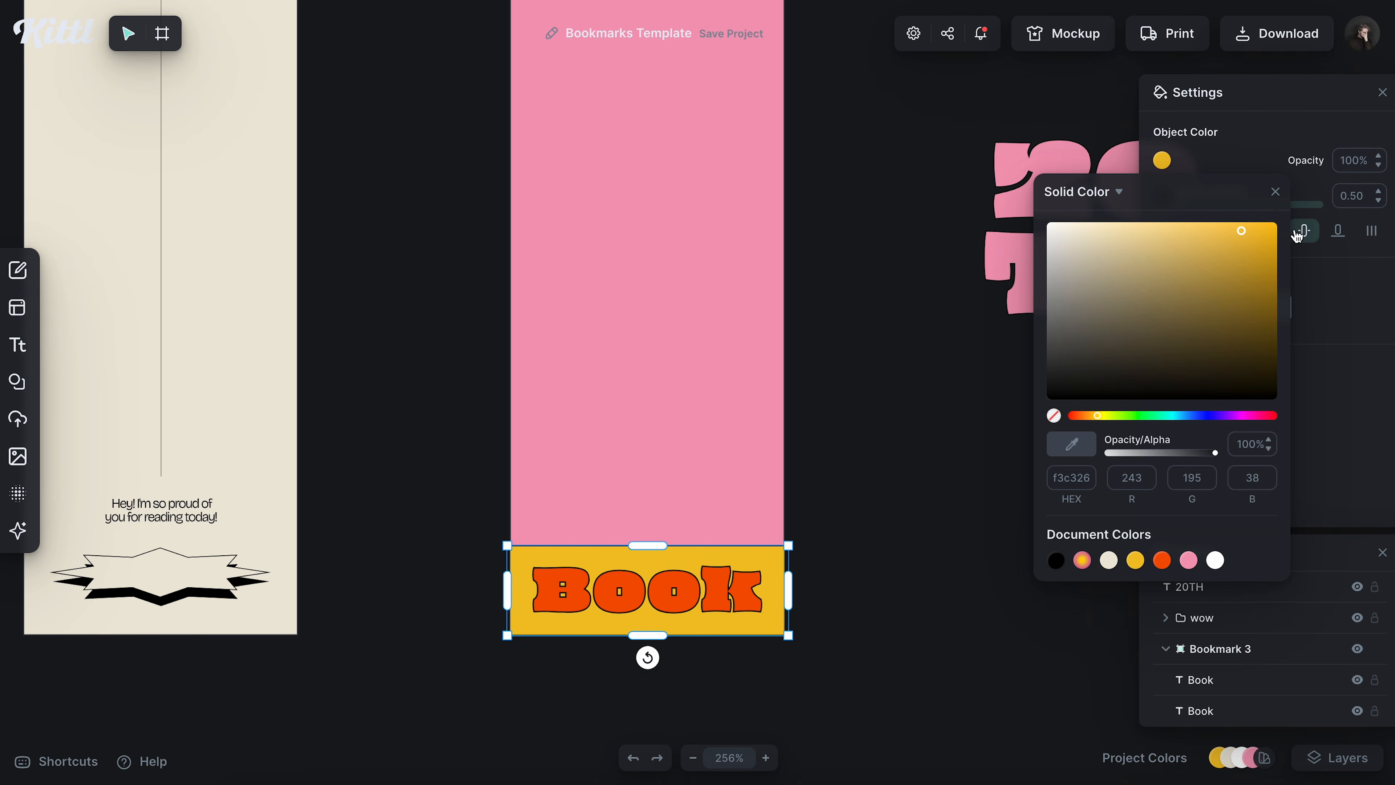
pyautogui.click(1273, 193)
# - Replace the Book text in Bookmark 3's yellow bottom band with Club
pyautogui.doubleClick(648, 592)
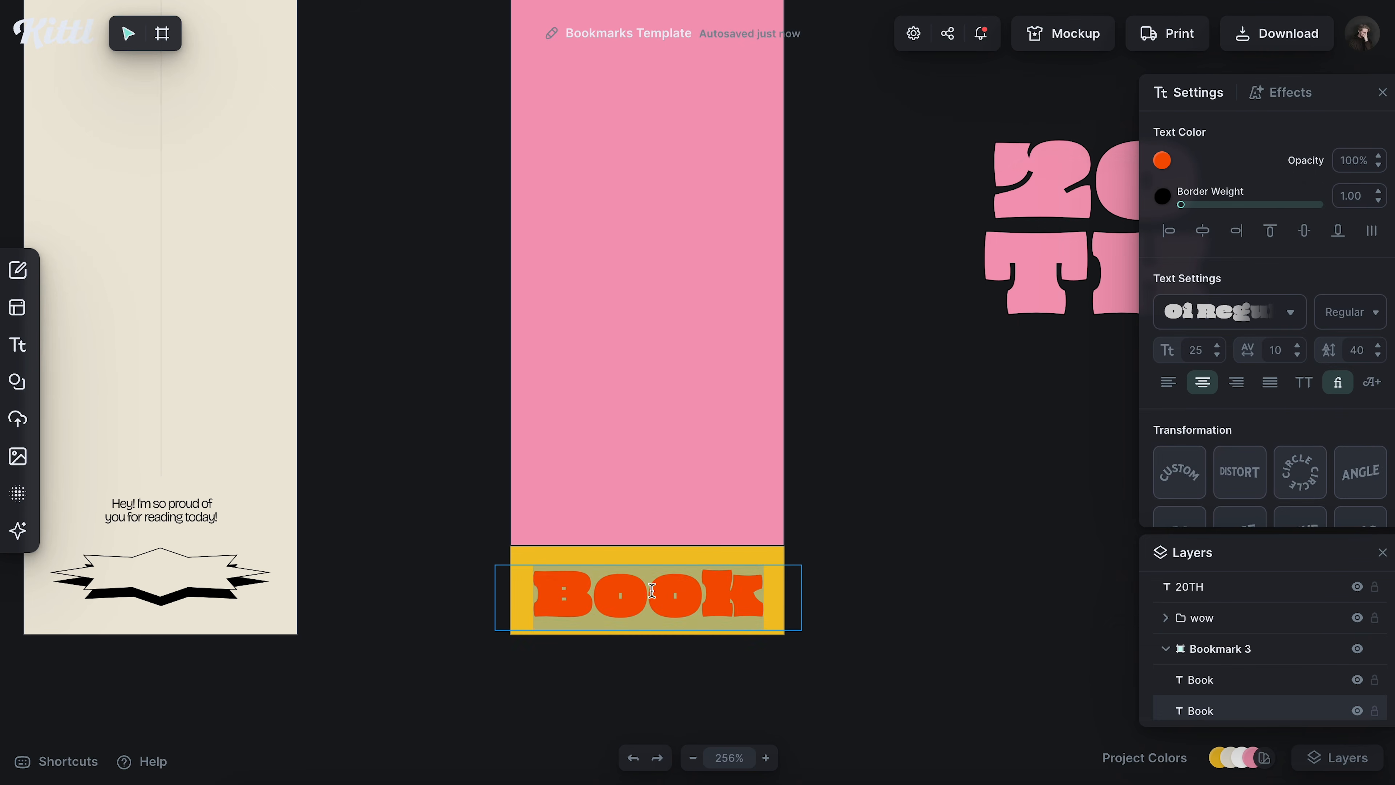
pyautogui.write('Club')
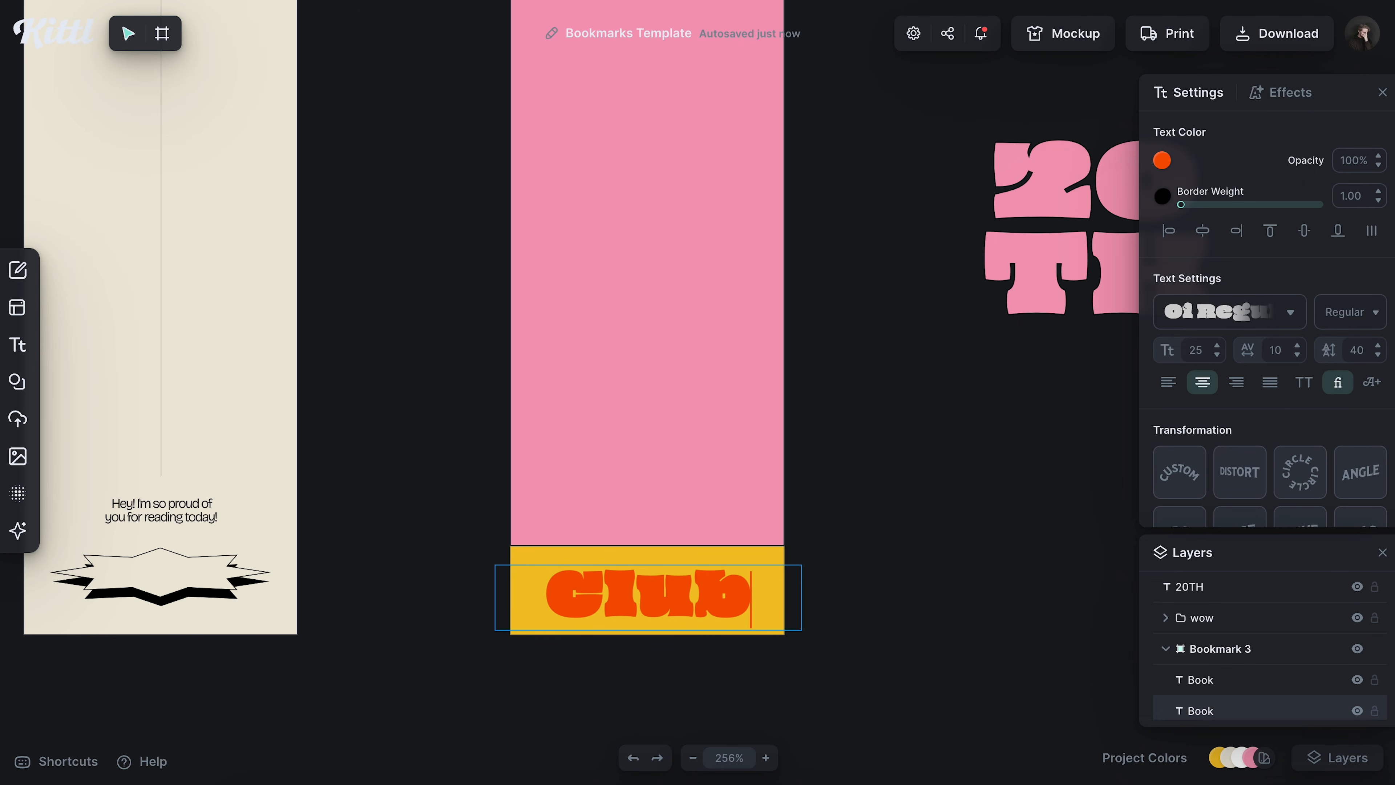
pyautogui.press('Escape')
pyautogui.press('Escape')
pyautogui.keyDown('ctrl'); pyautogui.scroll(-2, 784, 465); pyautogui.keyUp('ctrl')
pyautogui.scroll(4, 785, 464)
pyautogui.scroll(-4, 785, 464)
pyautogui.scroll(2, 710, 492)
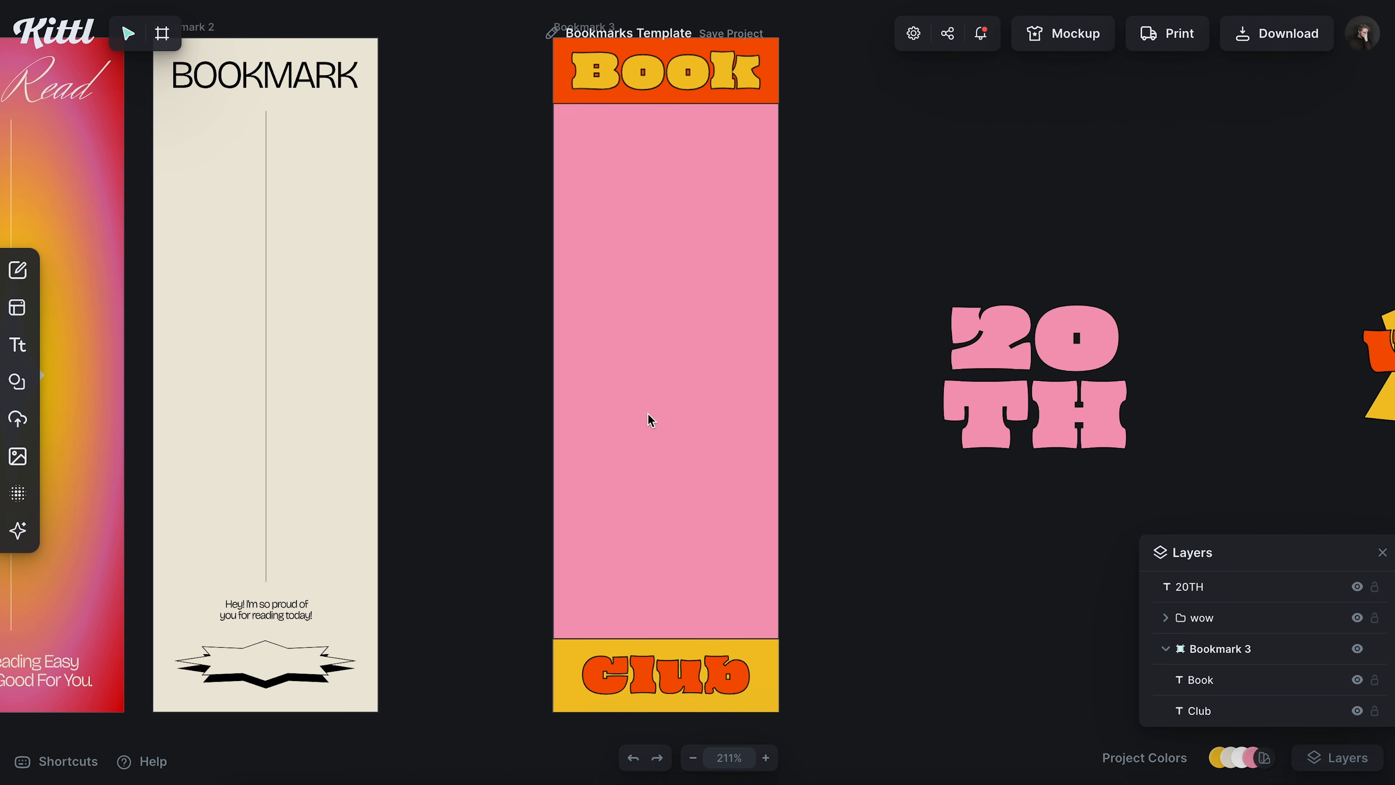
# - Move the WOW starburst onto Bookmark 3, shrink it to fit between the bands, and center it horizontally and vertically
pyautogui.hscroll(3, 647, 413)
pyautogui.click(1311, 342)
pyautogui.hscroll(3, 1106, 382)
pyautogui.moveTo(1103, 353); pyautogui.dragTo(309, 352)
pyautogui.hscroll(-3, 309, 353)
pyautogui.moveTo(645, 511); pyautogui.dragTo(618, 479)
pyautogui.moveTo(503, 364); pyautogui.dragTo(501, 378)
pyautogui.click(1208, 202)
pyautogui.click(1301, 200)
pyautogui.click(1038, 263)
# - Set the border weight of the starburst and its WOW text to 1
pyautogui.hscroll(-2, 713, 352)
pyautogui.scroll(5, 644, 368)
pyautogui.scroll(-3, 643, 416)
pyautogui.scroll(-1, 644, 416)
pyautogui.scroll(4, 648, 393)
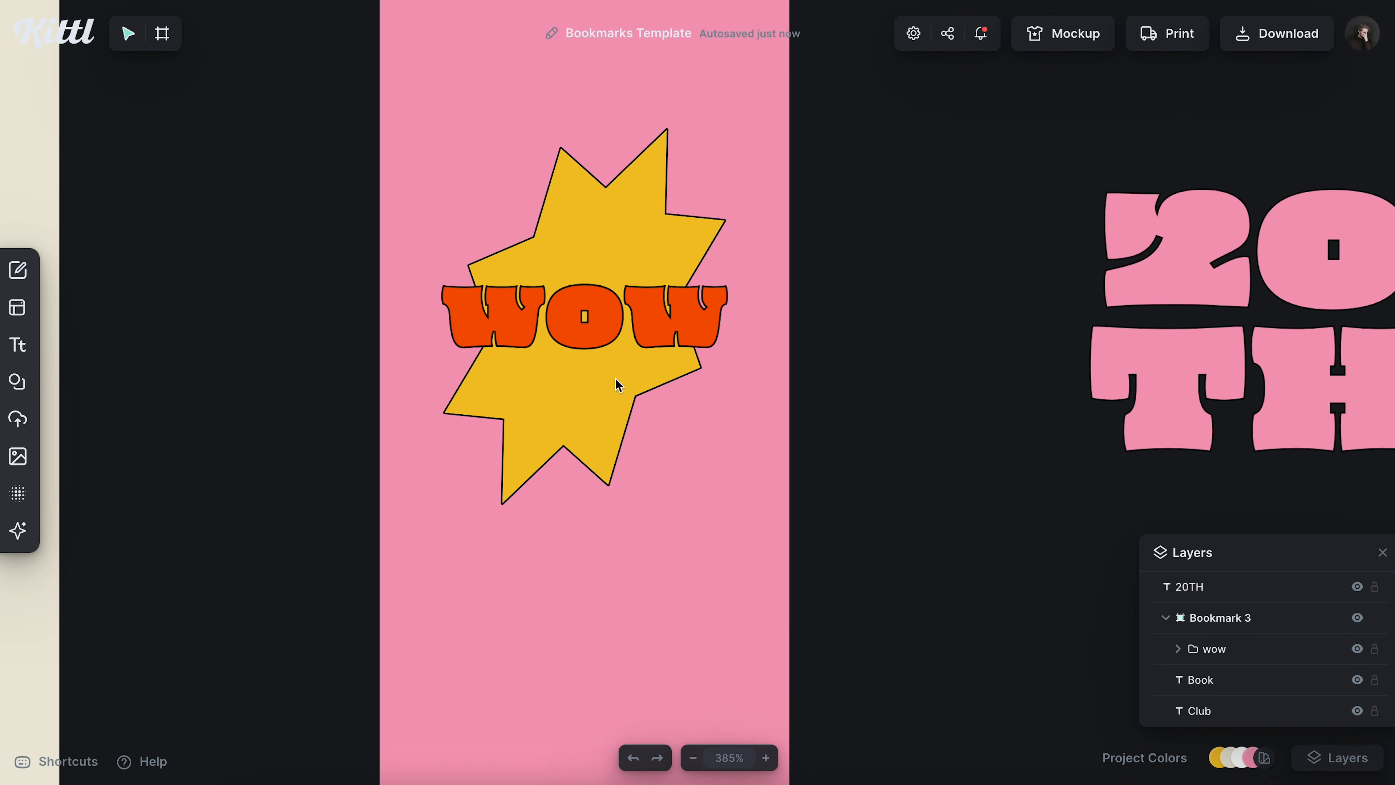
pyautogui.click(600, 222)
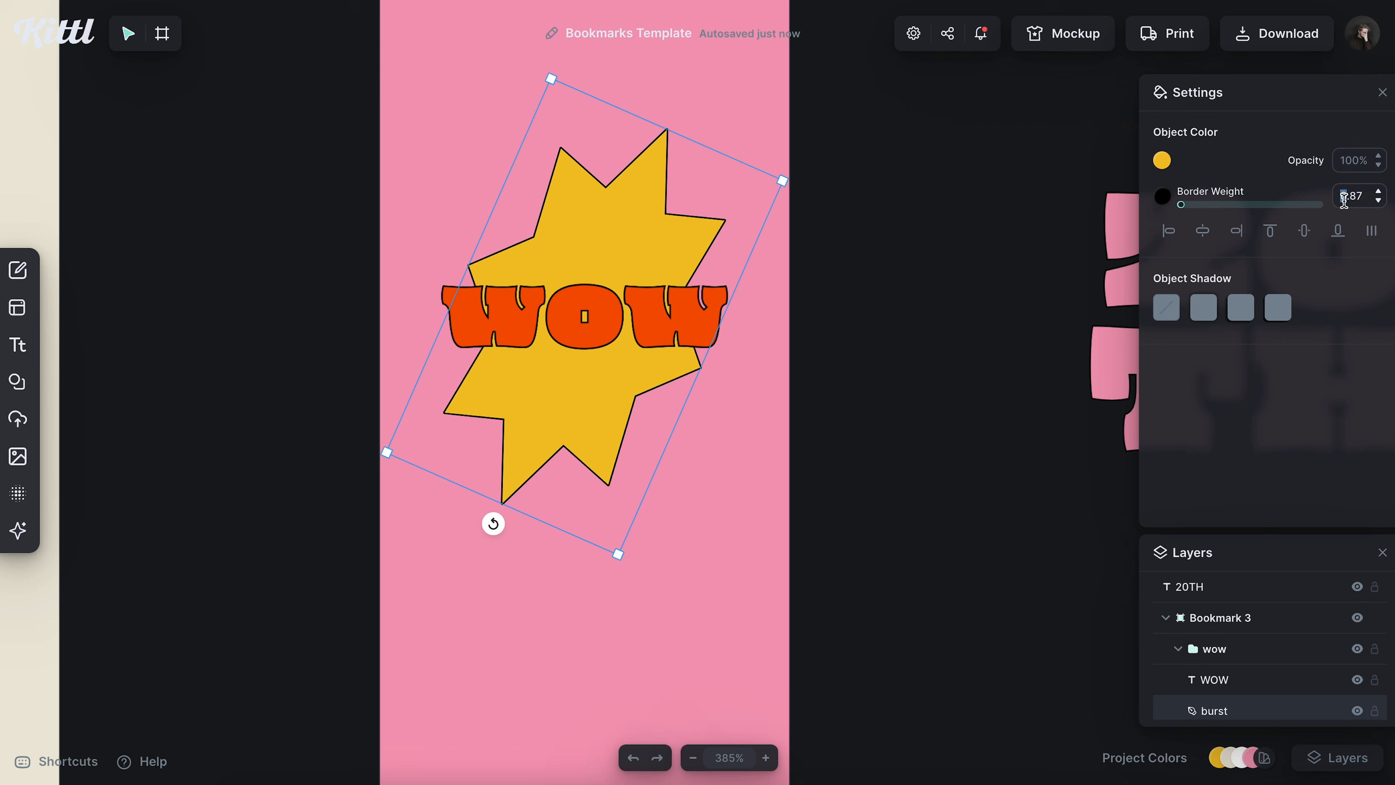
pyautogui.doubleClick(669, 302)
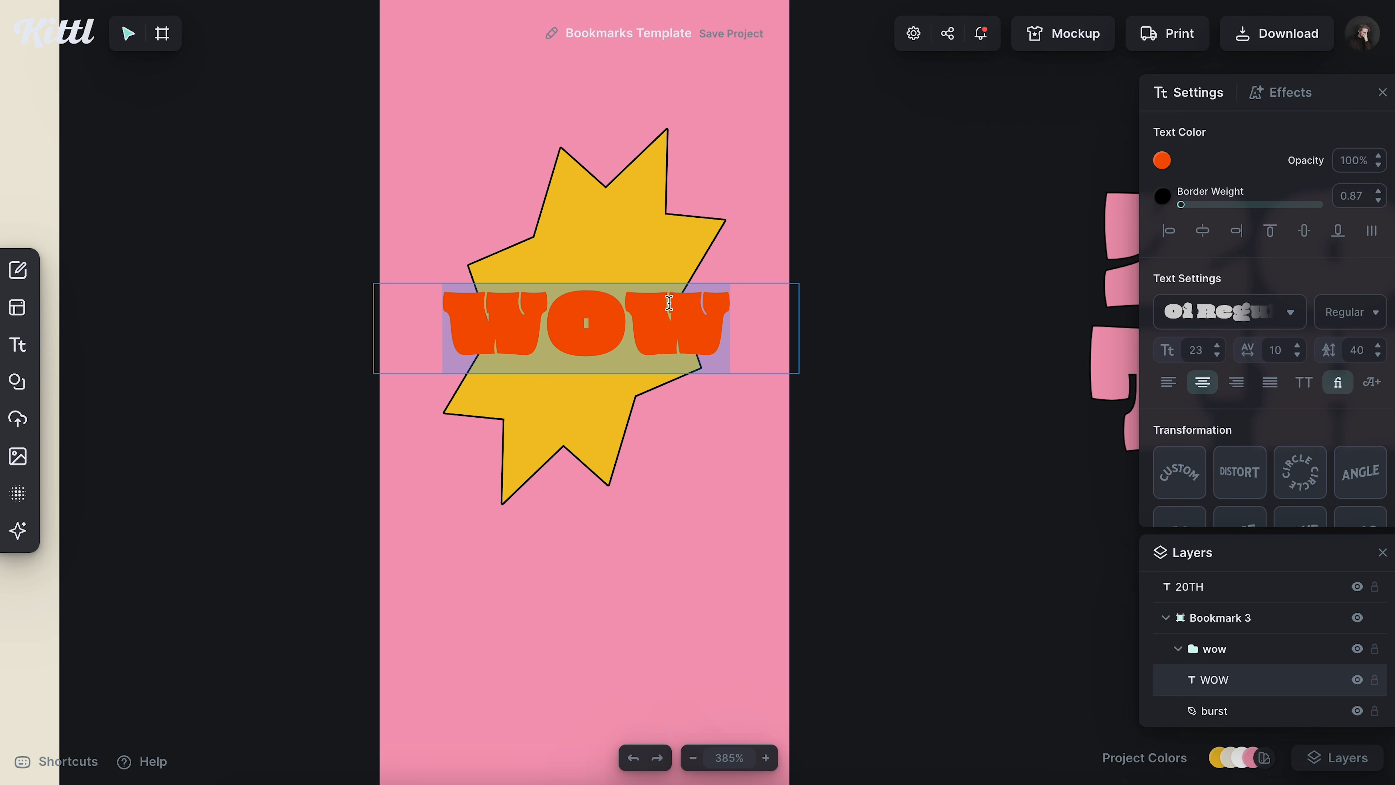
pyautogui.moveTo(1340, 195); pyautogui.dragTo(1362, 196)
pyautogui.write('1')
pyautogui.press('Return')
pyautogui.click(987, 319)
# - Copy the checker pattern from the pizza flyer onto Bookmark 3, directly below the top band at full width, and center it horizontally
pyautogui.hotkey('shift', '1')
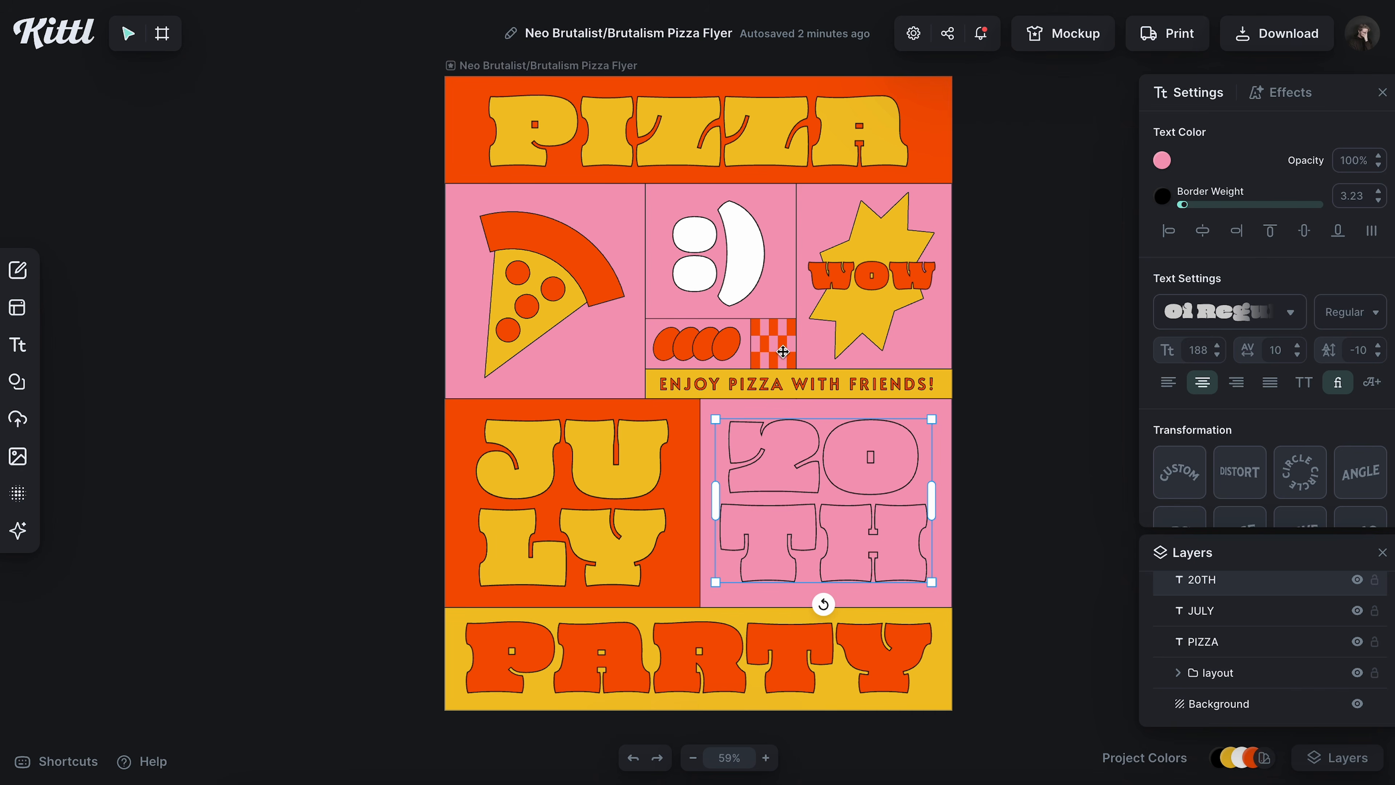
pyautogui.click(772, 348)
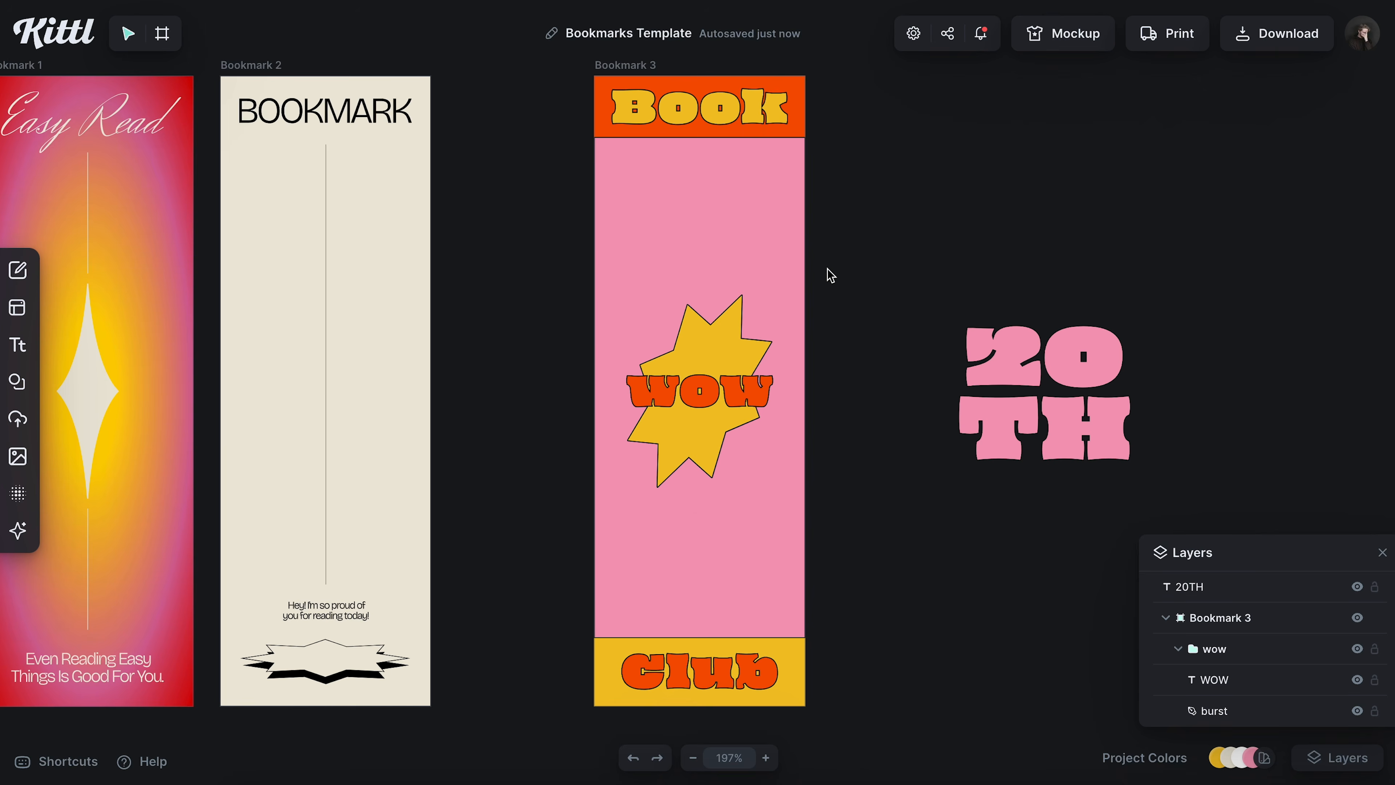
pyautogui.hotkey('ctrl', 'v')
pyautogui.moveTo(755, 350); pyautogui.dragTo(730, 180)
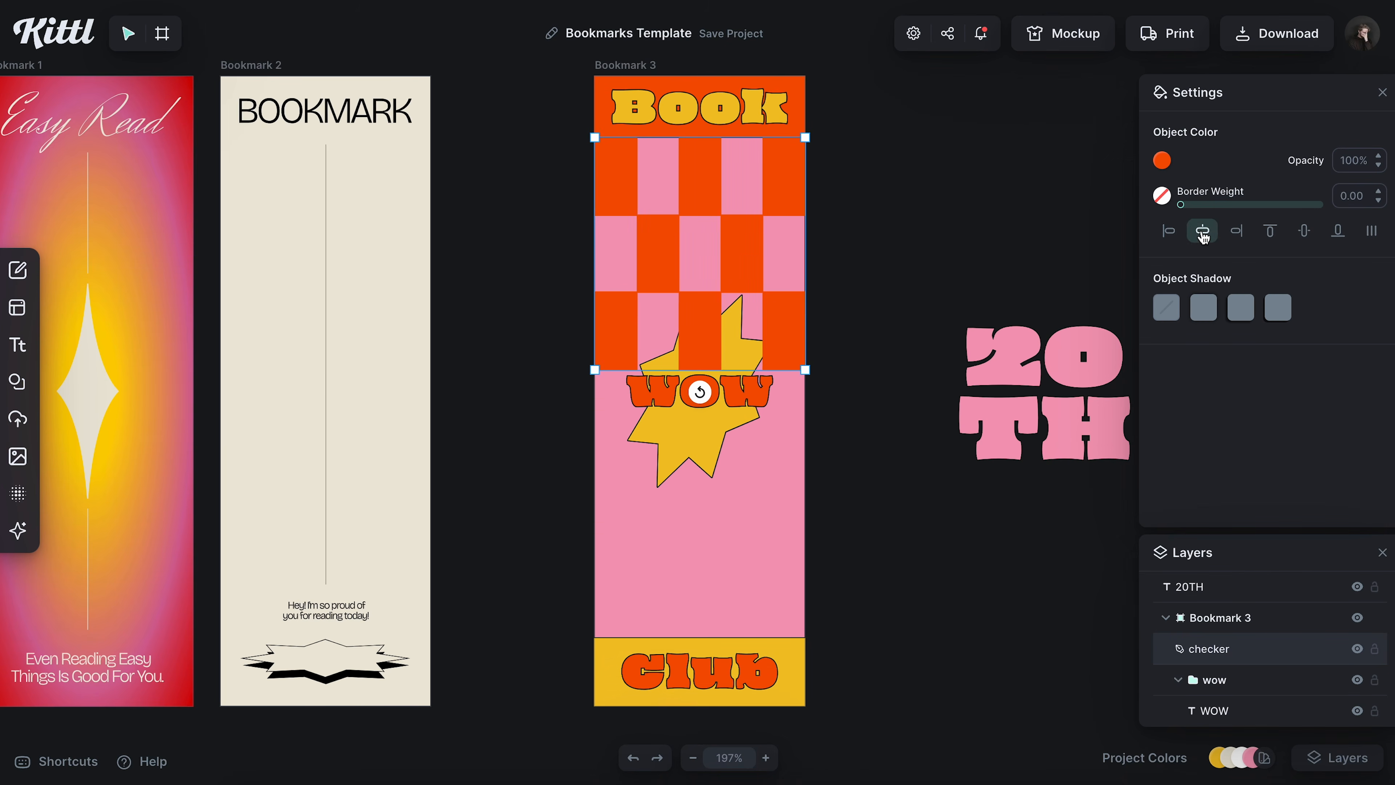
pyautogui.click(1202, 230)
# - Duplicate the checker pattern downward and enlarge both copies together to fill the area between Bookmark 3's two bands
pyautogui.moveTo(744, 260); pyautogui.dragTo(743, 433)
pyautogui.keyDown('shift'); pyautogui.click(742, 231); pyautogui.keyUp('shift')
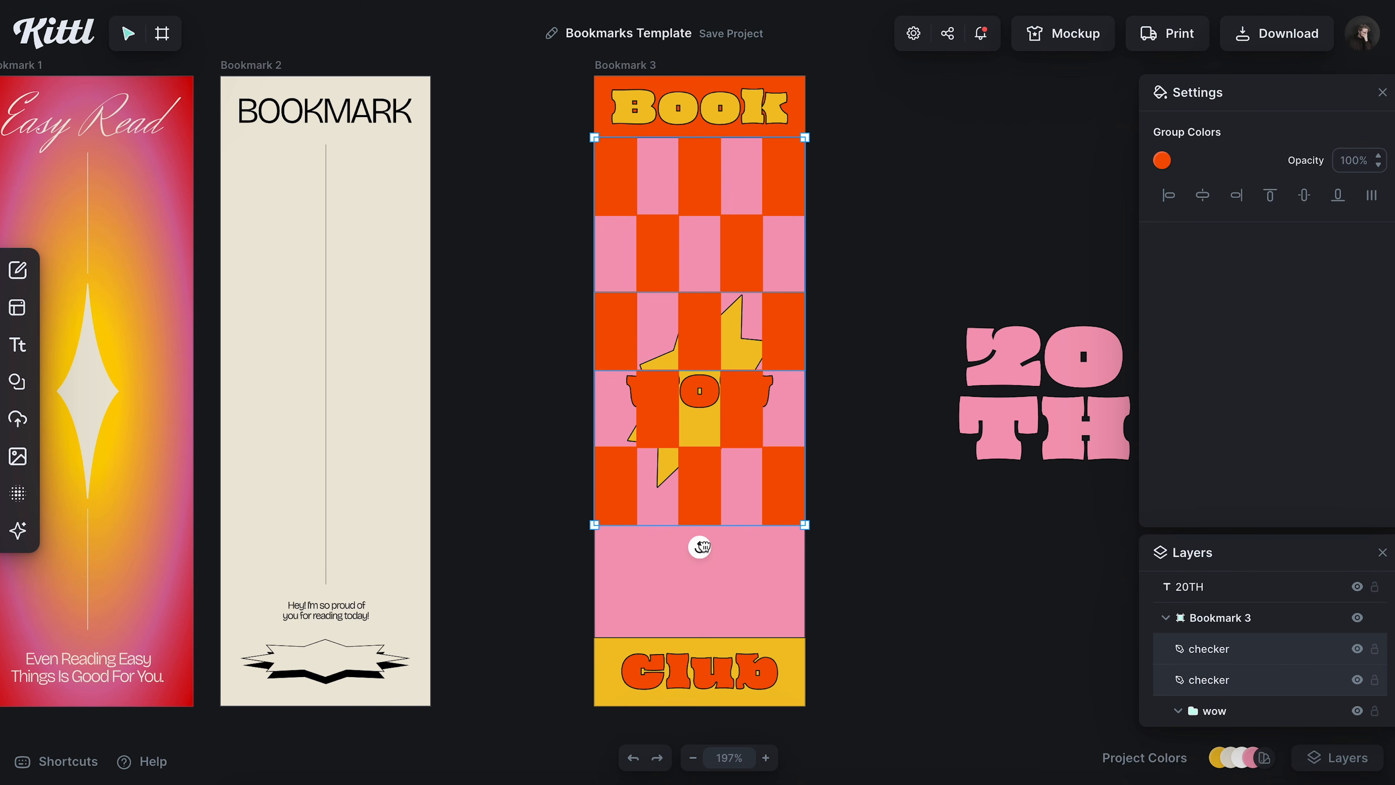
pyautogui.moveTo(801, 527); pyautogui.dragTo(805, 640)
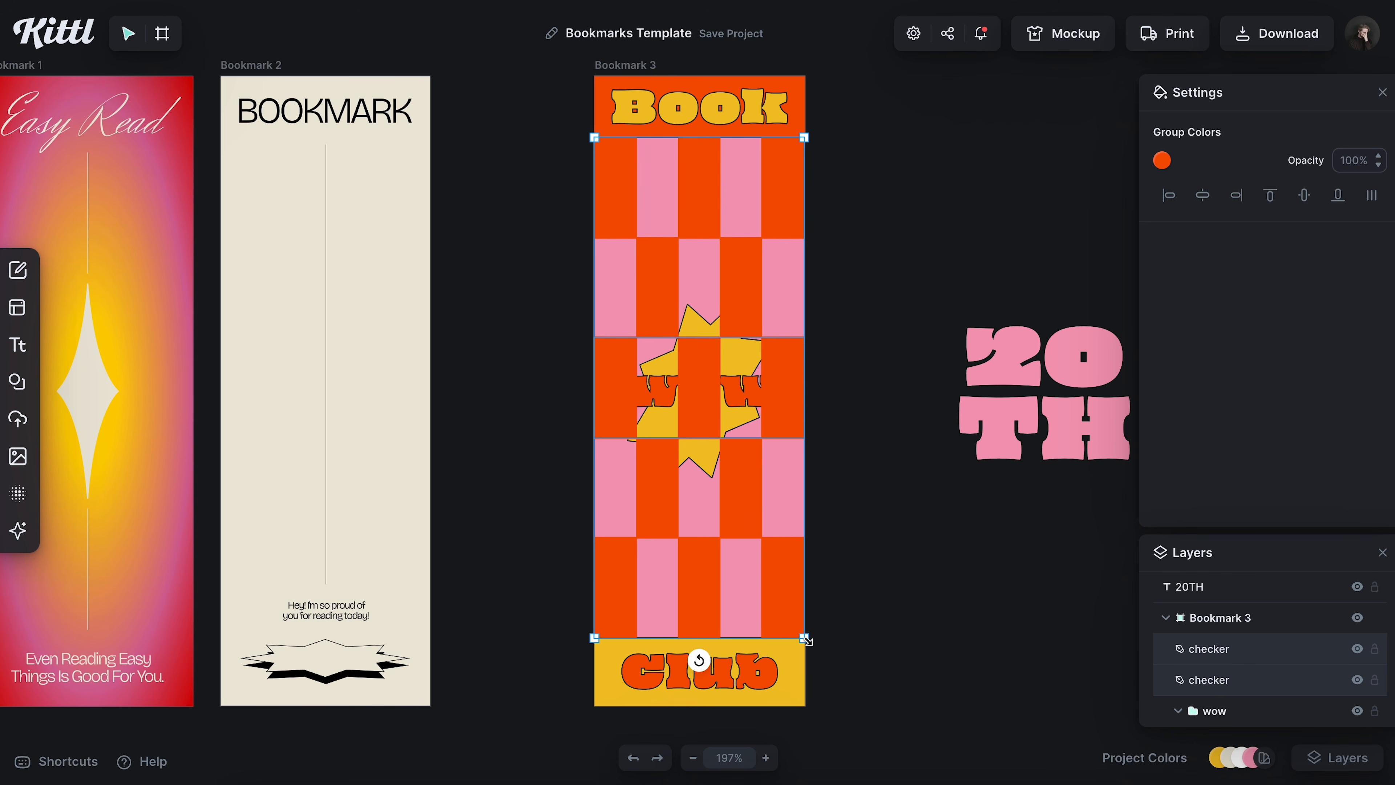
# - Send both checker patterns to the back, behind the WOW starburst on Bookmark 3
pyautogui.rightClick(777, 389)
pyautogui.click(858, 676)
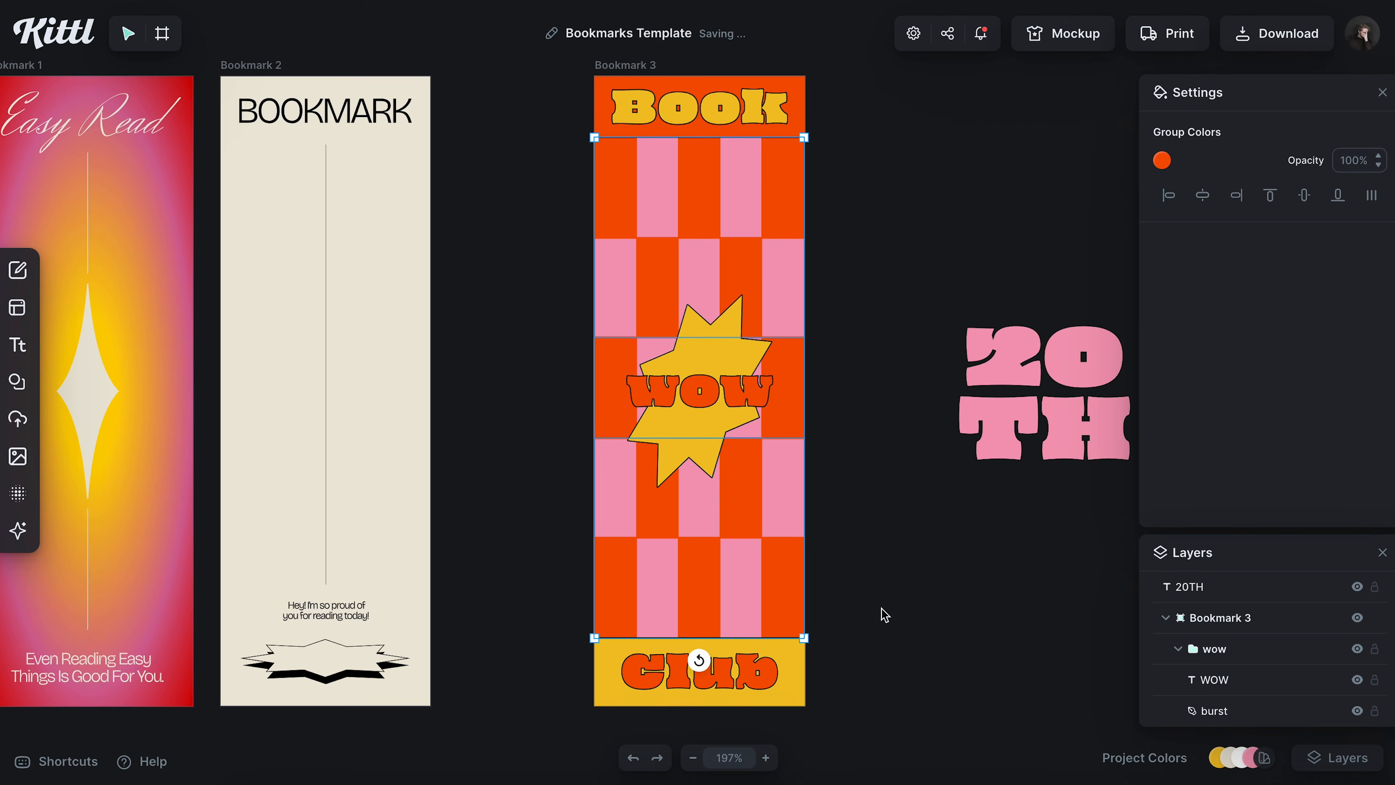
pyautogui.click(910, 508)
pyautogui.hscroll(-3, 910, 508)
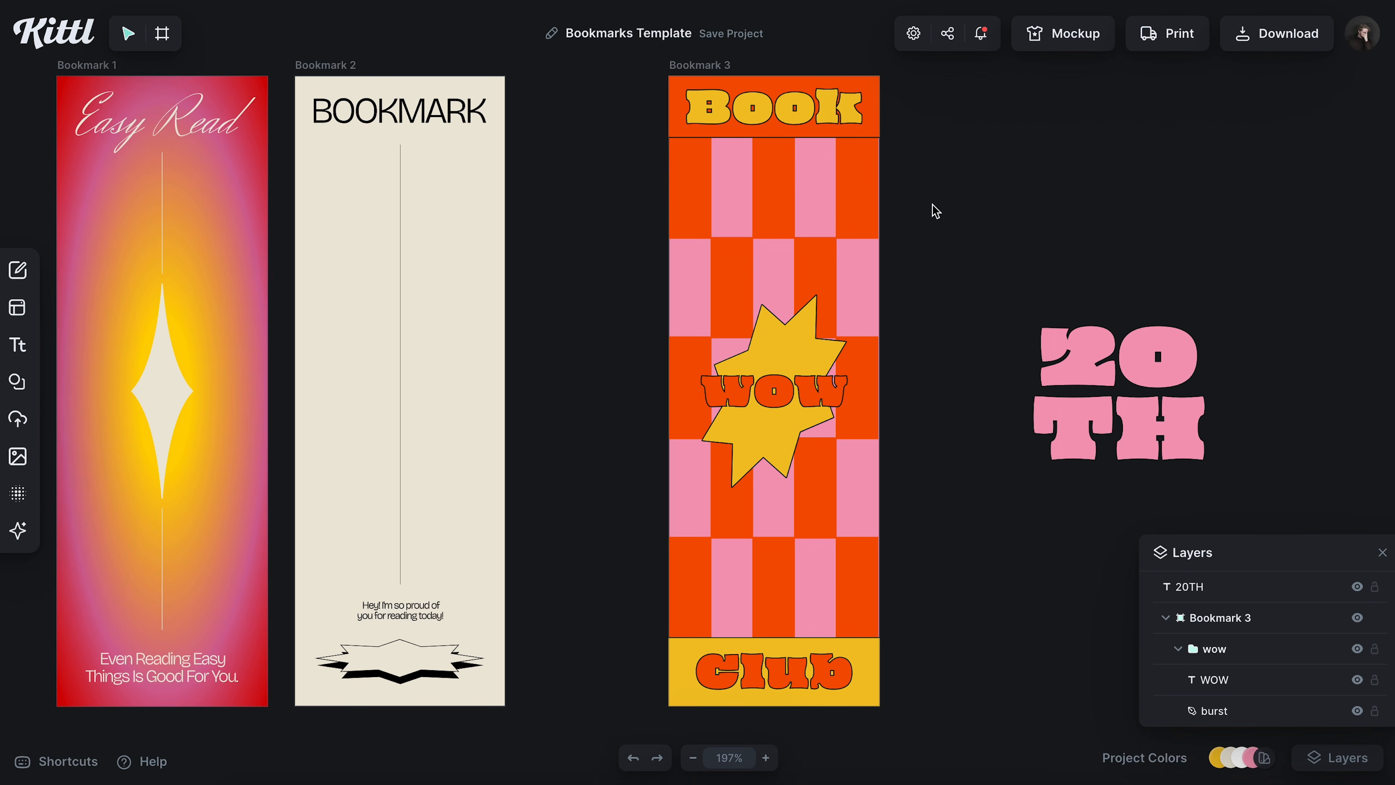
# - Fill Bookmark 3's top band with the yellow document color f3c326
pyautogui.click(879, 106)
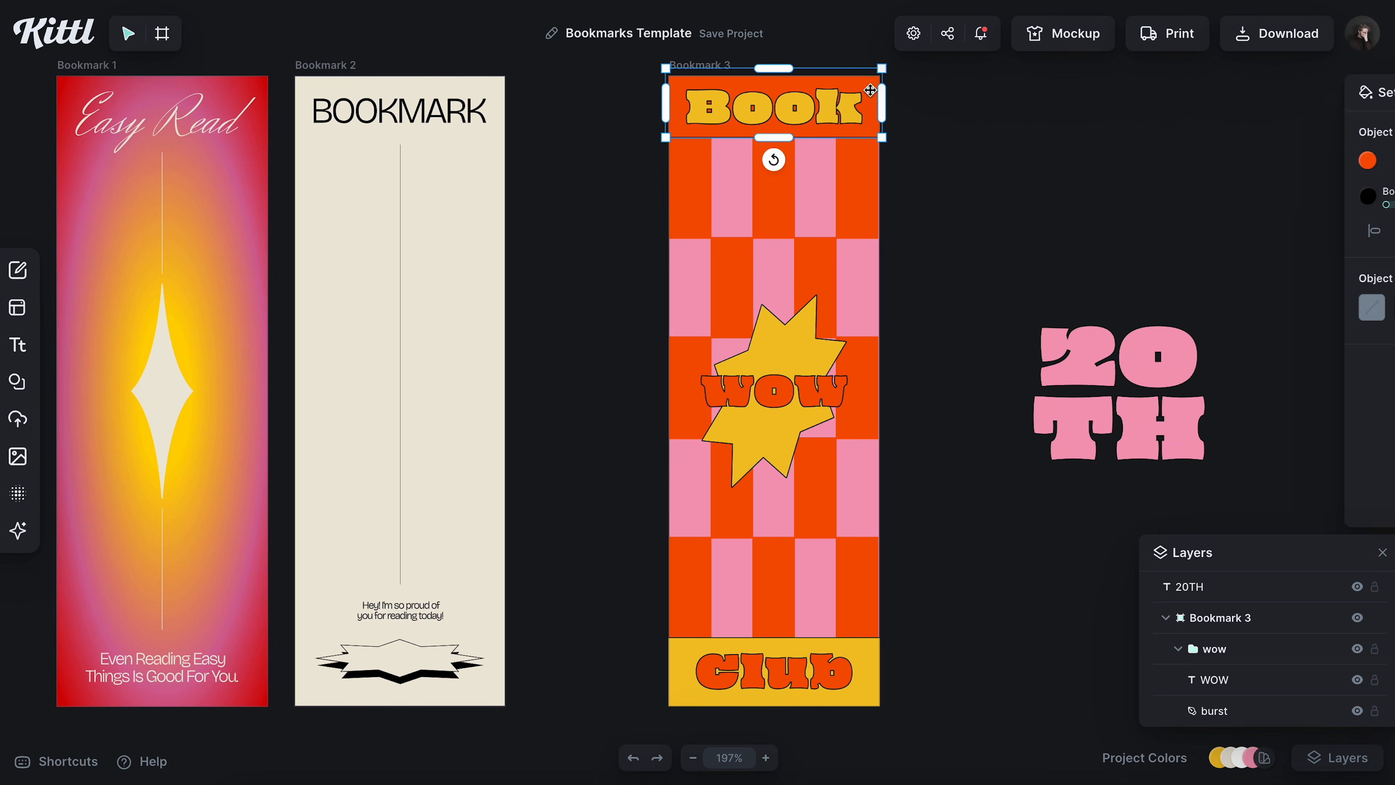
pyautogui.click(1161, 160)
pyautogui.click(1135, 560)
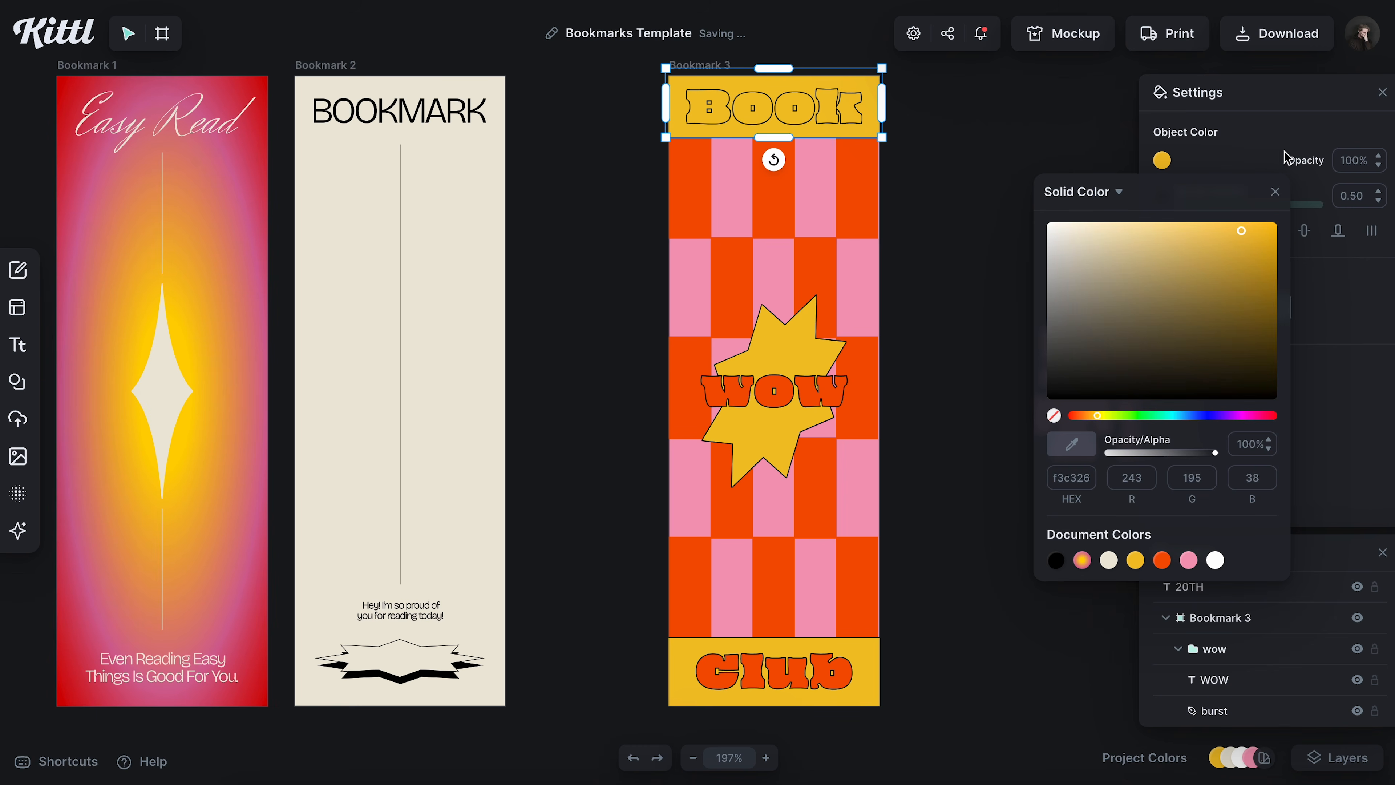
pyautogui.click(1275, 191)
# - Change the Book text in Bookmark 3's top band to the orange document color
pyautogui.click(829, 107)
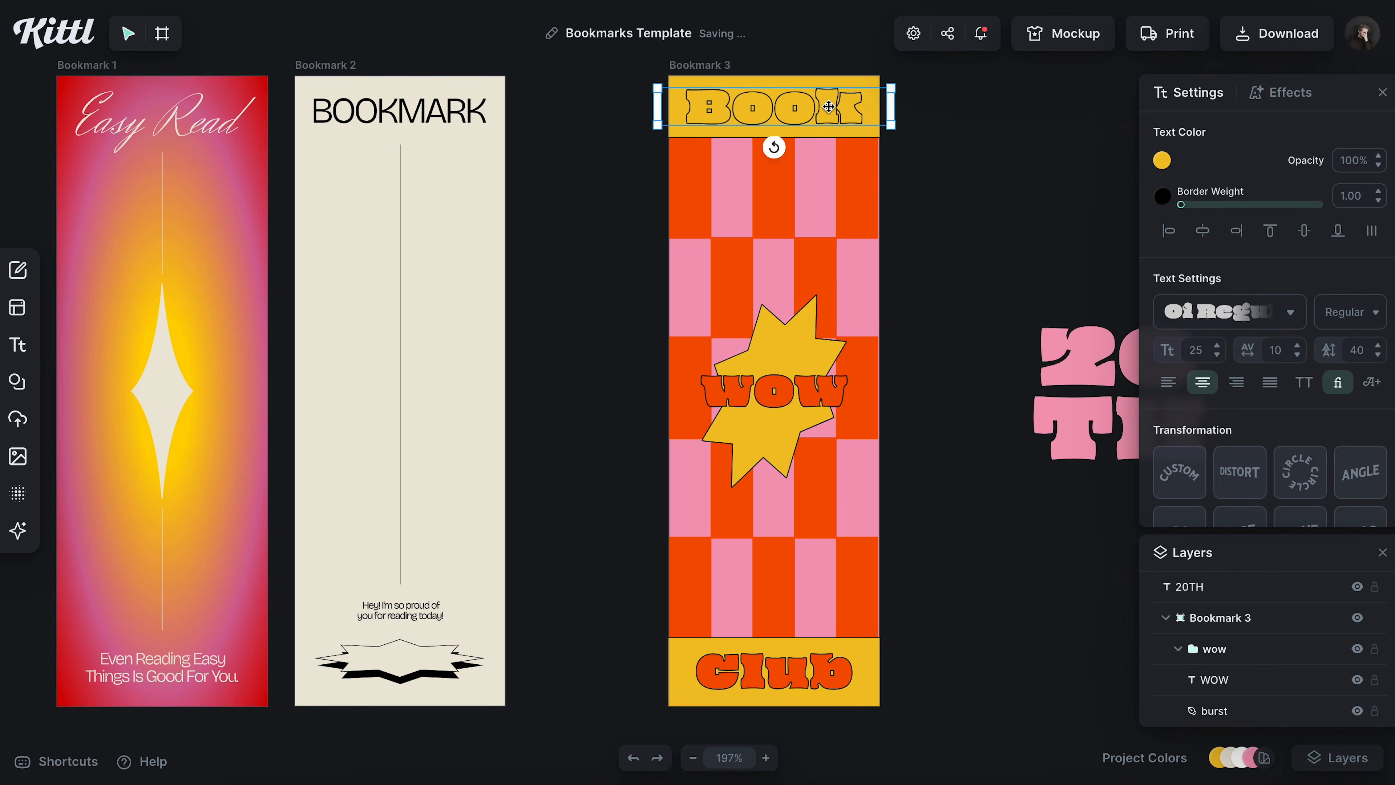
pyautogui.click(1161, 160)
pyautogui.click(1275, 192)
pyautogui.click(1016, 246)
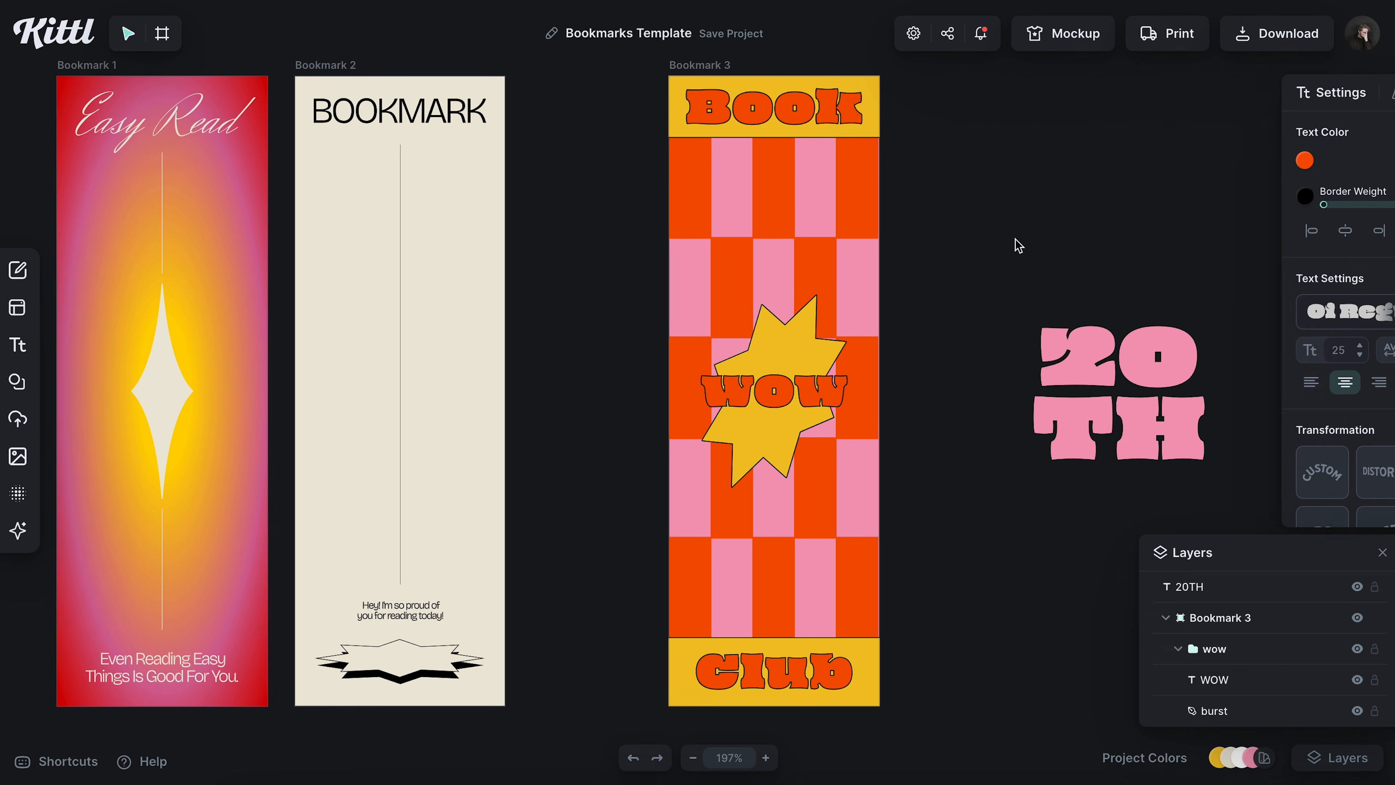
# - Center the two checker patterns together horizontally and vertically on Bookmark 3
pyautogui.moveTo(945, 286); pyautogui.dragTo(949, 290)
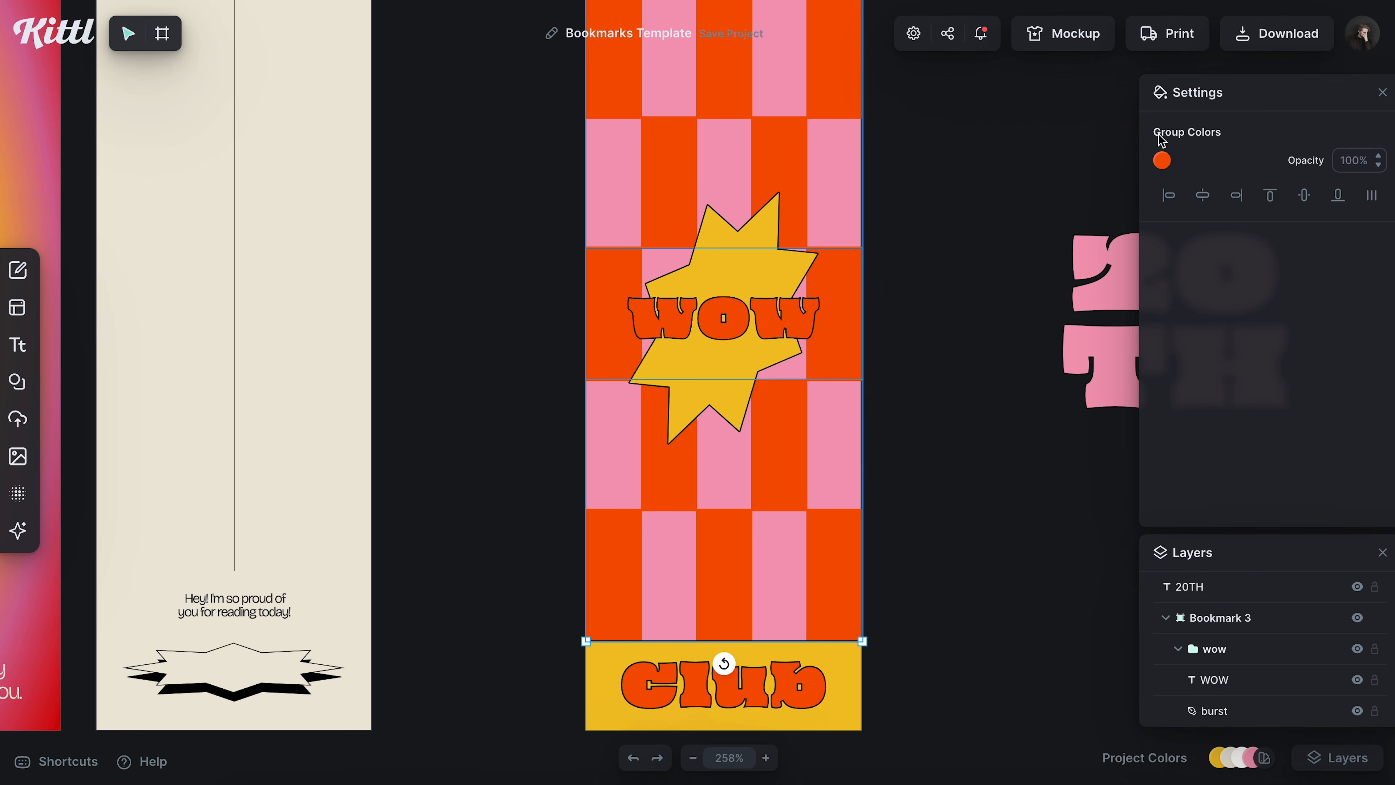
pyautogui.click(1201, 195)
pyautogui.click(1297, 195)
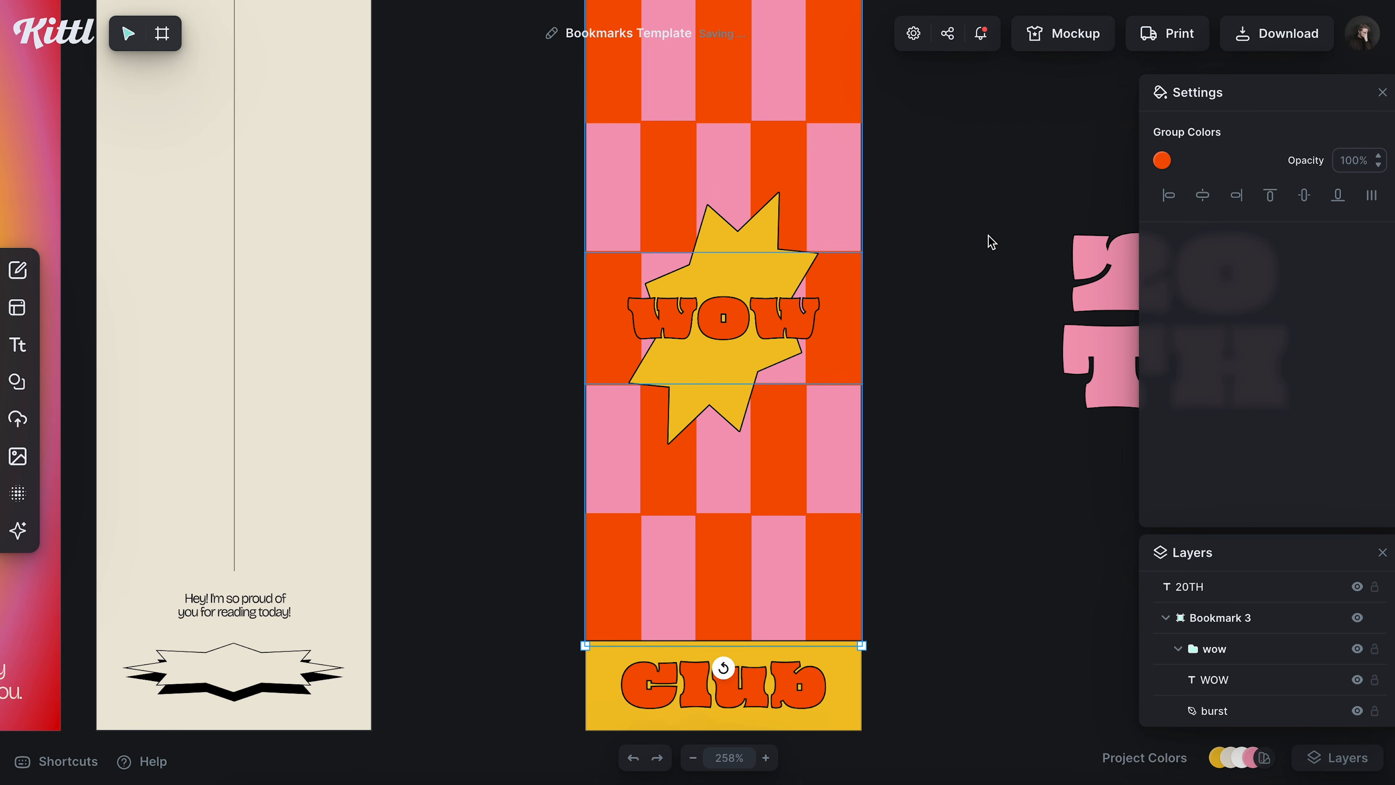
pyautogui.scroll(5, 959, 247)
pyautogui.click(889, 367)
pyautogui.scroll(-10, 884, 361)
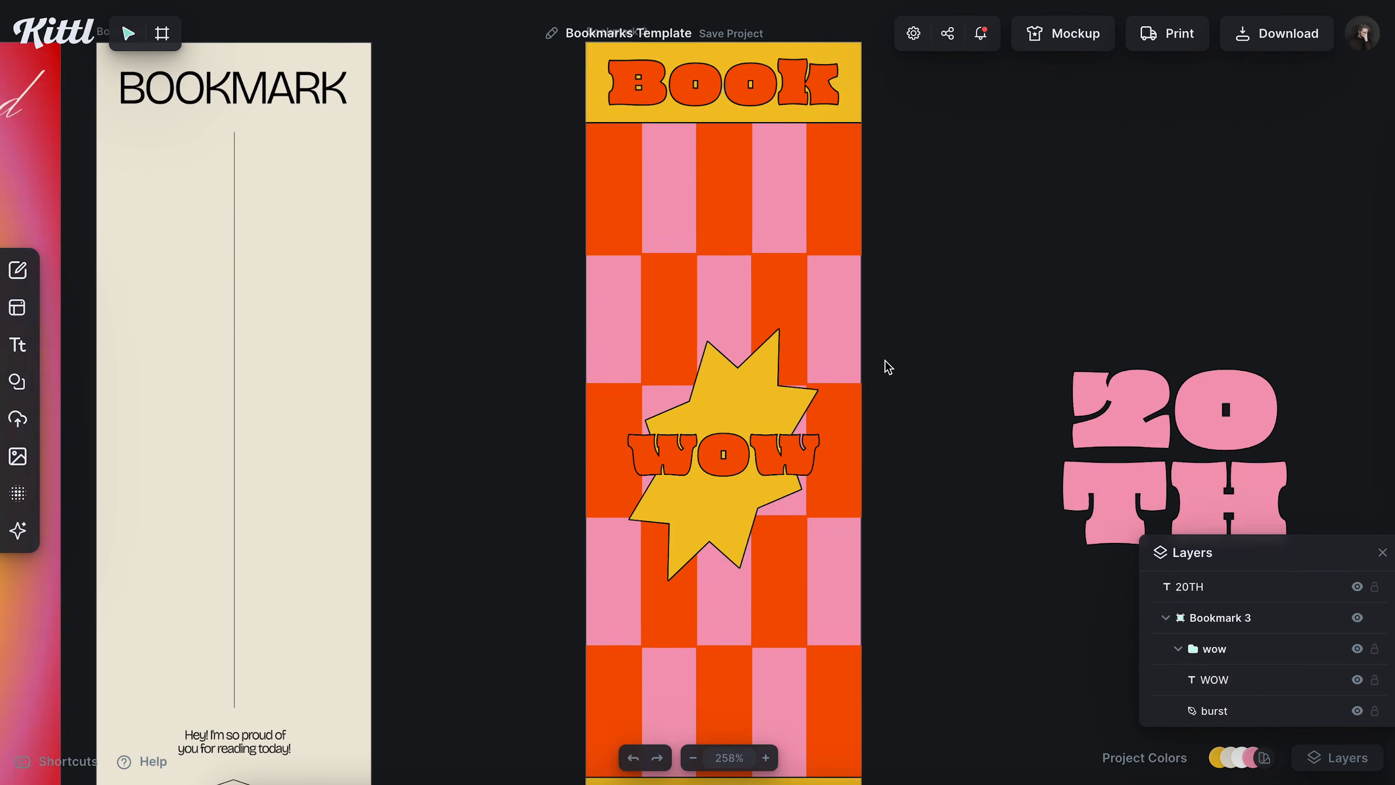
pyautogui.scroll(8, 870, 270)
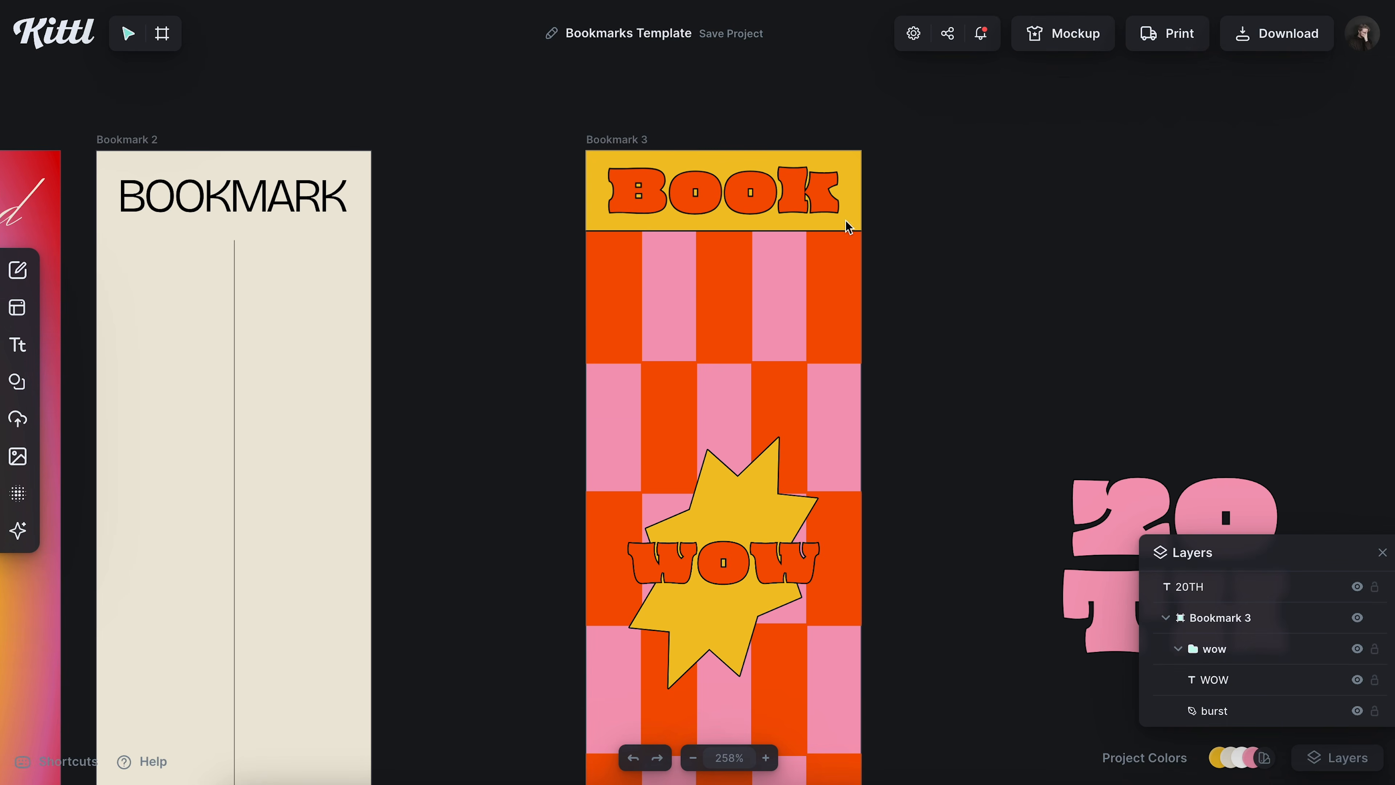
# - Enlarge the WOW starburst group slightly around its center on Bookmark 3
pyautogui.scroll(-5, 912, 452)
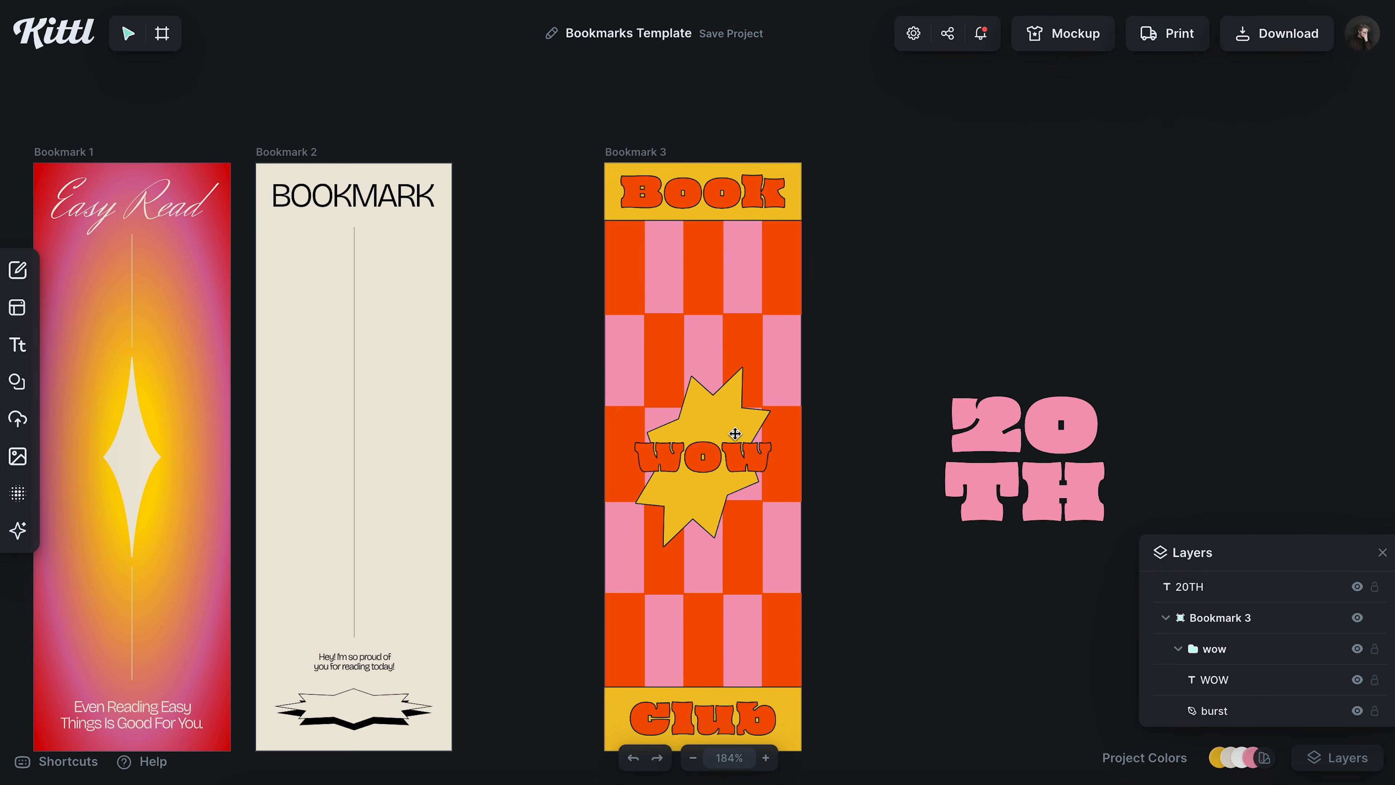
pyautogui.scroll(5, 744, 438)
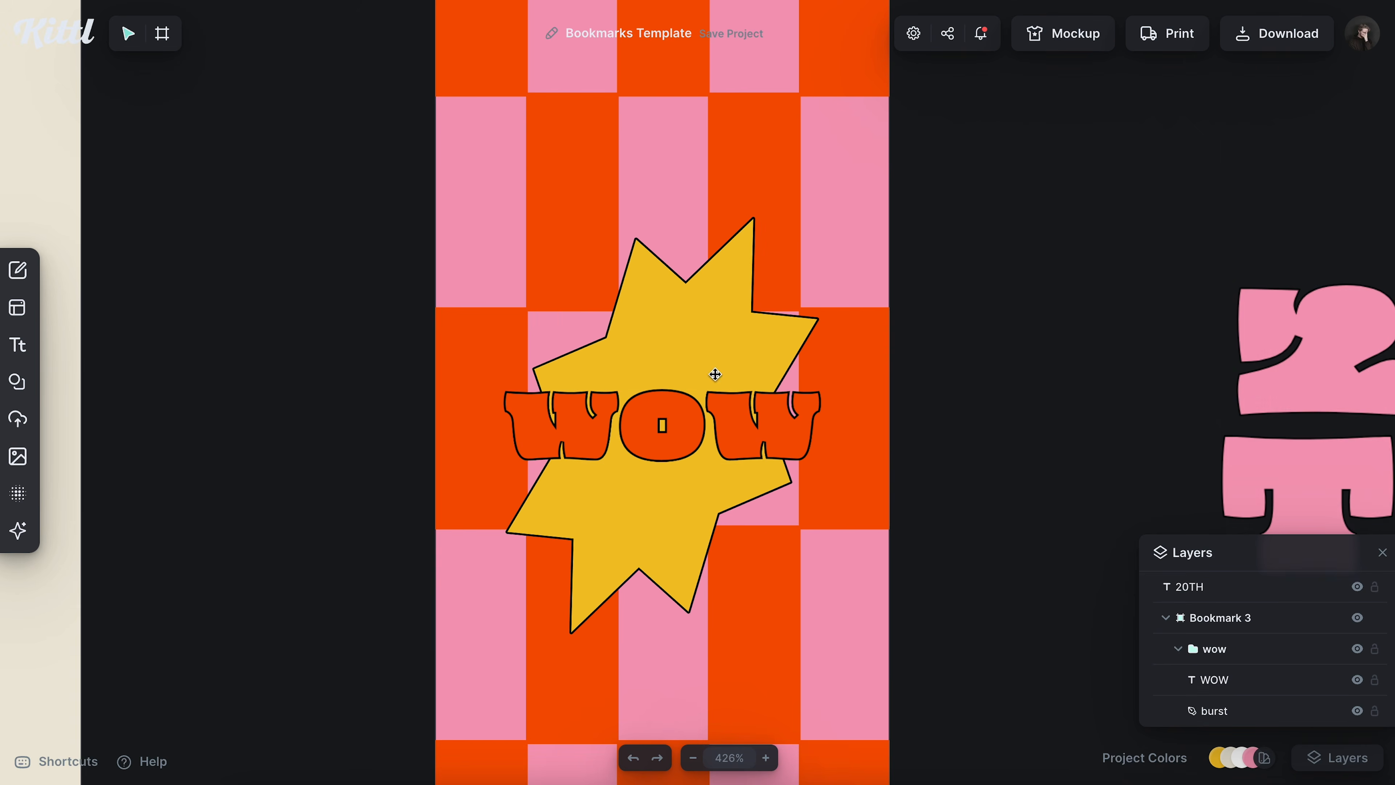
pyautogui.click(714, 375)
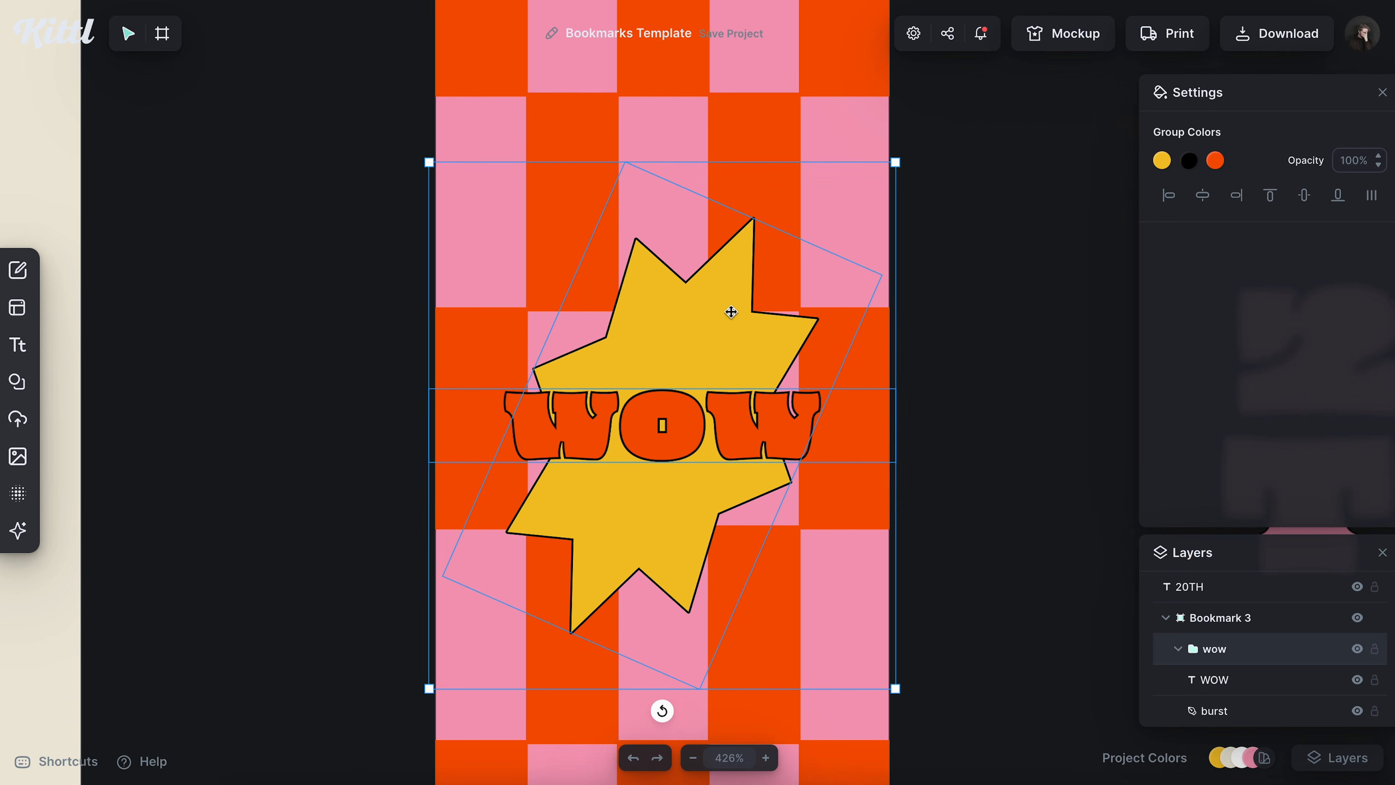
pyautogui.moveTo(896, 160); pyautogui.dragTo(907, 150)
pyautogui.click(950, 219)
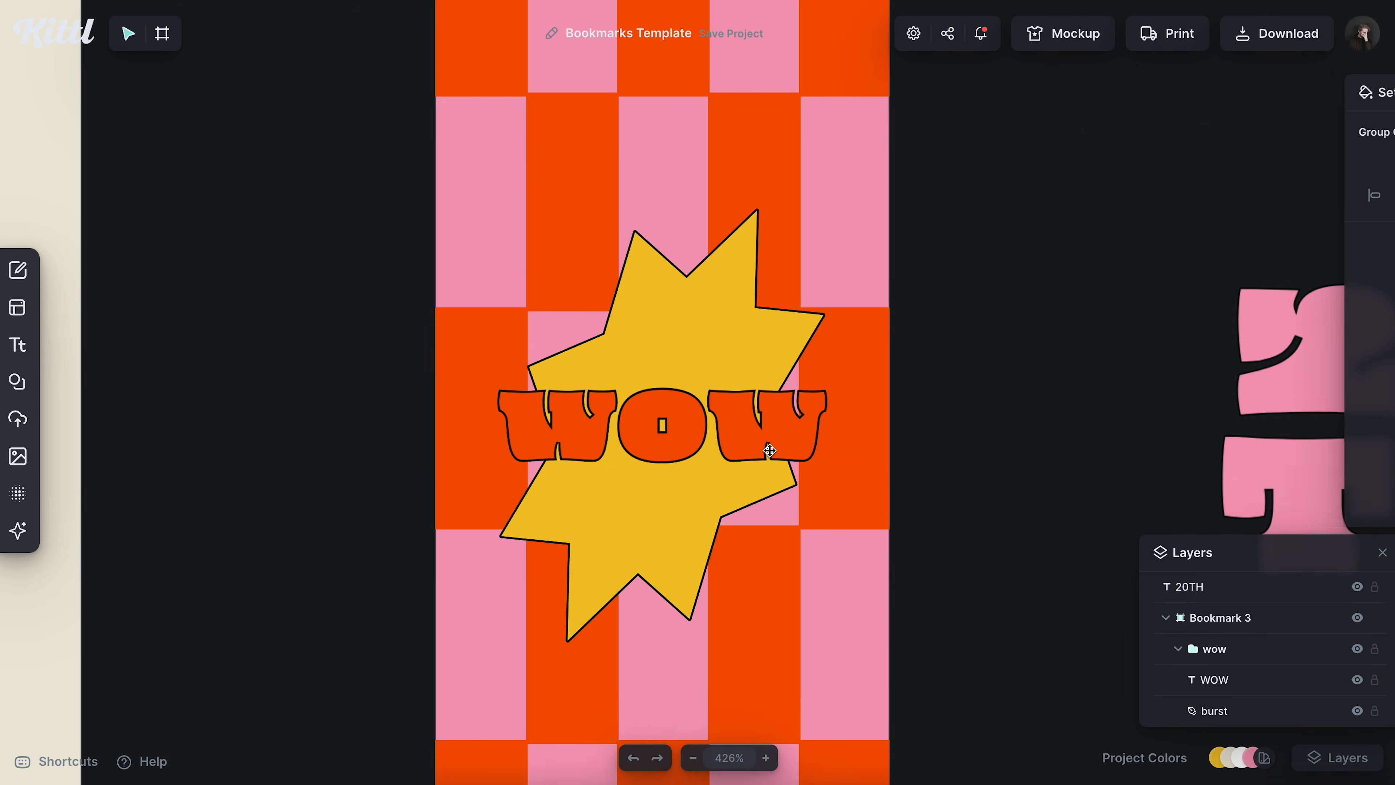
# - Move the Bookmark 3 artboard next to Bookmark 2, keeping it aligned with the other bookmarks' upper edges
pyautogui.scroll(-5, 958, 396)
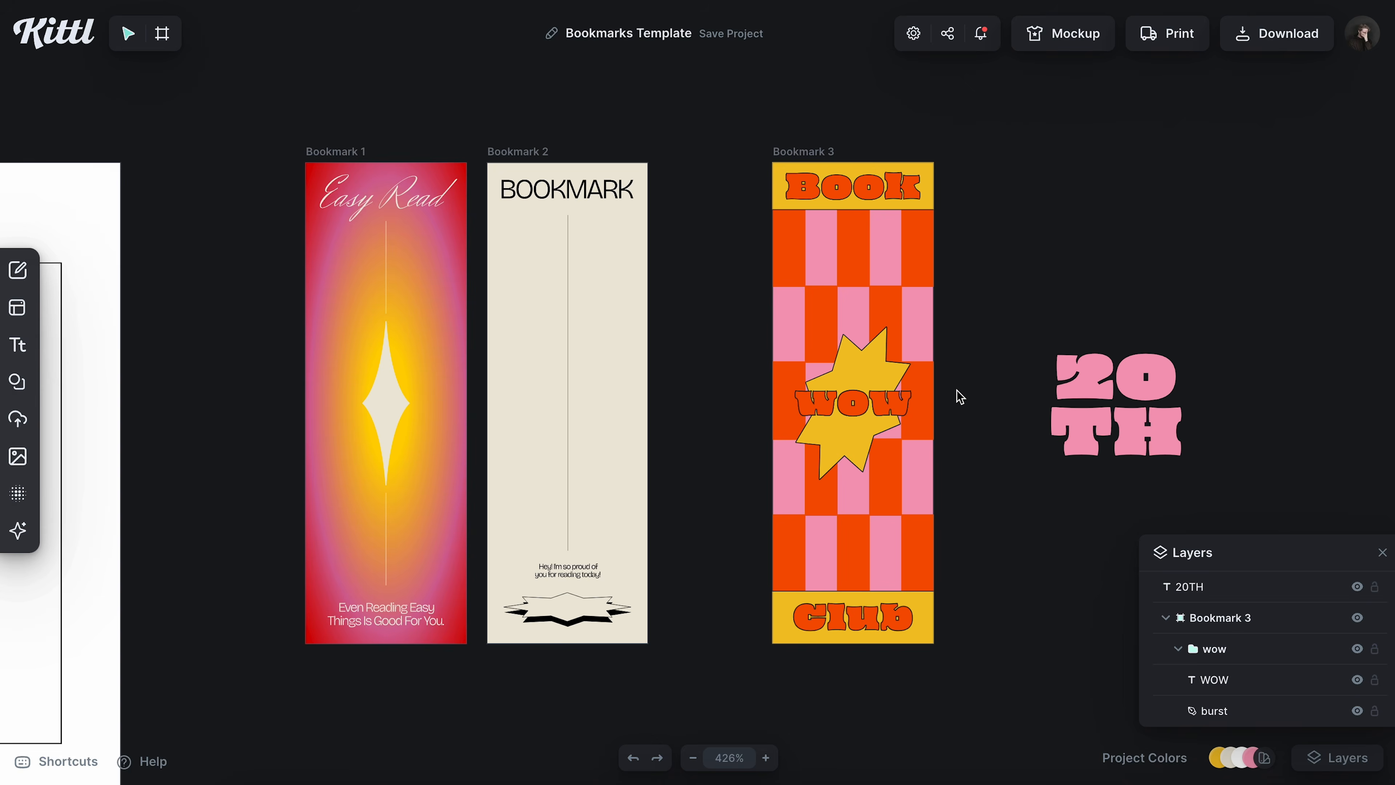
pyautogui.moveTo(772, 155); pyautogui.dragTo(659, 153)
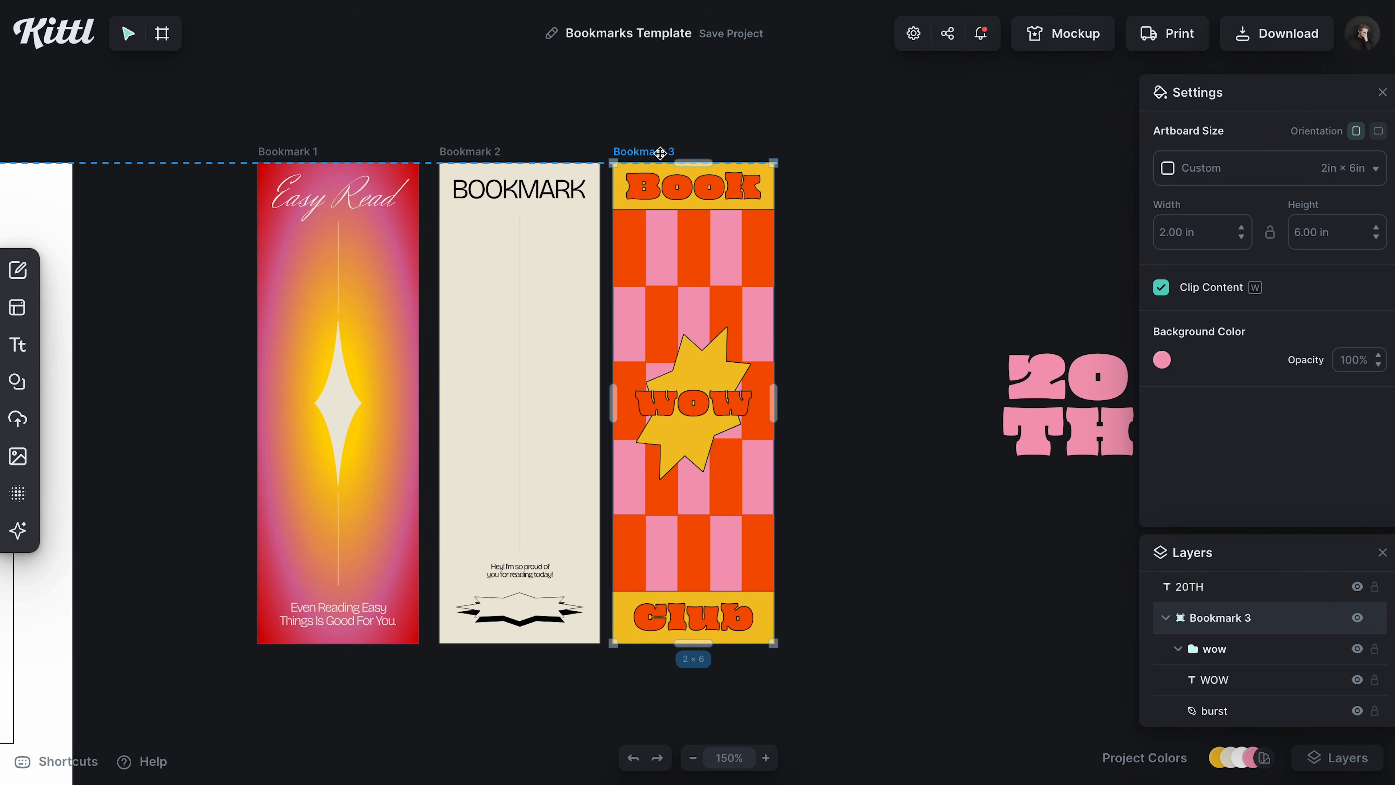
pyautogui.click(984, 327)
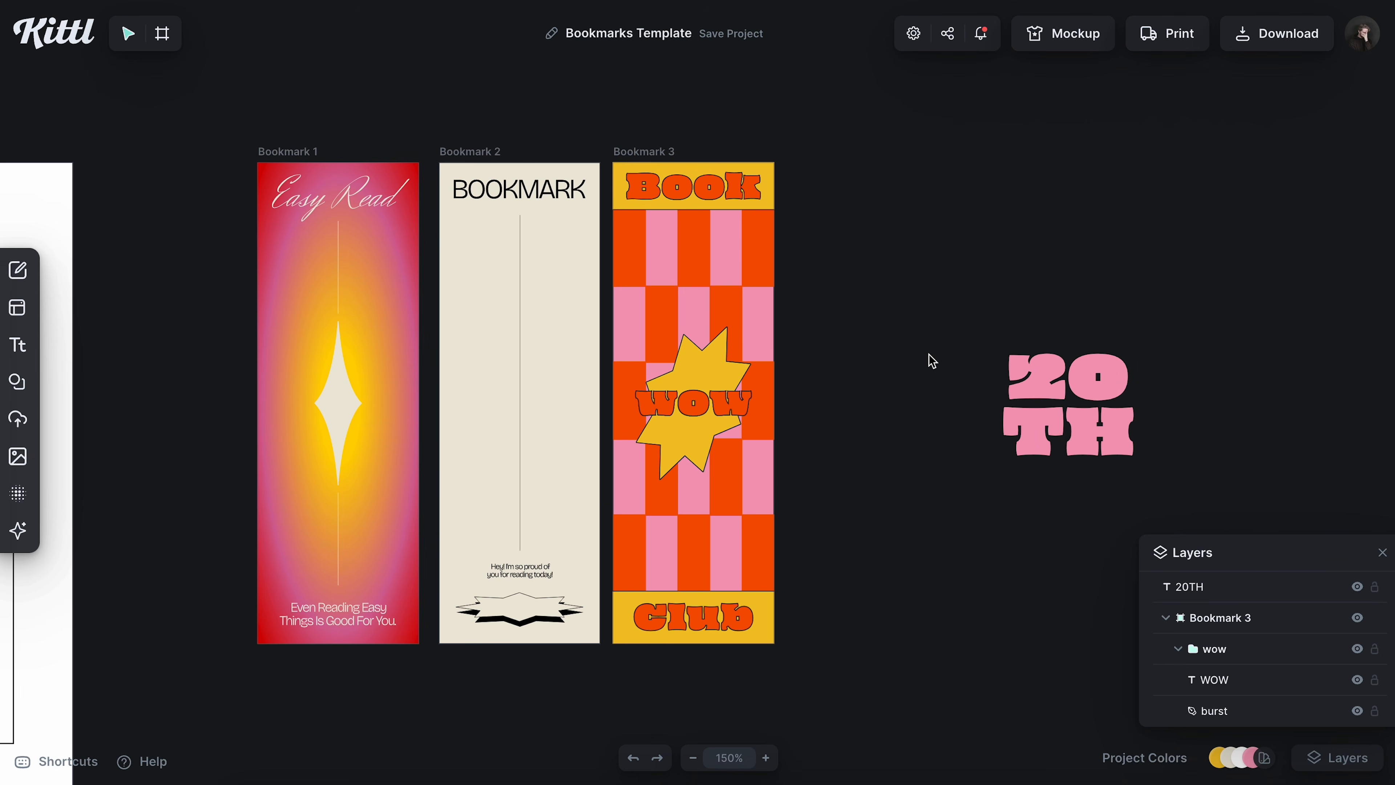
# - Extend Bookmark 3's top yellow band past the artboard's upper edge so its outer border falls outside the artboard
pyautogui.click(685, 632)
pyautogui.scroll(10, 684, 637)
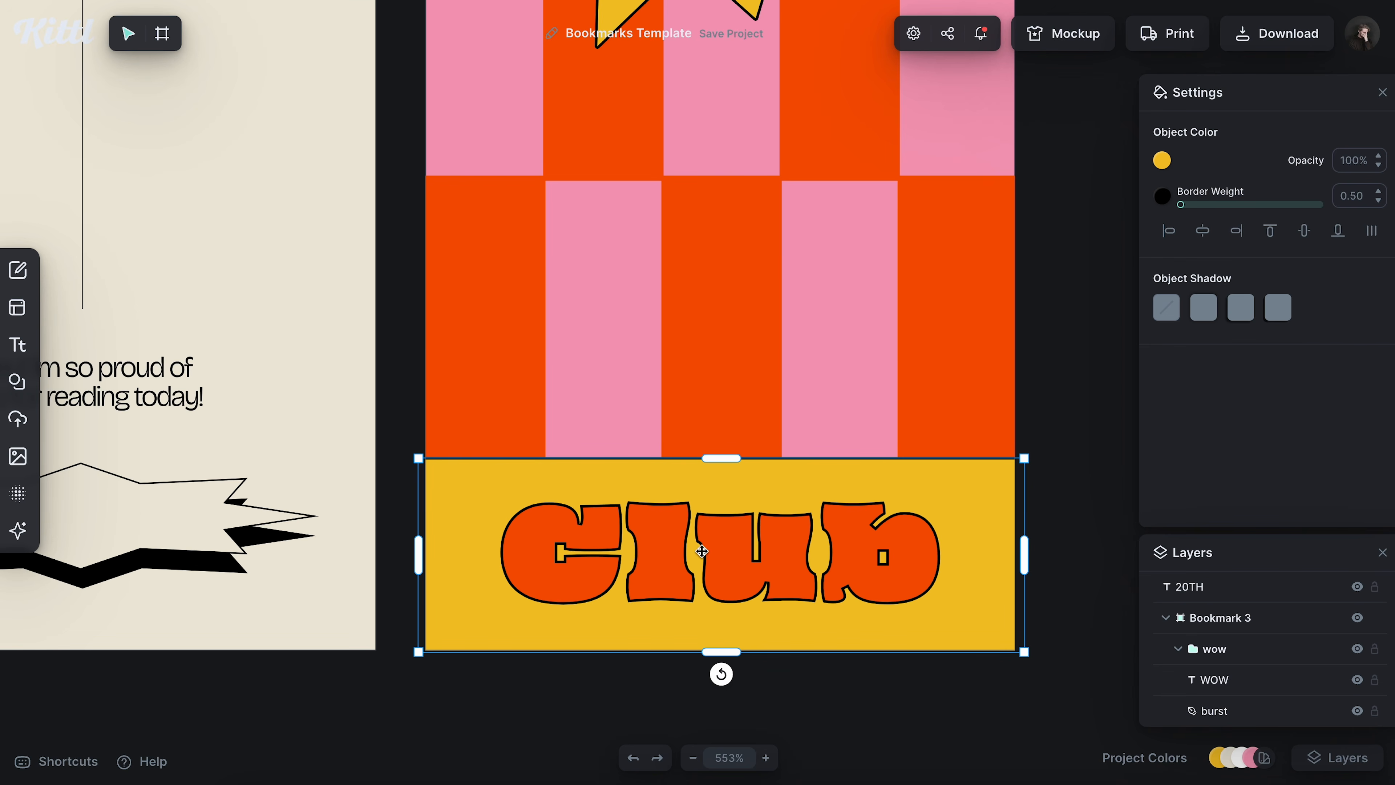
pyautogui.scroll(15, 702, 551)
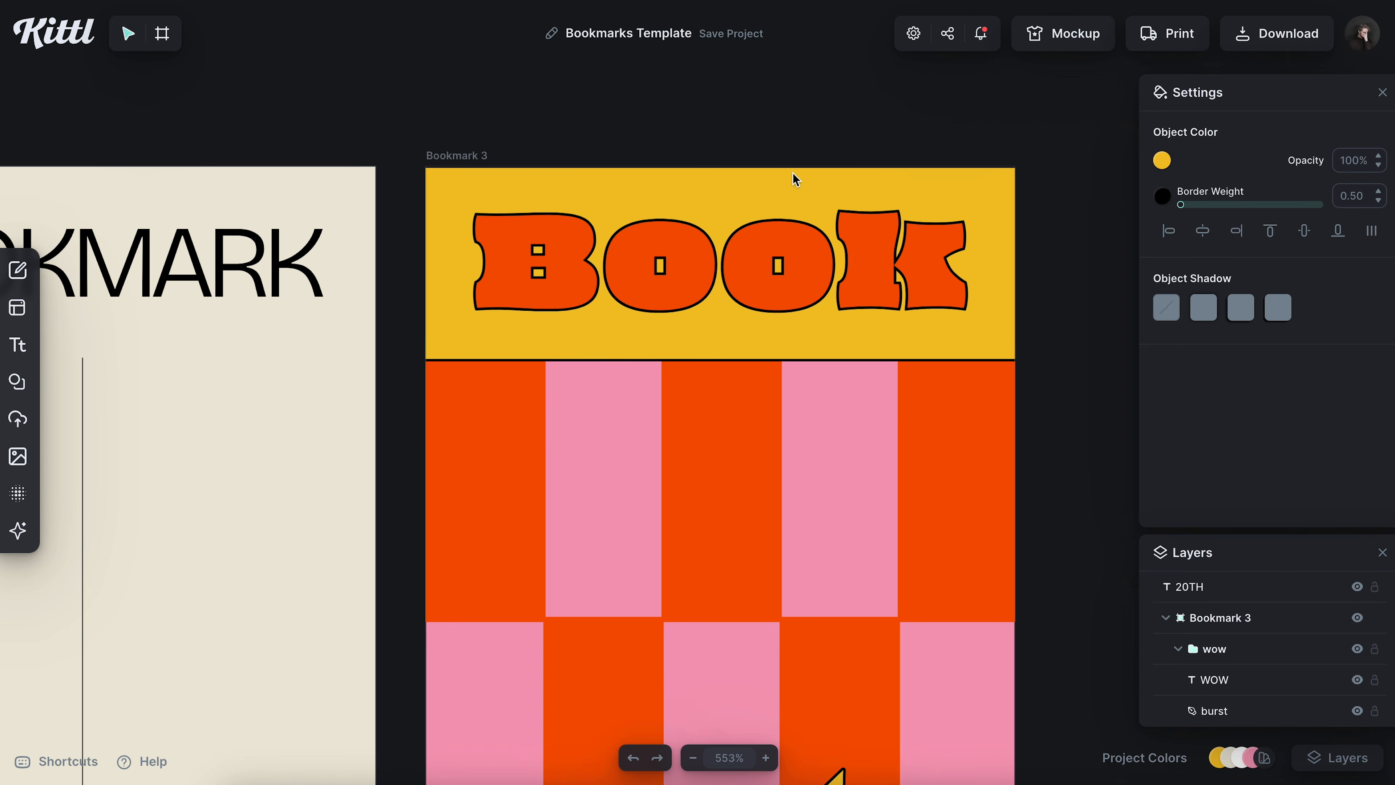
pyautogui.click(796, 198)
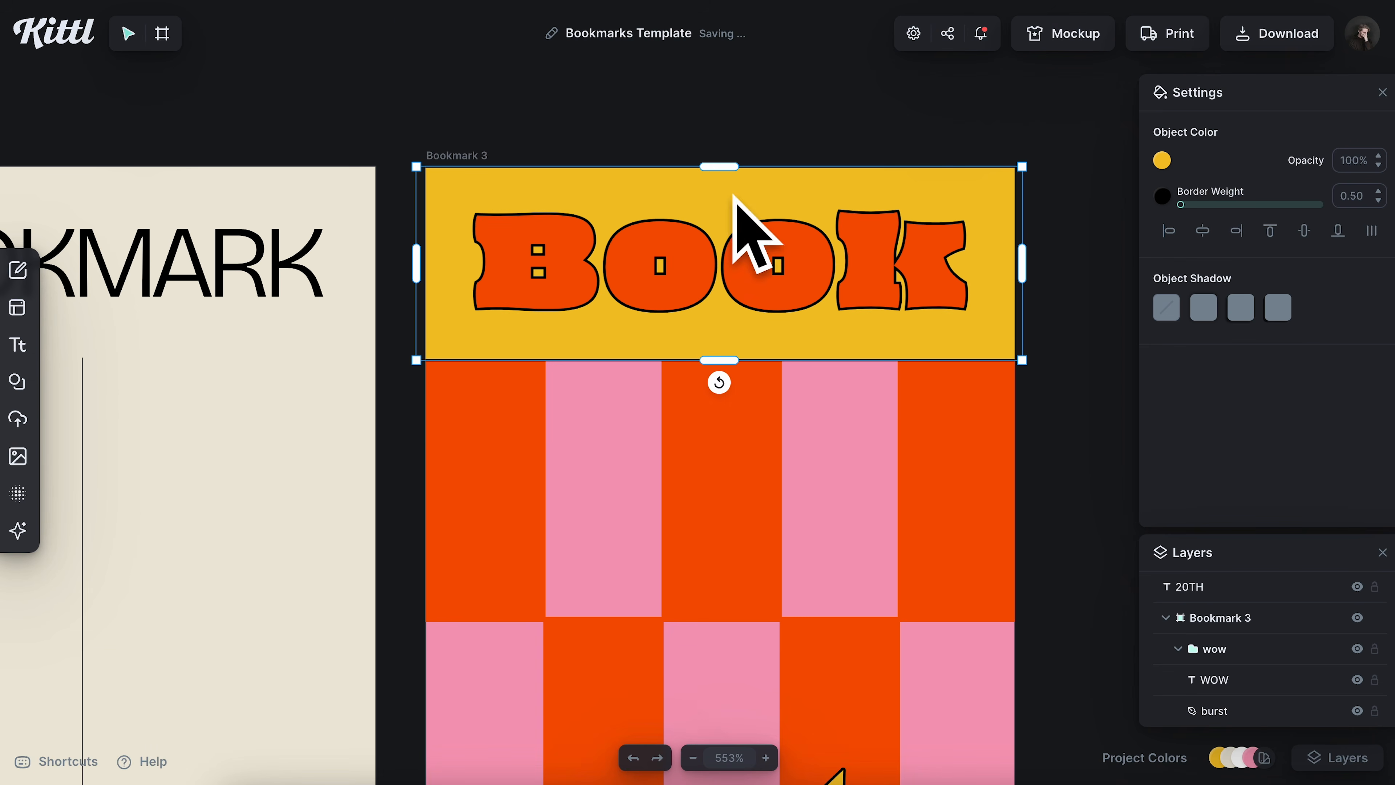
pyautogui.click(1106, 269)
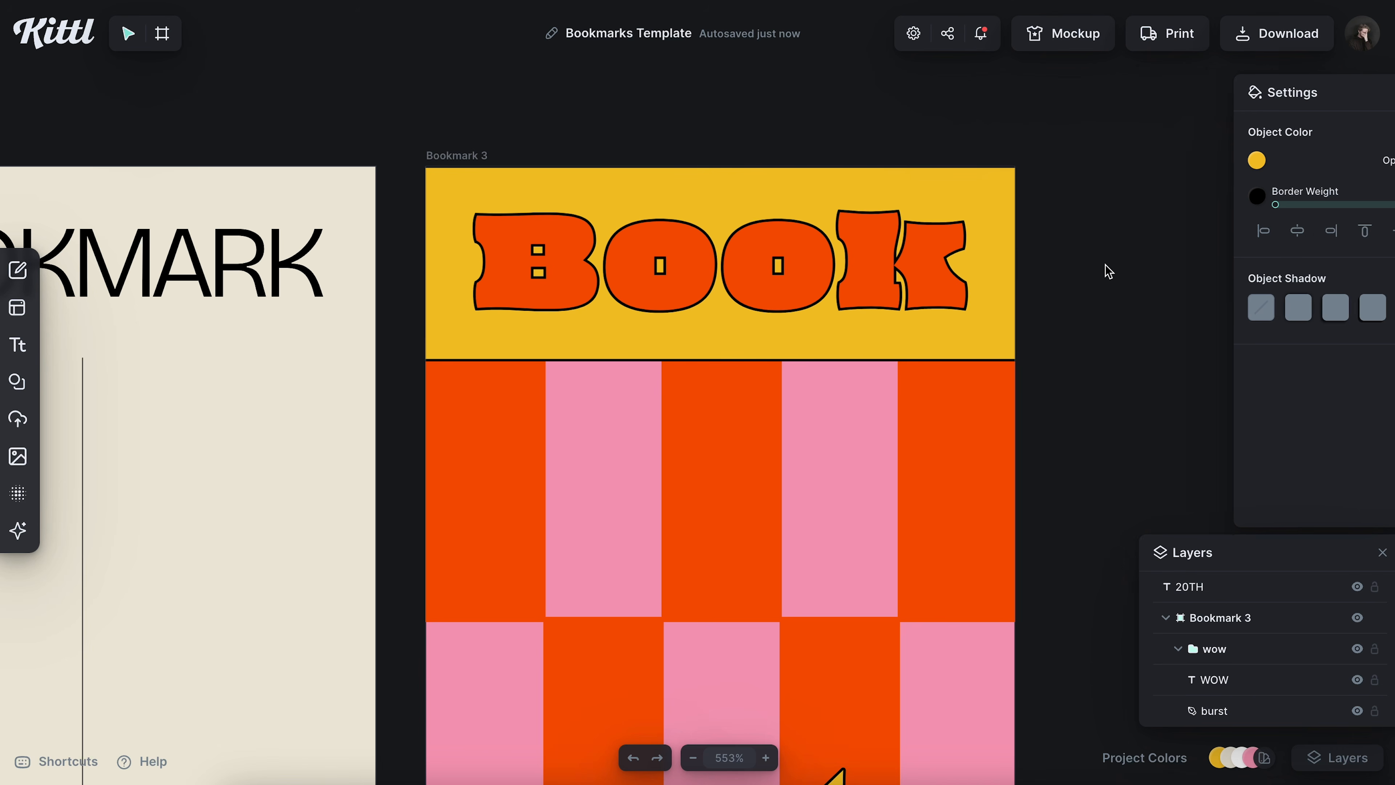
pyautogui.click(738, 189)
pyautogui.scroll(5, 738, 189)
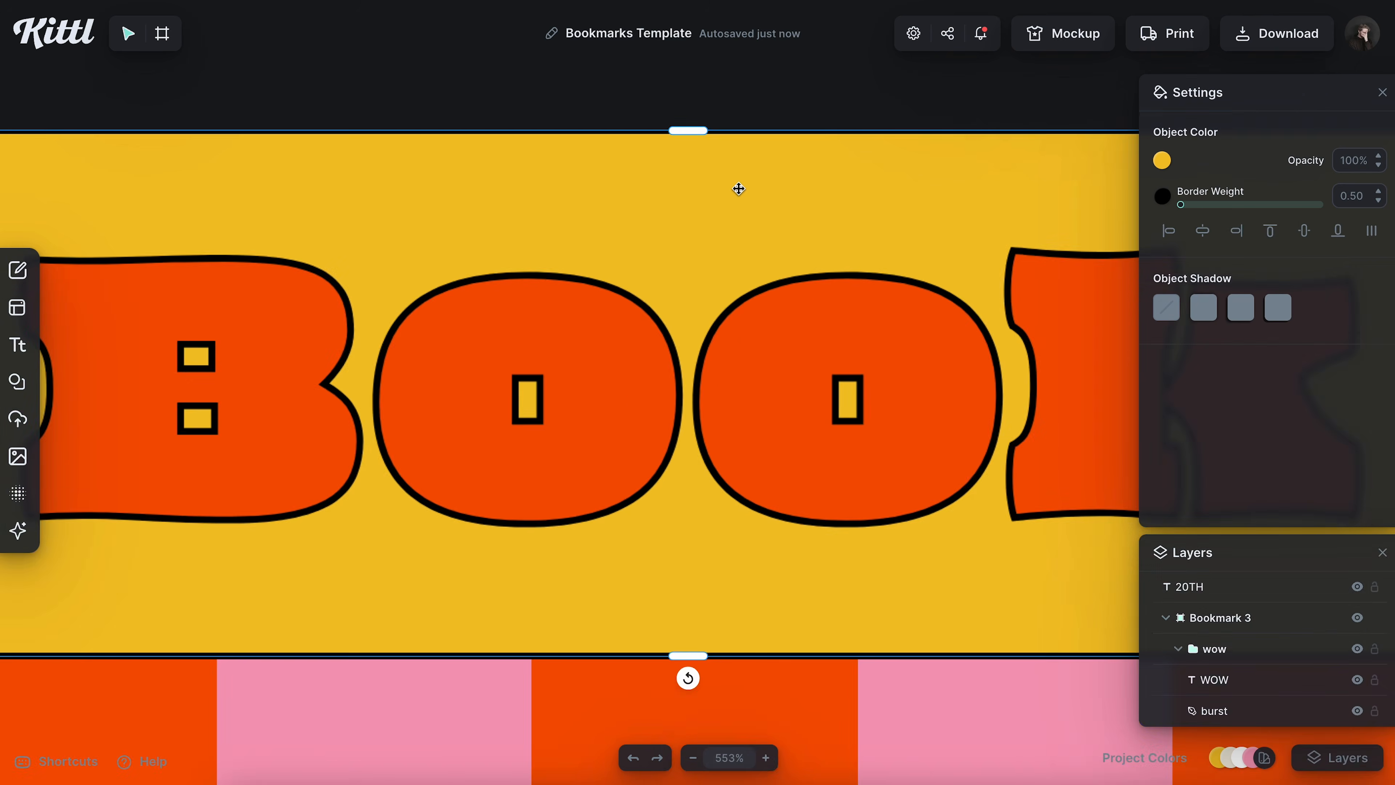
pyautogui.scroll(3, 738, 189)
pyautogui.scroll(4, 738, 190)
pyautogui.moveTo(723, 433); pyautogui.dragTo(722, 425)
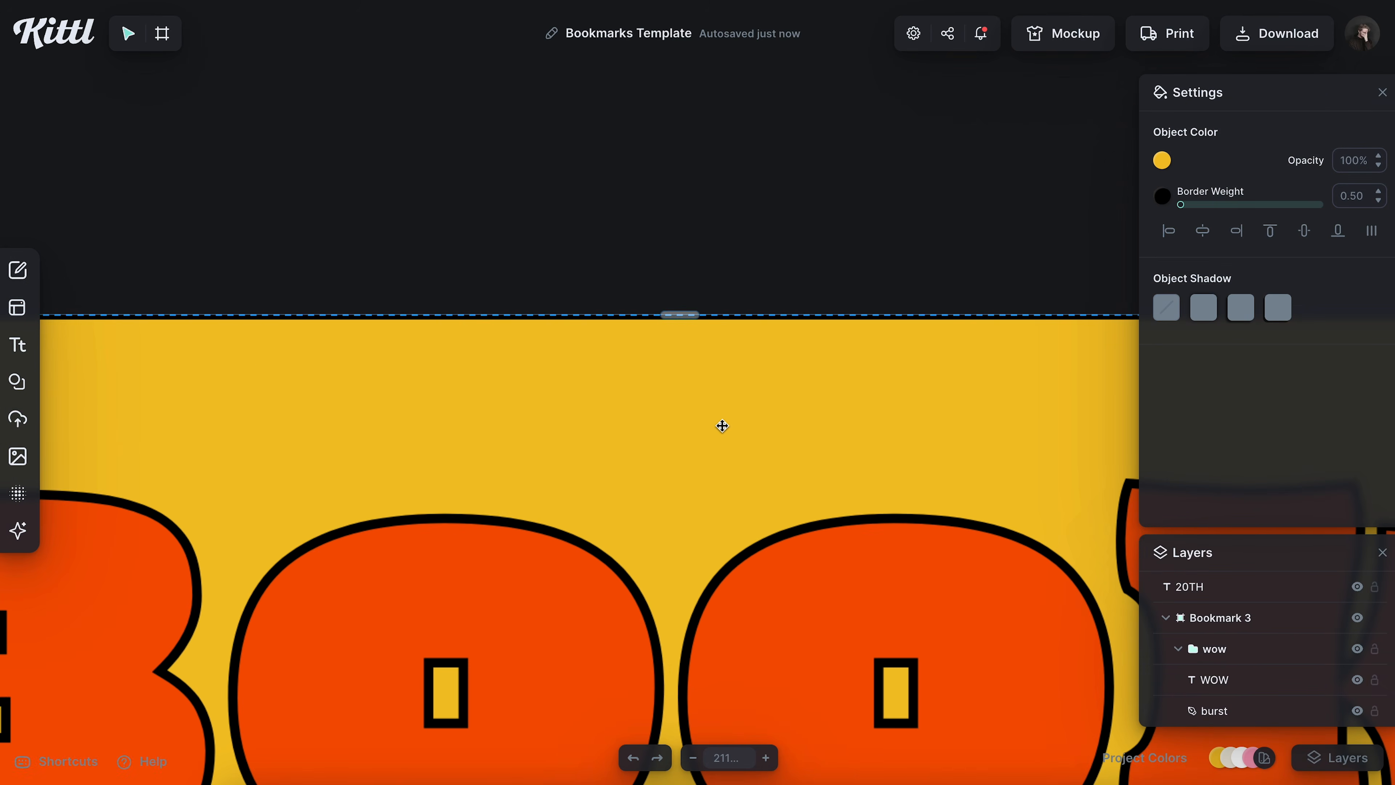
pyautogui.scroll(-6, 719, 411)
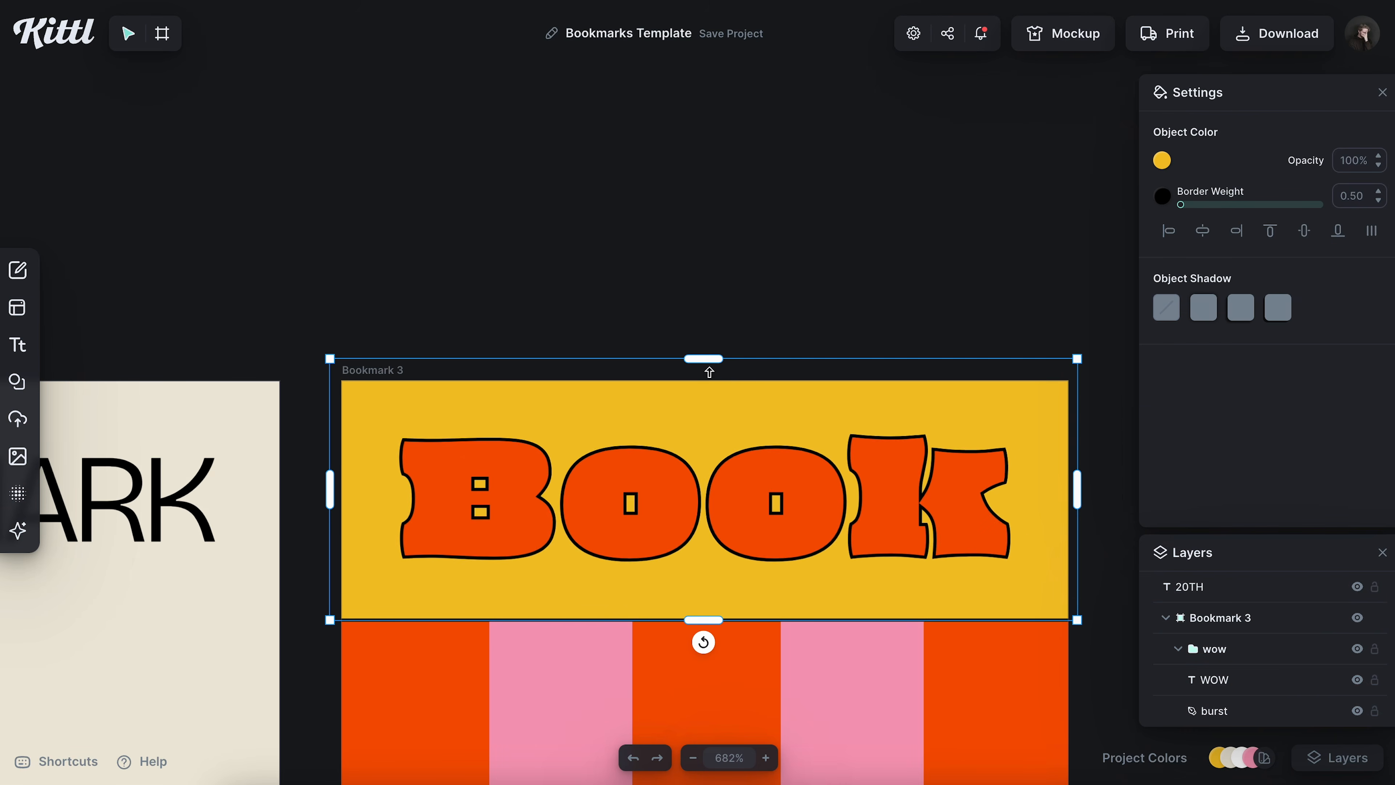
pyautogui.scroll(-10, 794, 367)
# - Extend Bookmark 3's bottom yellow band slightly past the artboard's lower edge
pyautogui.click(740, 394)
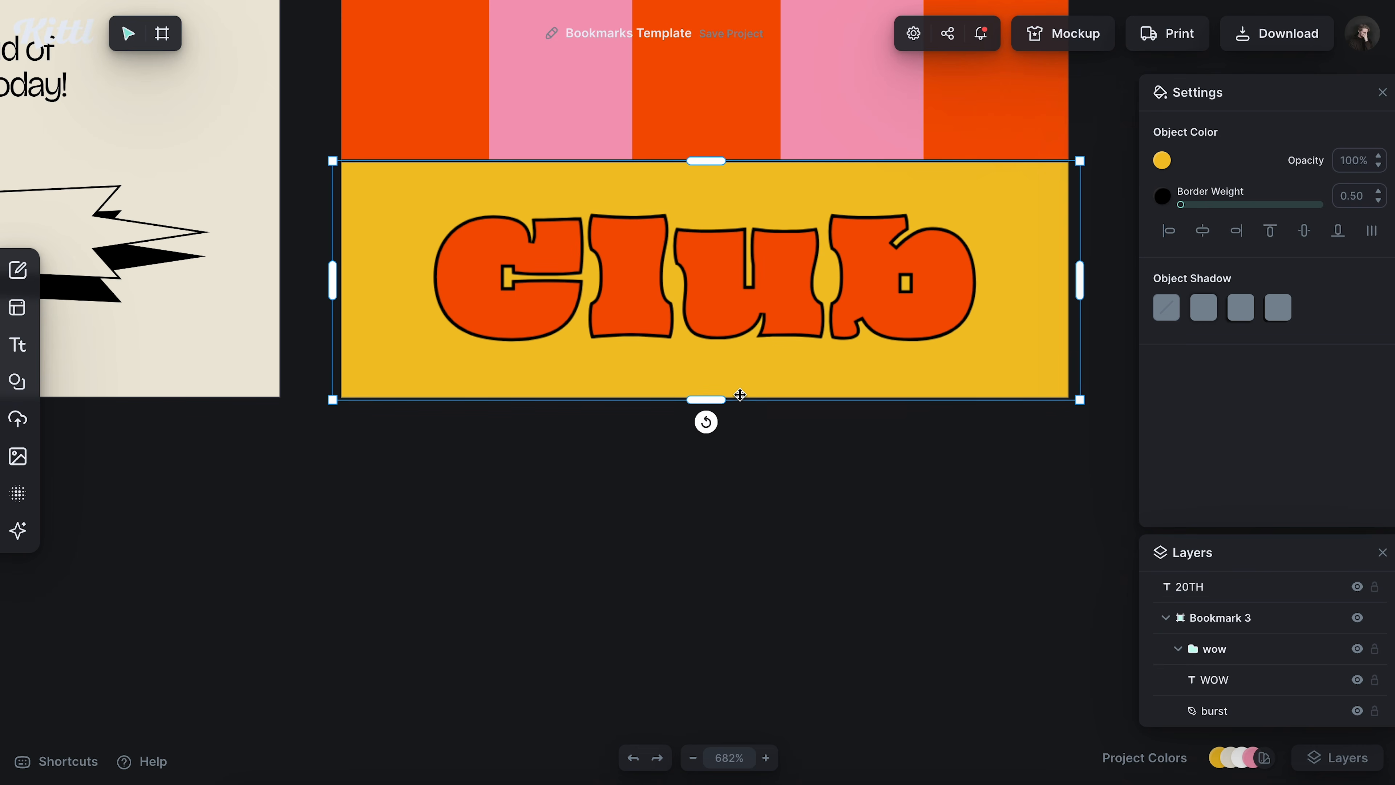
pyautogui.click(1338, 233)
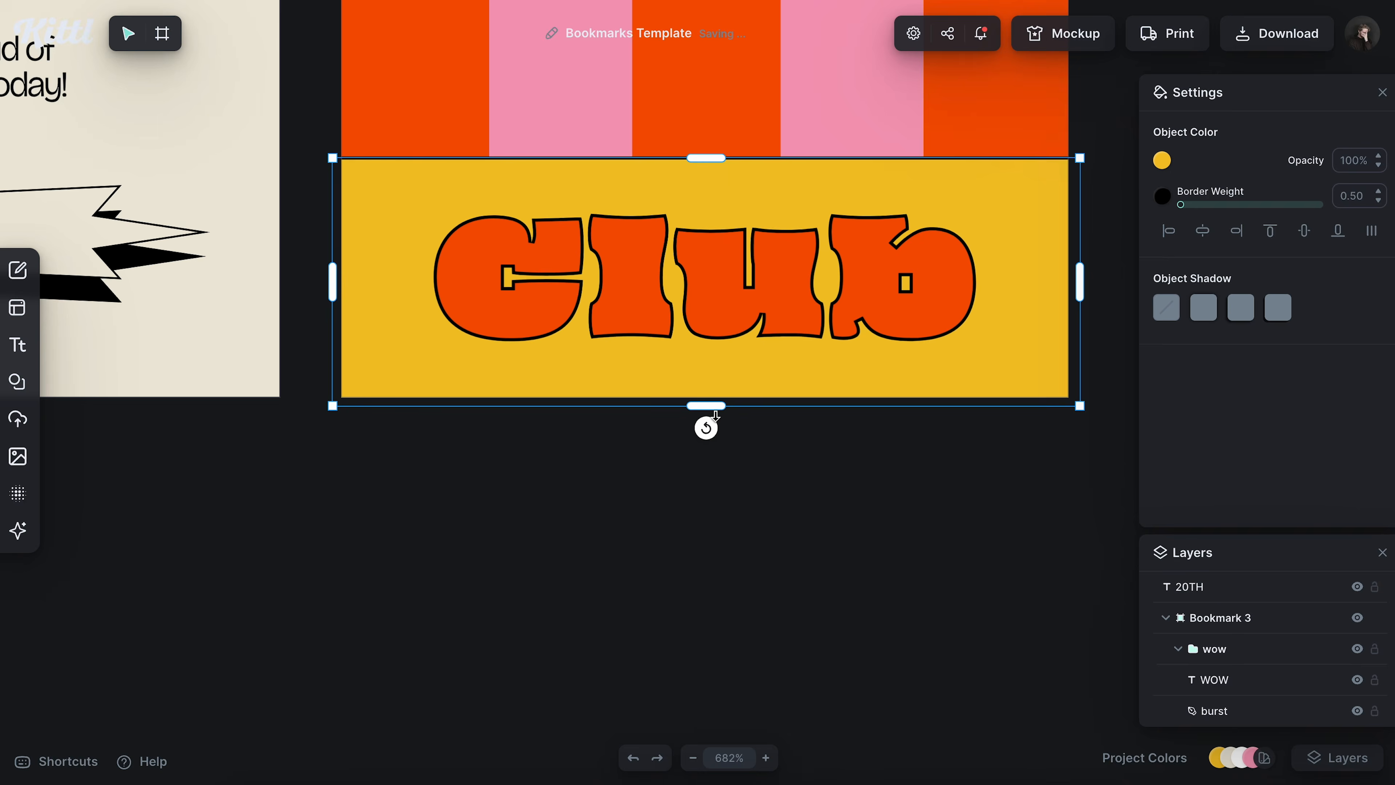
pyautogui.click(841, 541)
# - Recolor the WOW lettering in Bookmark 3's starburst with the document pink, f59bb8
pyautogui.scroll(-5, 841, 542)
pyautogui.scroll(4, 821, 303)
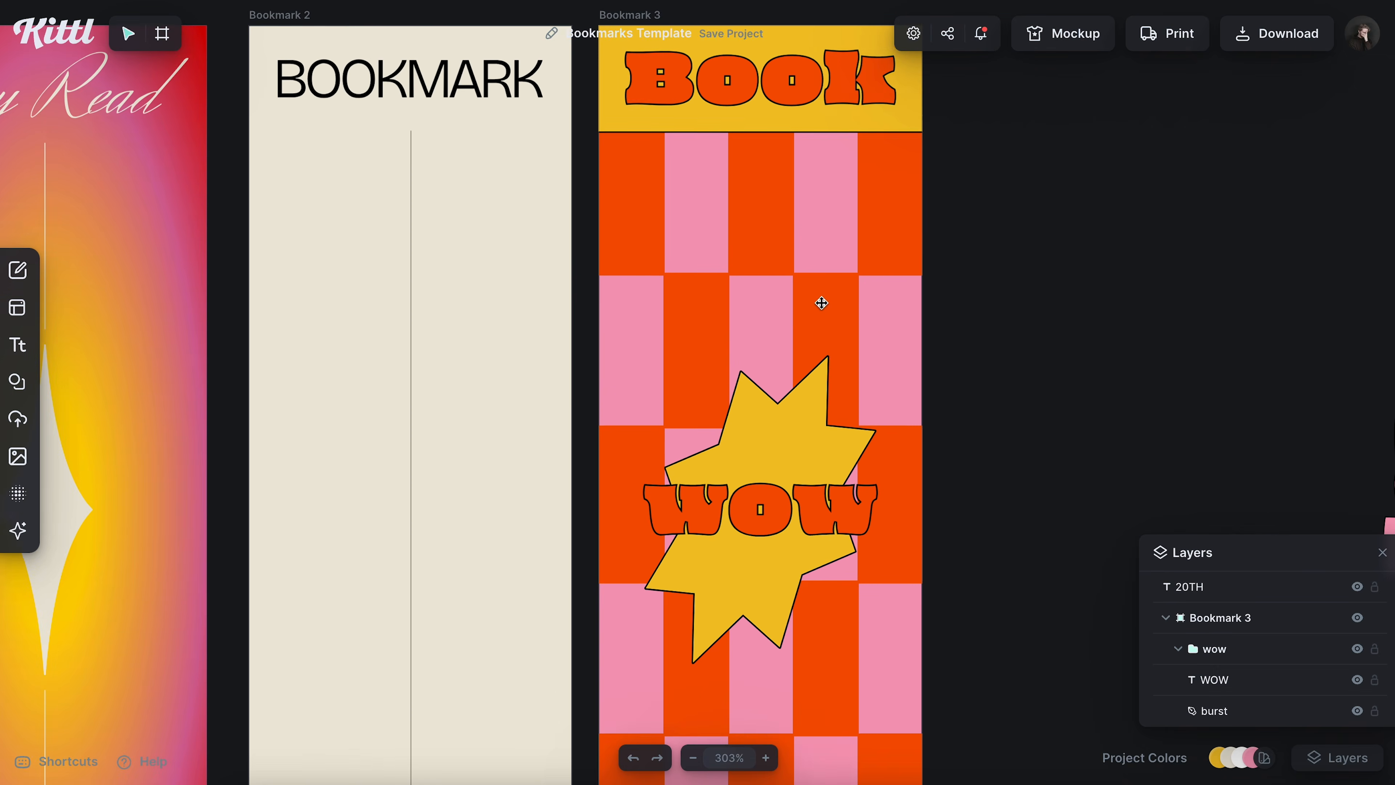
pyautogui.scroll(-5, 821, 302)
pyautogui.scroll(4, 824, 302)
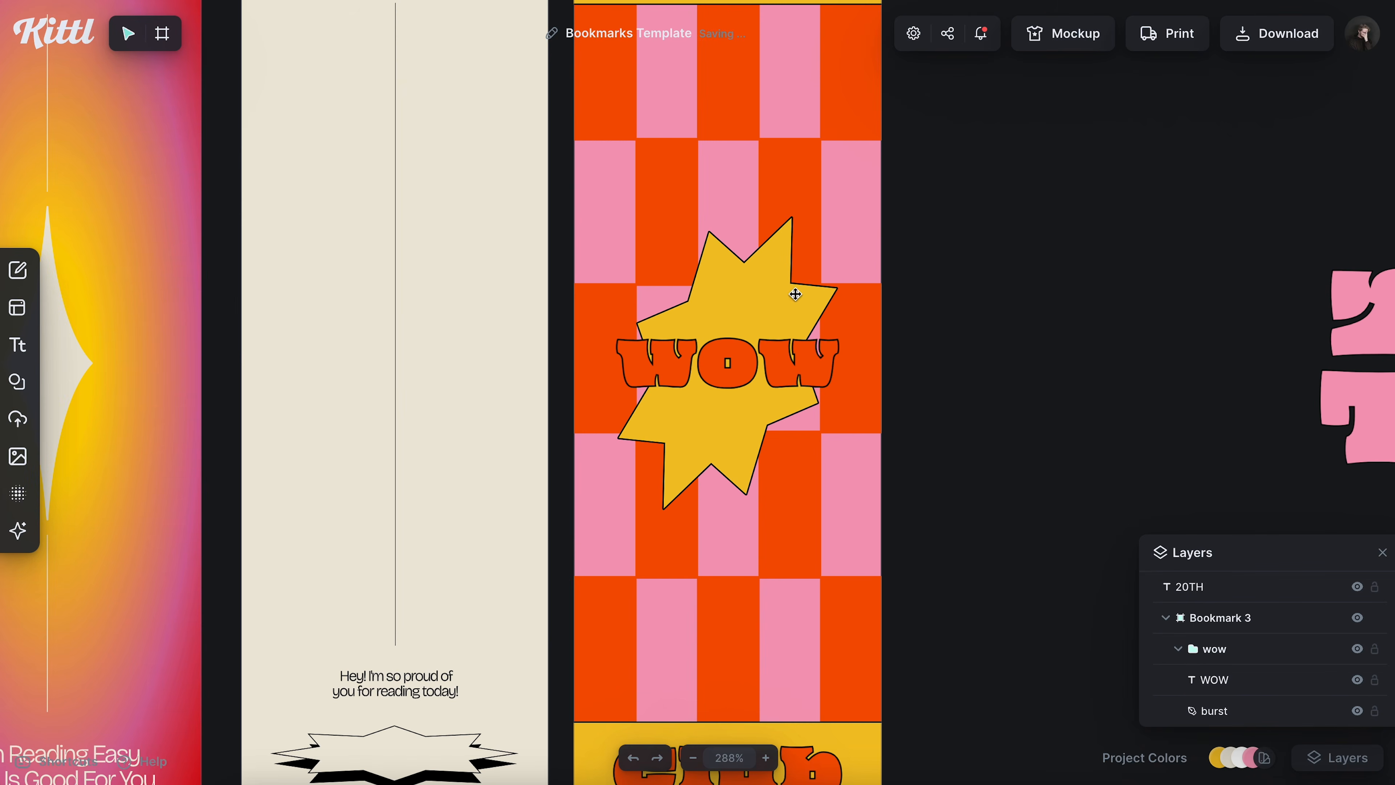
pyautogui.click(785, 351)
pyautogui.click(774, 358)
pyautogui.click(1161, 160)
pyautogui.click(1191, 562)
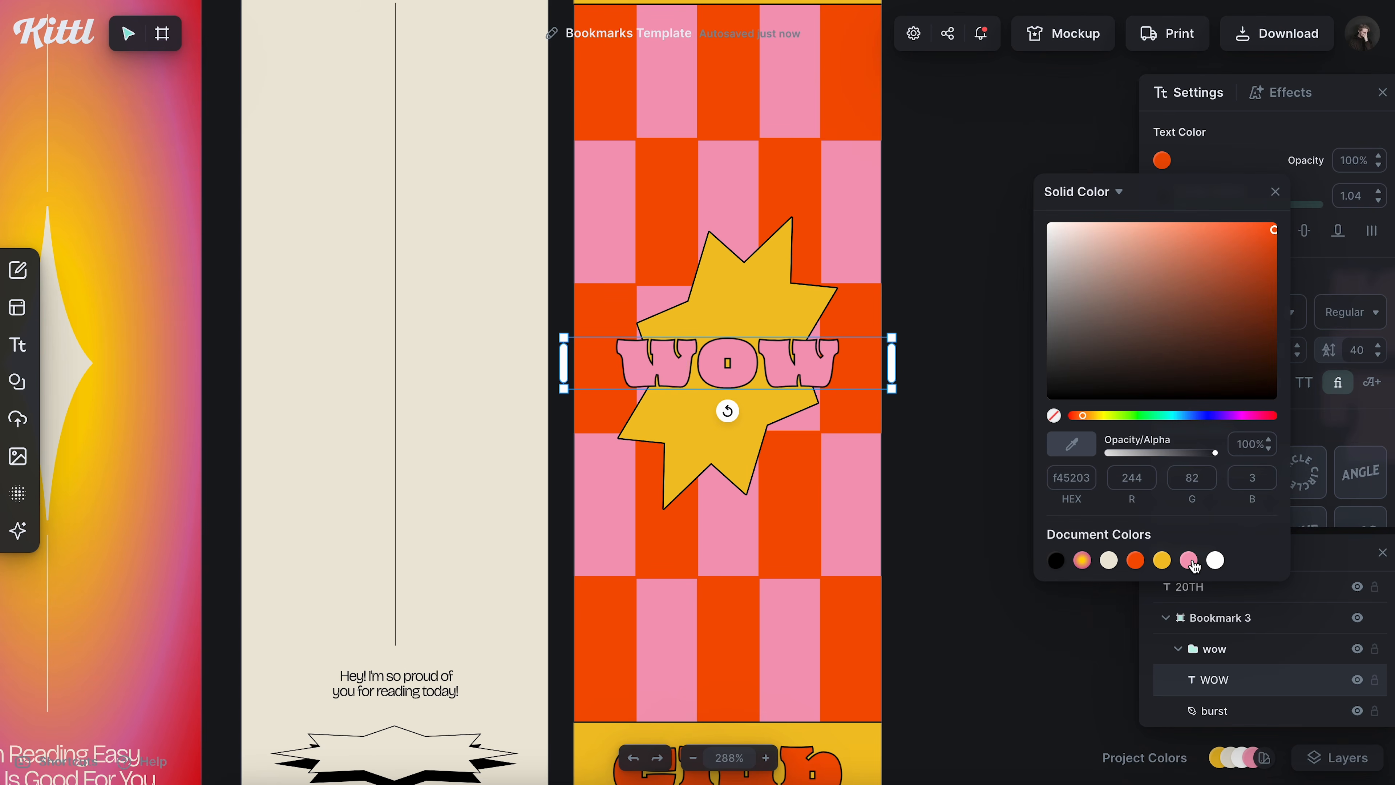
pyautogui.click(1082, 561)
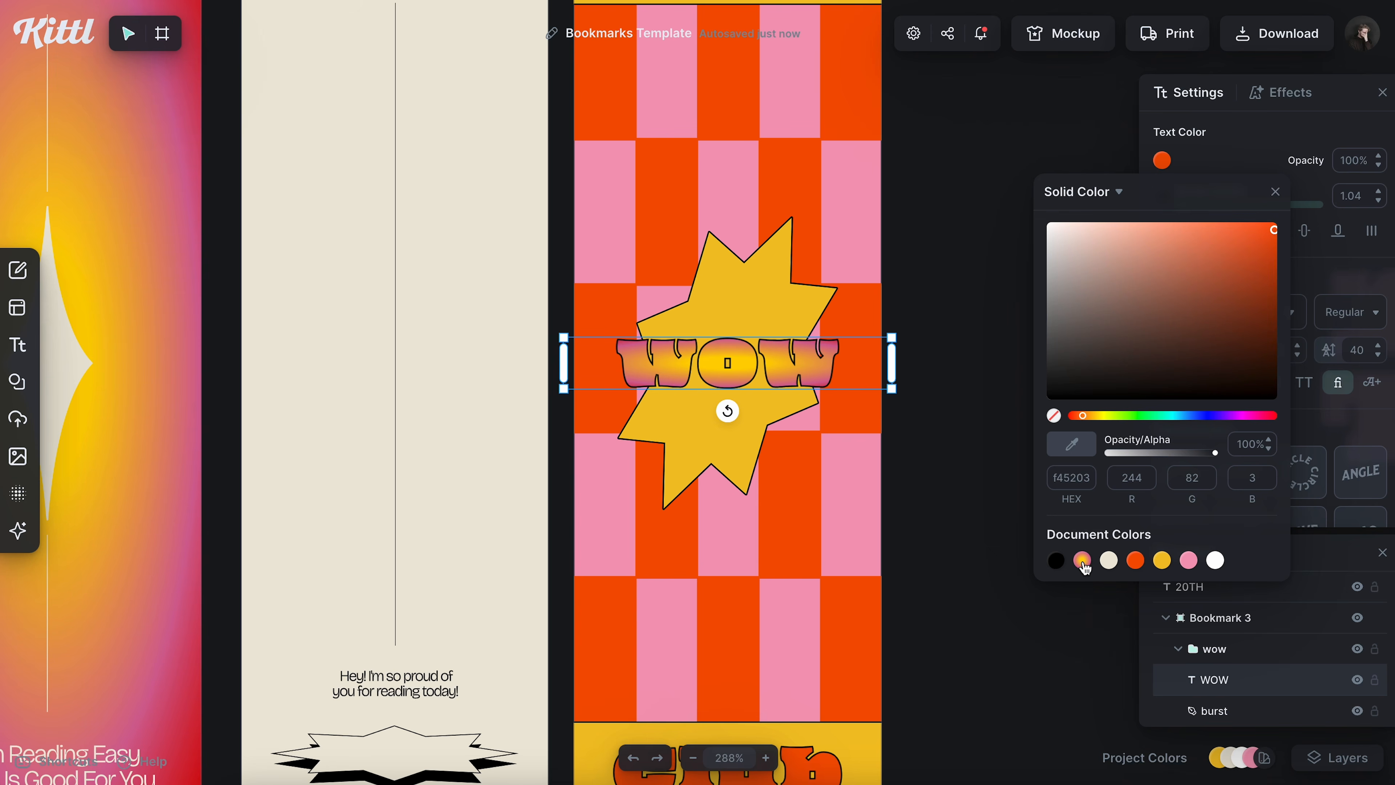
pyautogui.click(1188, 561)
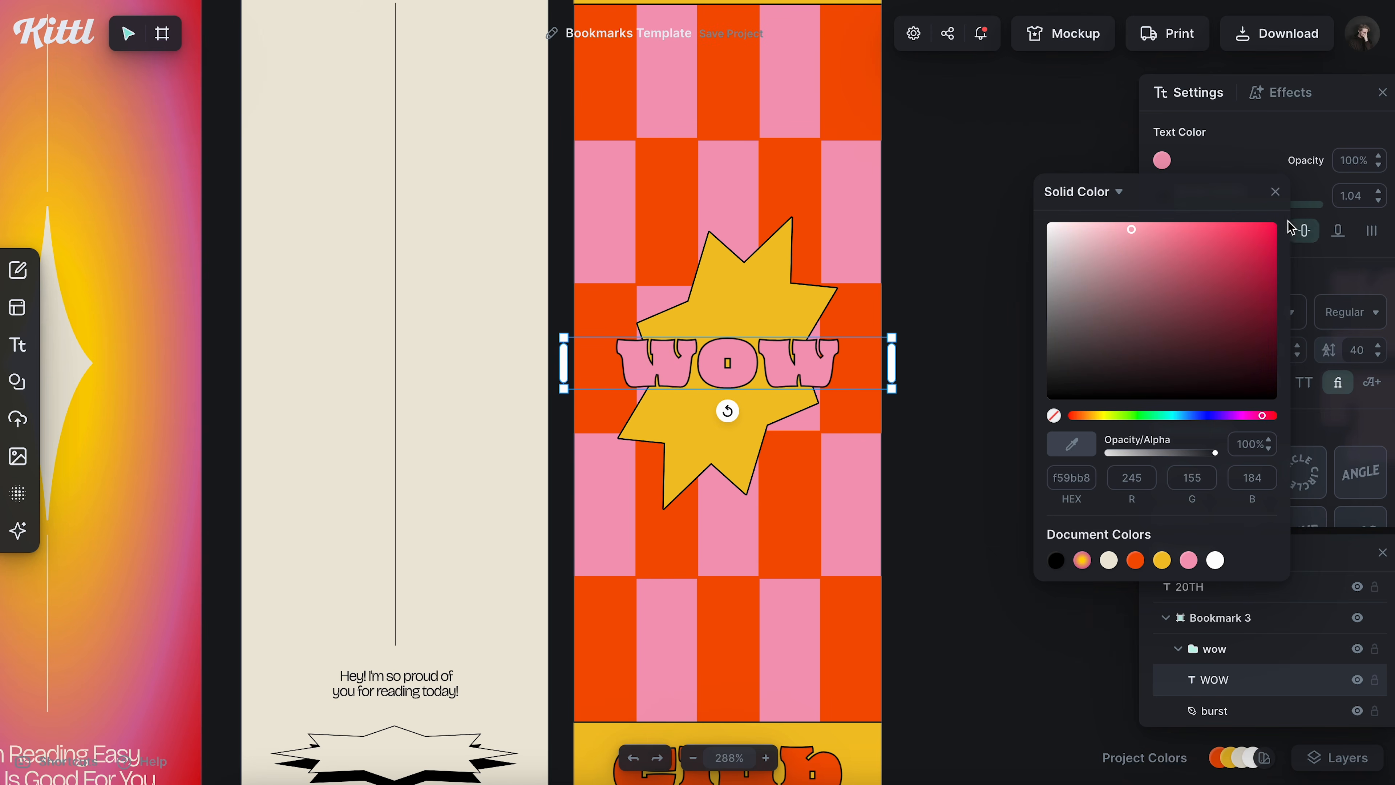
pyautogui.click(1275, 193)
pyautogui.click(955, 348)
# - Delete the leftover pink 20TH text lying outside the bookmark artboards
pyautogui.scroll(-5, 956, 347)
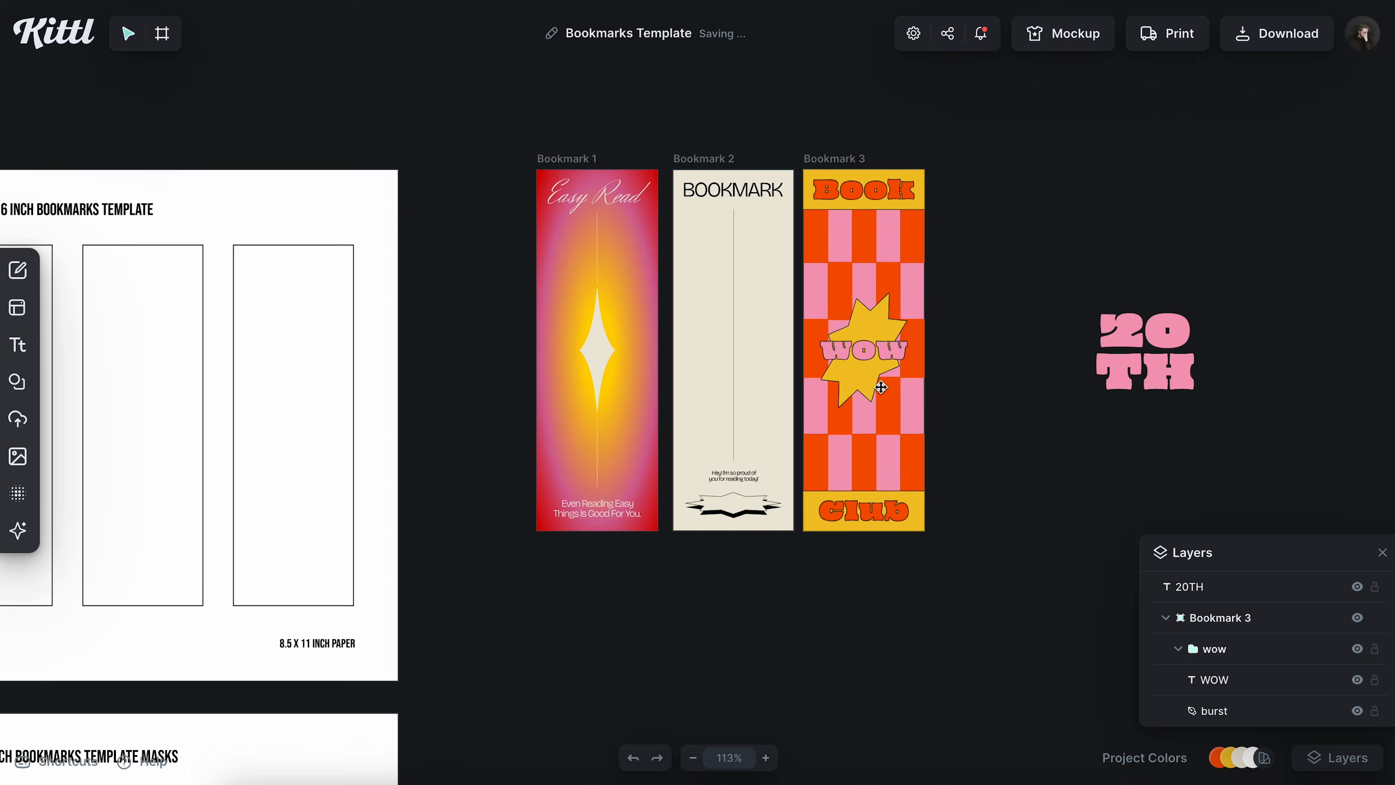
pyautogui.scroll(3, 881, 387)
pyautogui.hscroll(2, 881, 387)
pyautogui.hscroll(1, 795, 307)
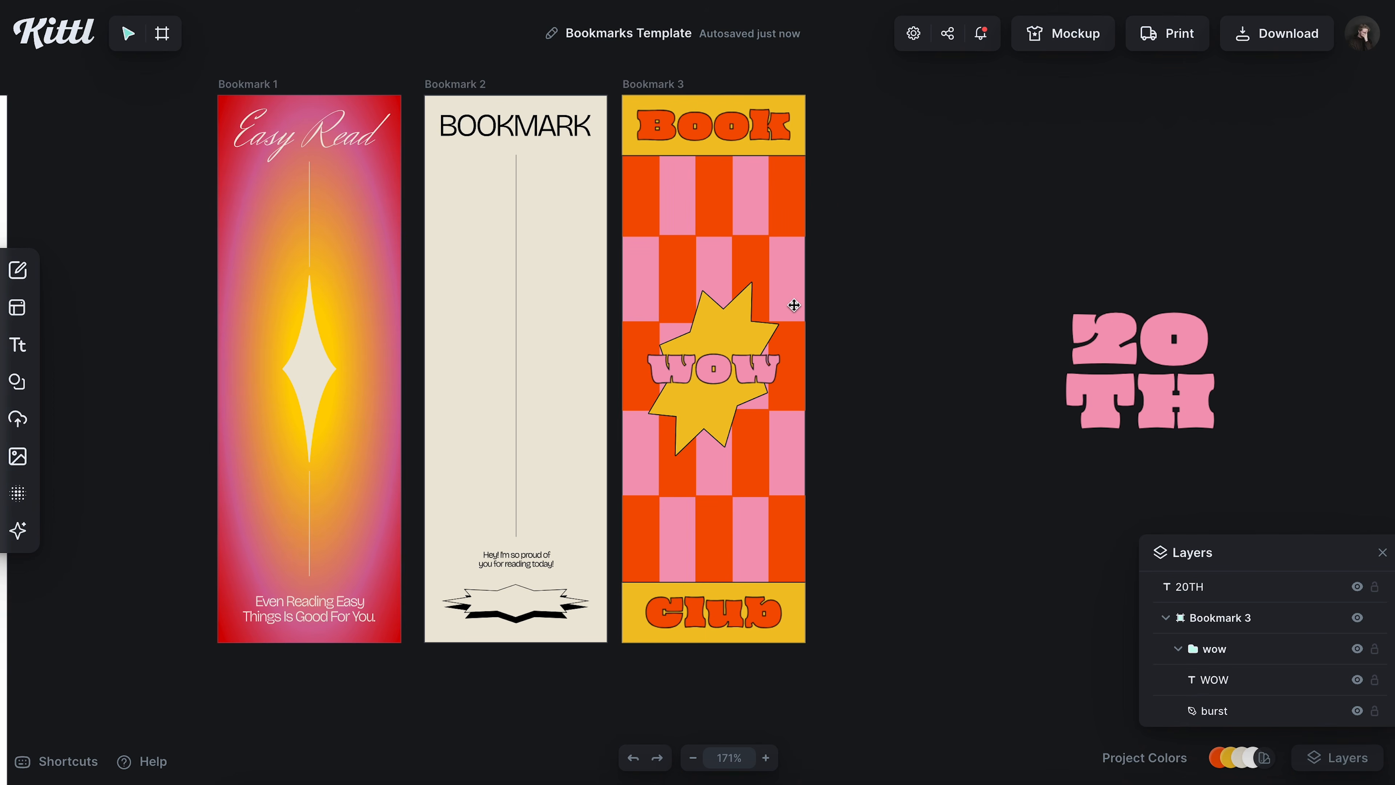
pyautogui.click(1093, 330)
pyautogui.press('Delete')
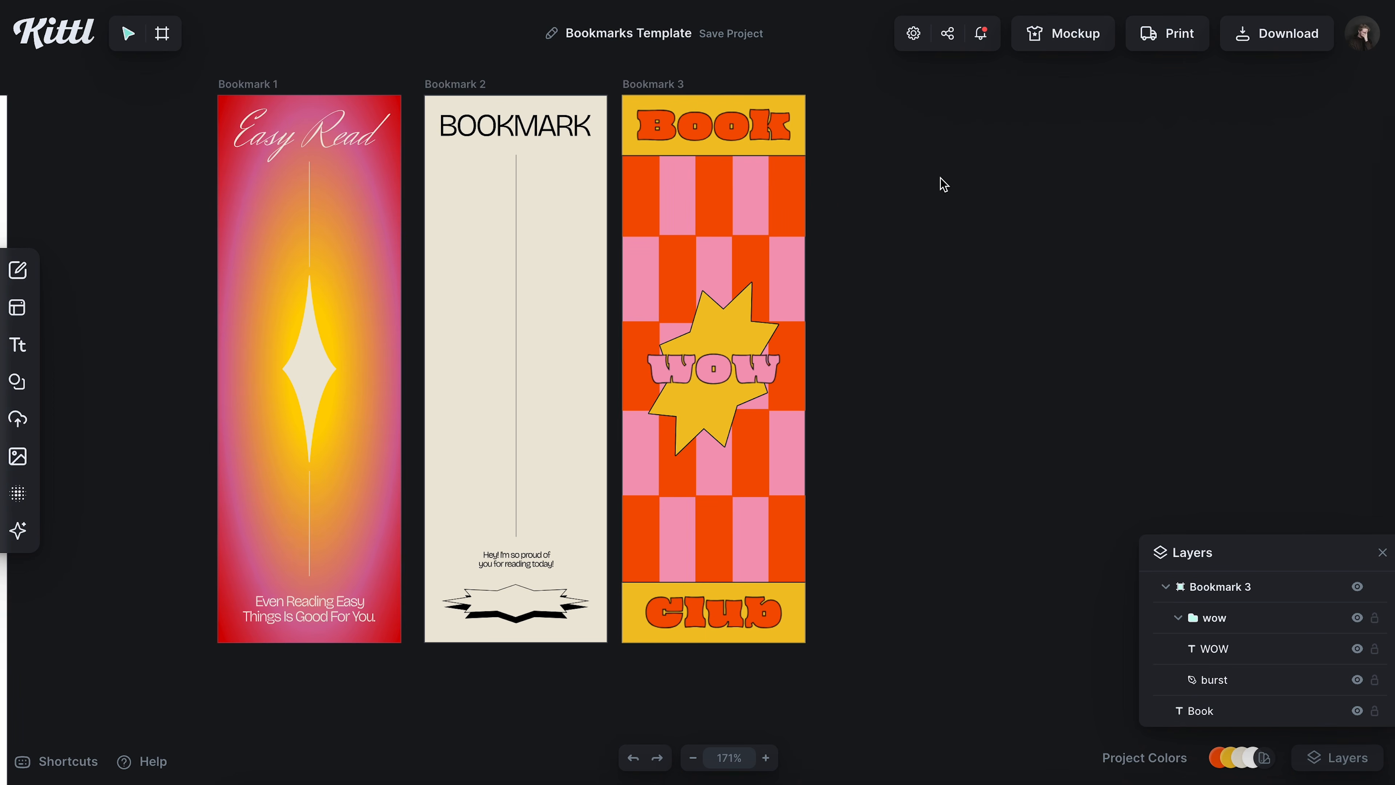
# - Duplicate the Bookmark 3 artboard and delete all the artwork on the copy
pyautogui.click(683, 84)
pyautogui.hotkey('ctrl', 'd')
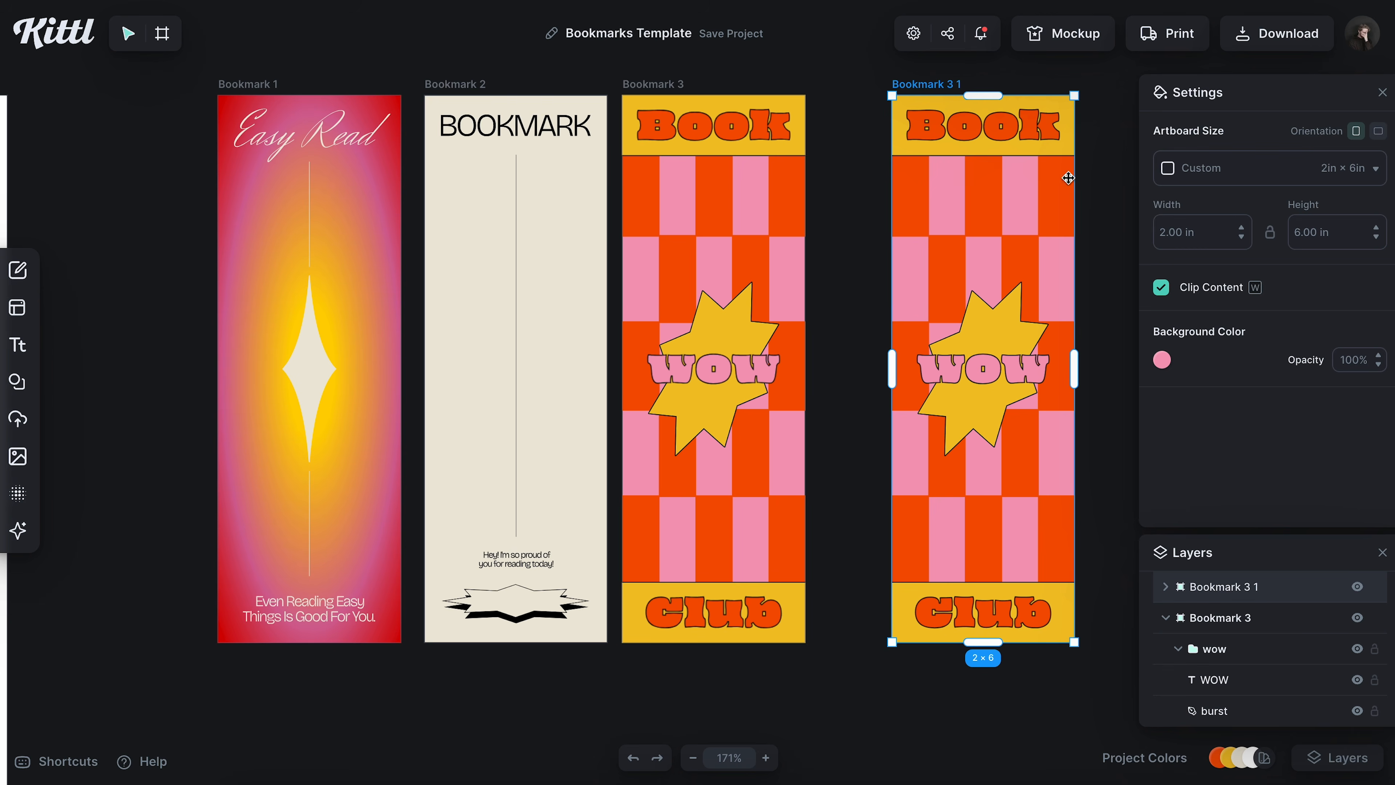
pyautogui.moveTo(1100, 99); pyautogui.dragTo(901, 640)
pyautogui.press('Delete')
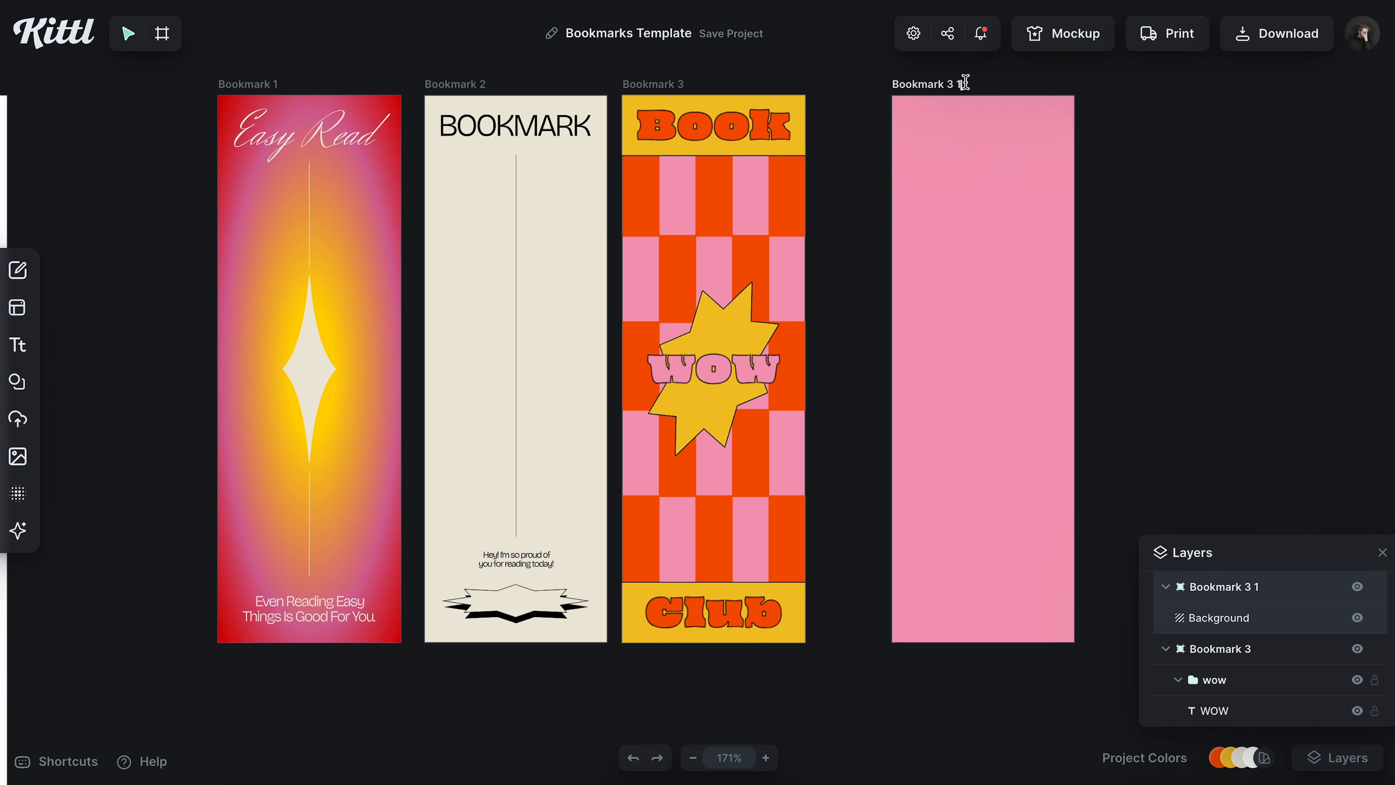
# - Rename the emptied artboard copy as Bookmark 4
pyautogui.write('4')
pyautogui.press('Return')
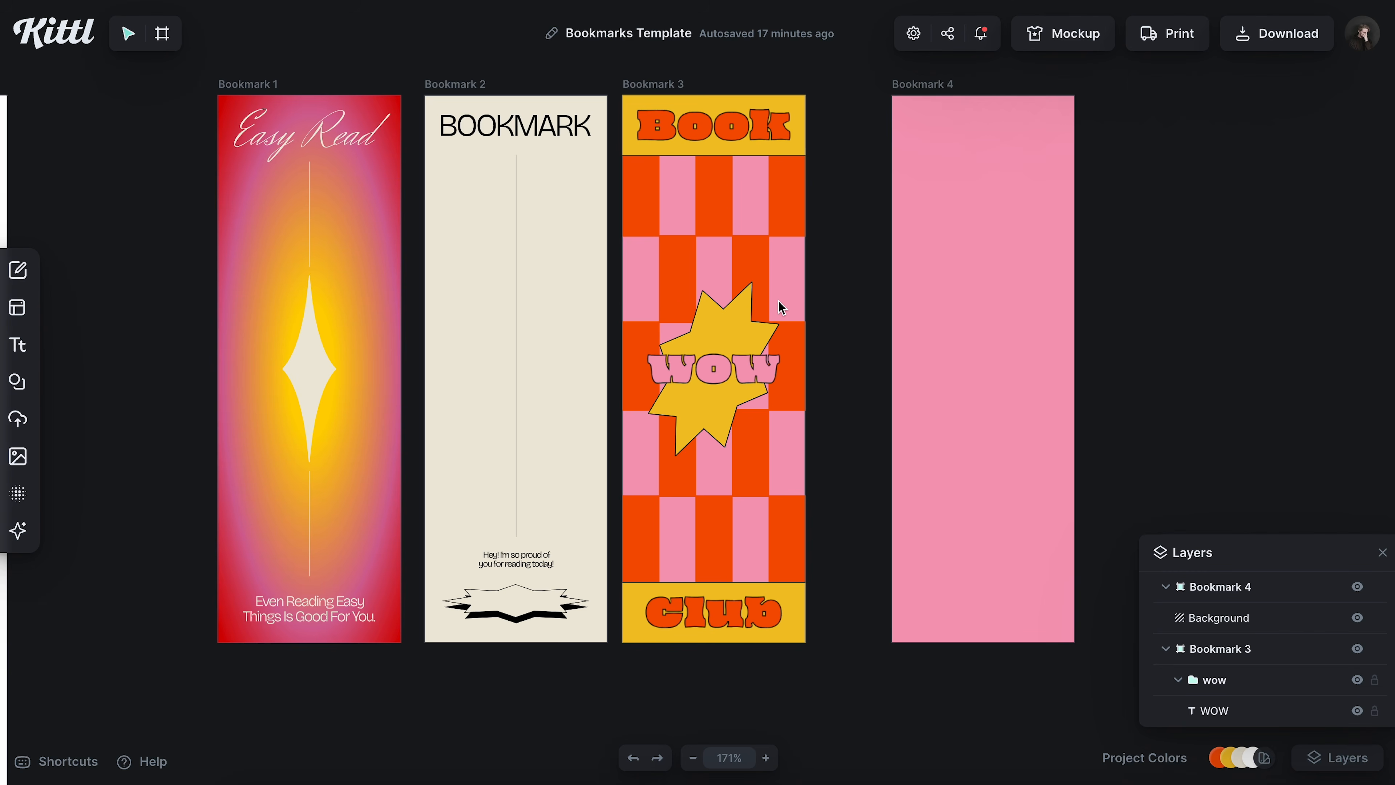
# - Set Bookmark 4's background to the document cream, eee9da, and move the artboard close beside Bookmark 3, keeping it aligned
pyautogui.click(905, 84)
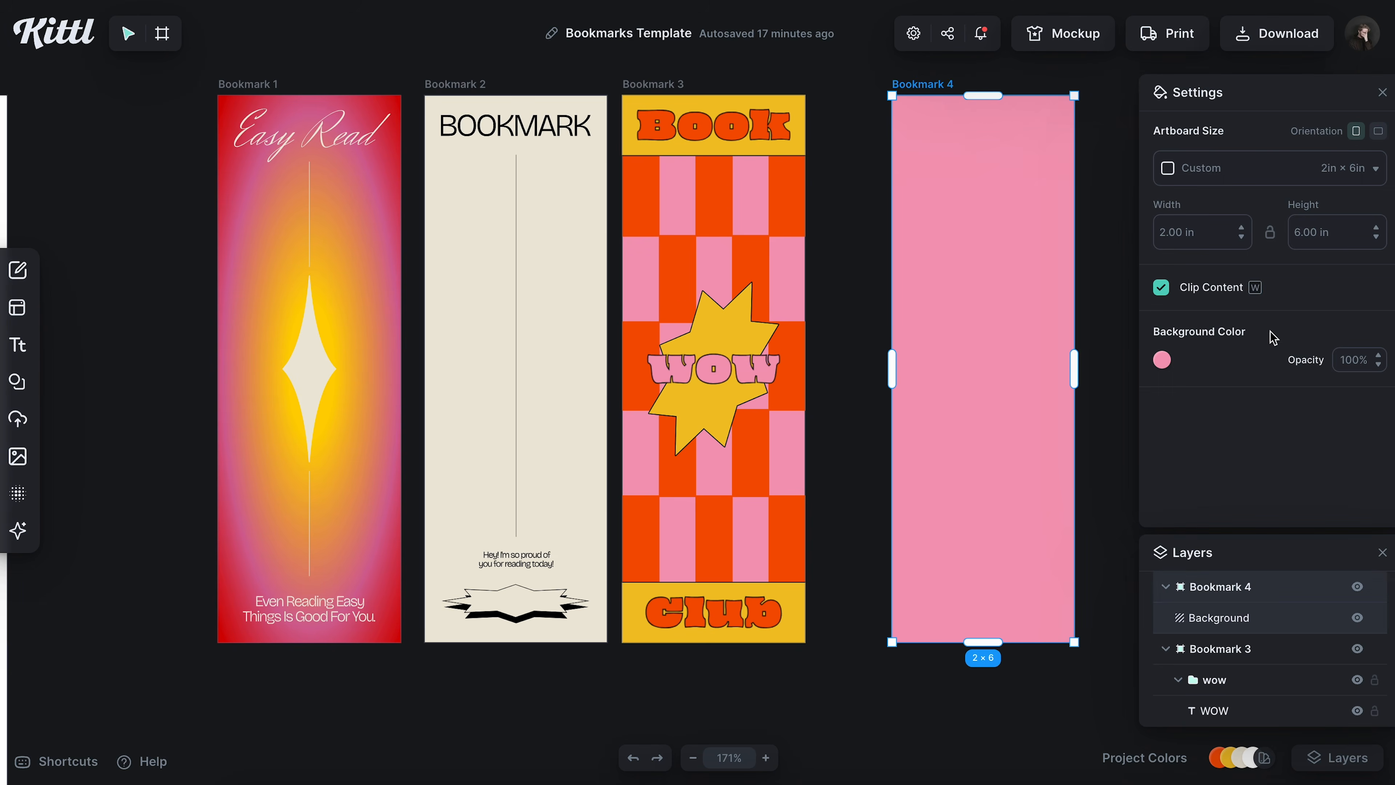
pyautogui.click(1161, 360)
pyautogui.click(1108, 759)
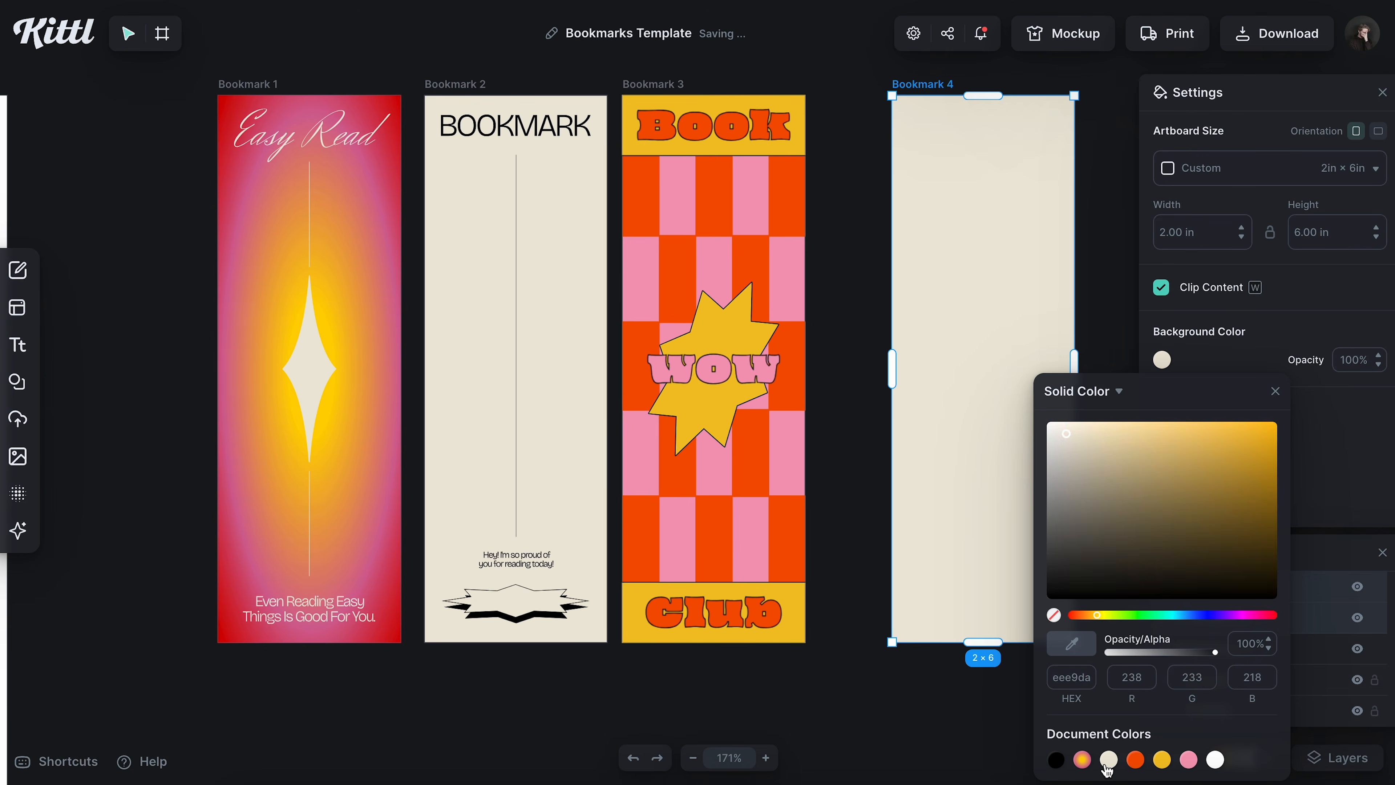
pyautogui.click(1281, 397)
pyautogui.moveTo(936, 86); pyautogui.dragTo(826, 84)
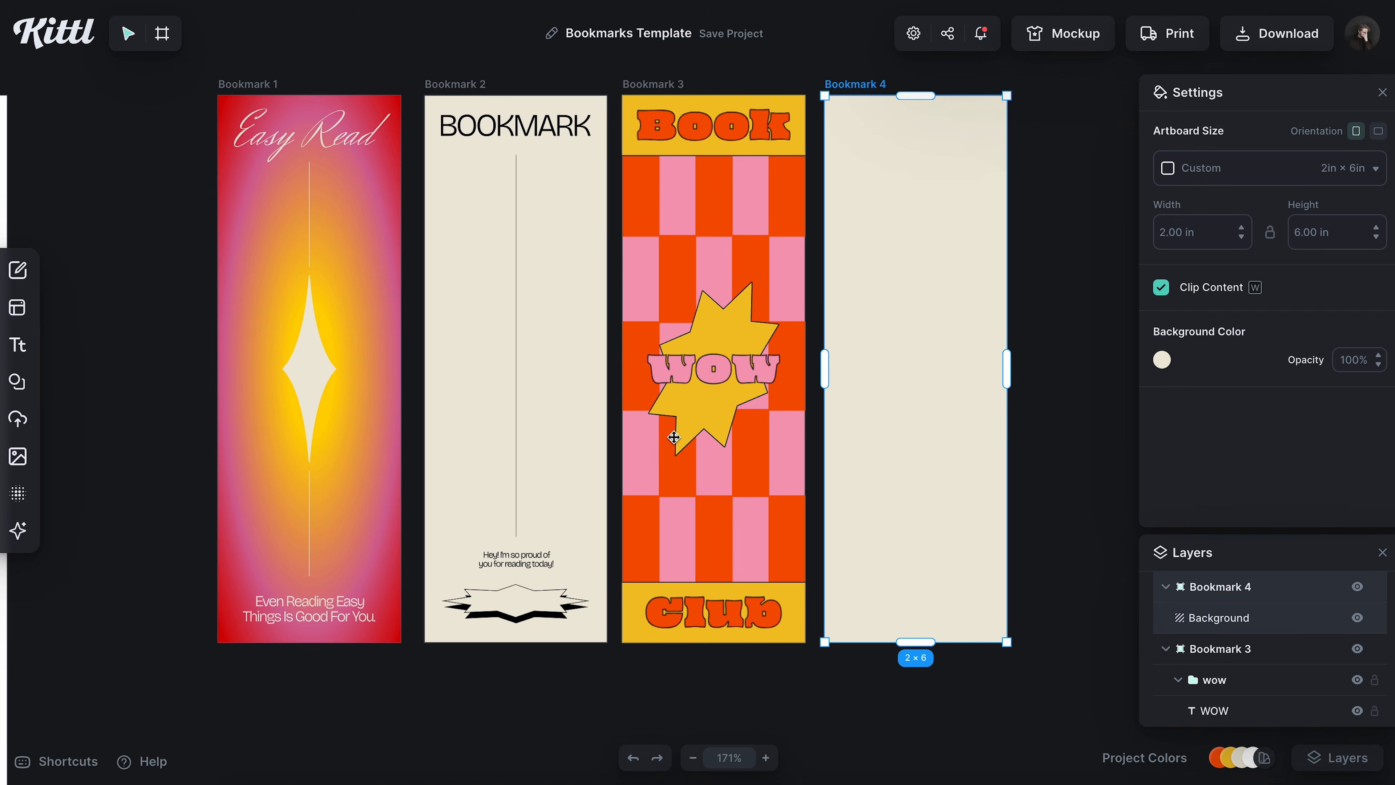
# - Add a headline text to Bookmark 4 and set its typeface to Instrument Serif
pyautogui.hscroll(2, 686, 435)
pyautogui.hscroll(3, 782, 371)
pyautogui.scroll(2, 779, 329)
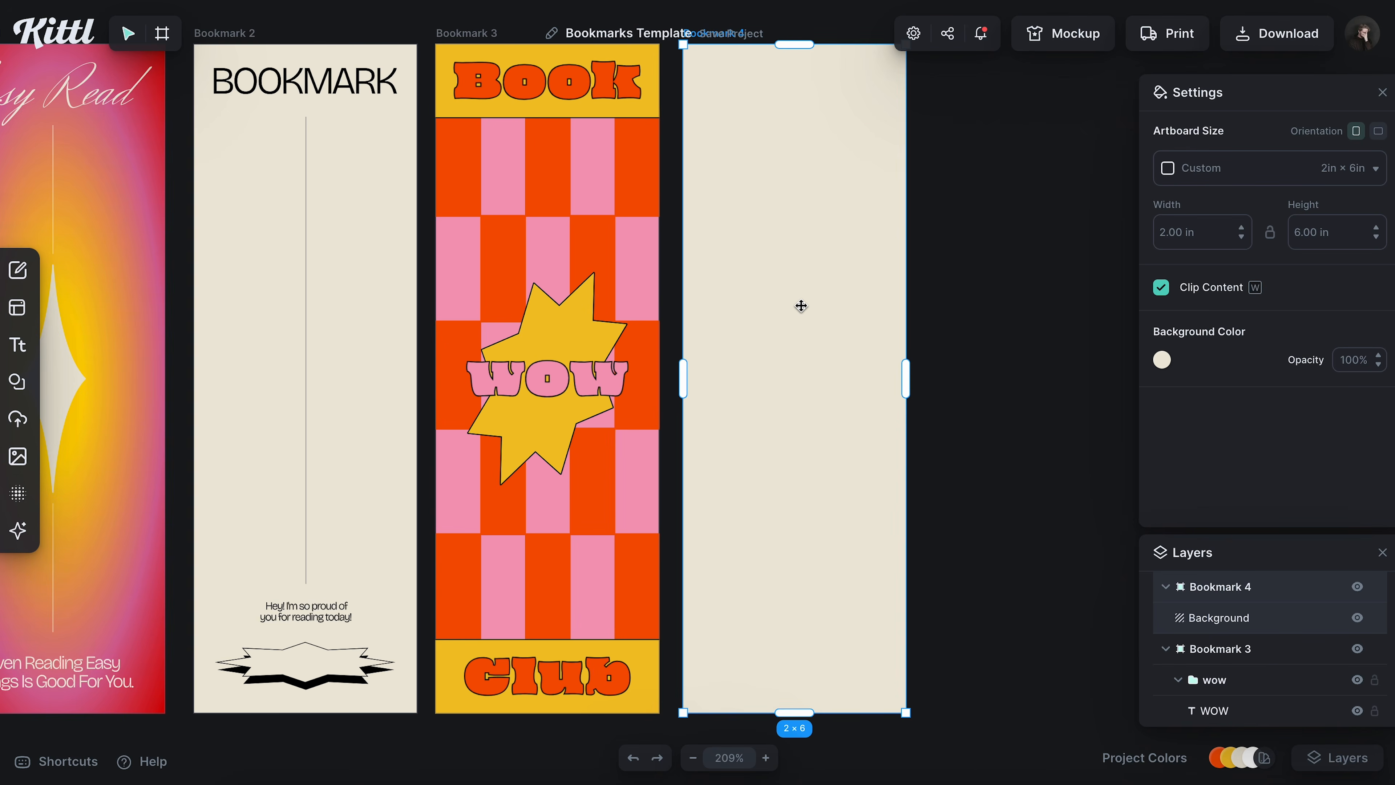
pyautogui.press('t')
pyautogui.click(1229, 314)
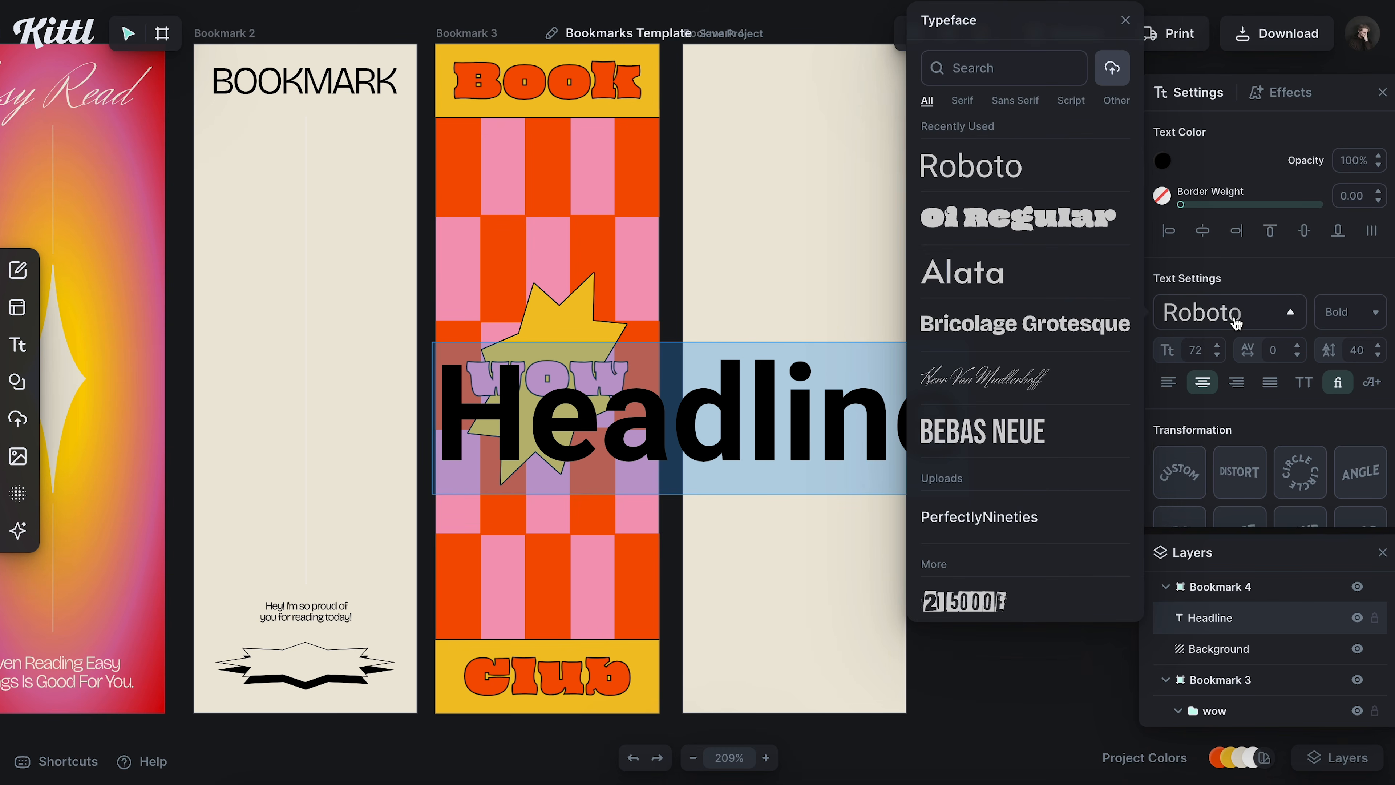
pyautogui.click(999, 69)
pyautogui.write('instrum')
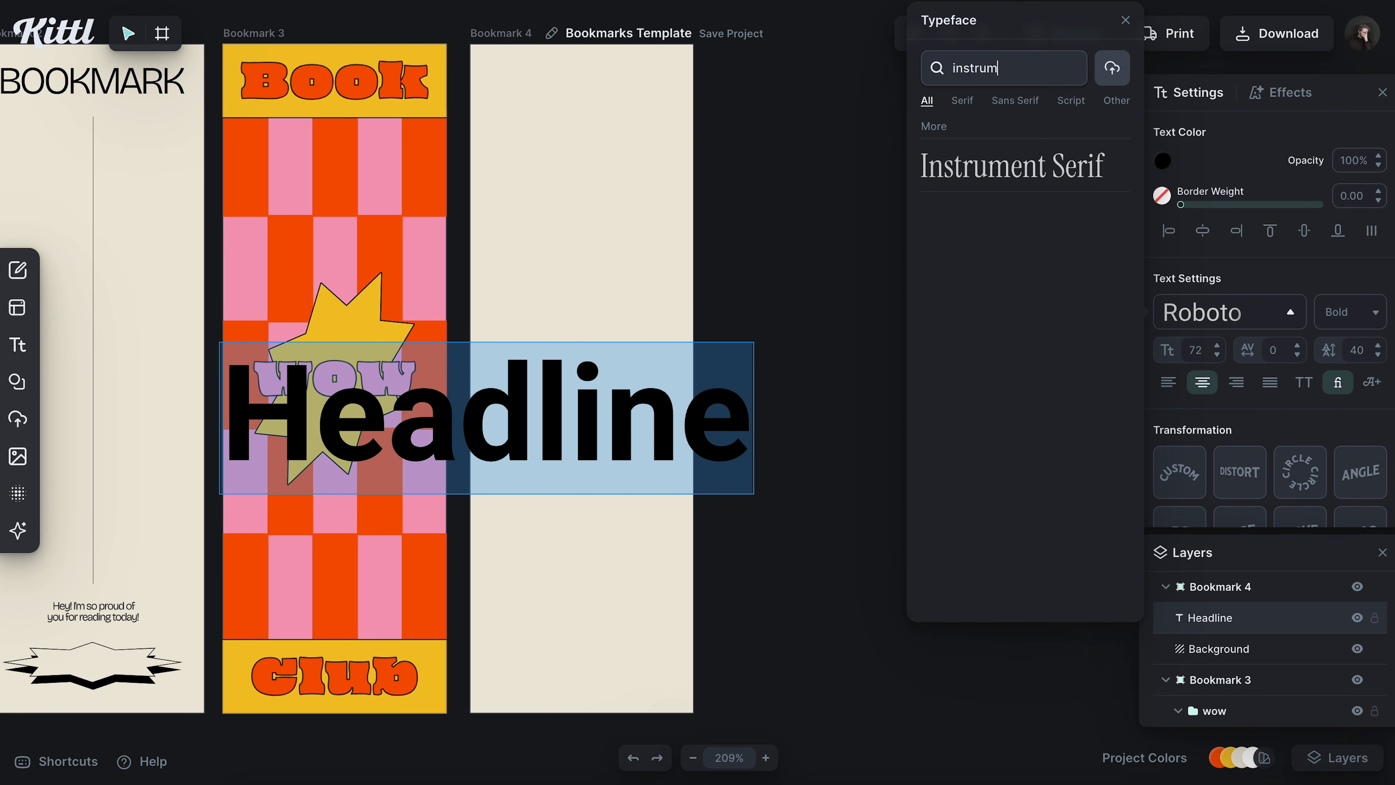
pyautogui.write('en')
pyautogui.click(1011, 165)
pyautogui.click(566, 303)
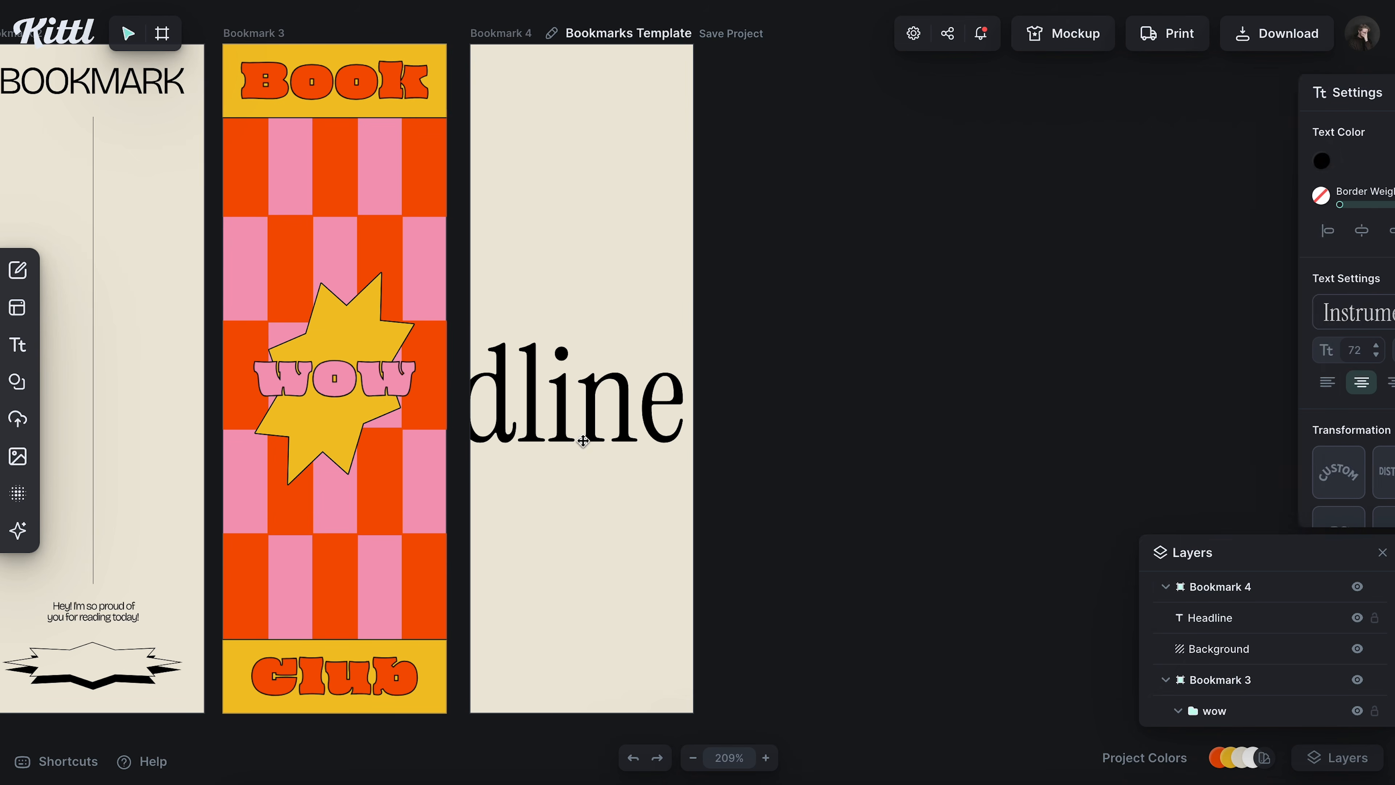
# - Shrink the headline to size 35 within Bookmark 4's width and set its letter spacing to -40
pyautogui.moveTo(579, 435); pyautogui.dragTo(679, 394)
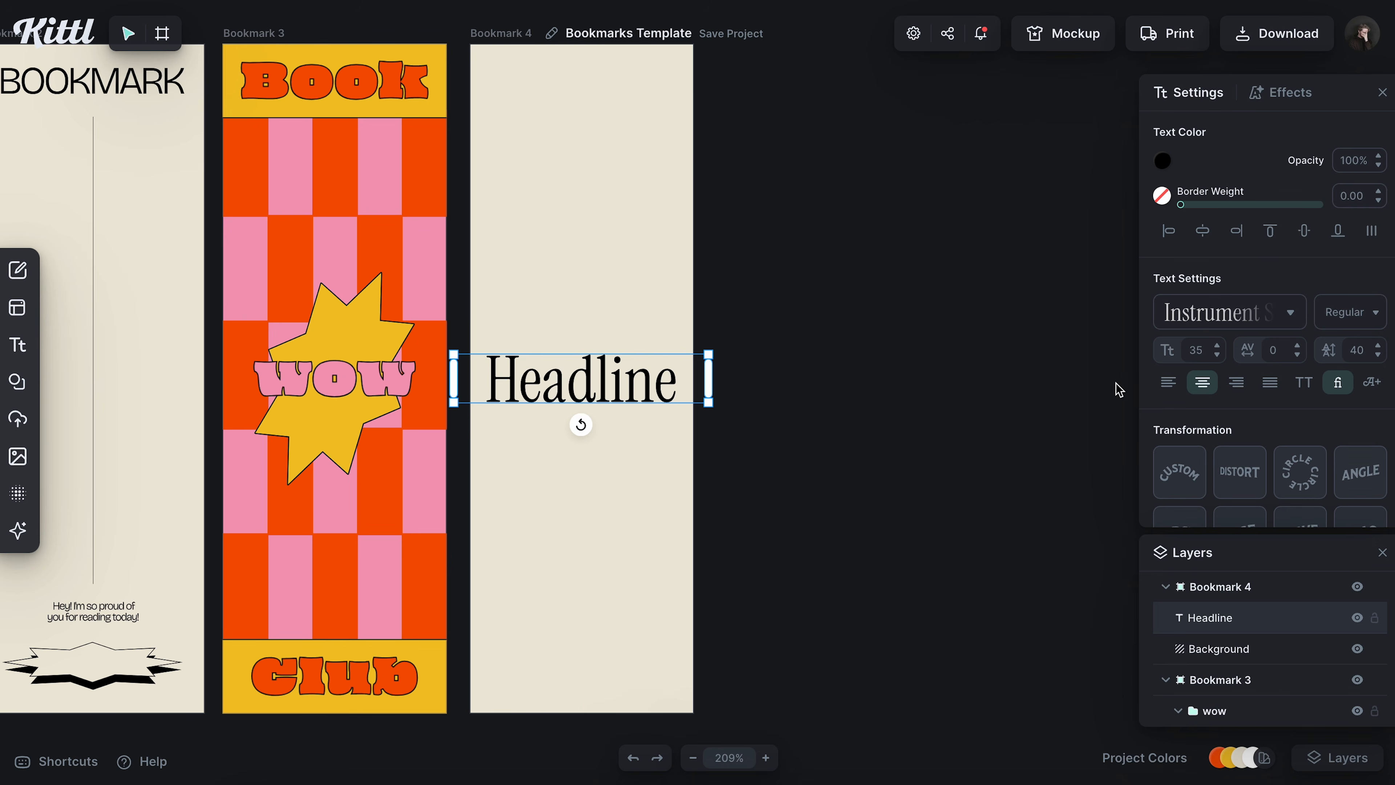
pyautogui.click(1275, 350)
pyautogui.press('Return')
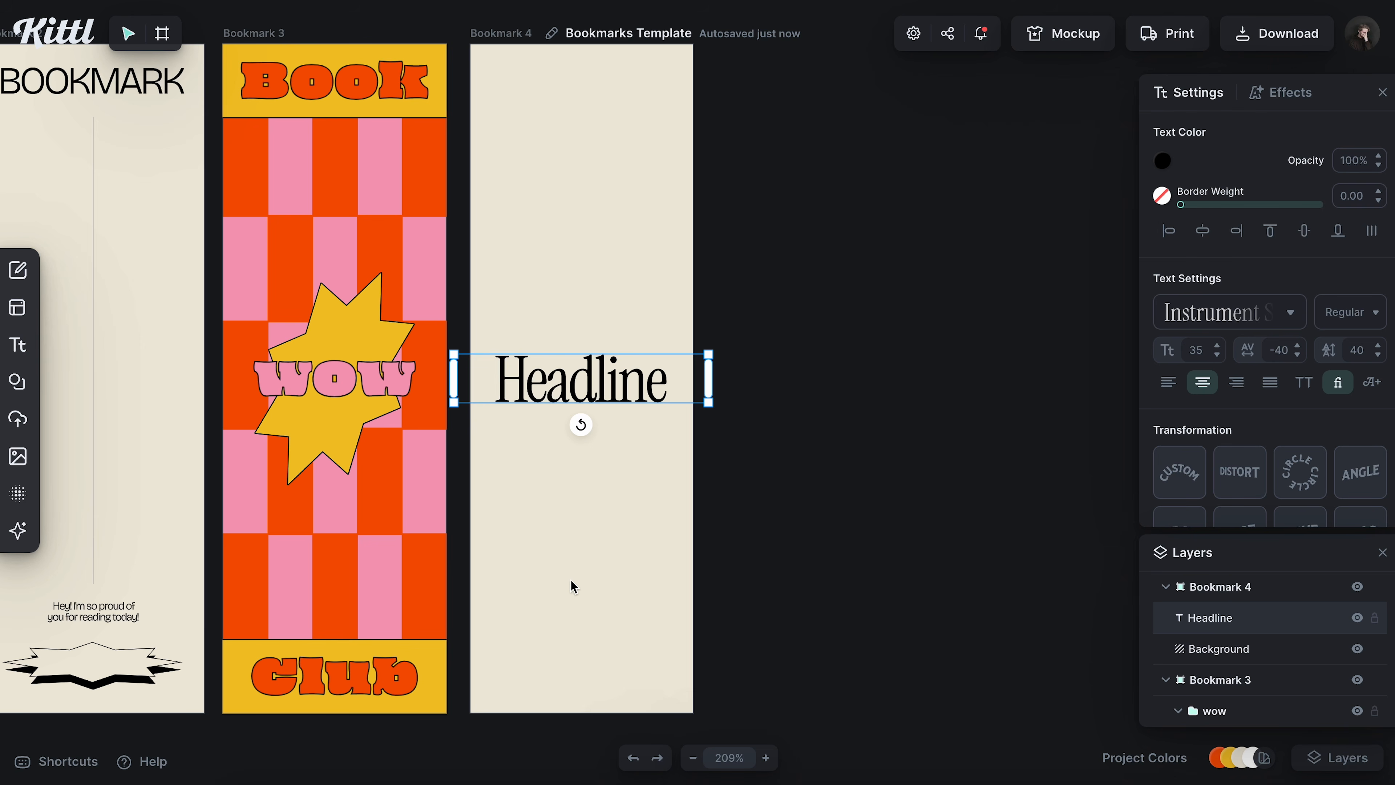
# - Move the headline near Bookmark 4's upper edge and replace its text with "Book" and "Club" on two lines
pyautogui.moveTo(597, 395); pyautogui.dragTo(584, 100)
pyautogui.doubleClick(591, 103)
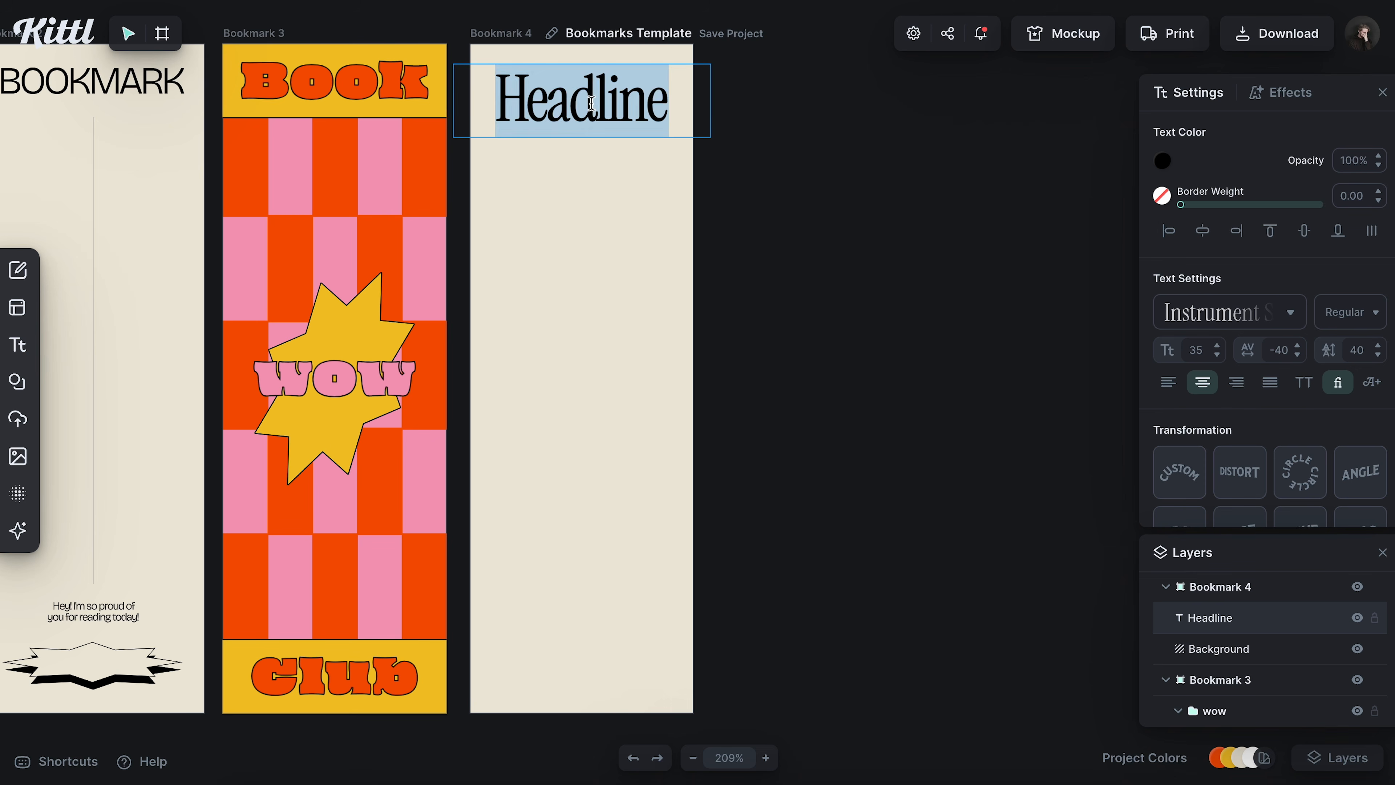
pyautogui.write('Book')
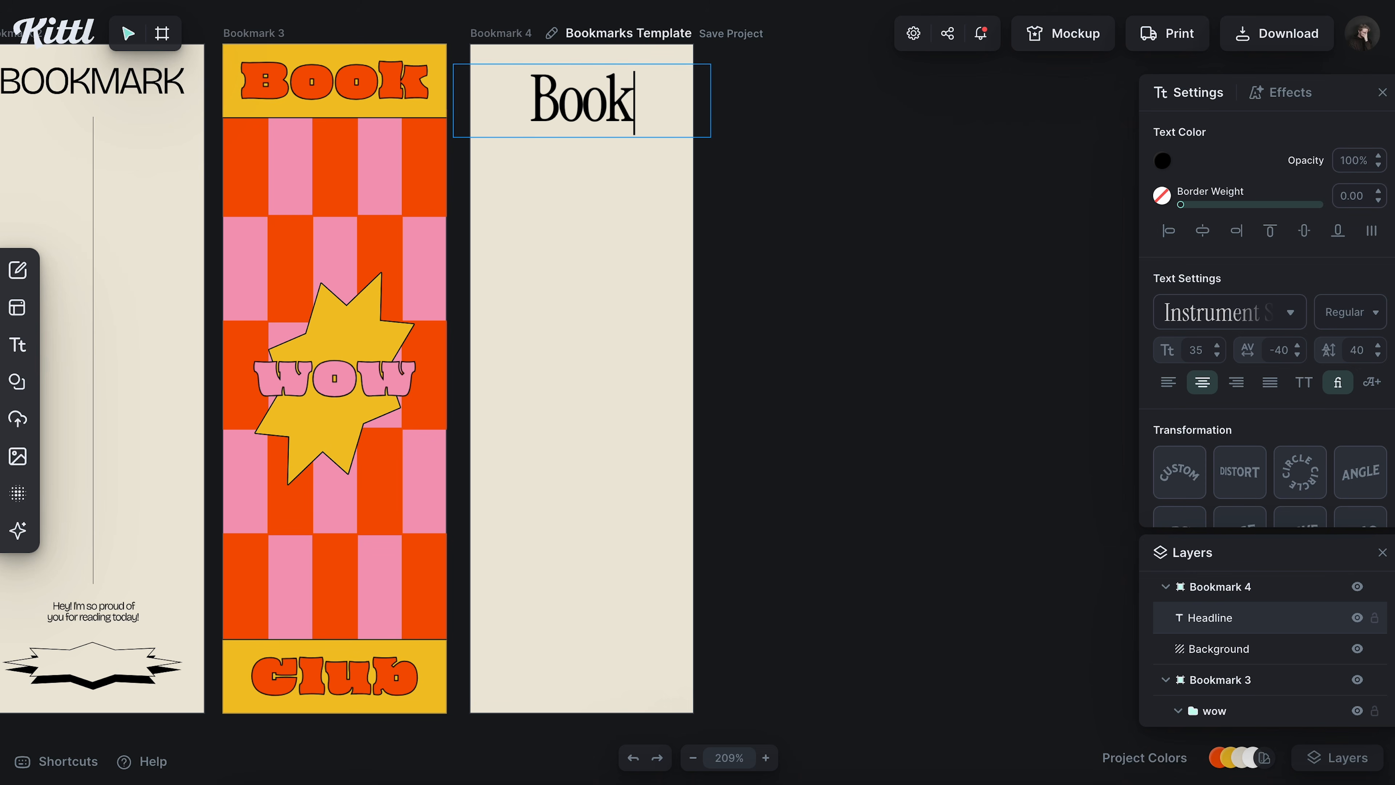
pyautogui.press('Return')
pyautogui.write('Club')
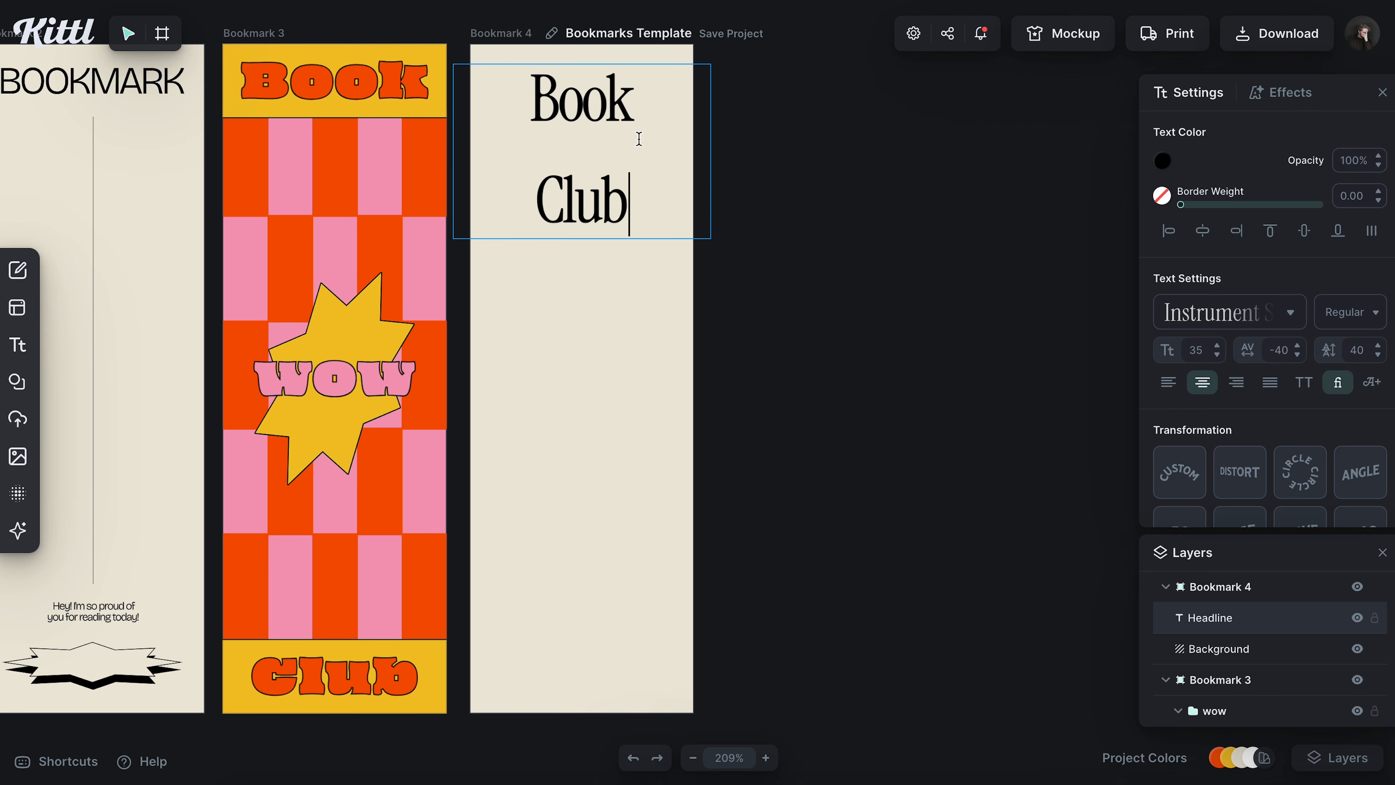
# - Set the Book Club title's line height to -20 and enlarge the text to about size 53
pyautogui.hotkey('ctrl', 'a')
pyautogui.doubleClick(1358, 352)
pyautogui.press('Return')
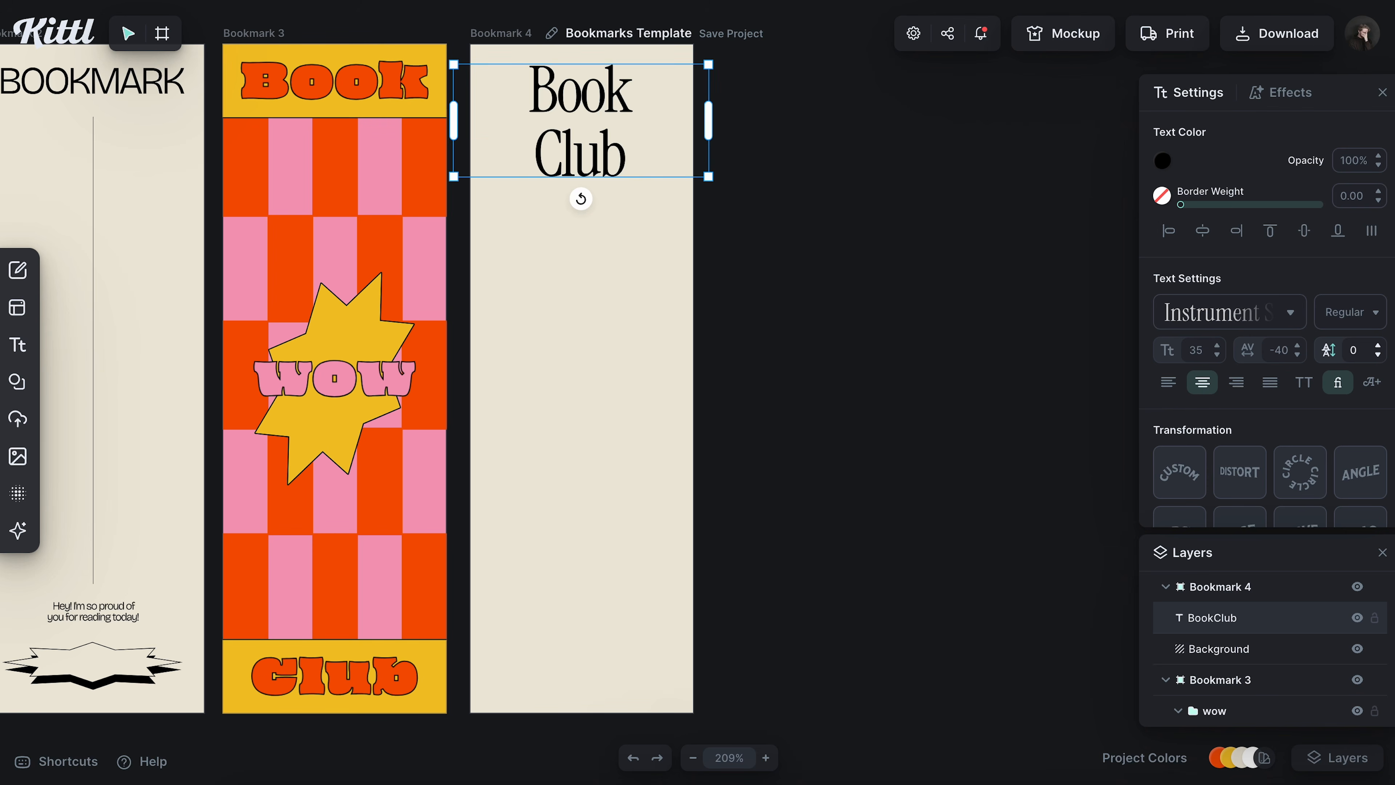
pyautogui.doubleClick(1366, 352)
pyautogui.press('Return')
pyautogui.moveTo(711, 156); pyautogui.dragTo(653, 208)
pyautogui.click(840, 196)
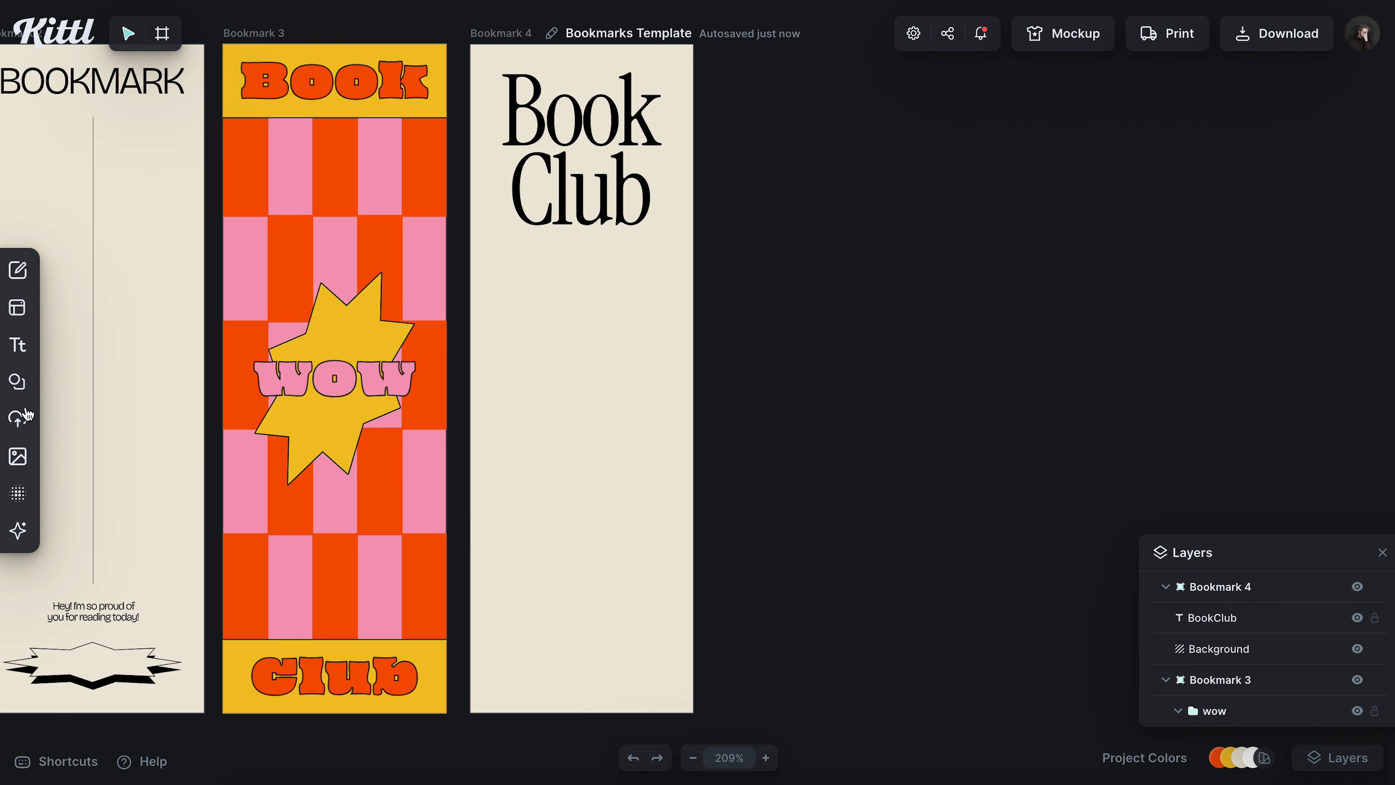
# - Insert the eight-pointed star from the Mid Century Design abstract elements and center it on Bookmark 4 below the title
pyautogui.click(18, 381)
pyautogui.click(270, 177)
pyautogui.scroll(-3, 158, 433)
pyautogui.scroll(-10, 158, 432)
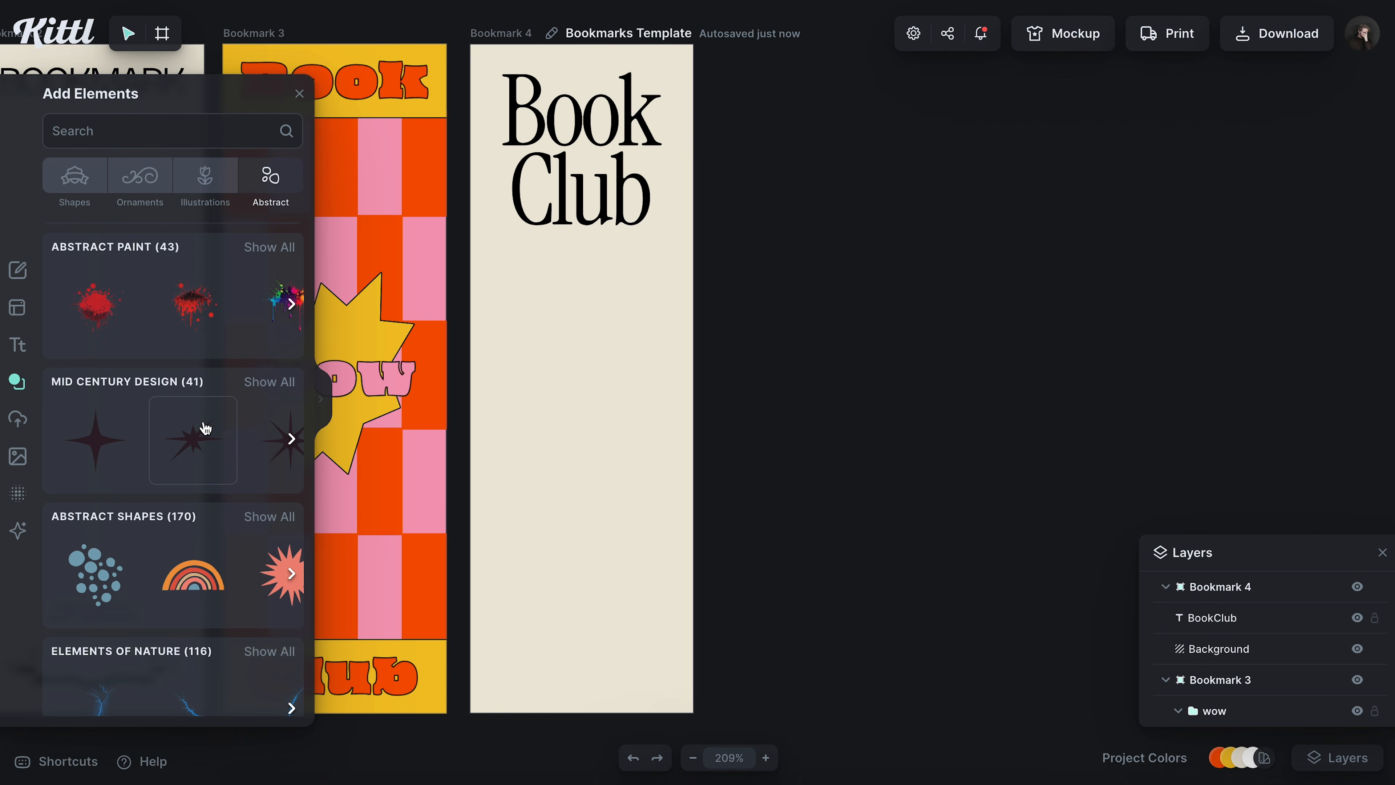
pyautogui.click(274, 444)
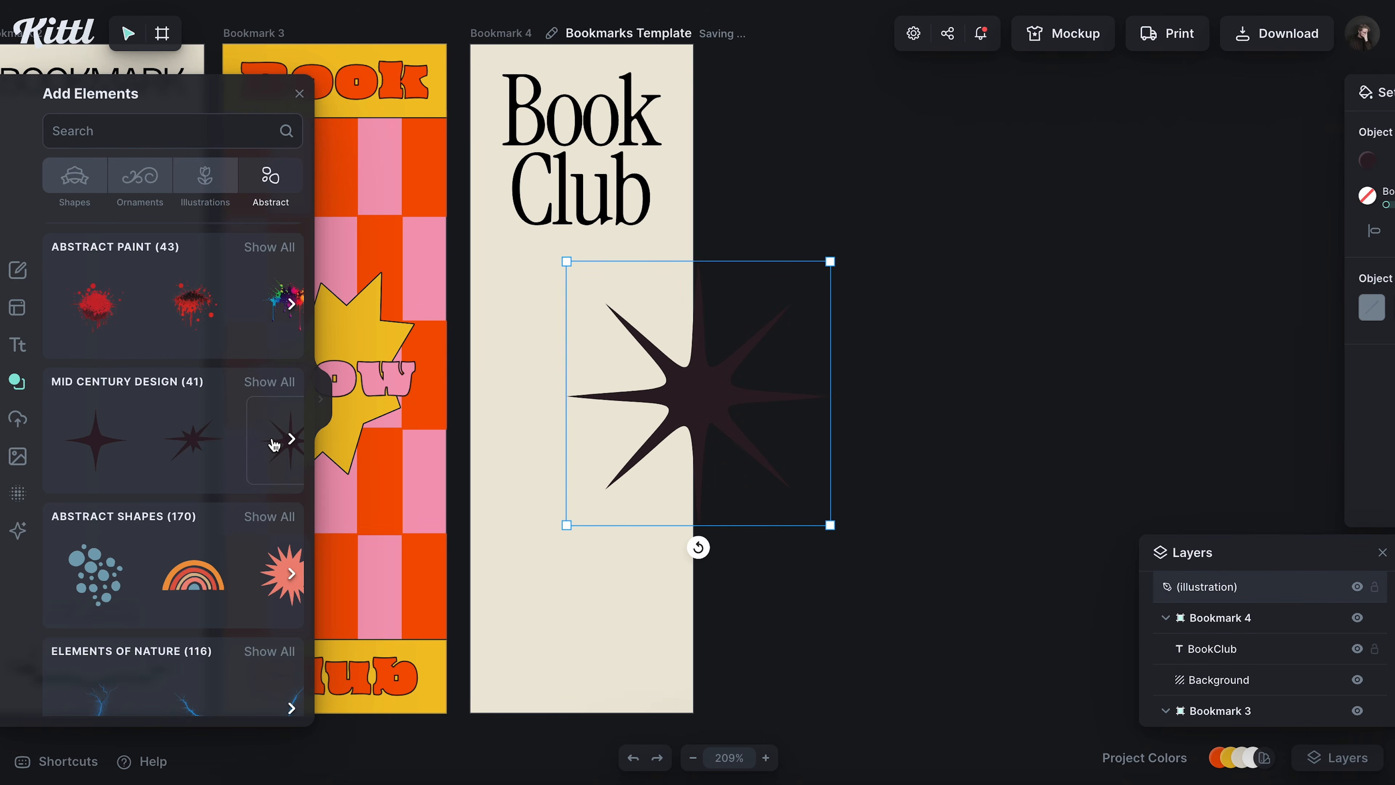
pyautogui.click(300, 94)
pyautogui.moveTo(712, 369); pyautogui.dragTo(595, 355)
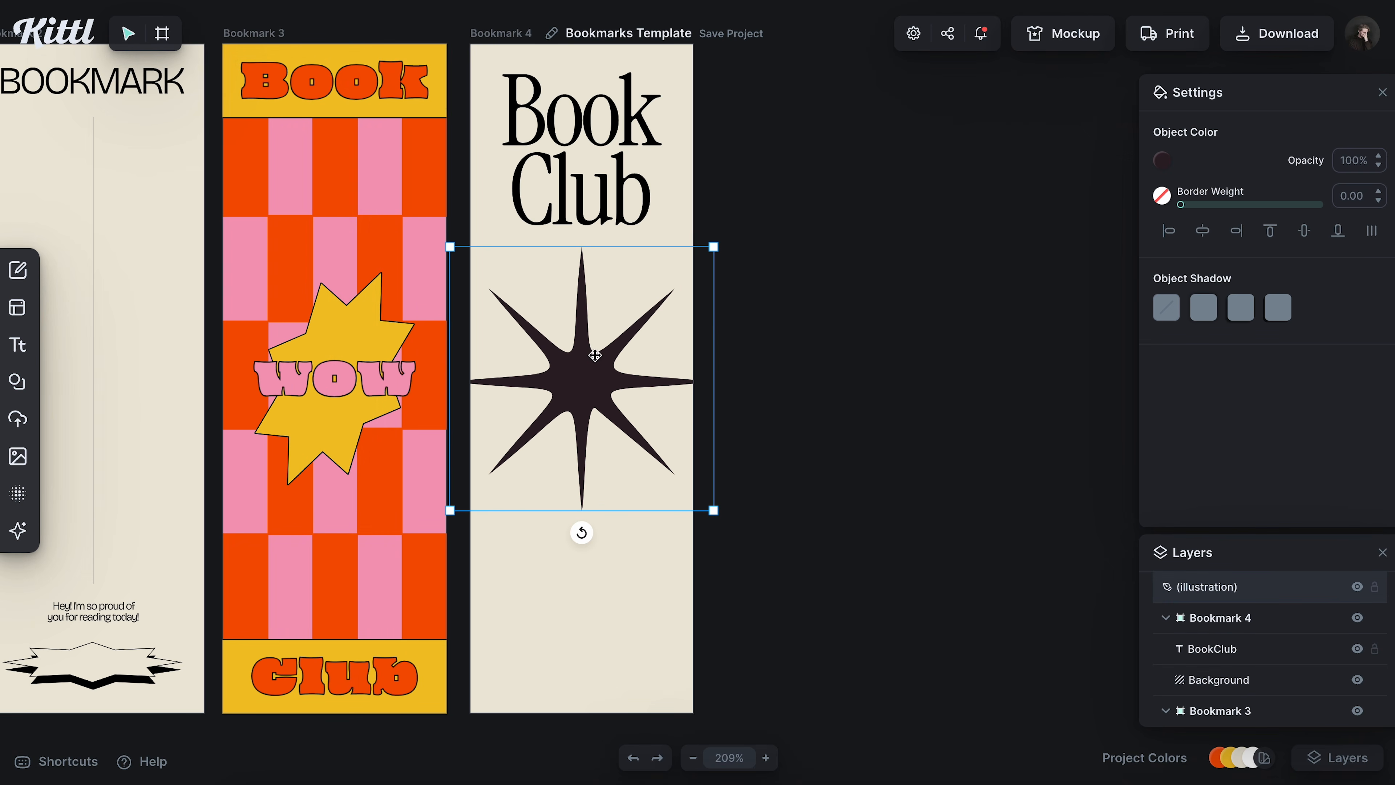
# - Recolor the eight-pointed star black and shrink it around its center to a small accent in the middle of Bookmark 4
pyautogui.click(1161, 160)
pyautogui.click(1177, 391)
pyautogui.click(636, 465)
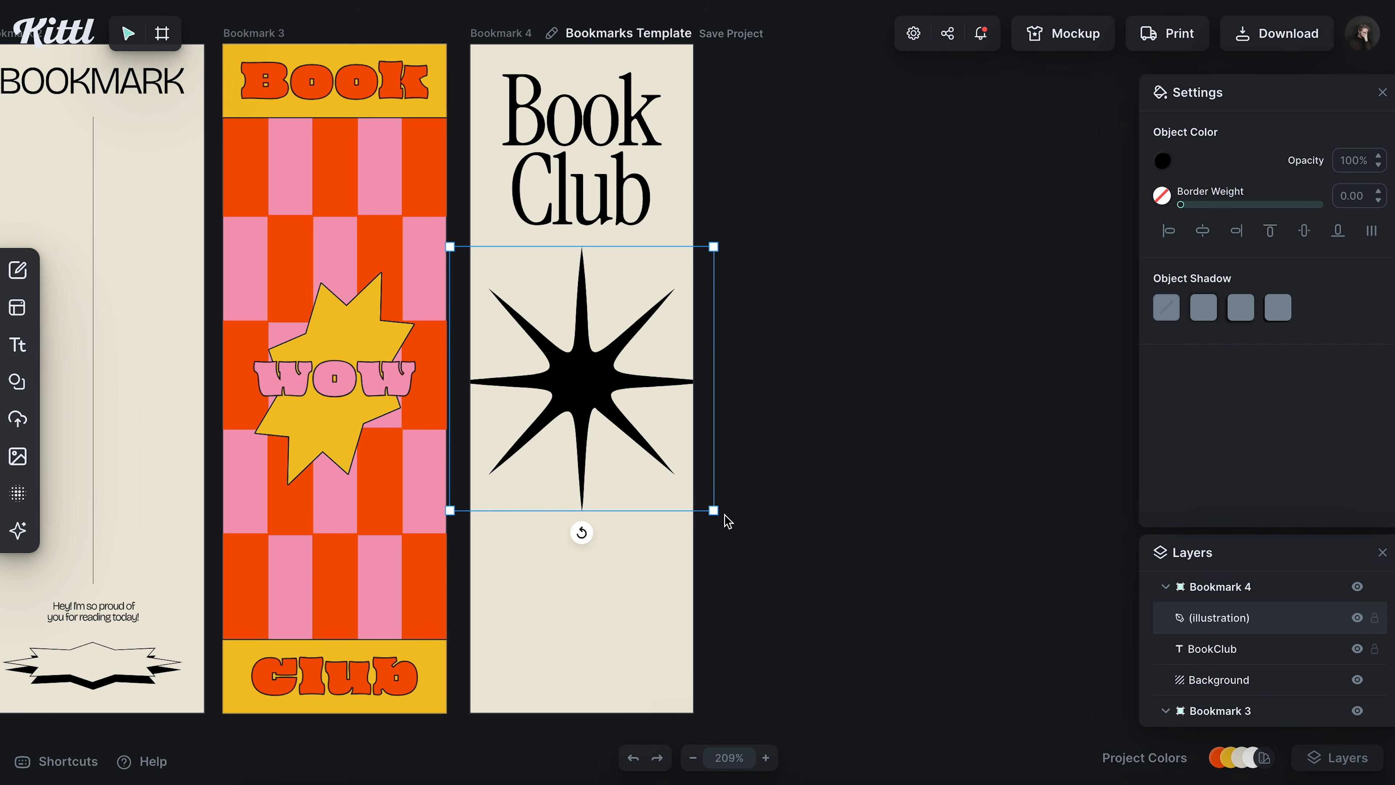
pyautogui.moveTo(704, 510); pyautogui.dragTo(603, 408)
# - Nudge the Book Club title down slightly and place a copy of it in Bookmark 4's lower part, aligned with the original
pyautogui.moveTo(622, 180); pyautogui.dragTo(622, 184)
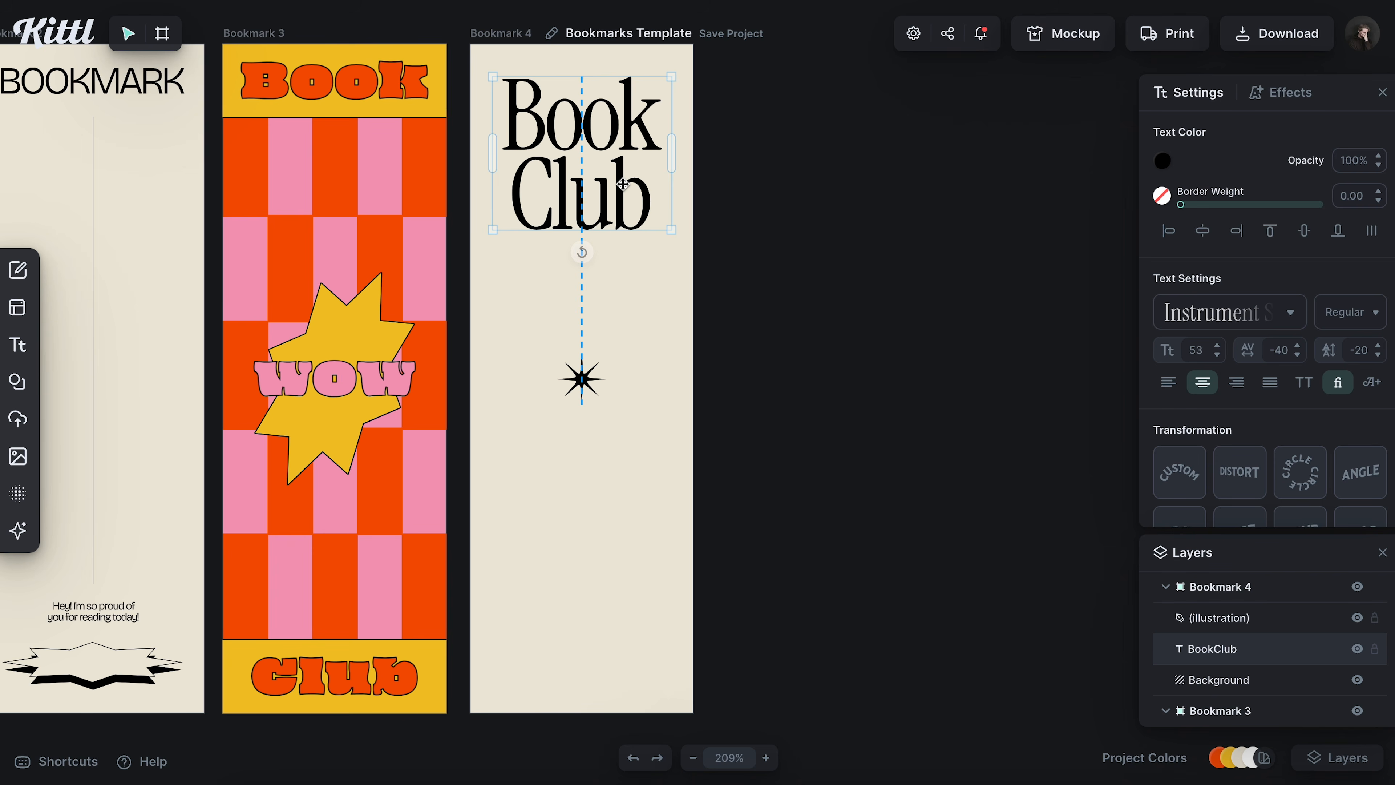
pyautogui.hotkey('ctrl', 'd')
pyautogui.click(769, 196)
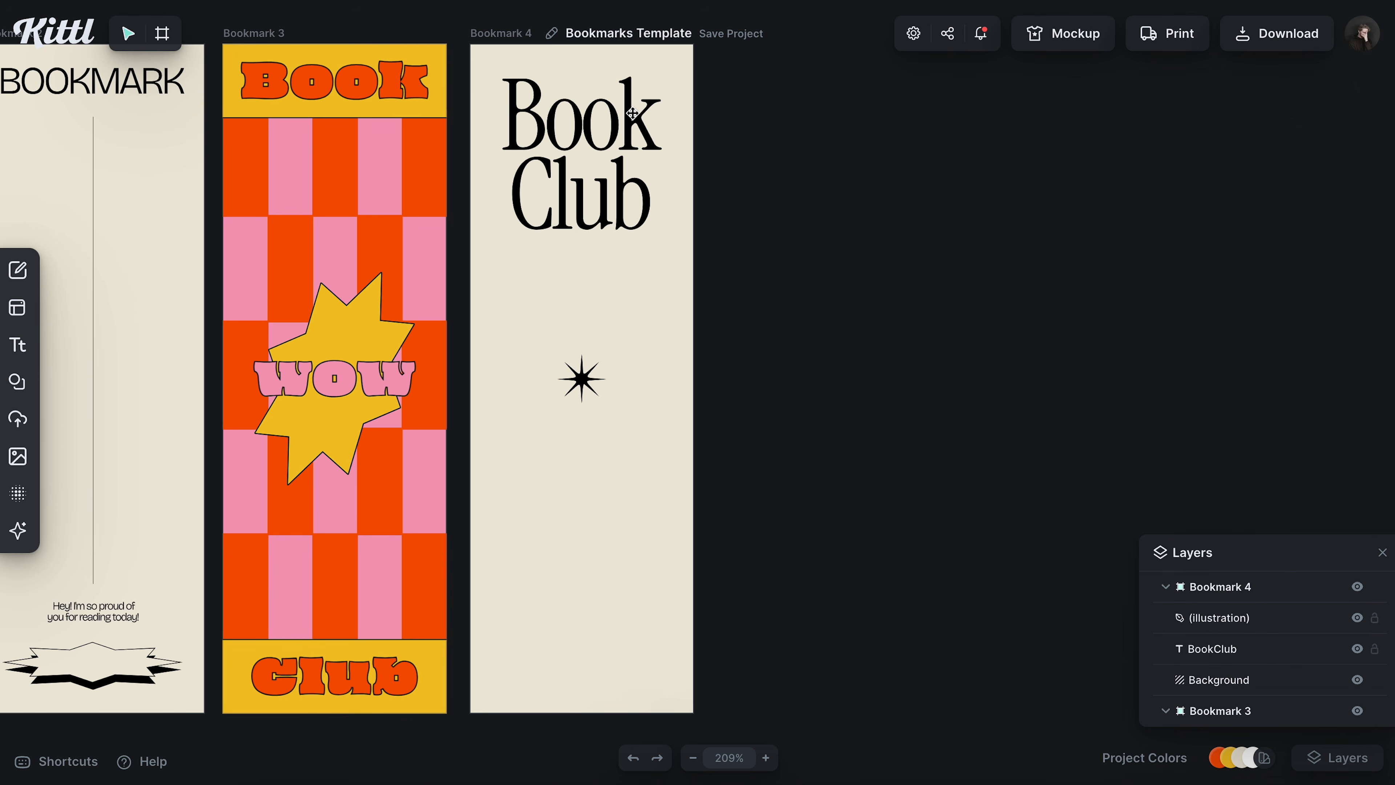
pyautogui.moveTo(632, 205); pyautogui.dragTo(632, 632)
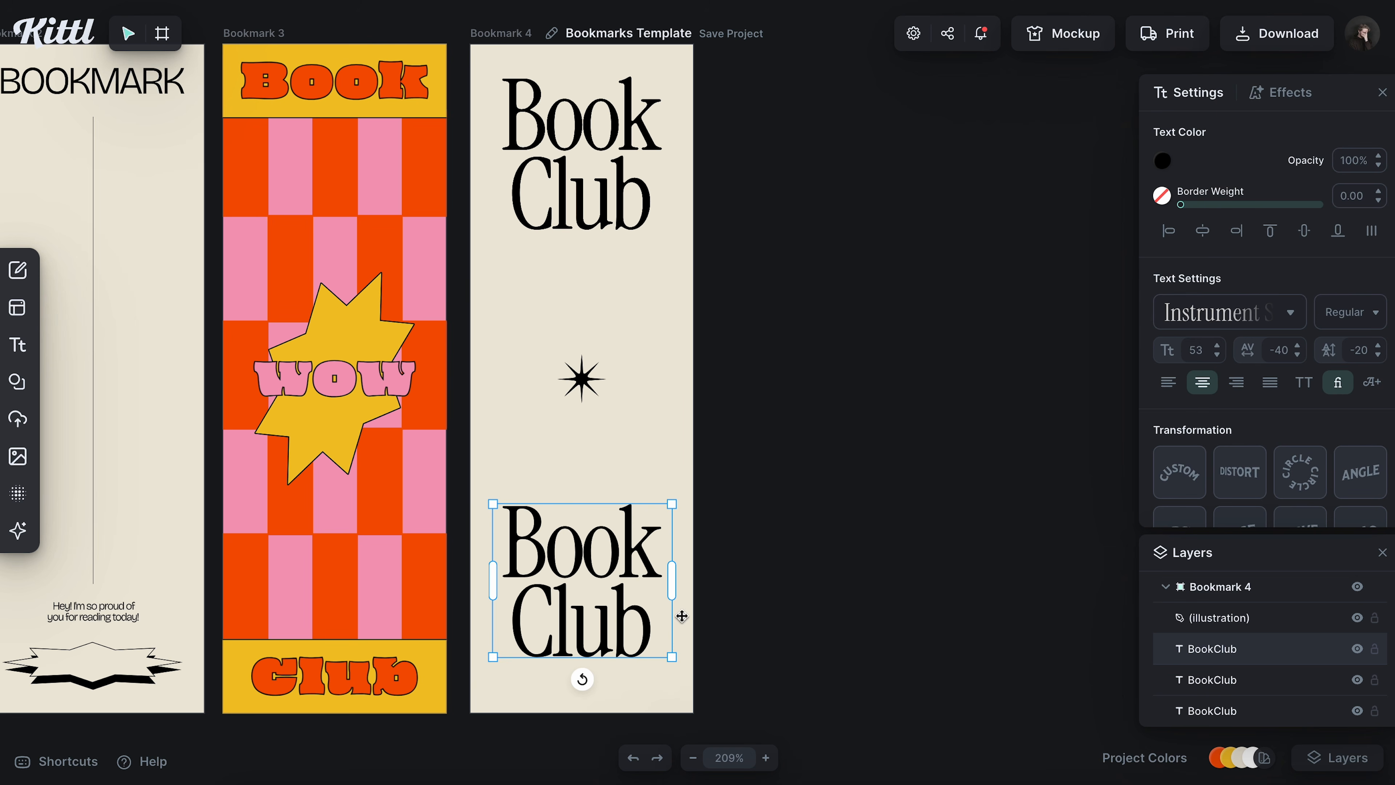
# - Set the lower Book Club copy to font size 20 and replace its text with "Bookmark"
pyautogui.click(1202, 343)
pyautogui.write('20')
pyautogui.press('Return')
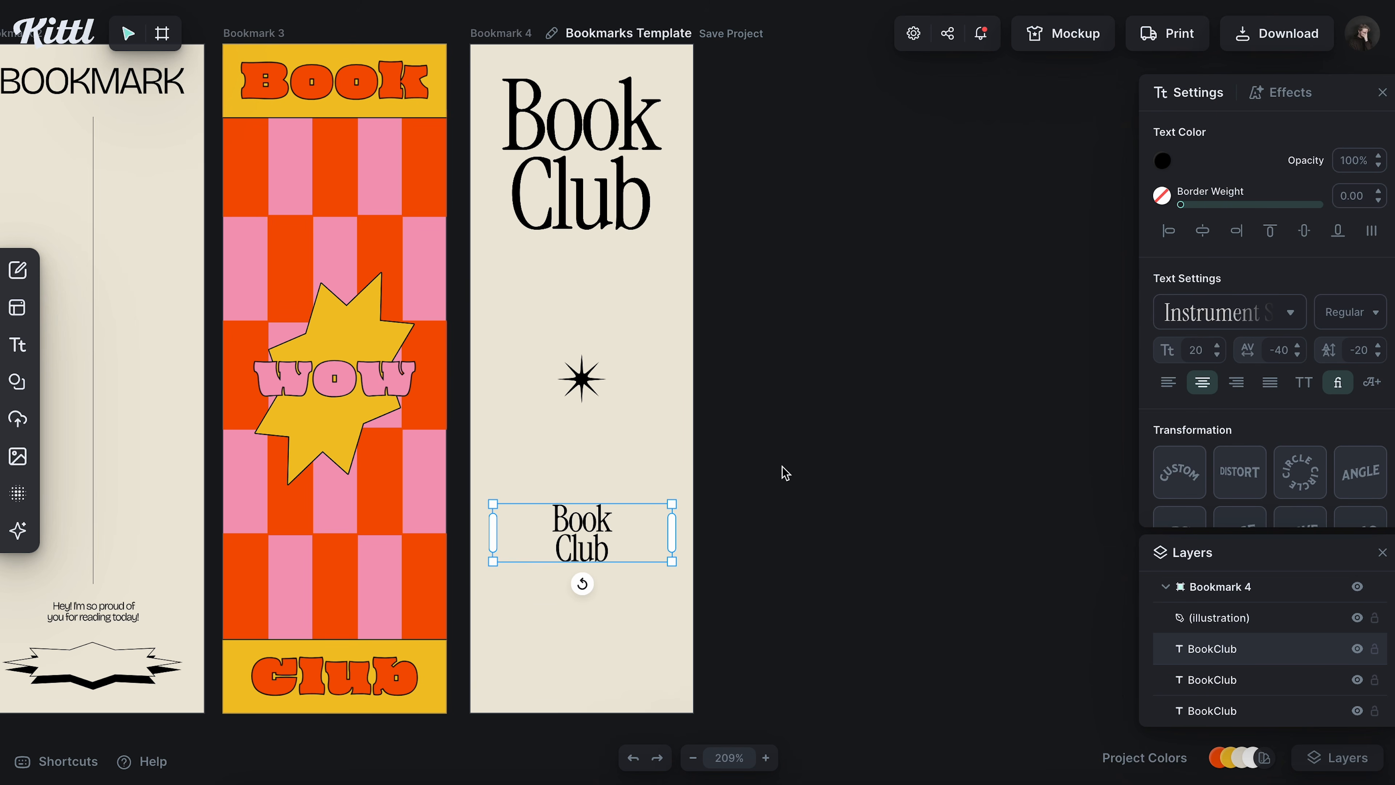
pyautogui.doubleClick(584, 525)
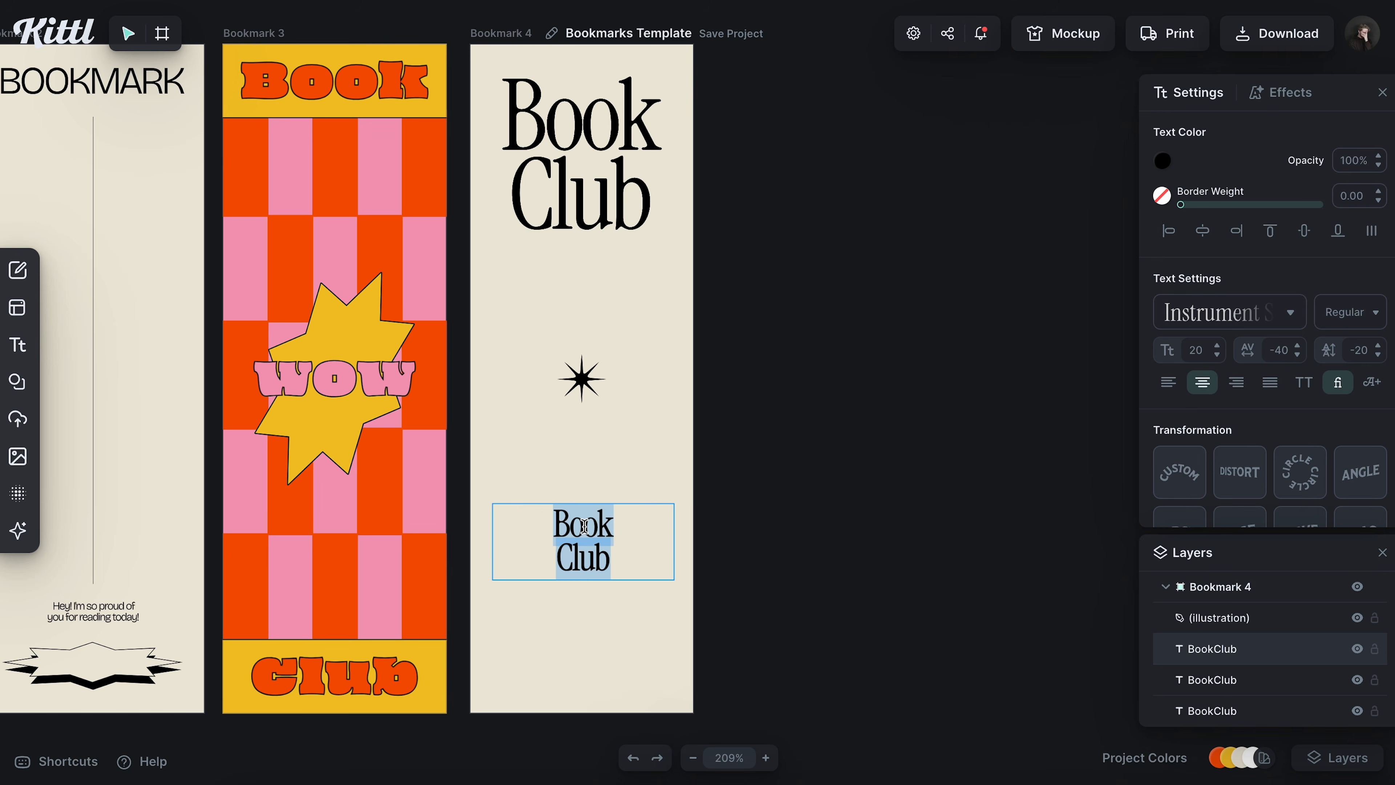
pyautogui.write('Bookmark')
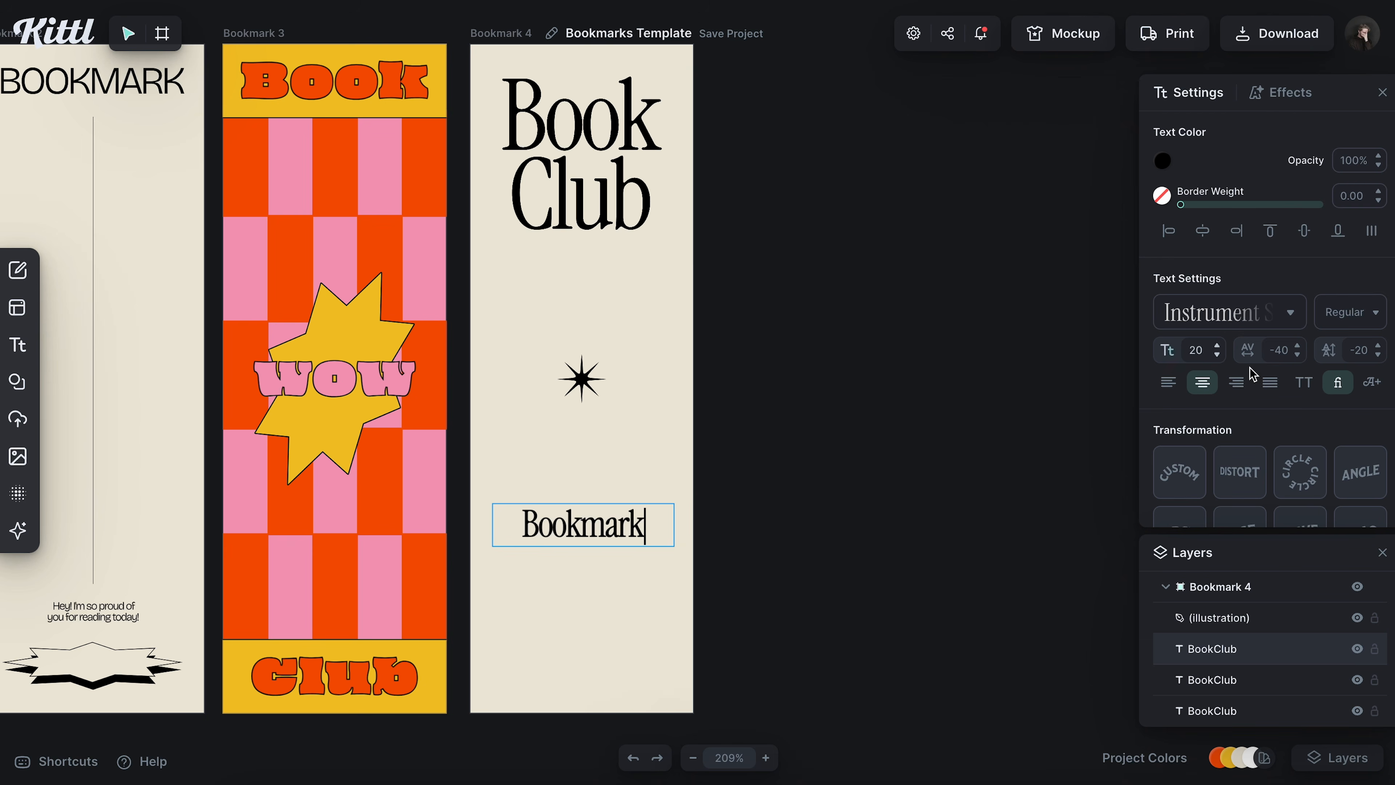
# - Open the Instrument Serif glyph collection for the Bookmark text and browse down to the symbol characters
pyautogui.click(1372, 381)
pyautogui.scroll(-15, 1251, 419)
pyautogui.scroll(-5, 1250, 419)
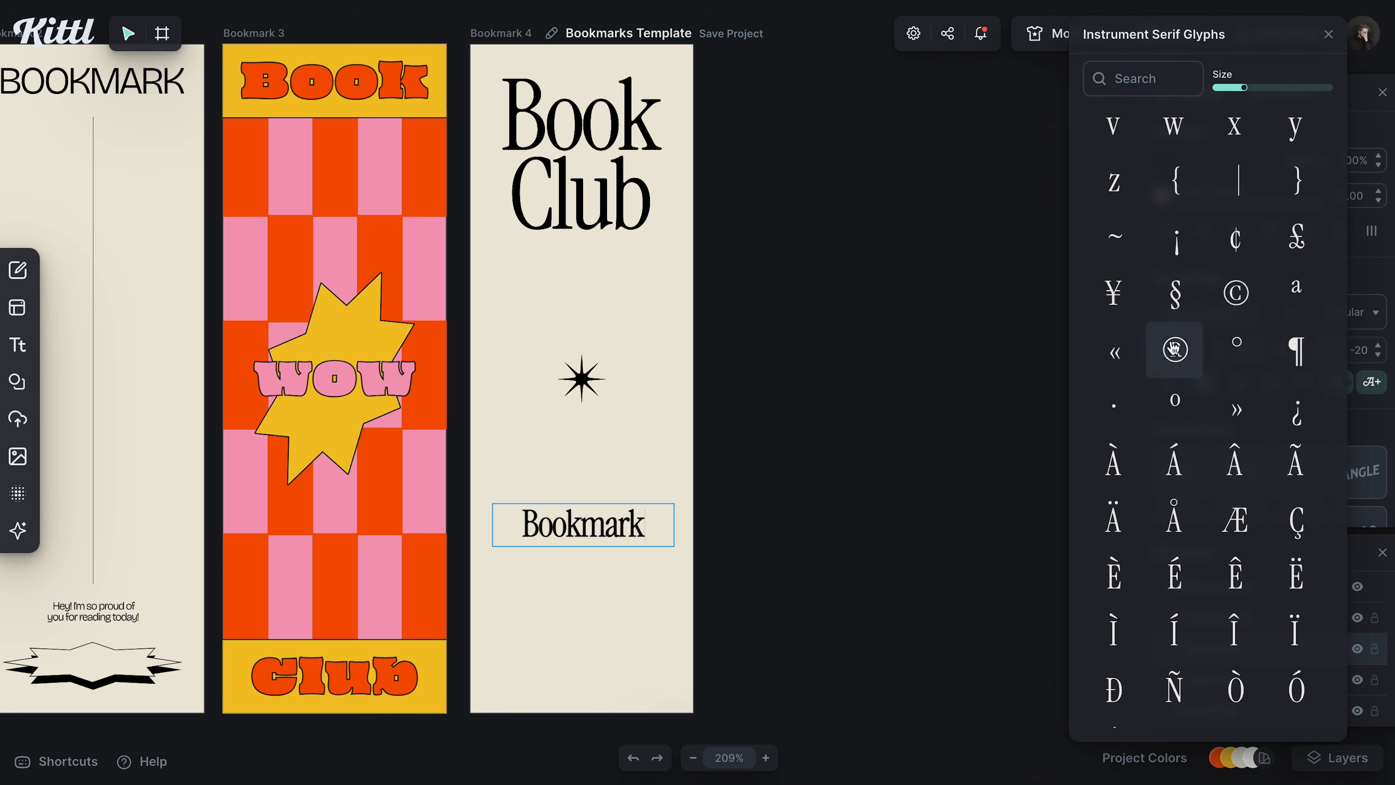
pyautogui.scroll(-14, 1205, 330)
pyautogui.scroll(-15, 1208, 332)
pyautogui.click(1183, 577)
pyautogui.click(1182, 576)
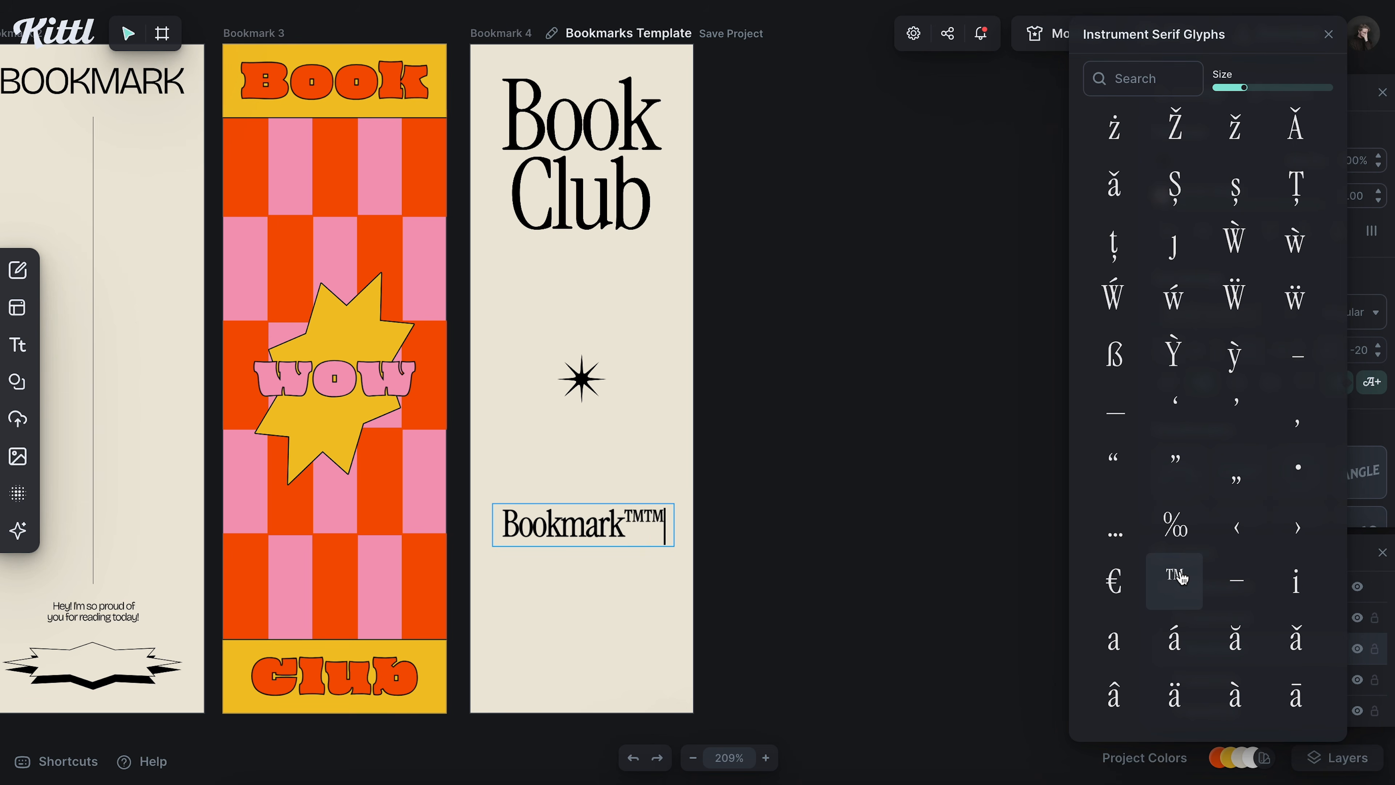
pyautogui.scroll(20, 1181, 494)
pyautogui.press('BackSpace')
pyautogui.press('BackSpace')
# - Append the ® glyph to the Bookmark text and place the text horizontally centered near Bookmark 4's bottom edge
pyautogui.click(1175, 416)
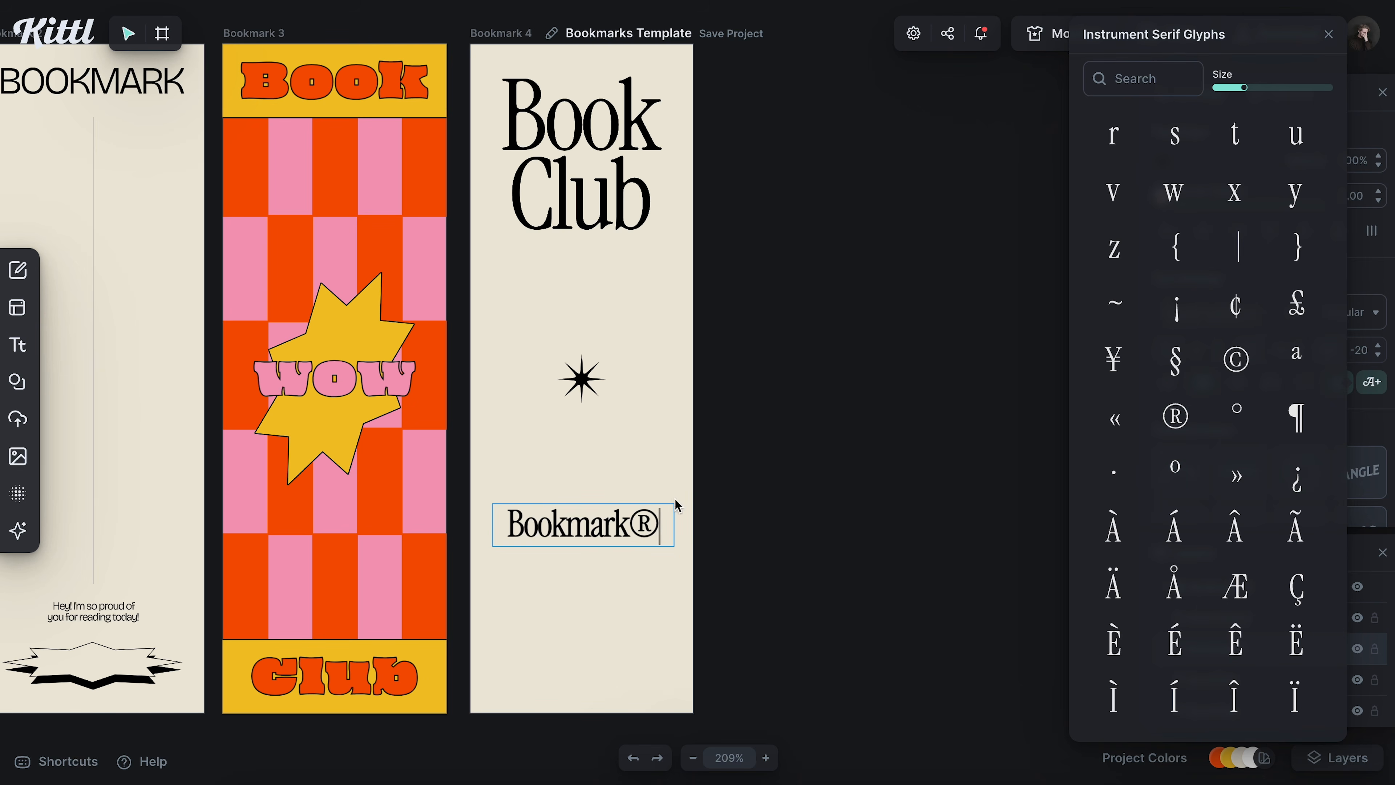
pyautogui.press('Escape')
pyautogui.moveTo(589, 527); pyautogui.dragTo(593, 677)
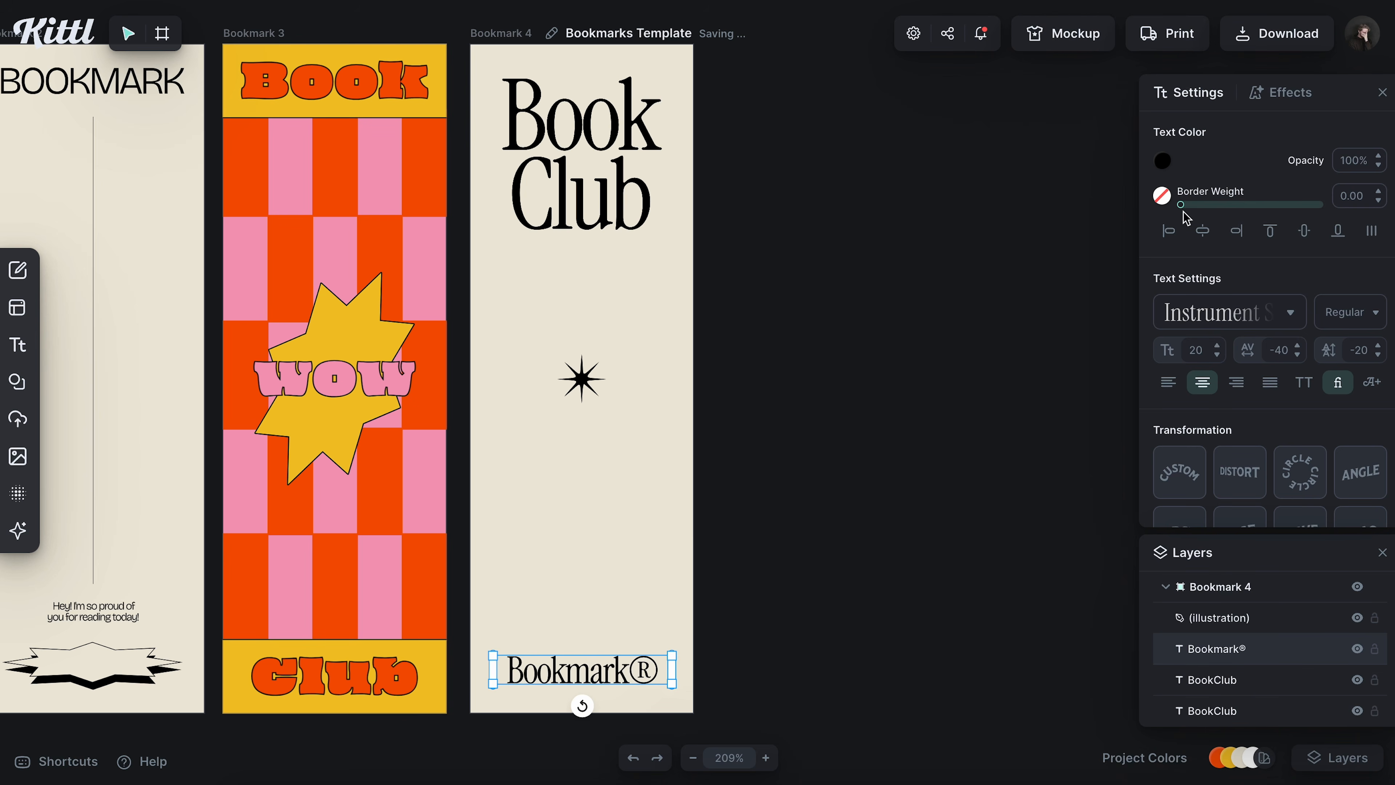
pyautogui.click(1203, 230)
pyautogui.click(733, 478)
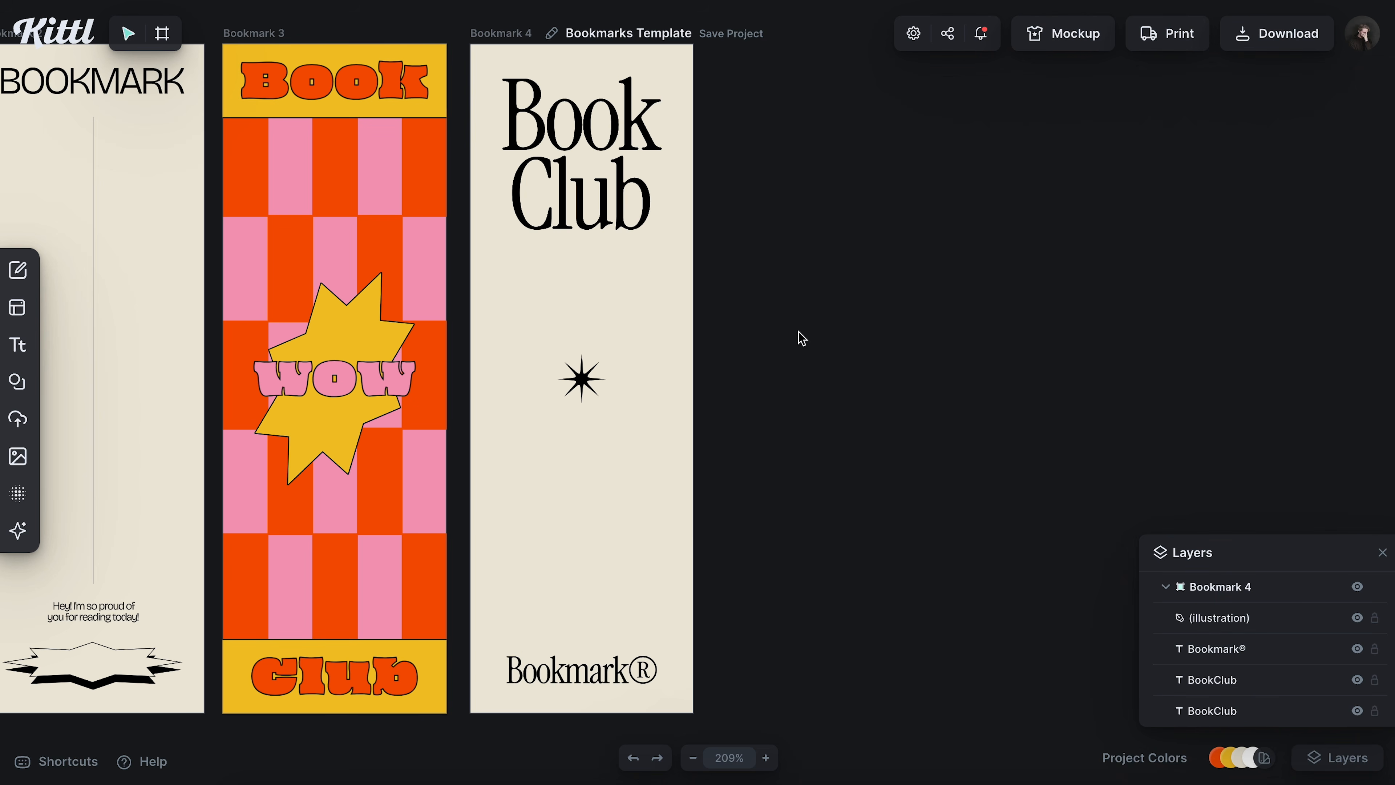
pyautogui.moveTo(583, 378); pyautogui.dragTo(582, 421)
pyautogui.click(738, 385)
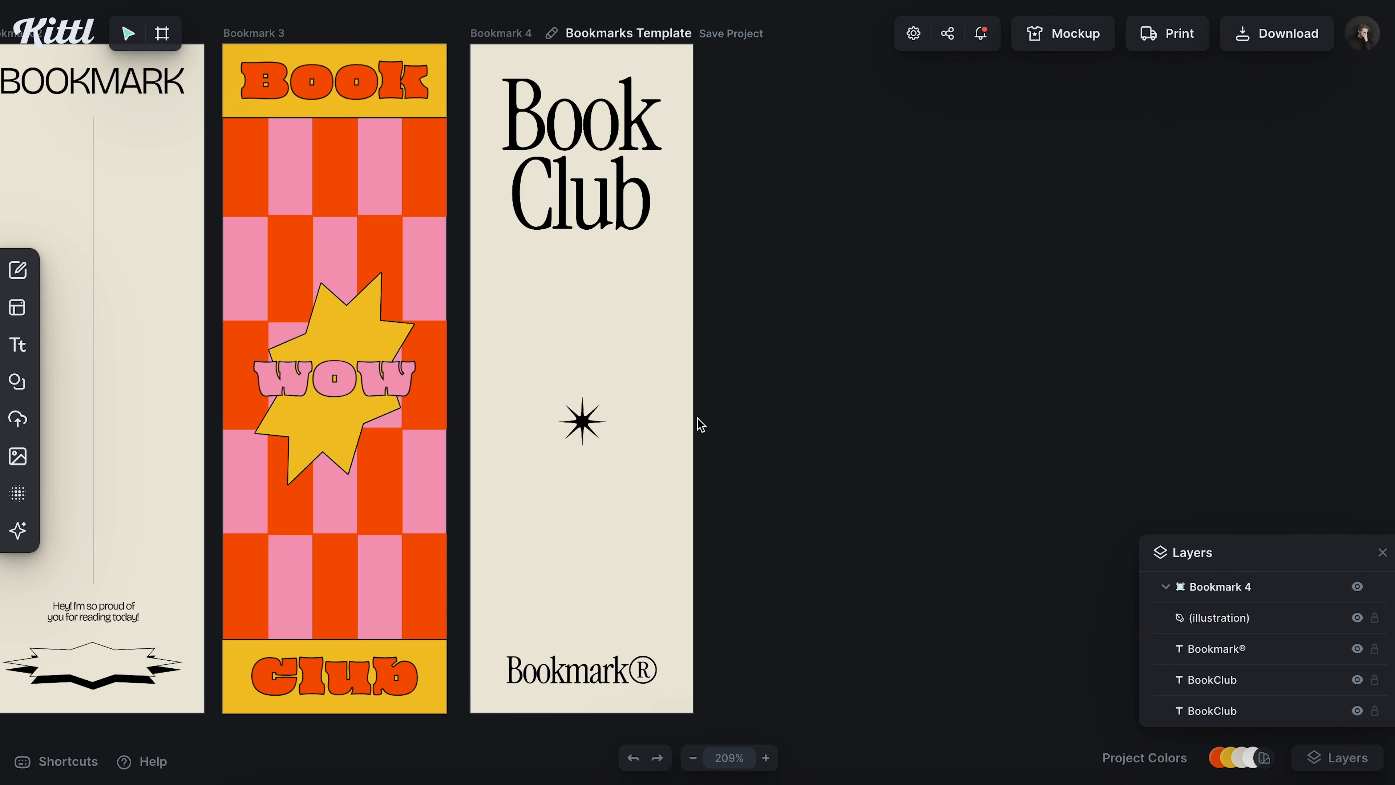
pyautogui.hotkey('ctrl', 'z')
# - Nudge the Bookmark® text up slightly and center it horizontally on Bookmark 4
pyautogui.moveTo(595, 678); pyautogui.dragTo(596, 673)
pyautogui.click(752, 572)
pyautogui.click(599, 667)
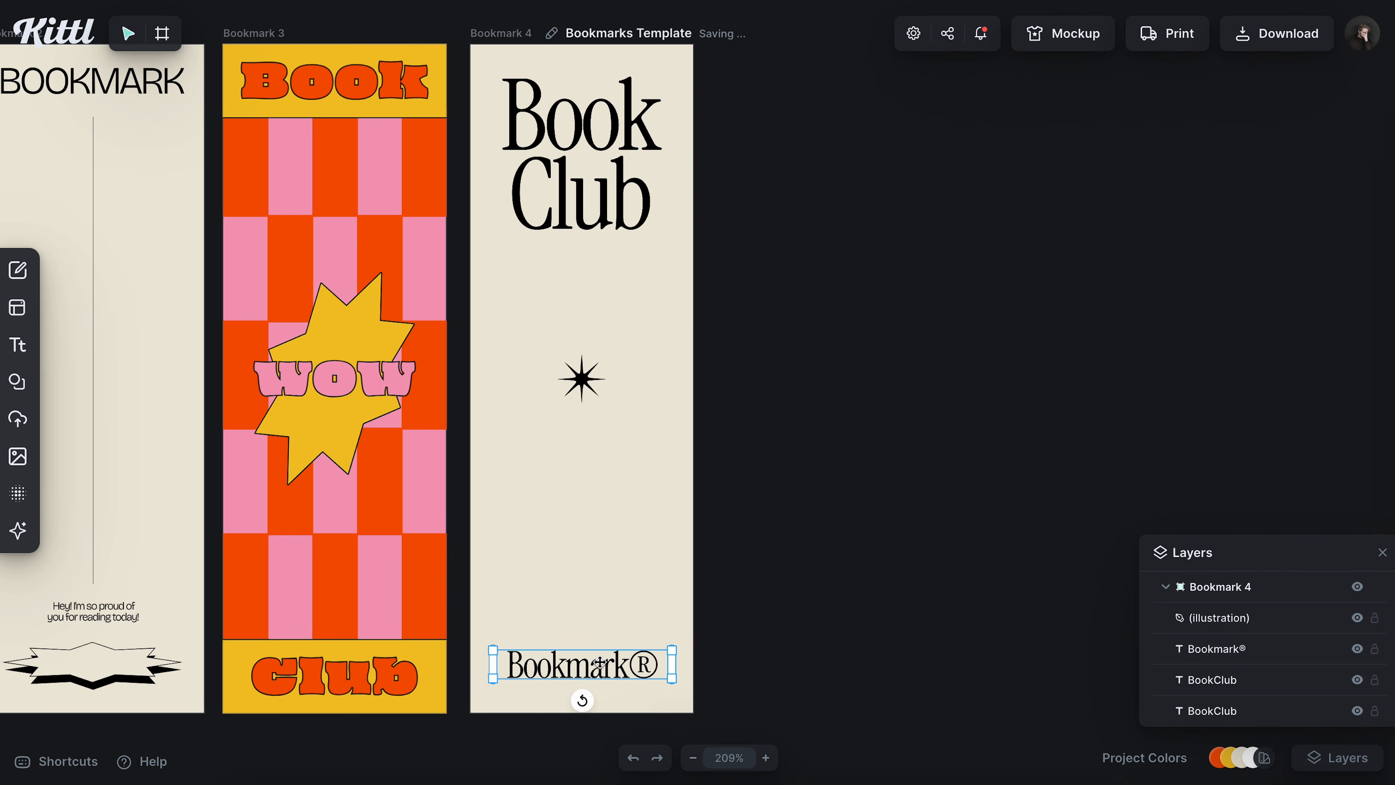
pyautogui.click(1202, 230)
# - Center the Book Club title and the black star horizontally on Bookmark 4
pyautogui.click(610, 220)
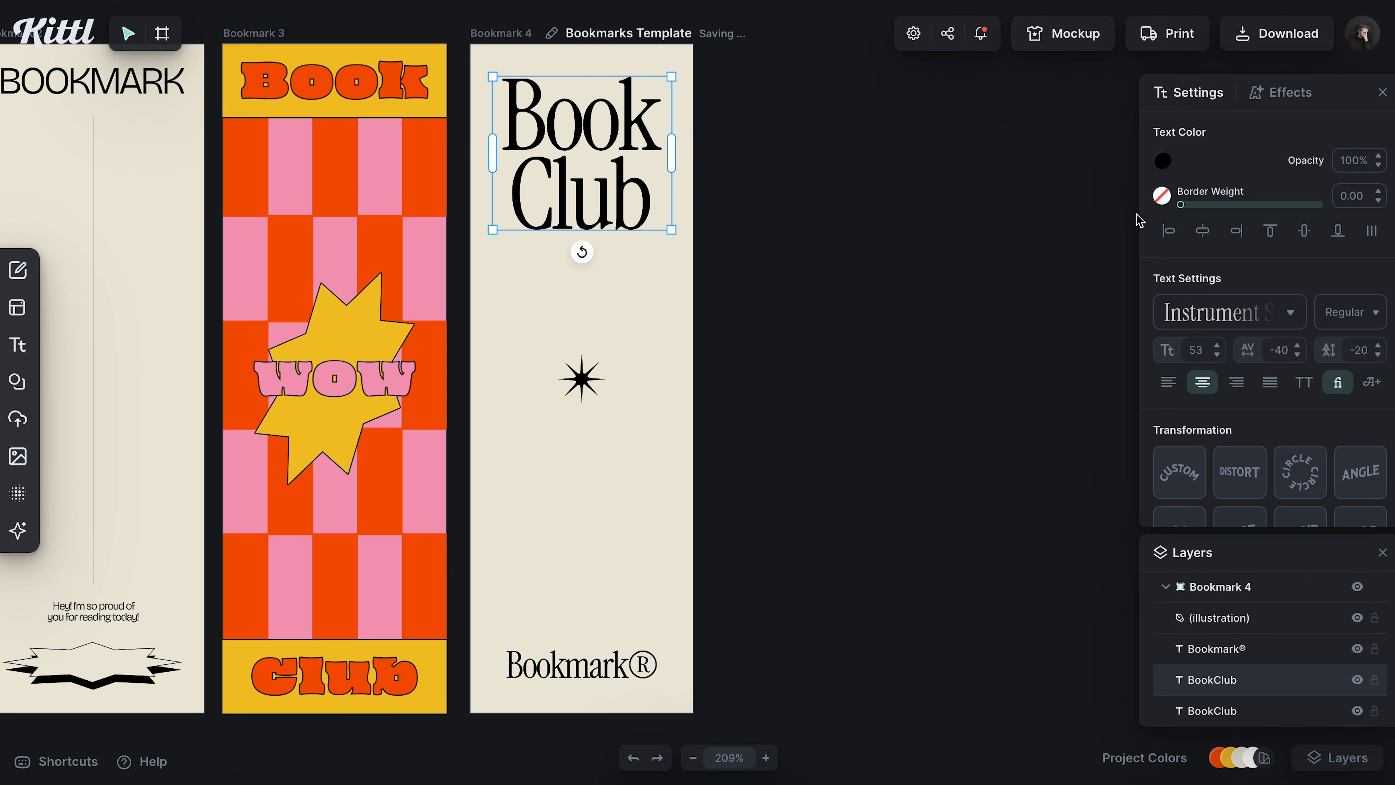
pyautogui.click(1202, 231)
pyautogui.click(580, 378)
pyautogui.click(1202, 231)
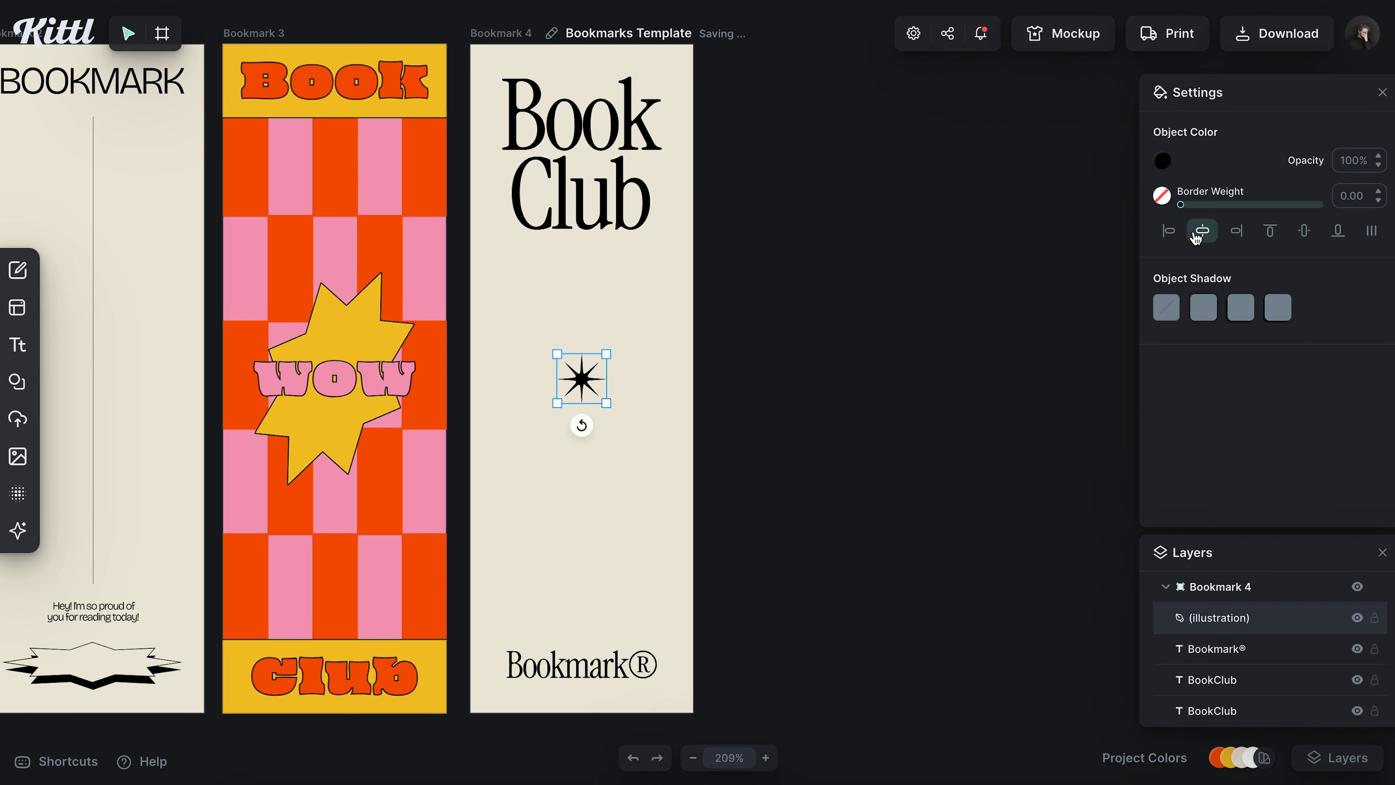
pyautogui.click(845, 302)
# - Move the black star straight down to just above the Bookmark® text, keeping it on Bookmark 4's center line
pyautogui.hscroll(-5, 708, 357)
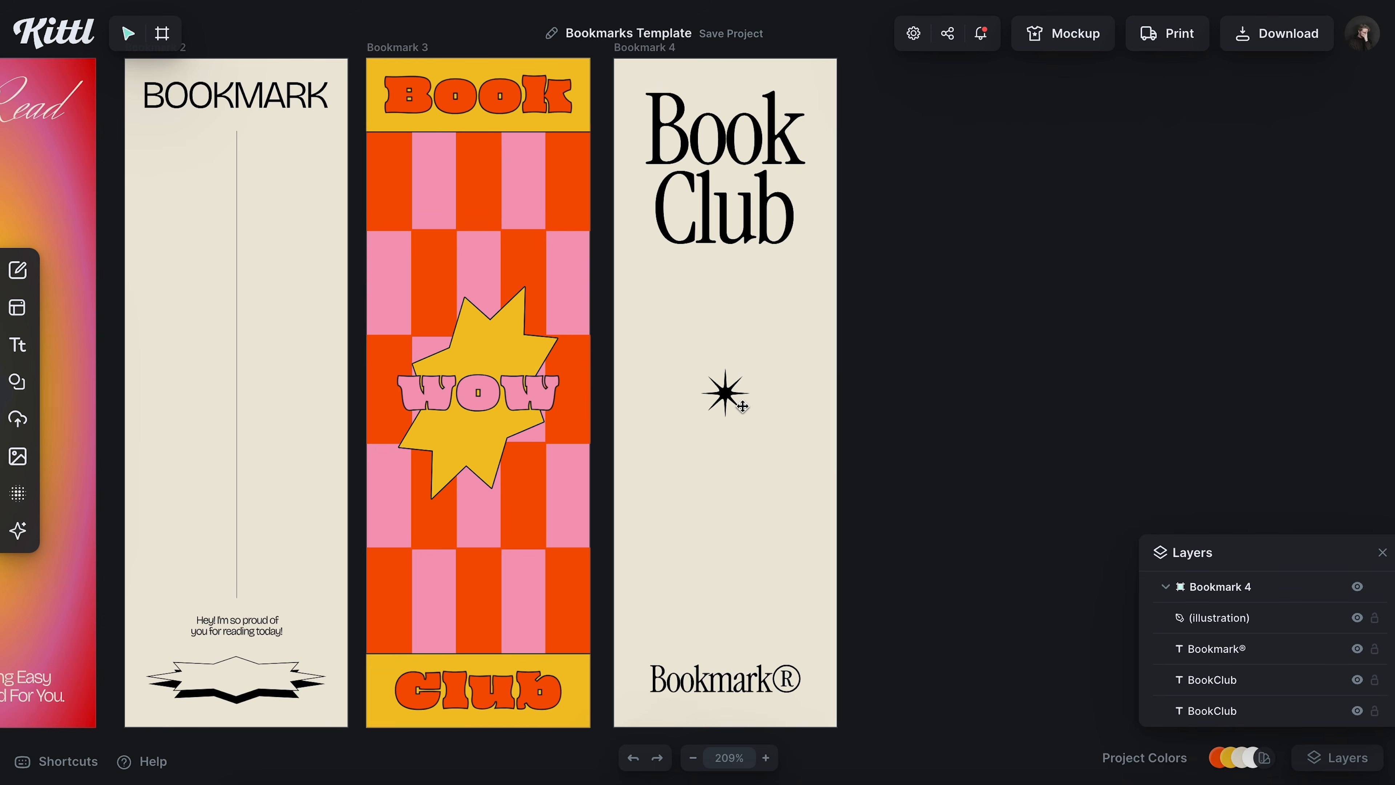
pyautogui.moveTo(725, 391); pyautogui.dragTo(723, 614)
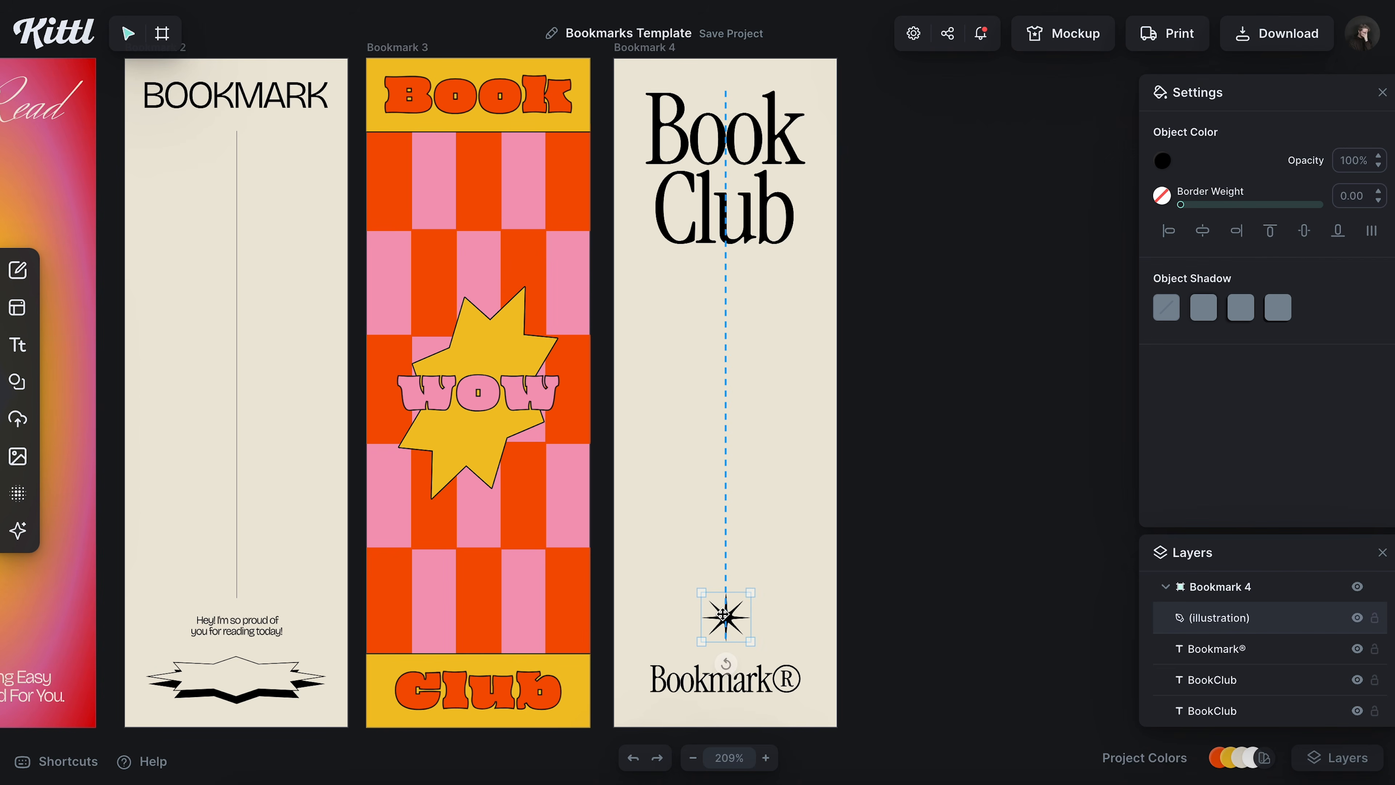
pyautogui.click(942, 541)
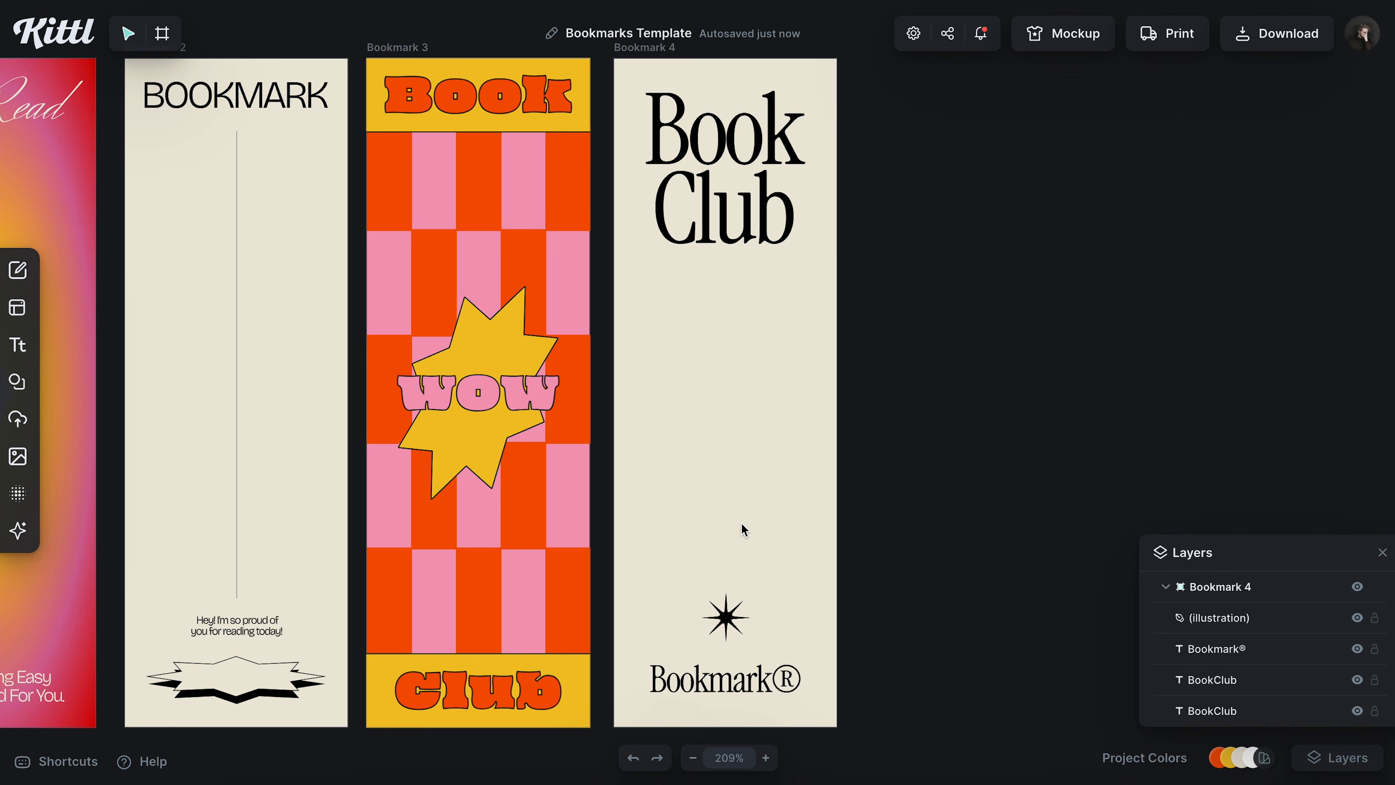
# - Select the Bookmark 1, 2, 3 and 4 artboards together and download them as PNG files at 300 DPI
pyautogui.scroll(-5, 733, 511)
pyautogui.hscroll(-5, 732, 510)
pyautogui.scroll(3, 552, 350)
pyautogui.scroll(3, 666, 405)
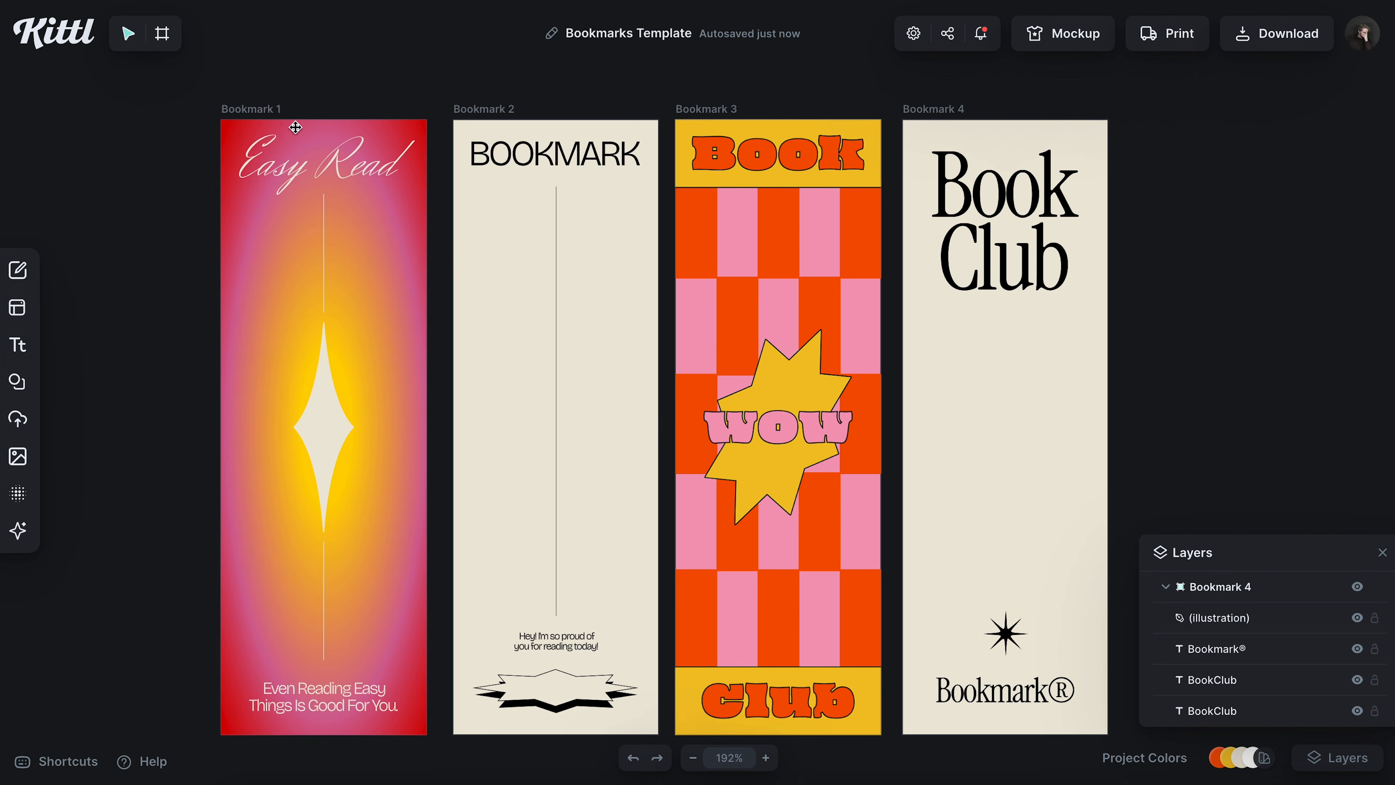
pyautogui.click(262, 108)
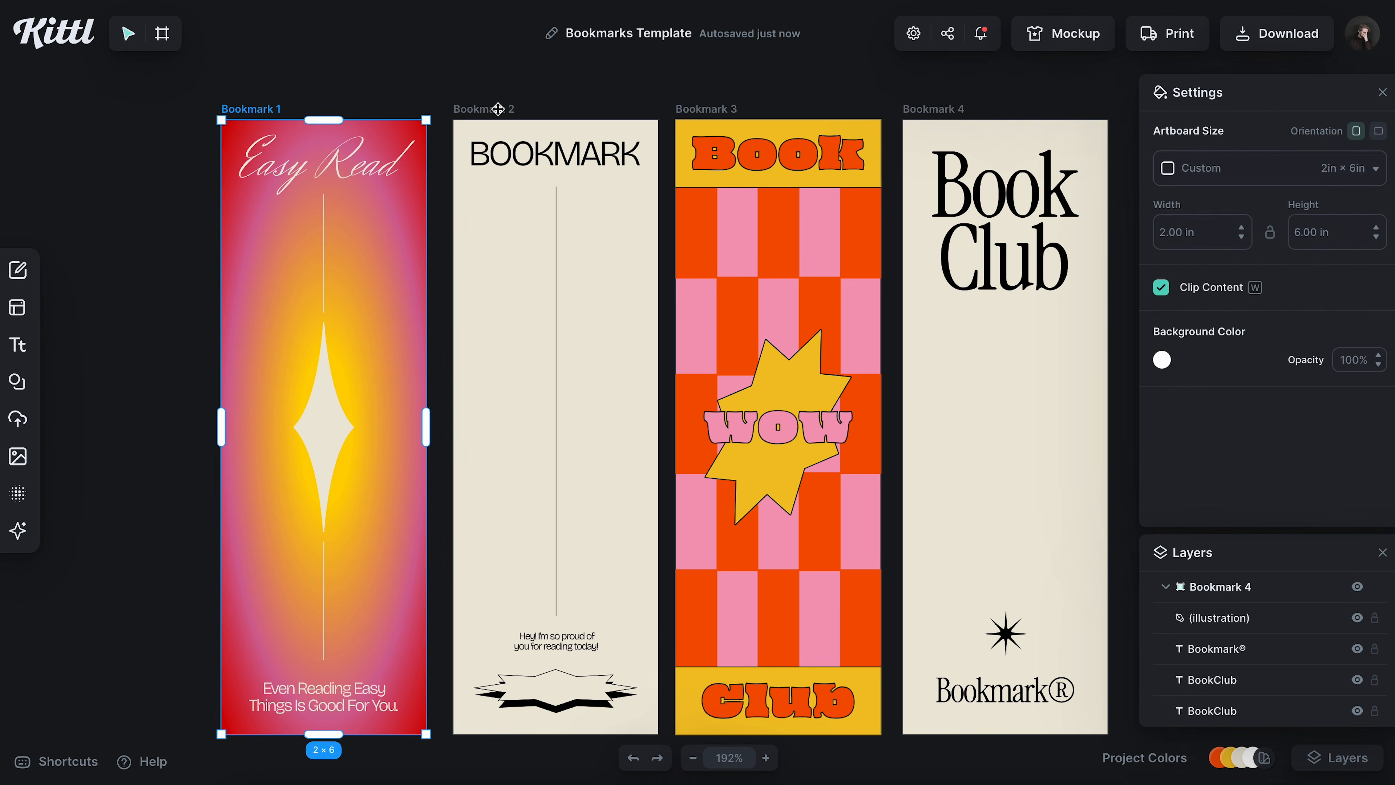
pyautogui.keyDown('shift'); pyautogui.click(483, 108); pyautogui.keyUp('shift')
pyautogui.keyDown('shift'); pyautogui.click(732, 109); pyautogui.keyUp('shift')
pyautogui.keyDown('shift'); pyautogui.click(936, 109); pyautogui.keyUp('shift')
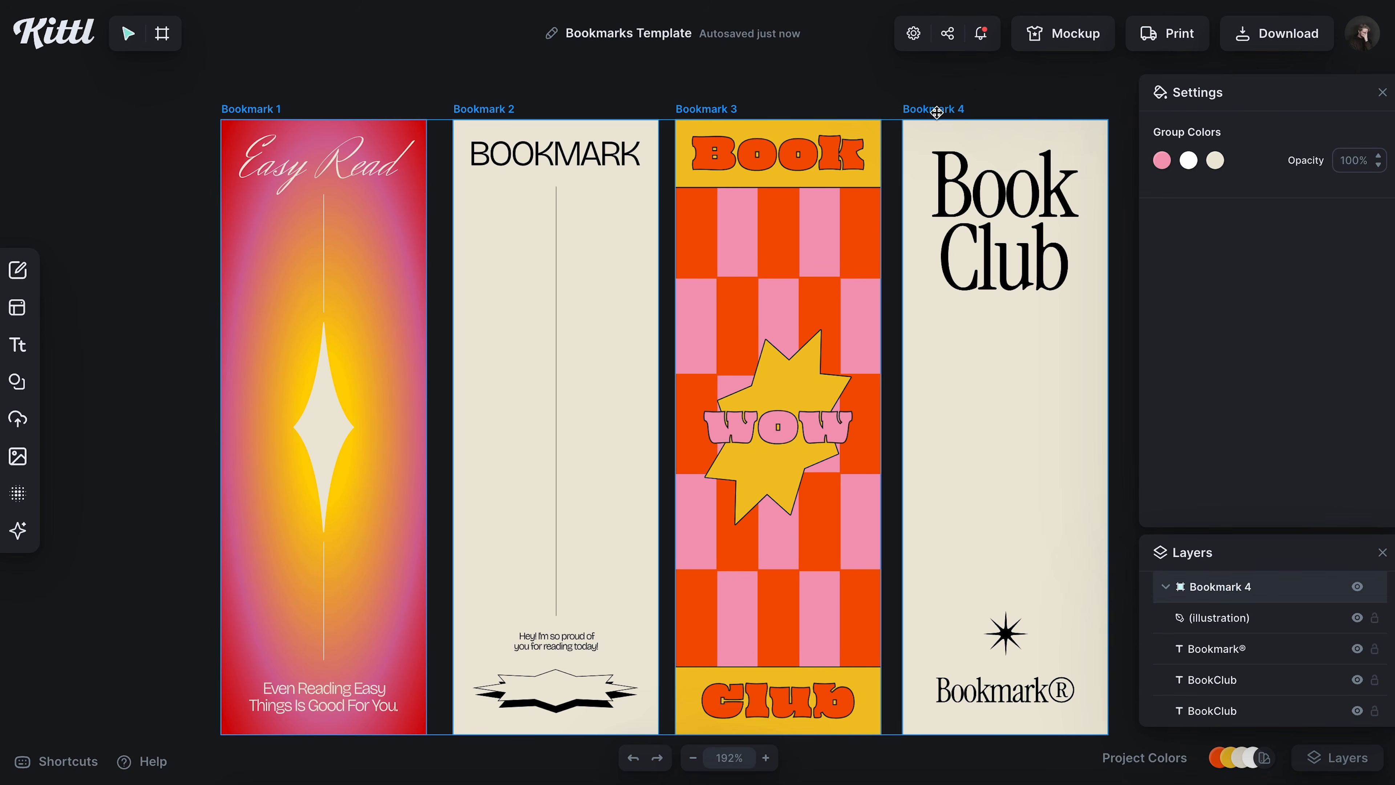
pyautogui.click(1318, 34)
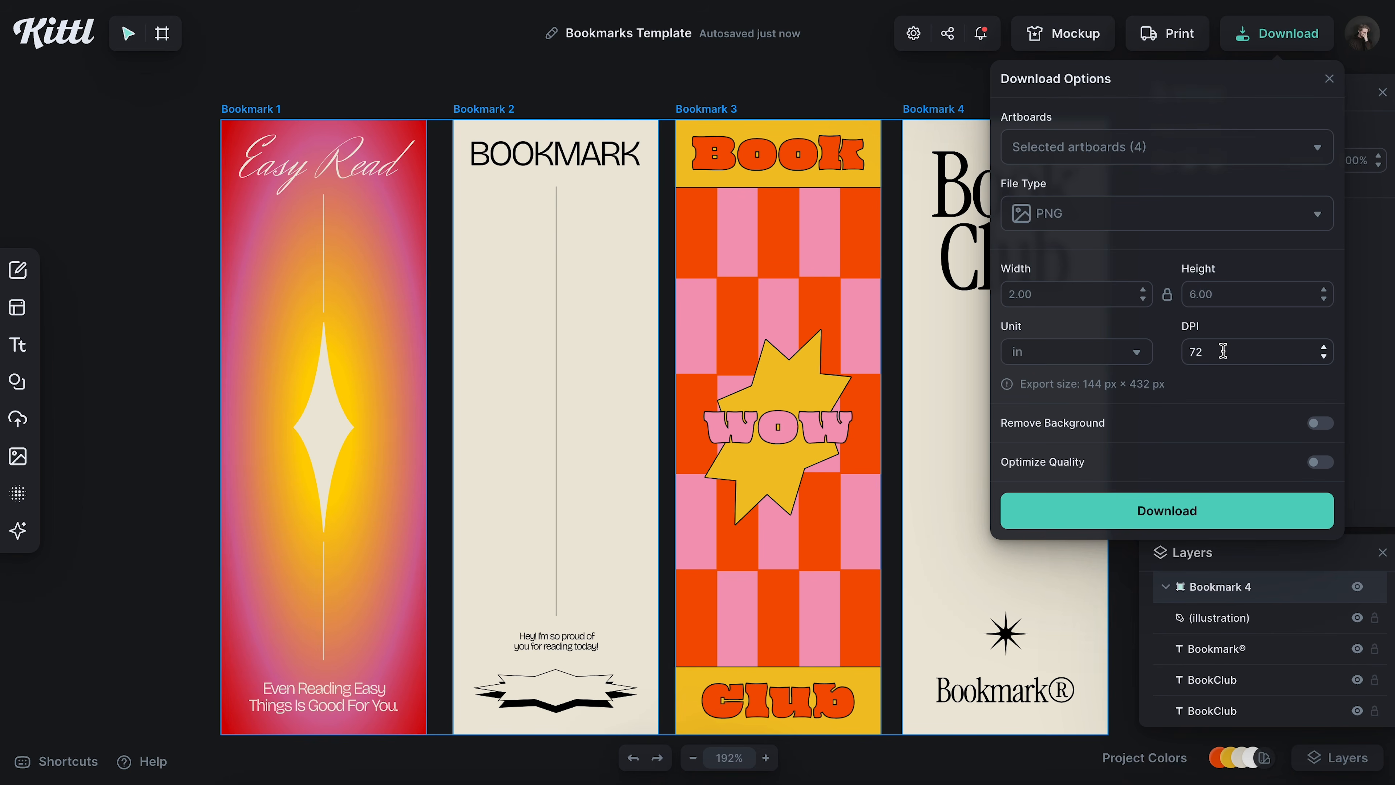
pyautogui.write('300')
pyautogui.click(1158, 510)
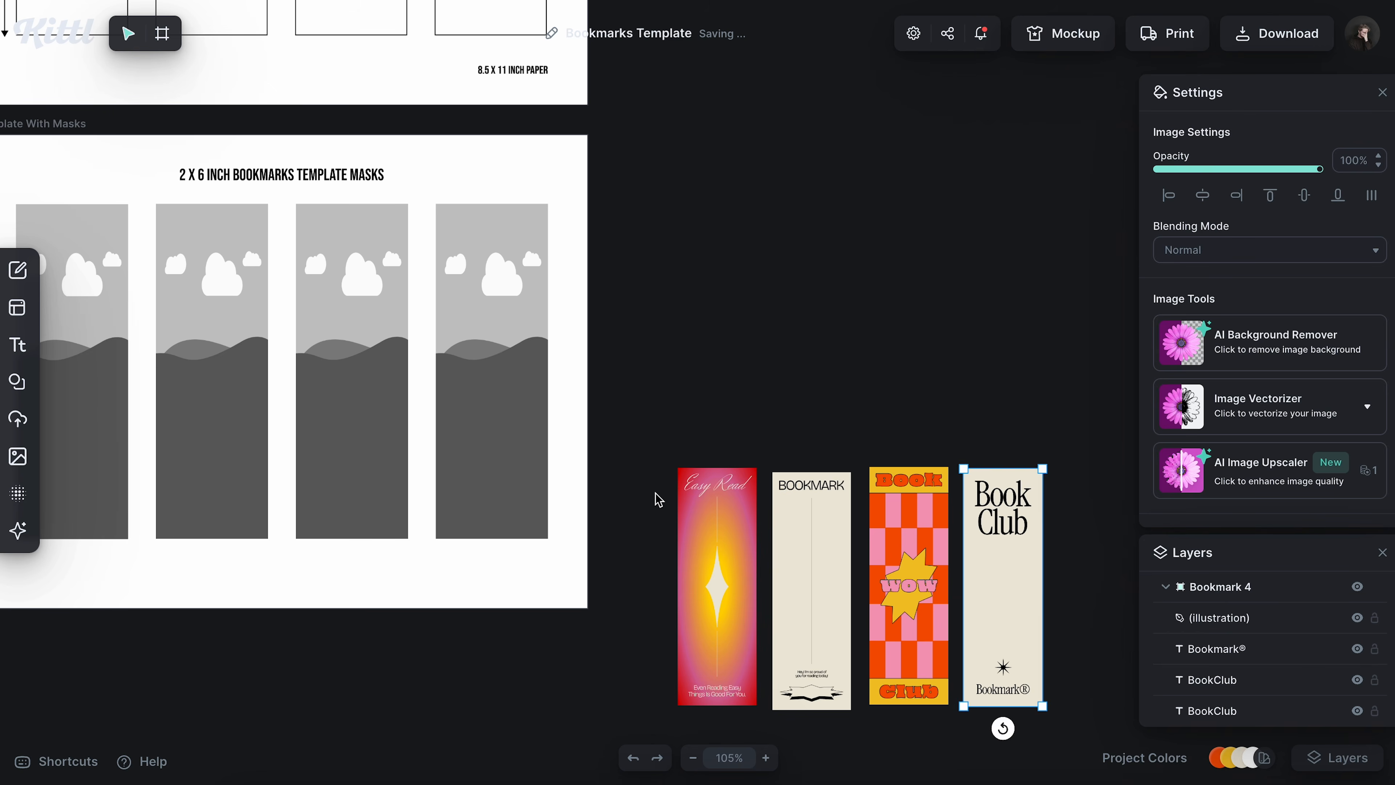
# - Move the four exported bookmark images up beside the Template With Masks artboard as a group and enlarge them slightly
pyautogui.moveTo(1012, 576); pyautogui.dragTo(725, 554)
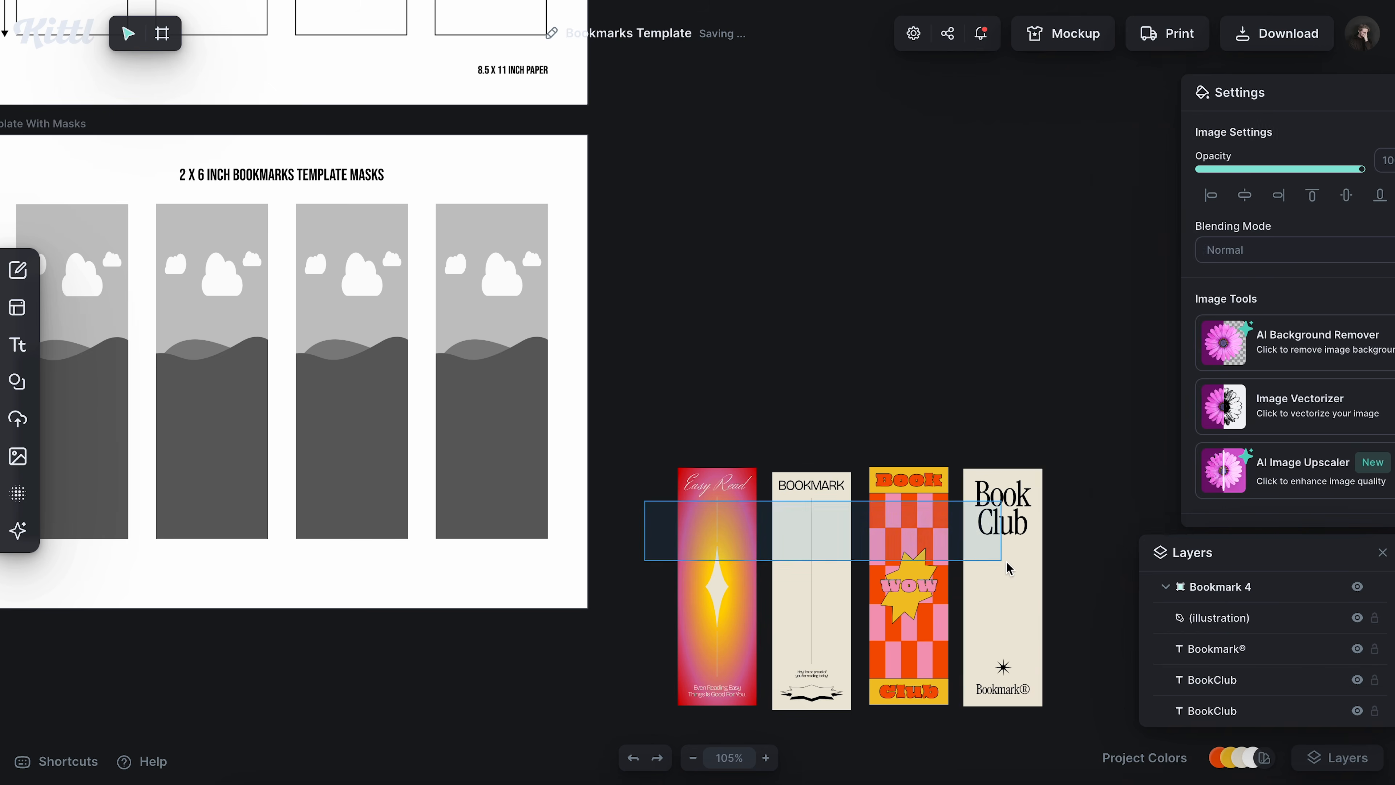
pyautogui.moveTo(966, 605); pyautogui.dragTo(916, 362)
pyautogui.moveTo(989, 470); pyautogui.dragTo(999, 480)
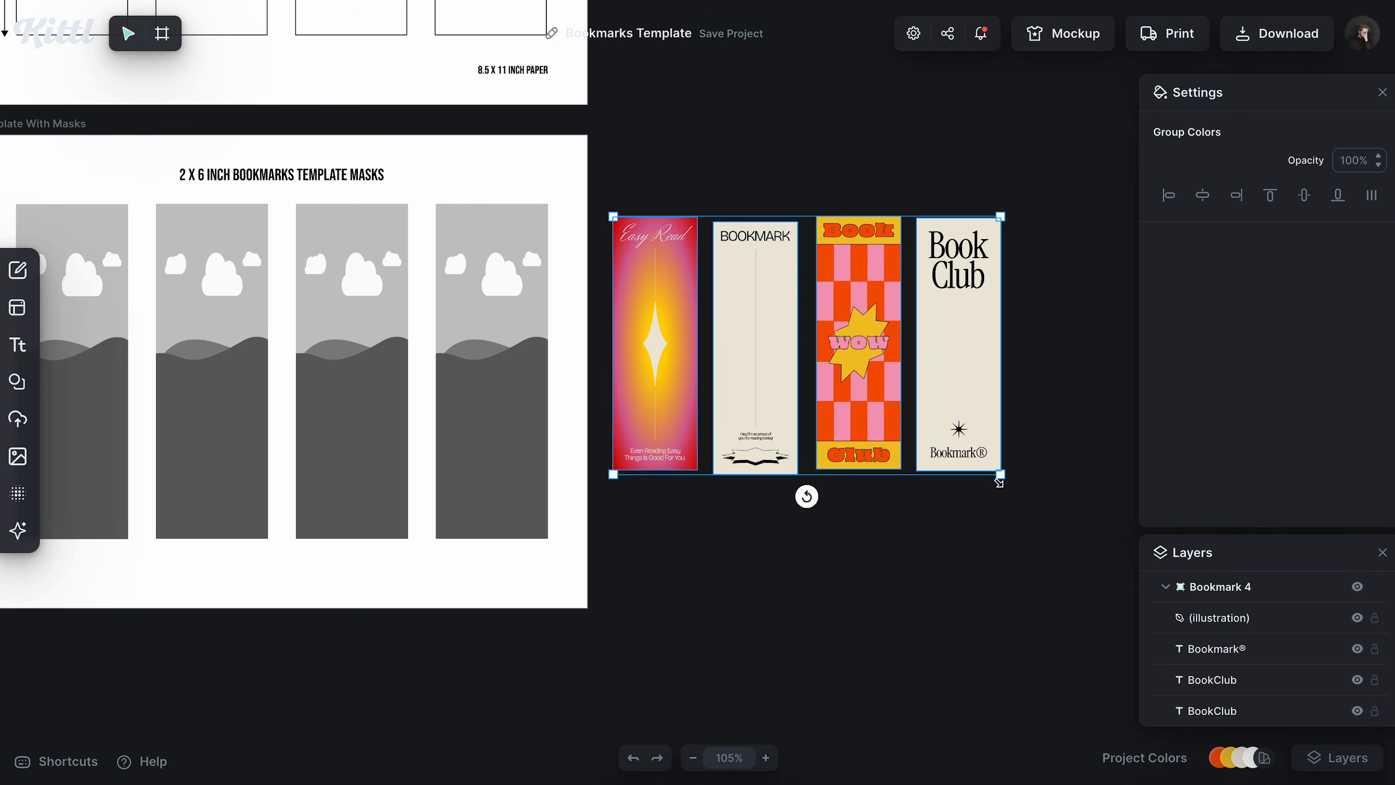
pyautogui.moveTo(952, 351); pyautogui.dragTo(980, 369)
pyautogui.click(879, 206)
pyautogui.hscroll(-3, 872, 279)
pyautogui.hscroll(-2, 872, 279)
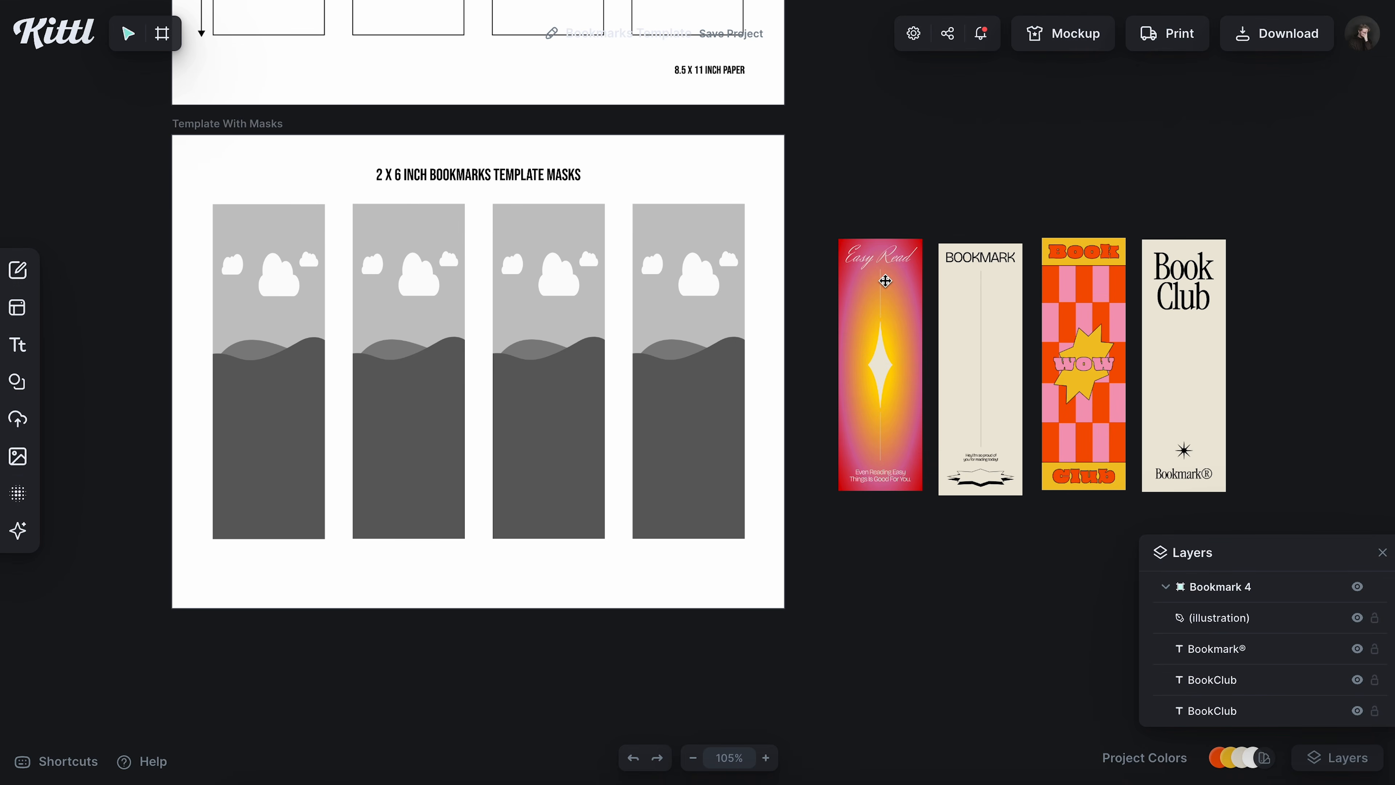
# - Fill the four template masks in order with the Easy Read, BOOKMARK, checkered WOW and Book Club images
pyautogui.moveTo(905, 406); pyautogui.dragTo(269, 406)
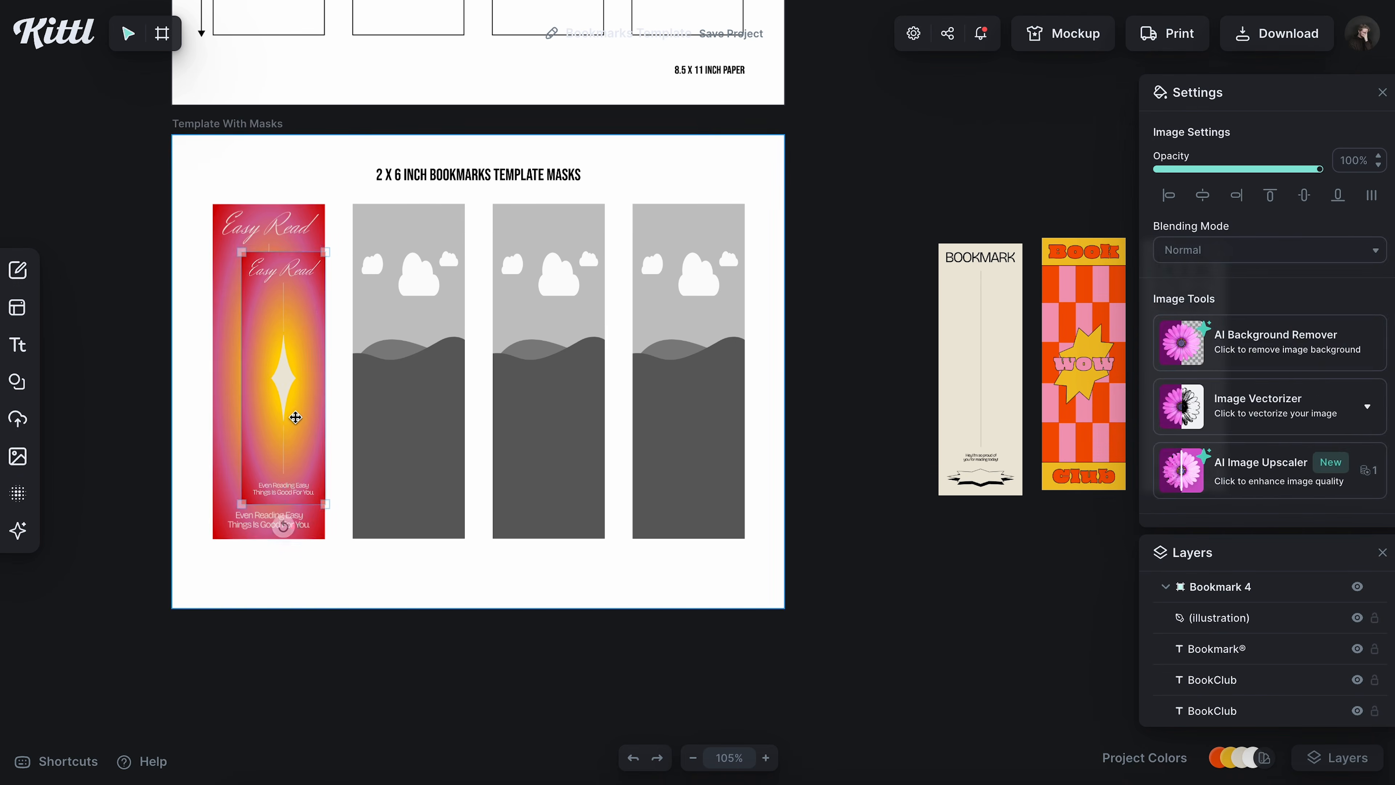
pyautogui.moveTo(956, 380); pyautogui.dragTo(417, 379)
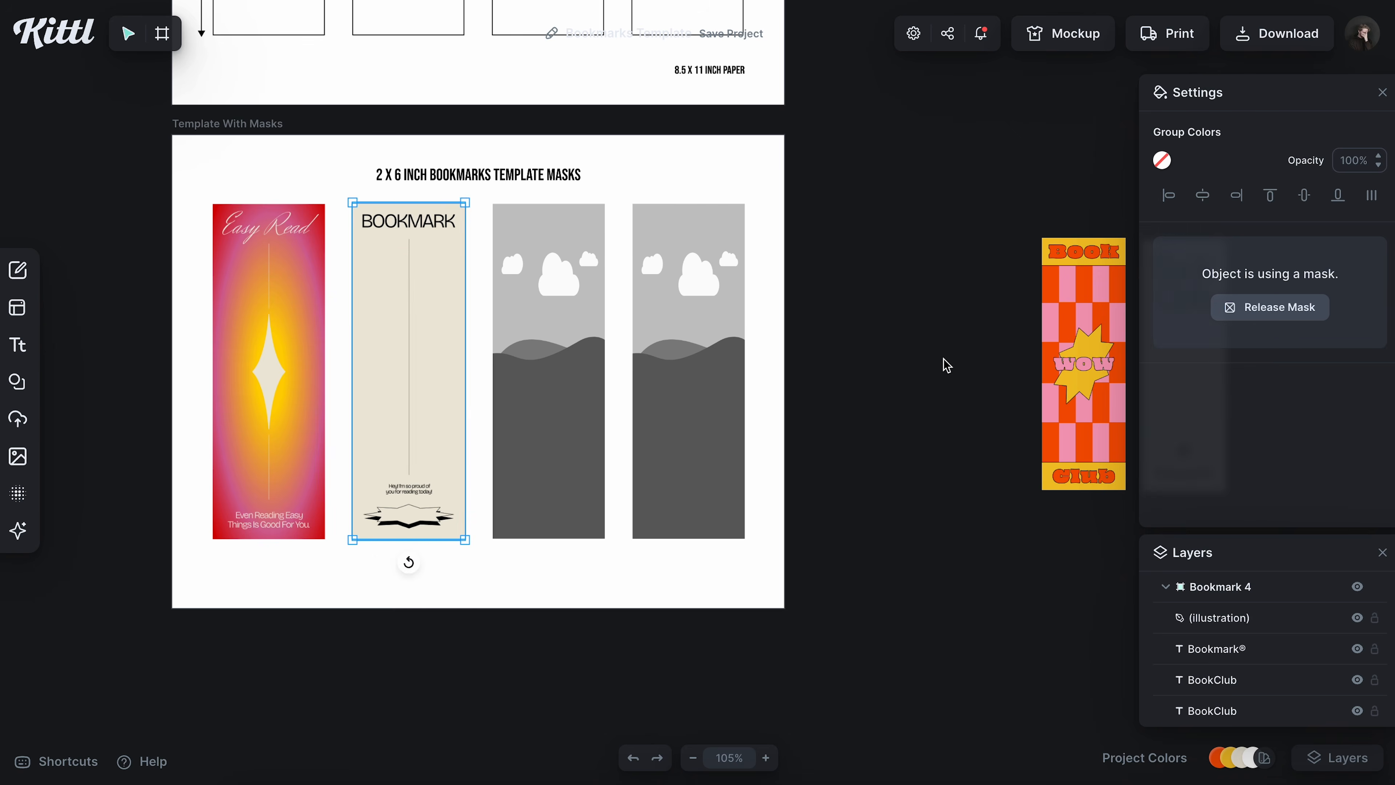
pyautogui.hscroll(3, 943, 364)
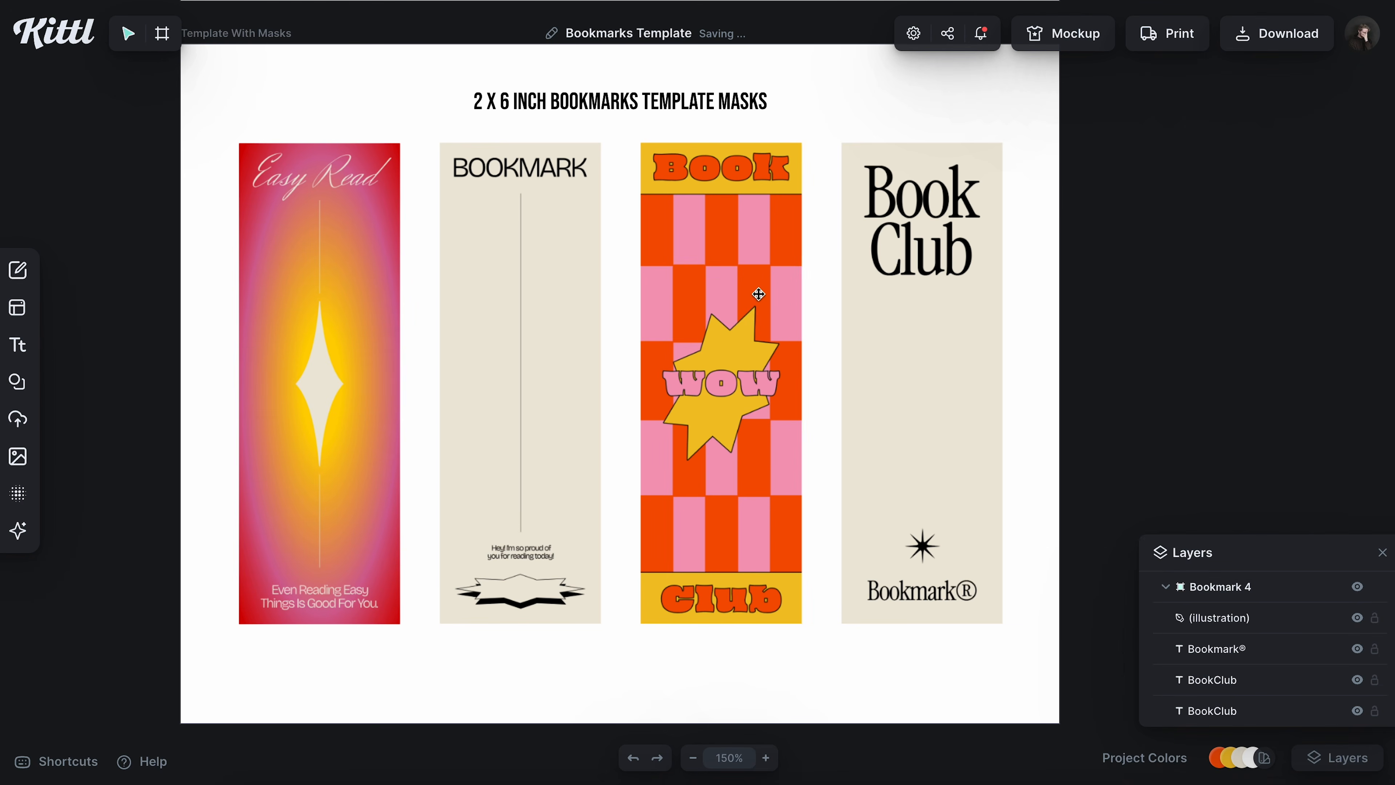
# - Download the Template With Masks artboard as a PDF
pyautogui.click(241, 36)
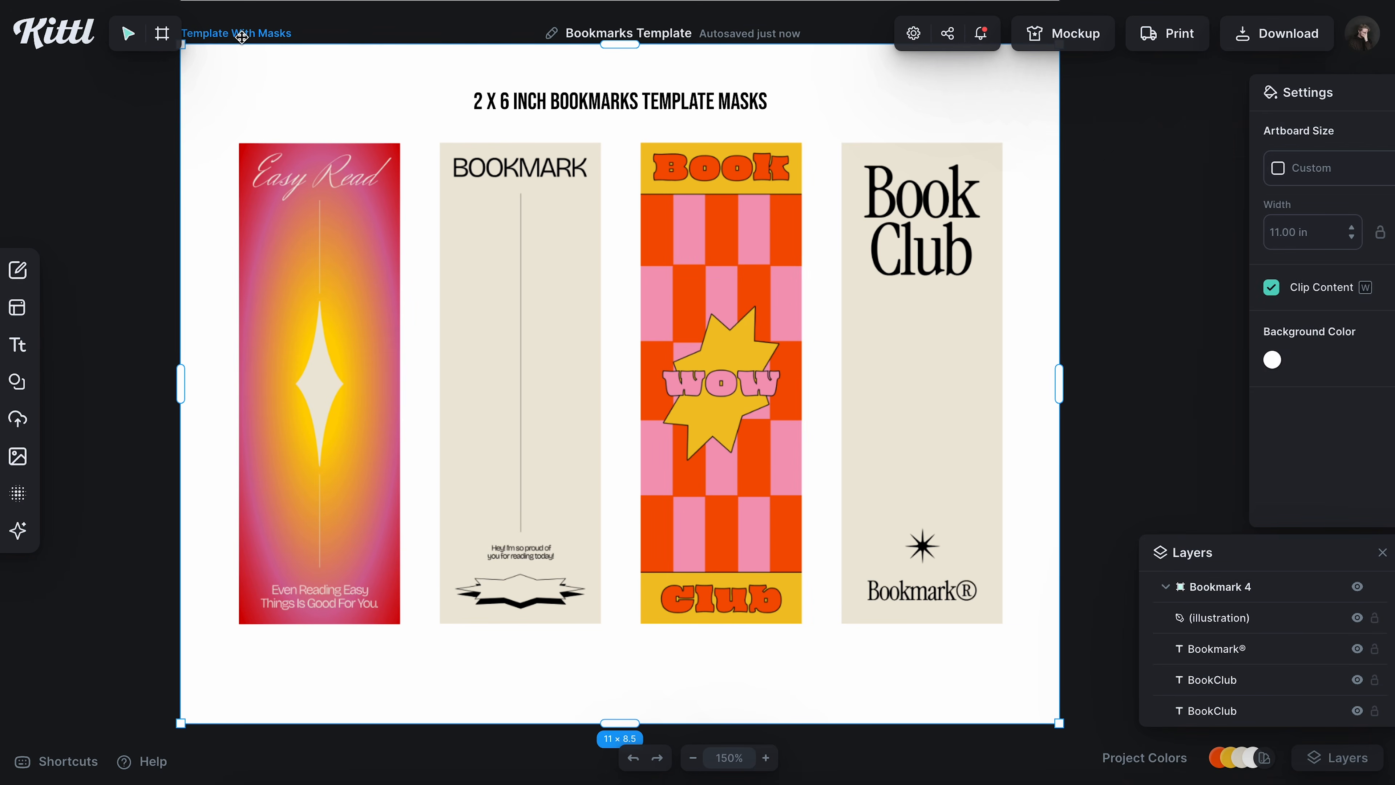
pyautogui.click(1277, 33)
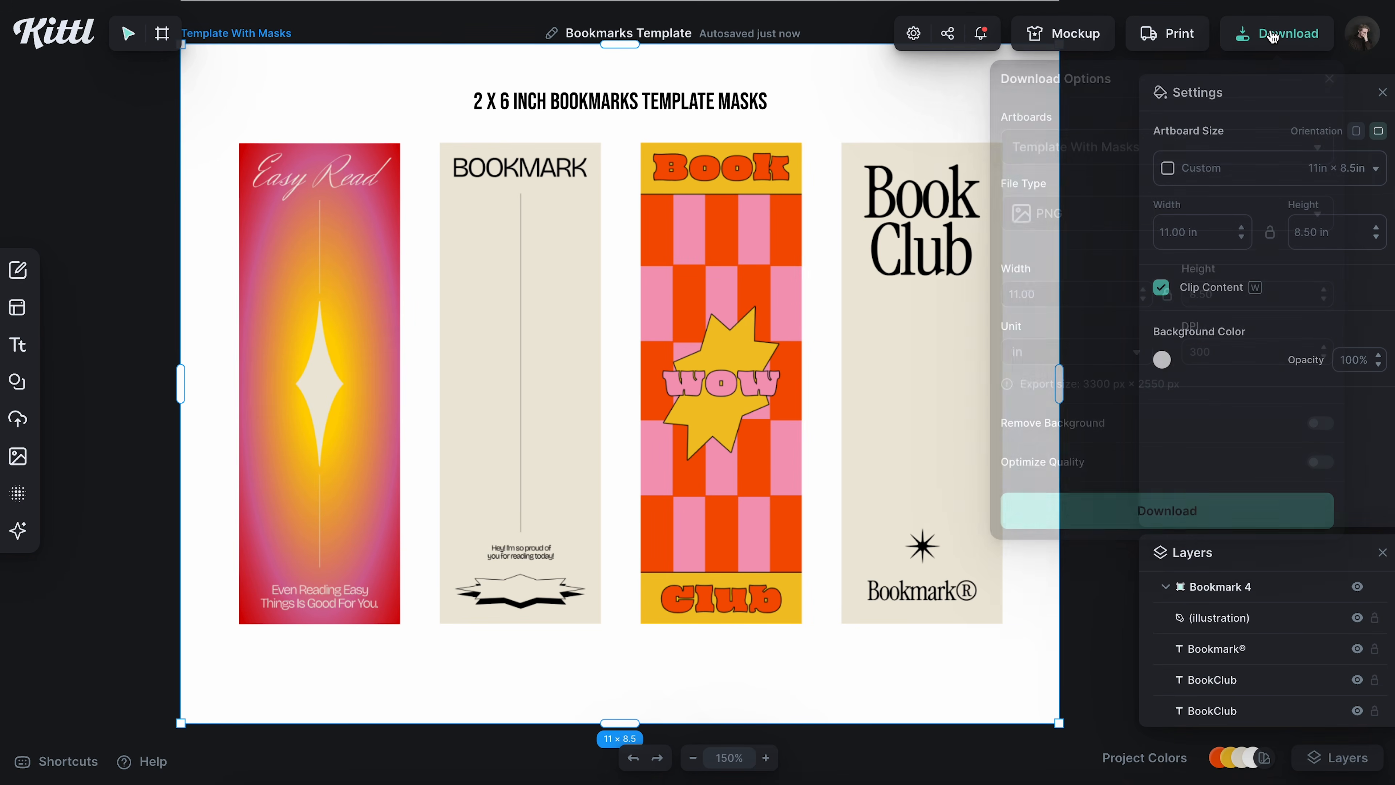
pyautogui.click(1114, 211)
pyautogui.click(1108, 373)
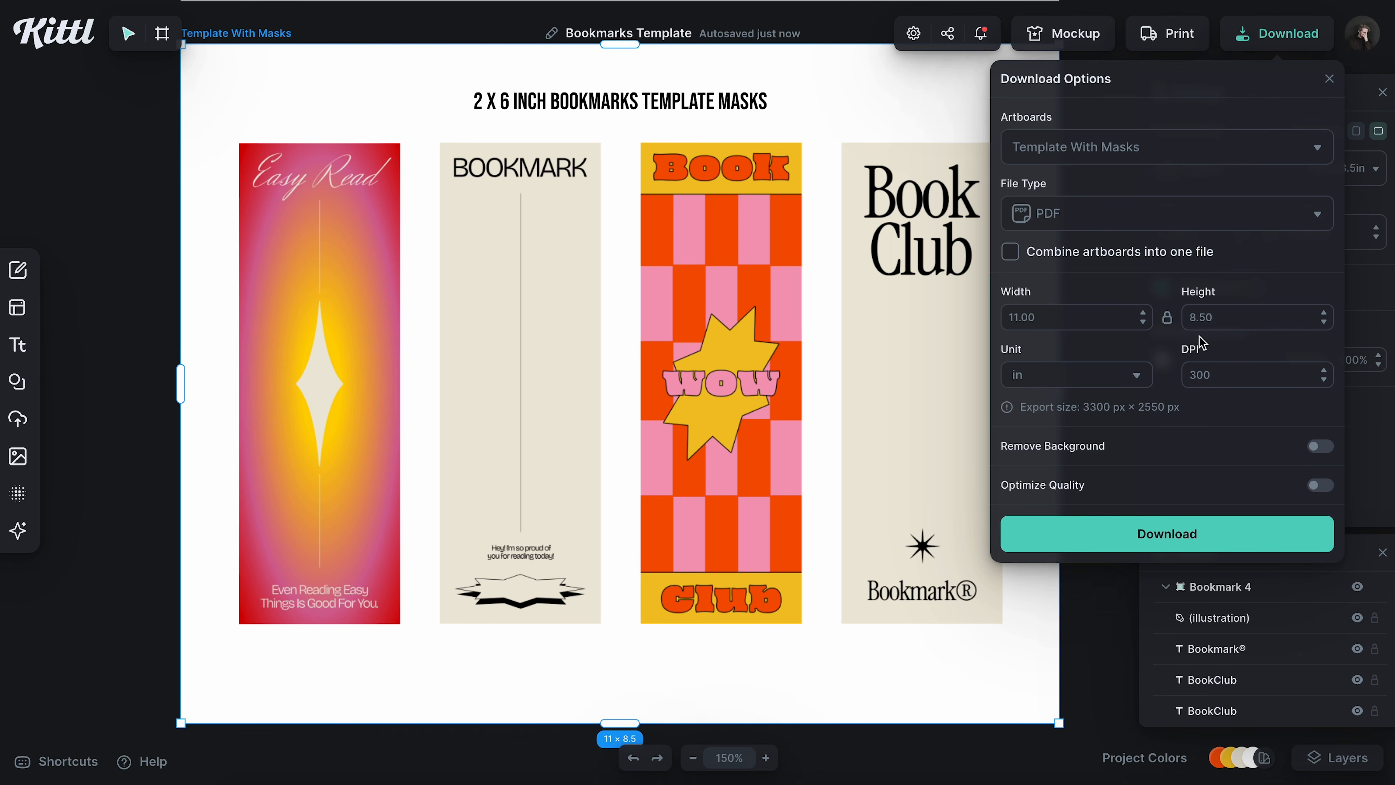
pyautogui.click(1168, 544)
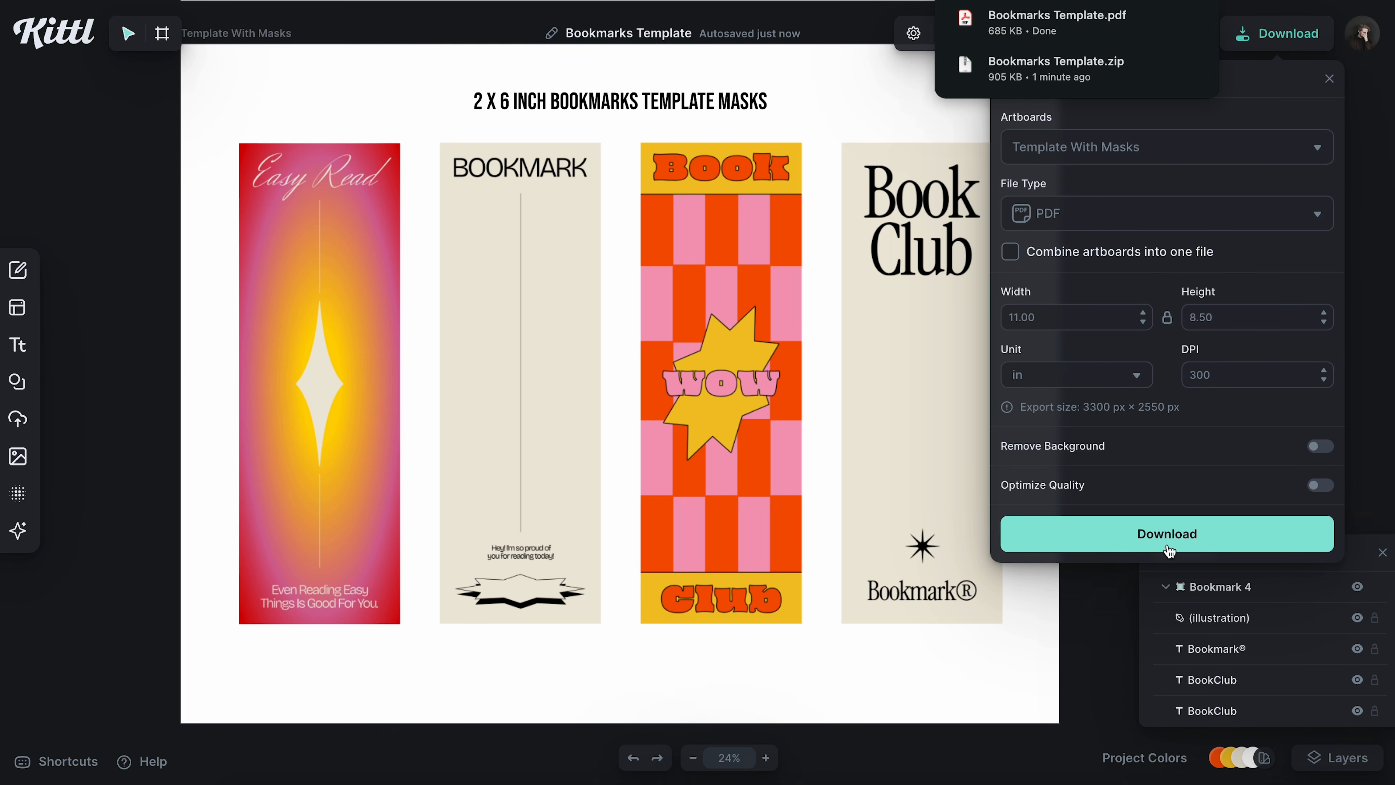